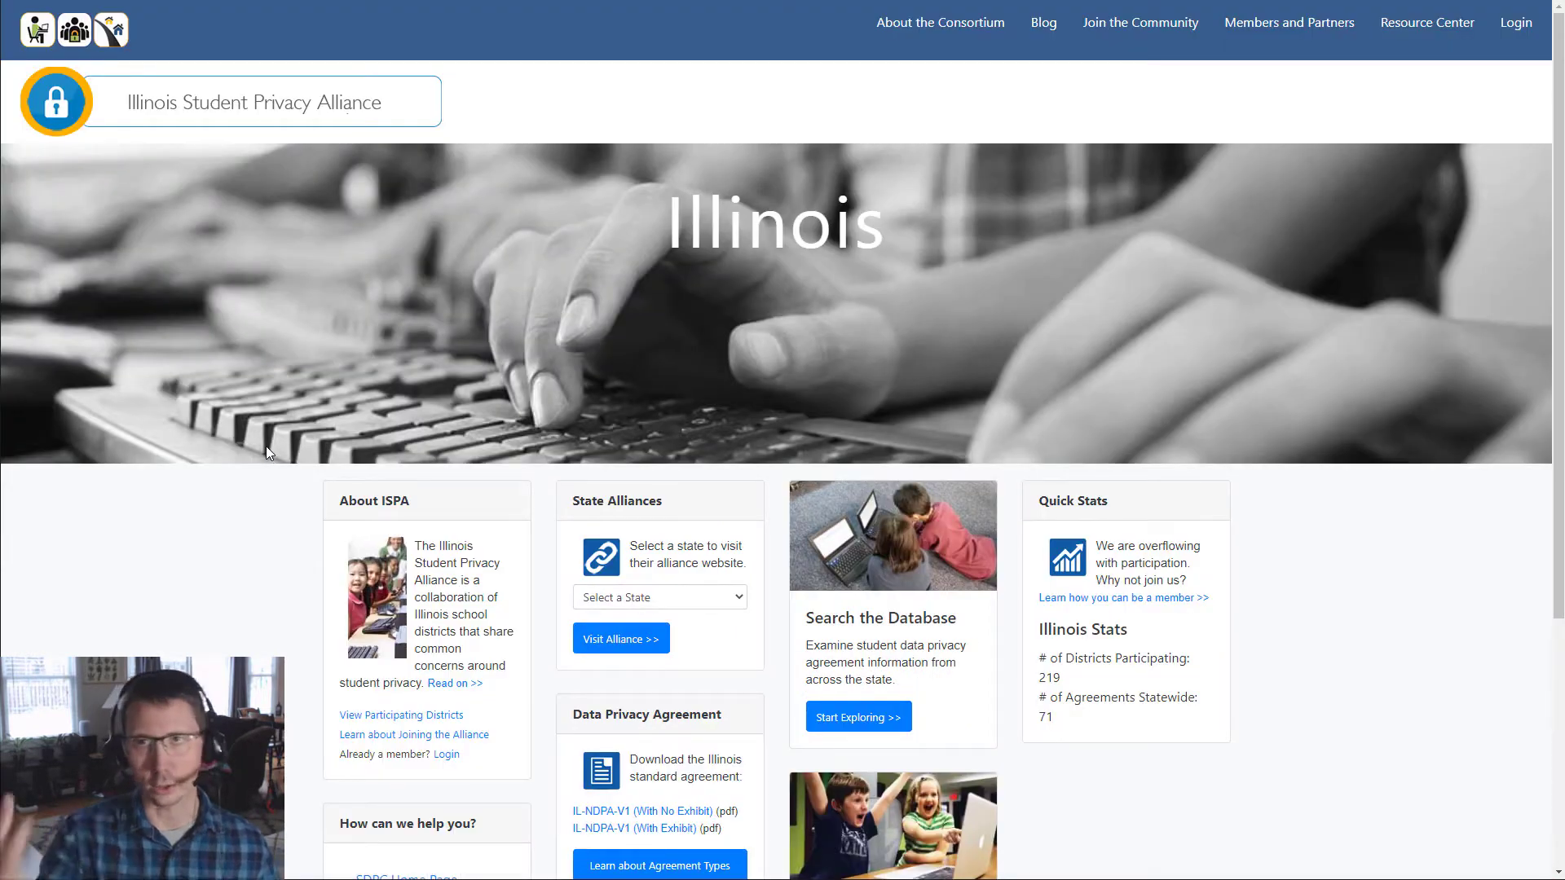
# Start a district account request from the Illinois alliance page and continue with IL, United States as the participating alliance.
pyautogui.scroll(-2, 270, 473)
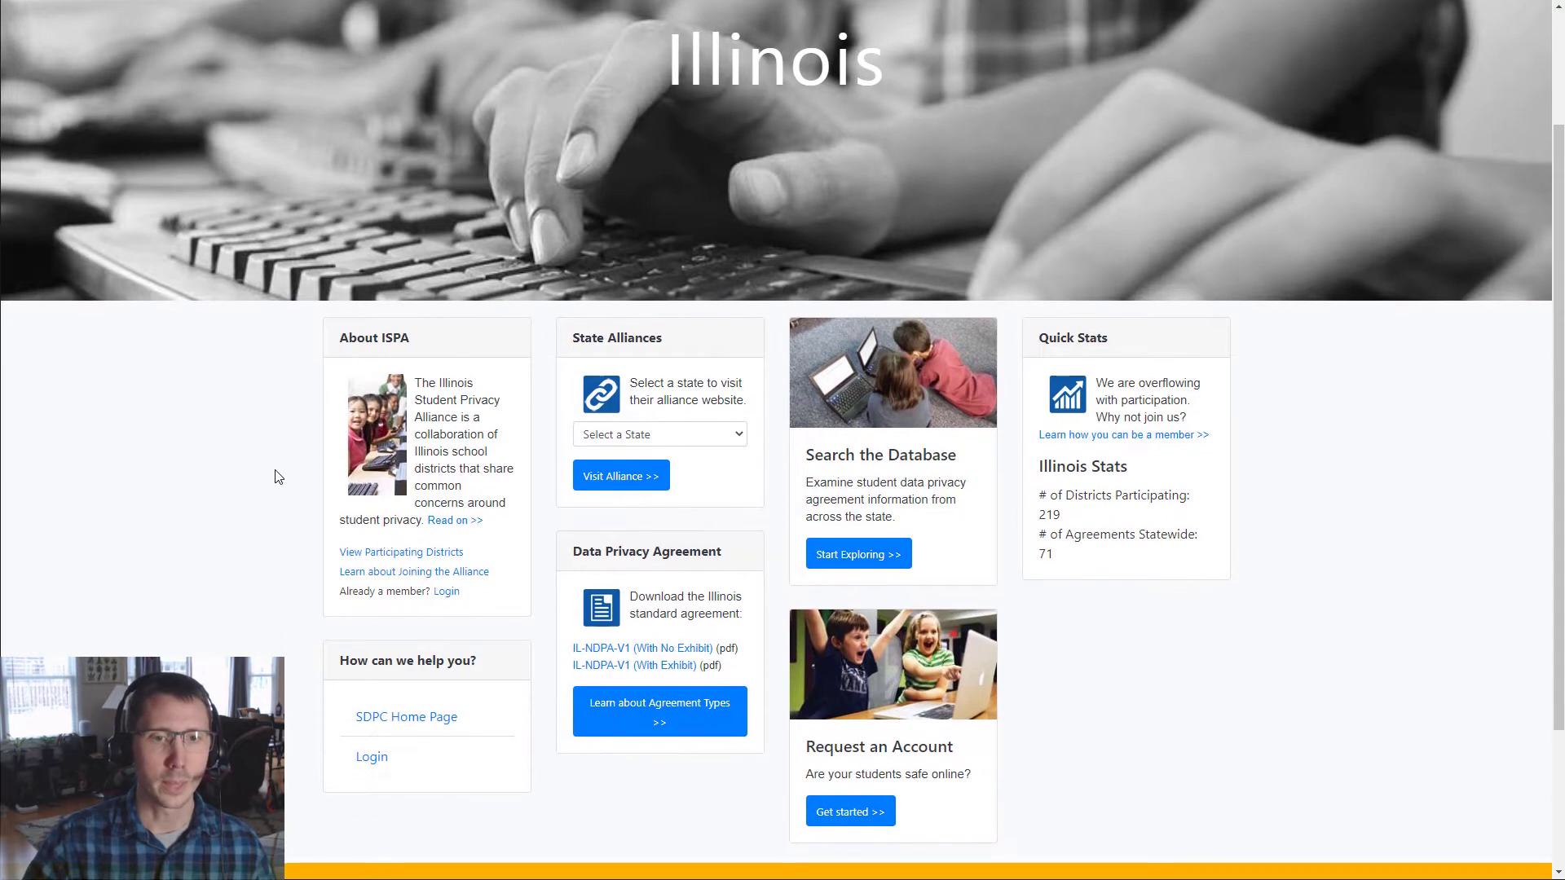
pyautogui.scroll(-1, 277, 476)
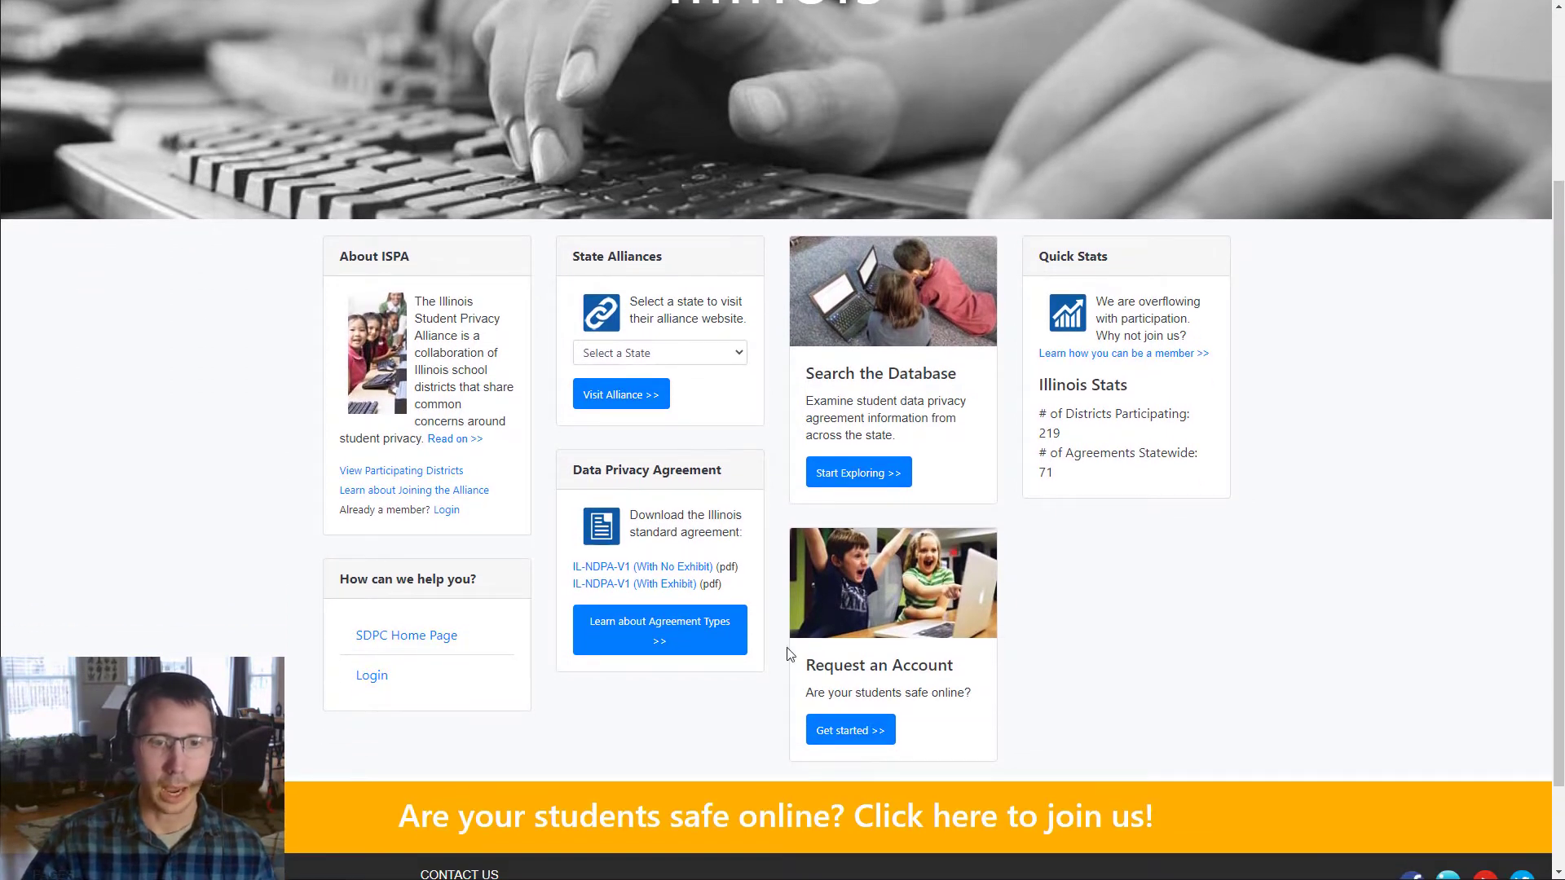
pyautogui.click(854, 734)
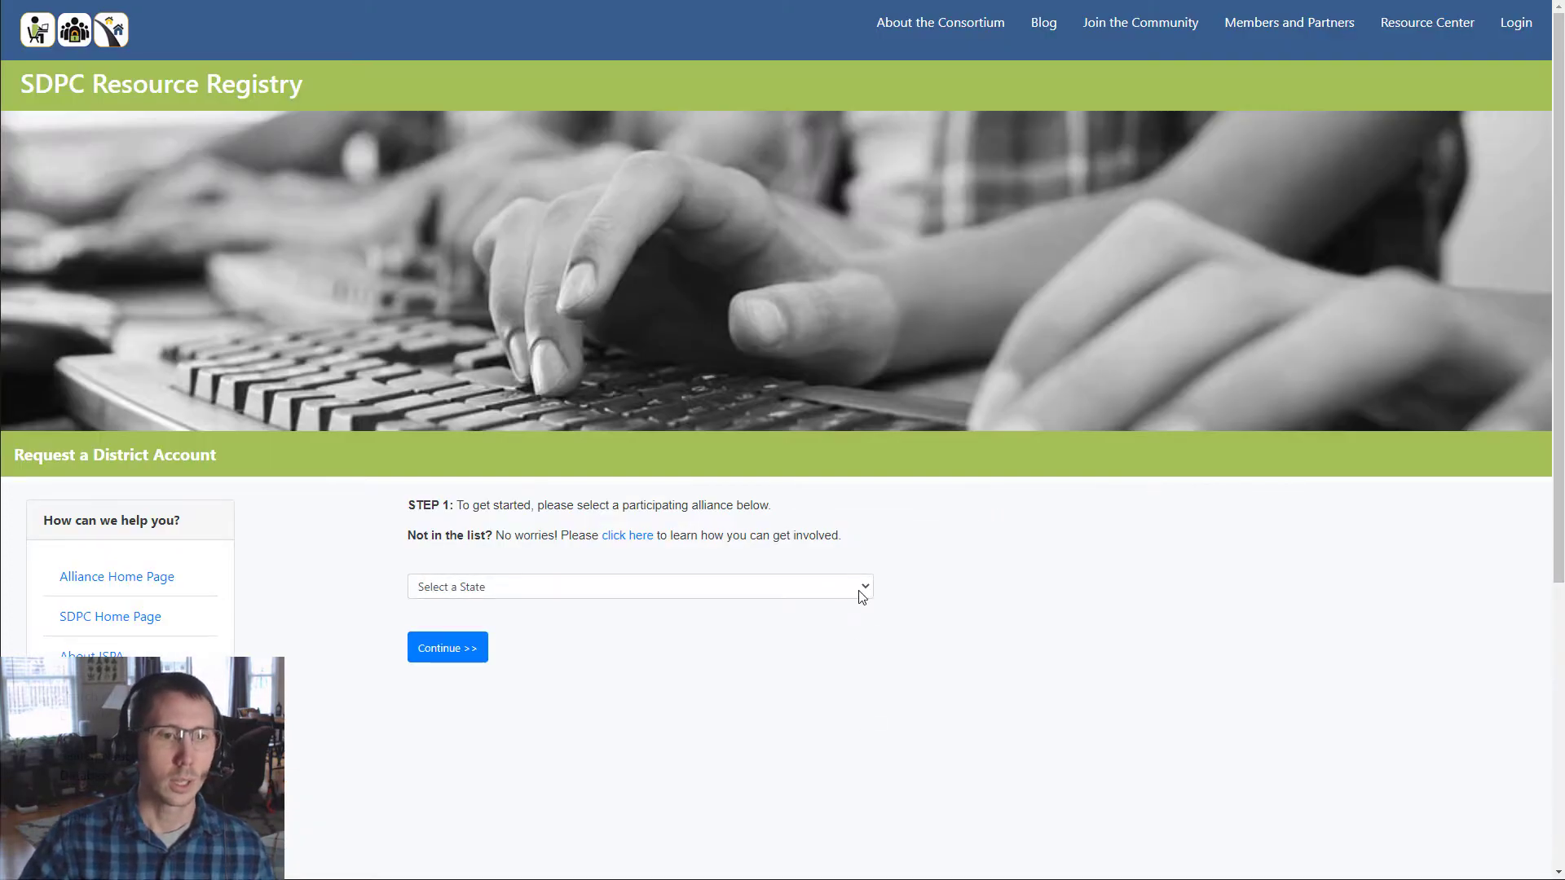
pyautogui.click(859, 591)
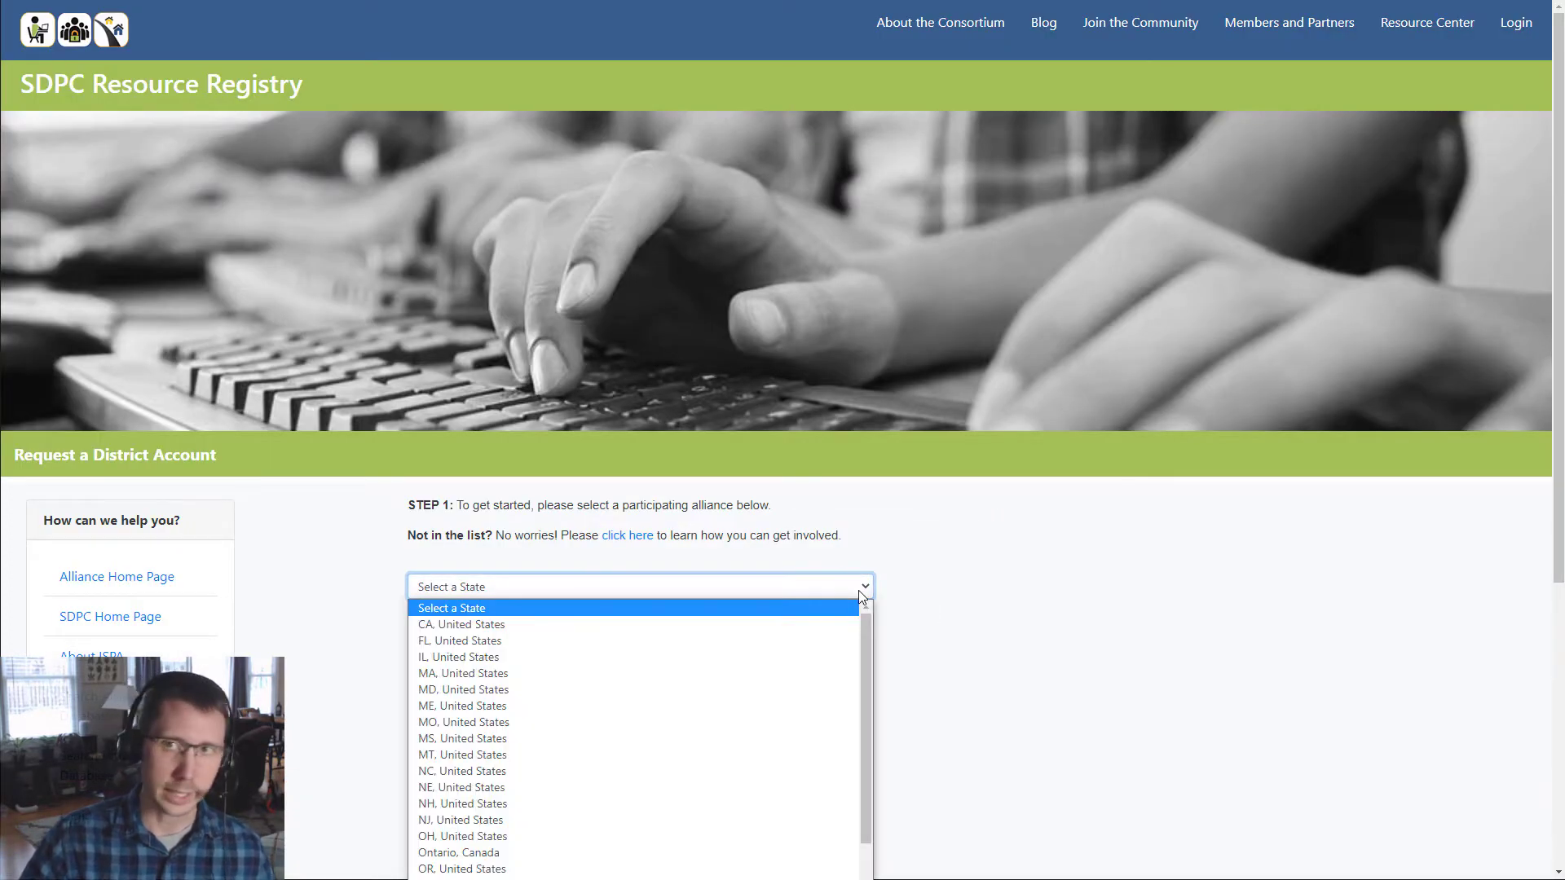
pyautogui.click(499, 657)
pyautogui.click(466, 644)
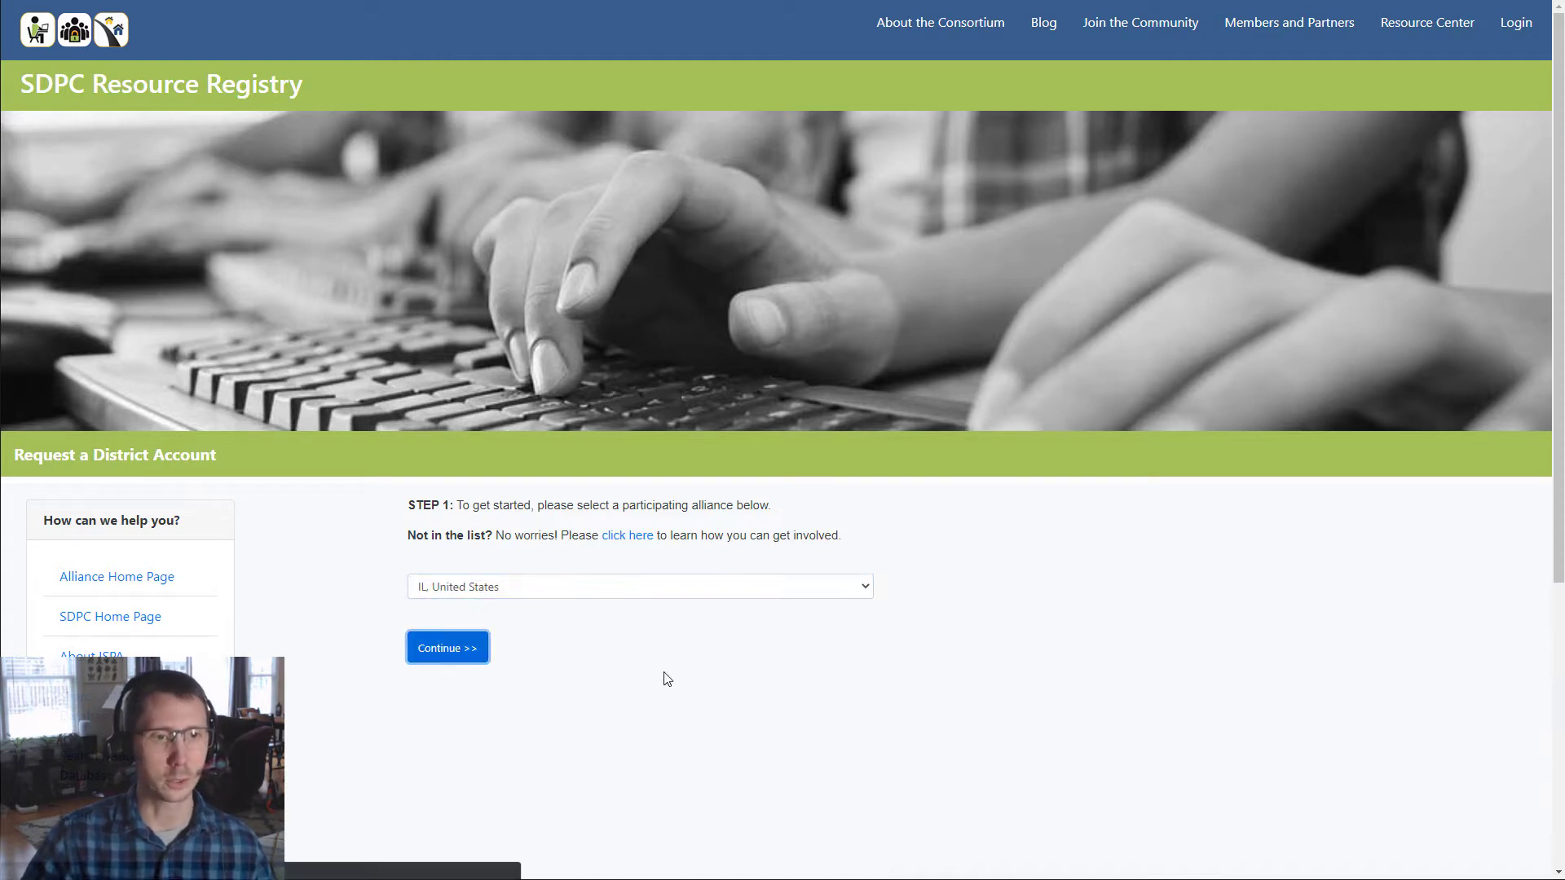
# Choose Sandridge SD 172 as the district for the account request and bring up its contact details form.
pyautogui.scroll(-3, 683, 617)
pyautogui.scroll(-3, 489, 456)
pyautogui.scroll(3, 457, 529)
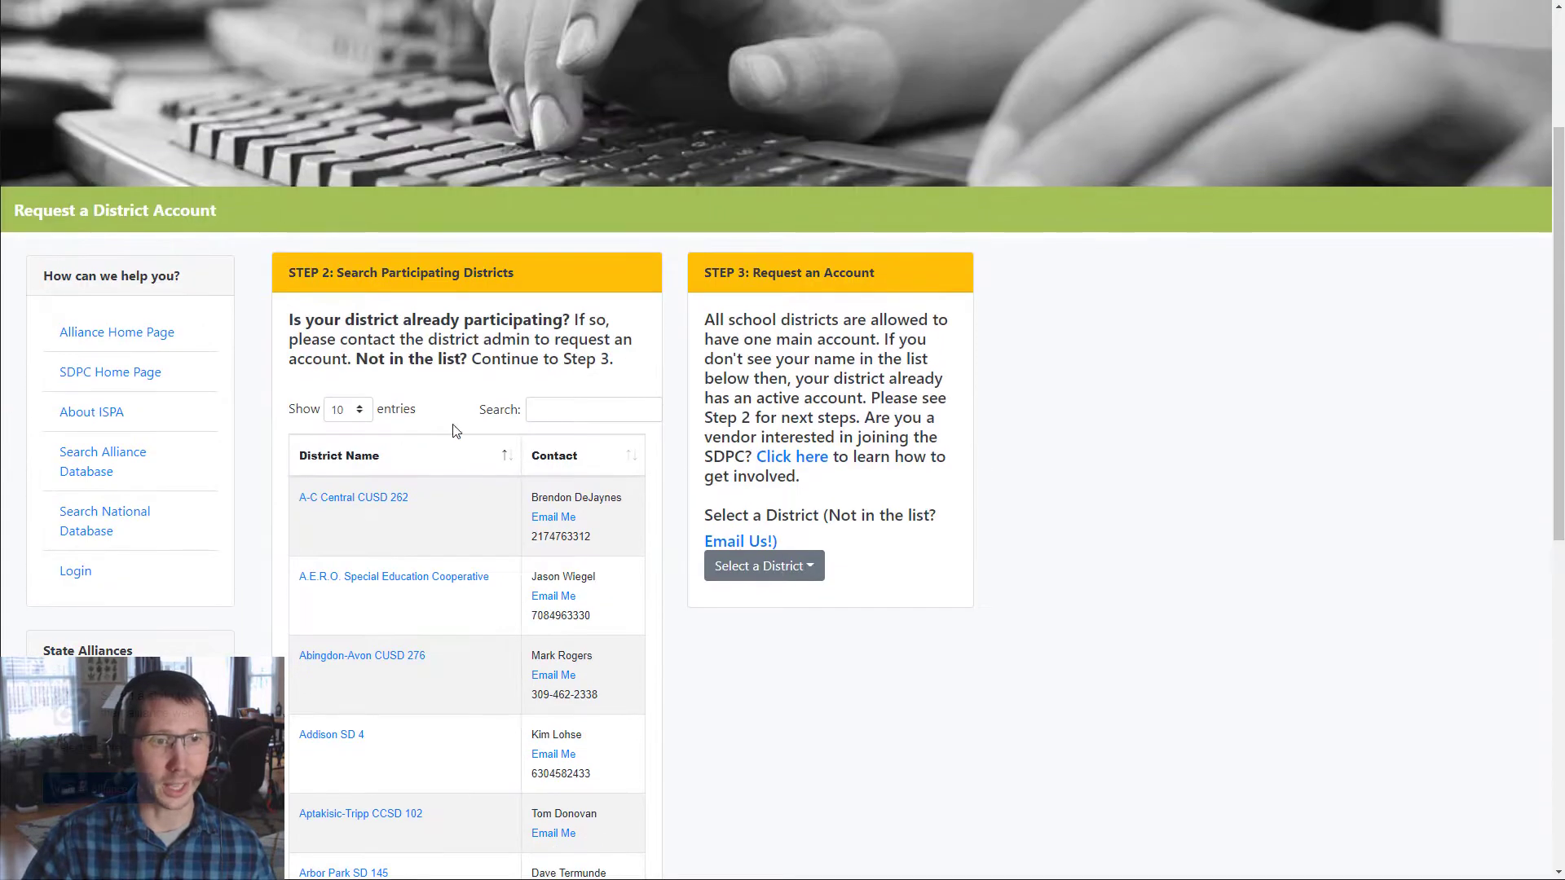
pyautogui.click(604, 409)
pyautogui.doubleClick(673, 390)
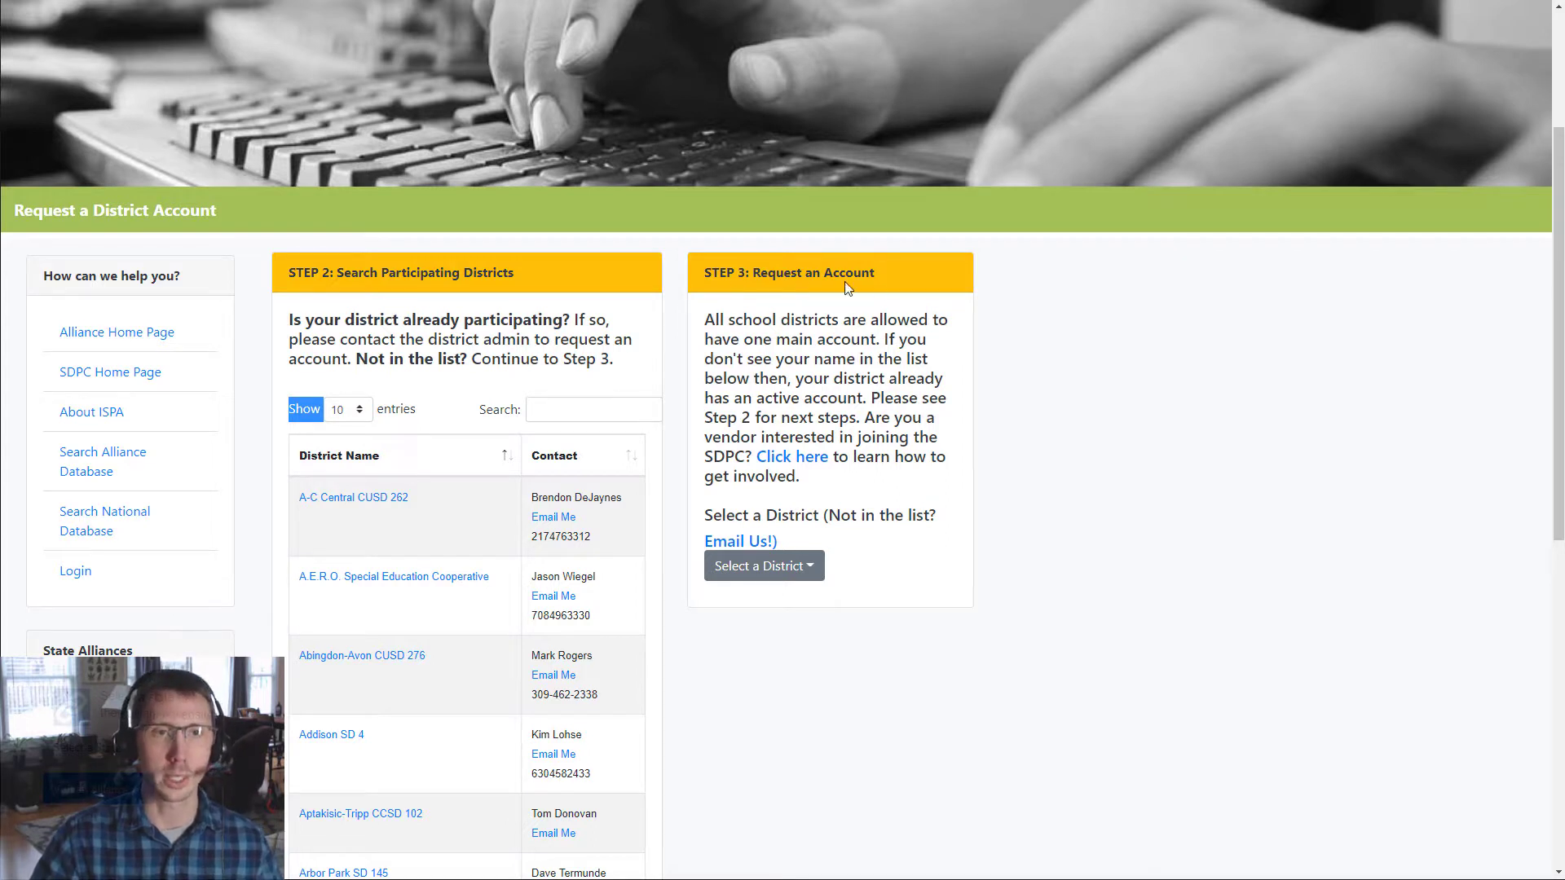
pyautogui.click(813, 573)
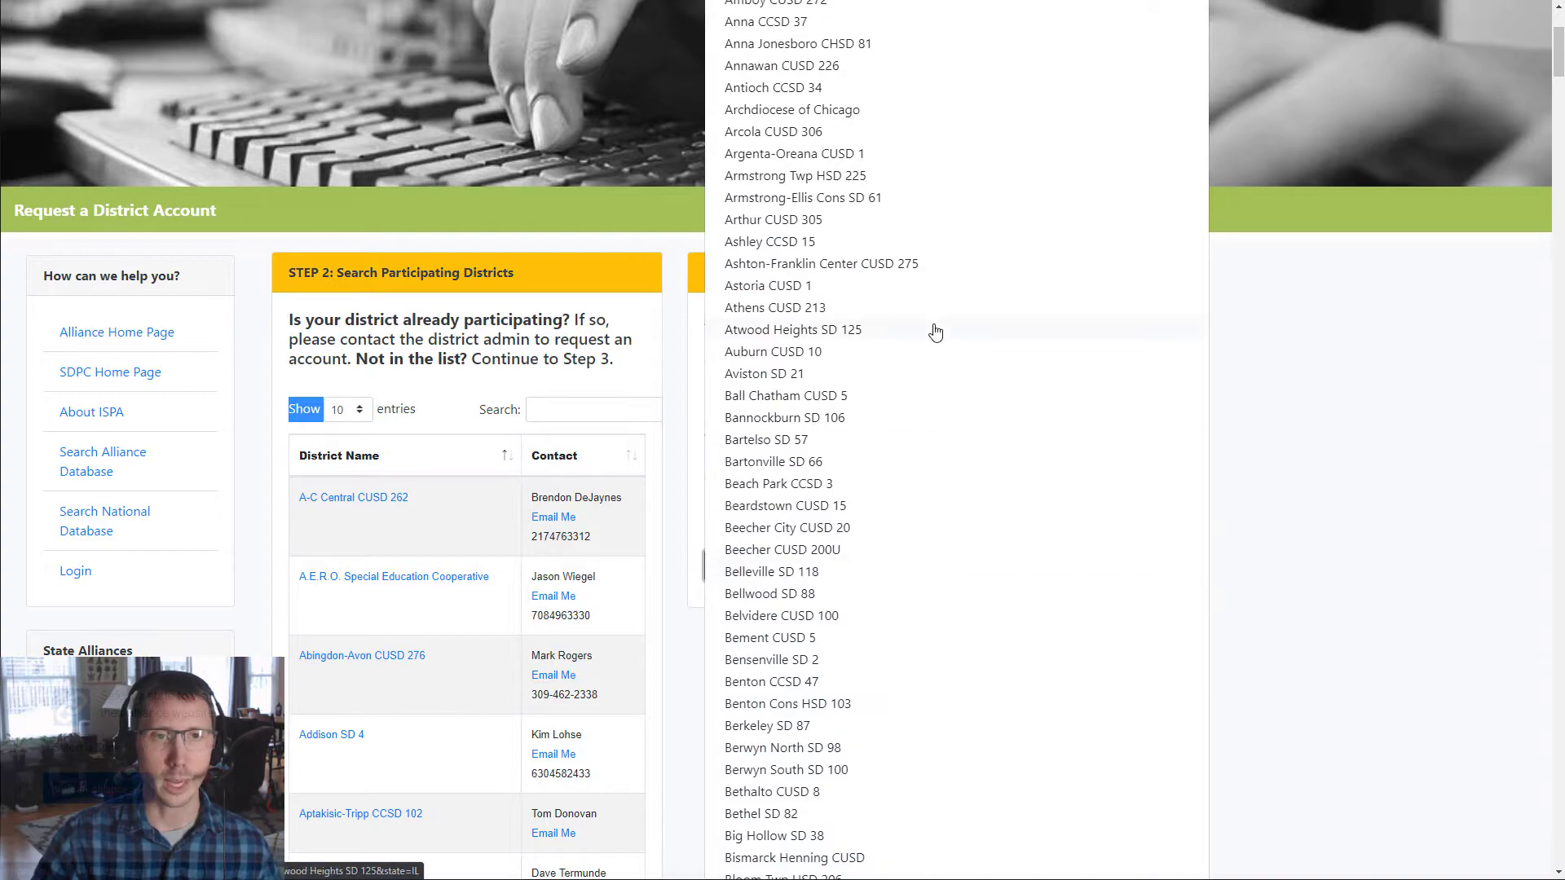
pyautogui.scroll(-7, 950, 408)
pyautogui.scroll(-20, 950, 414)
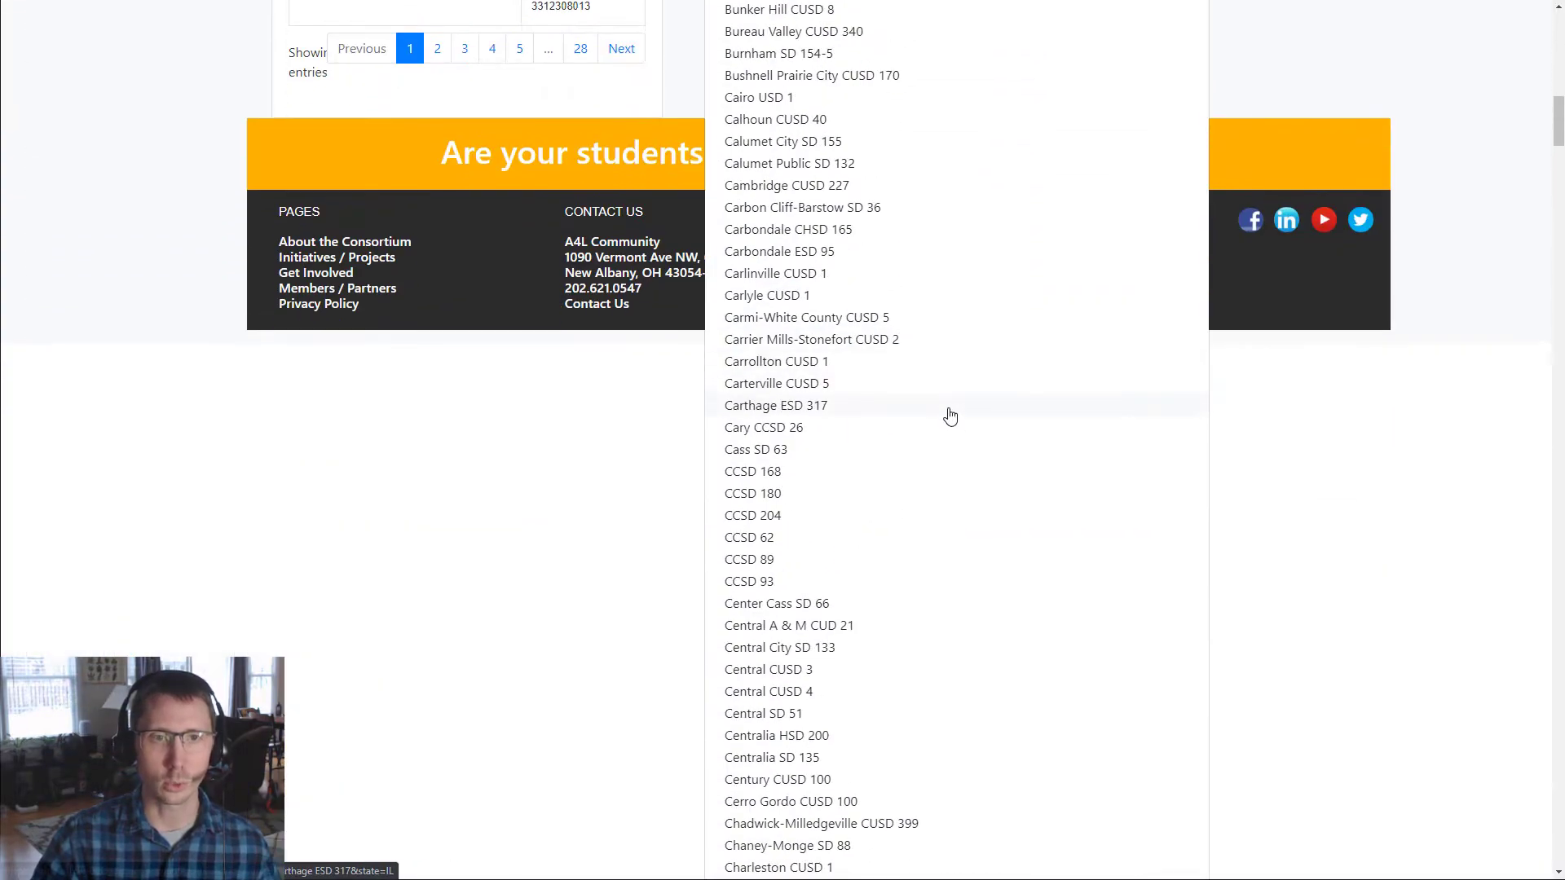
pyautogui.scroll(-20, 947, 420)
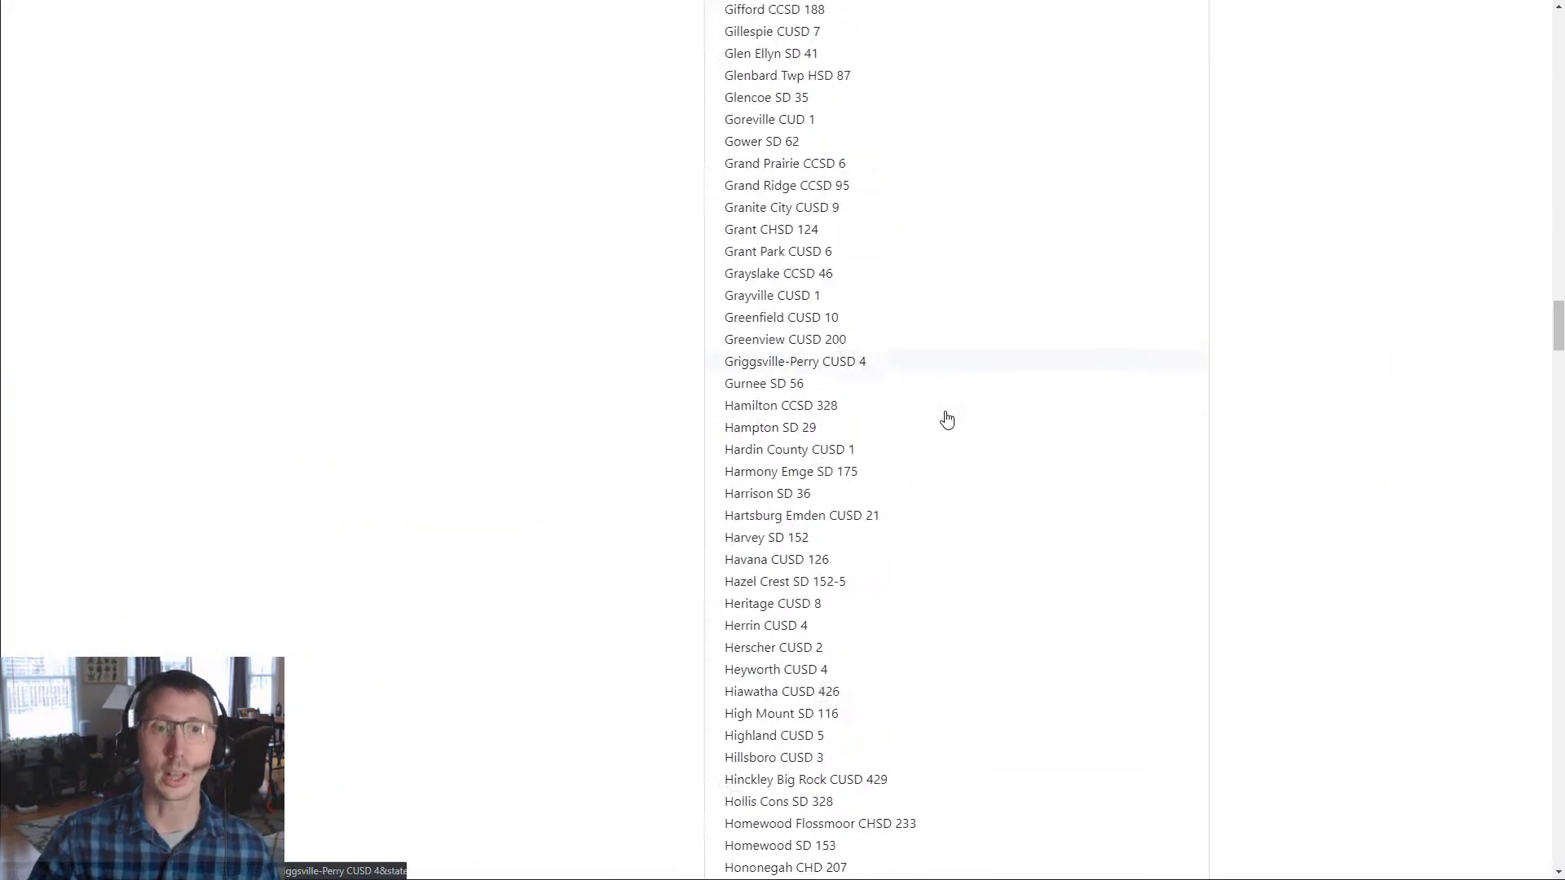
pyautogui.scroll(-20, 942, 465)
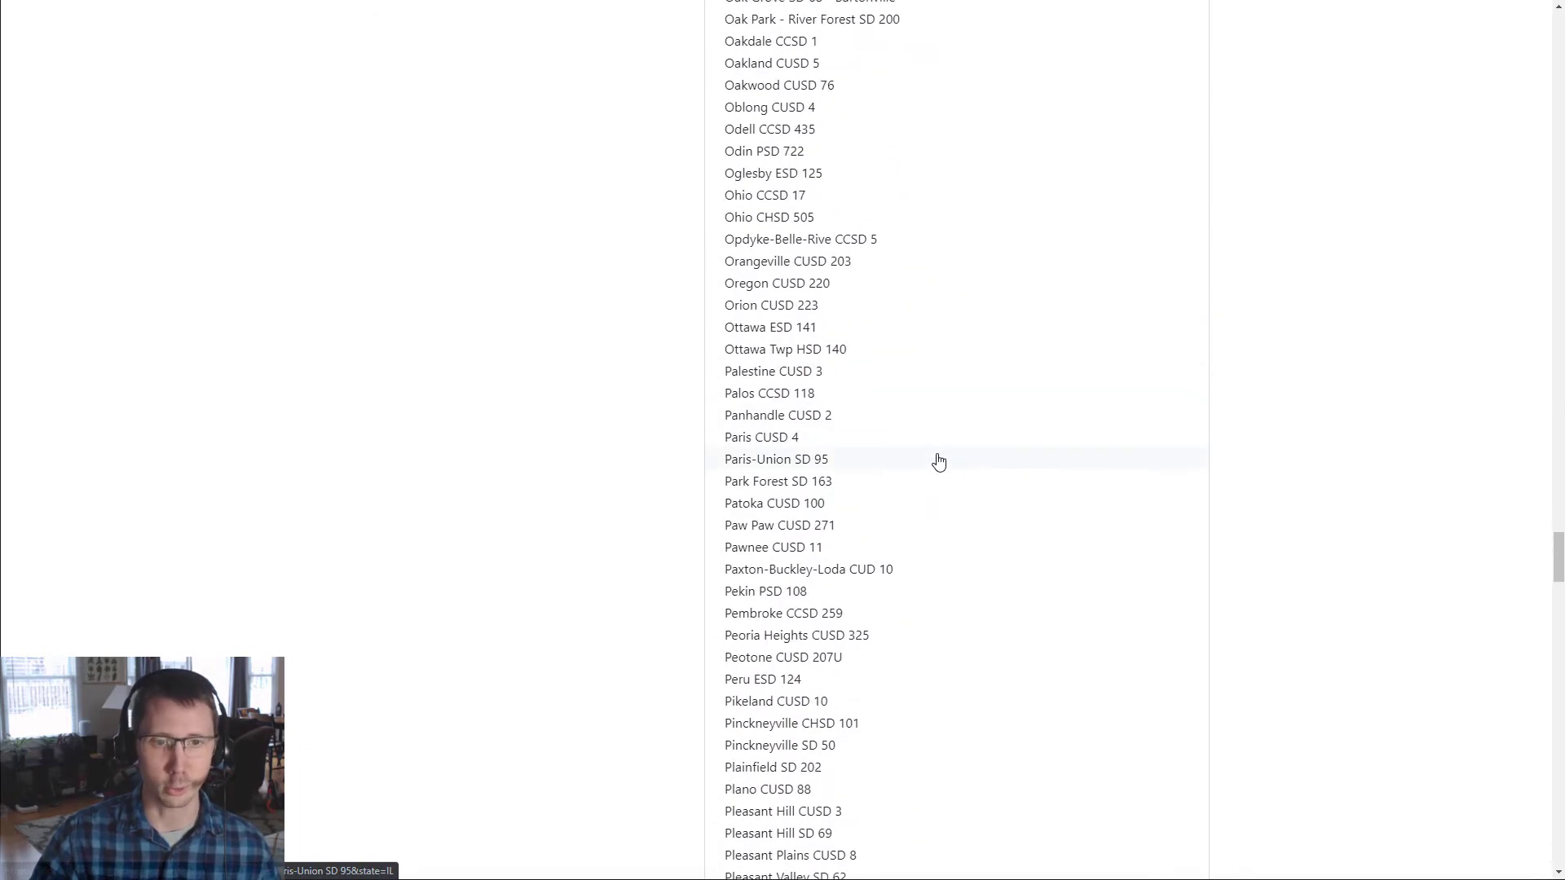
pyautogui.click(824, 479)
pyautogui.scroll(-4, 887, 483)
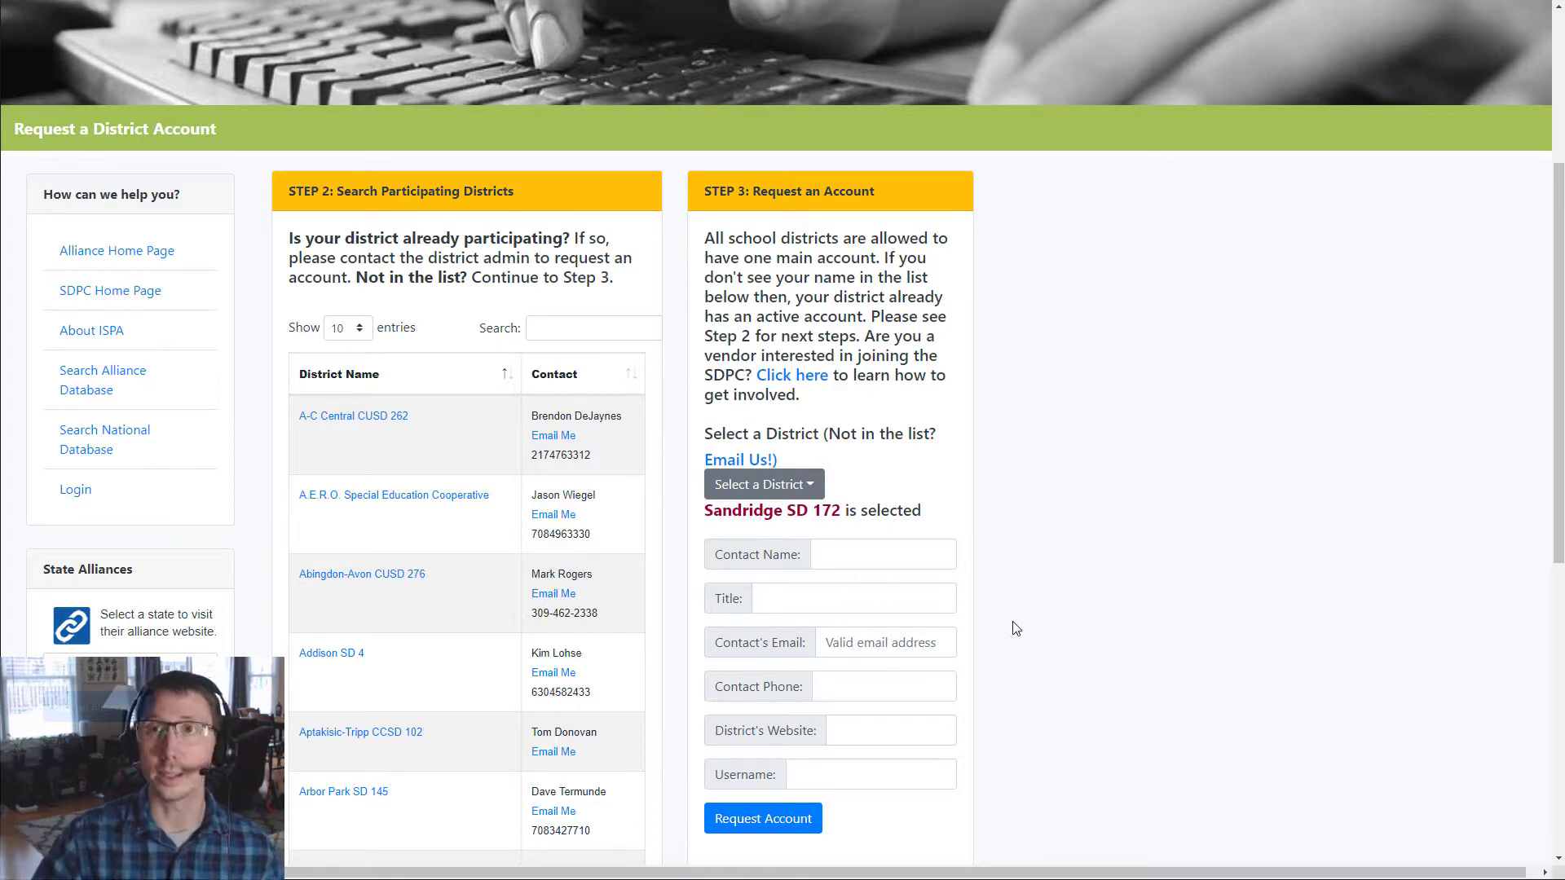
# Leave the request form and log in to the registry with the prefilled account credentials.
pyautogui.scroll(4, 1017, 629)
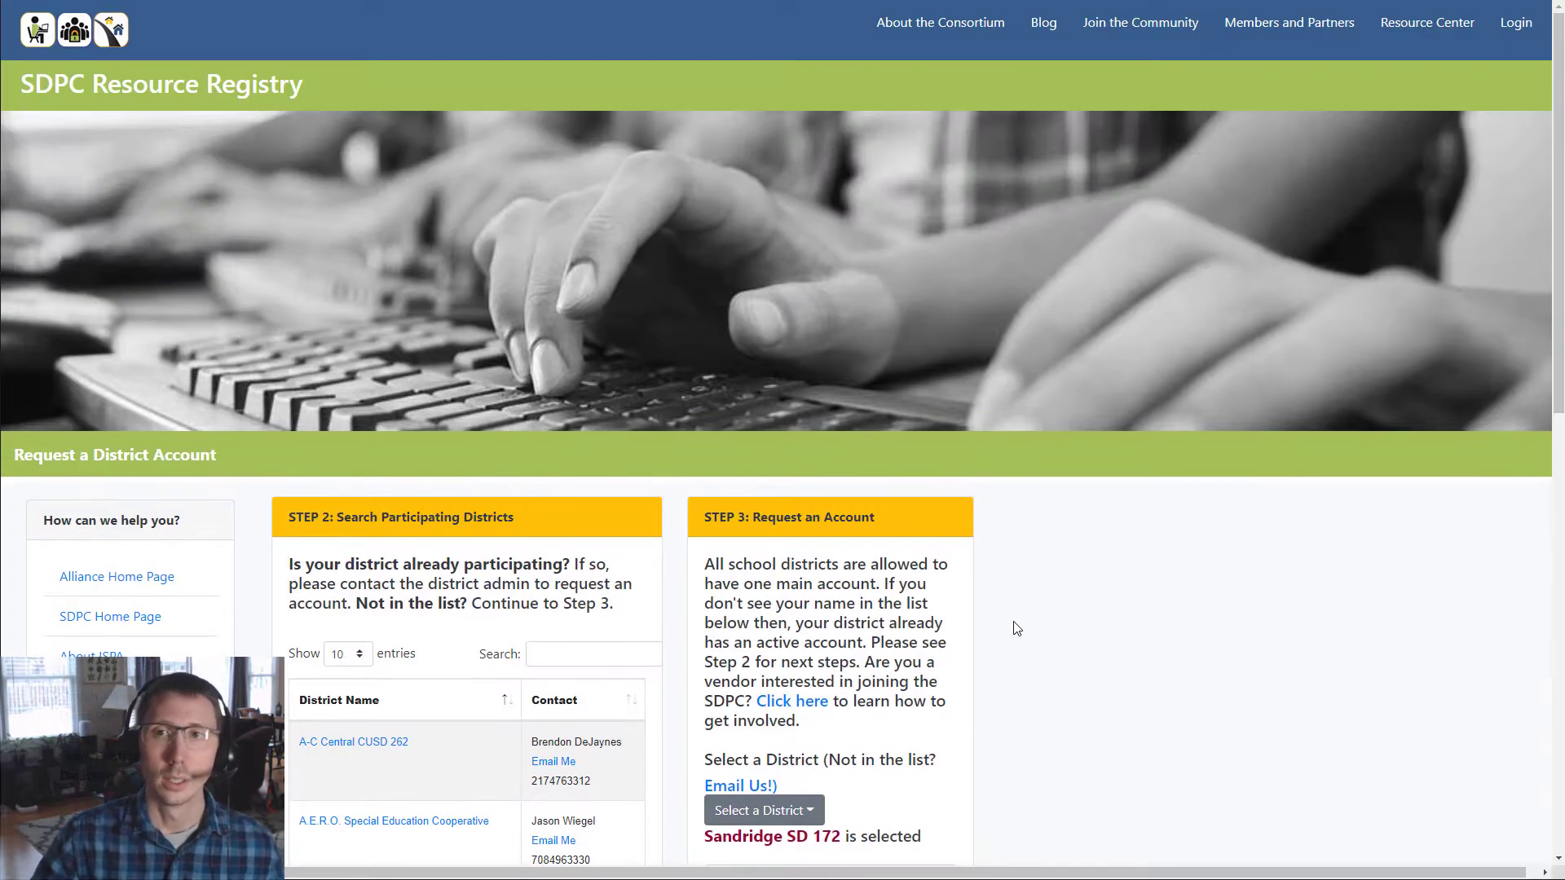
pyautogui.click(1517, 23)
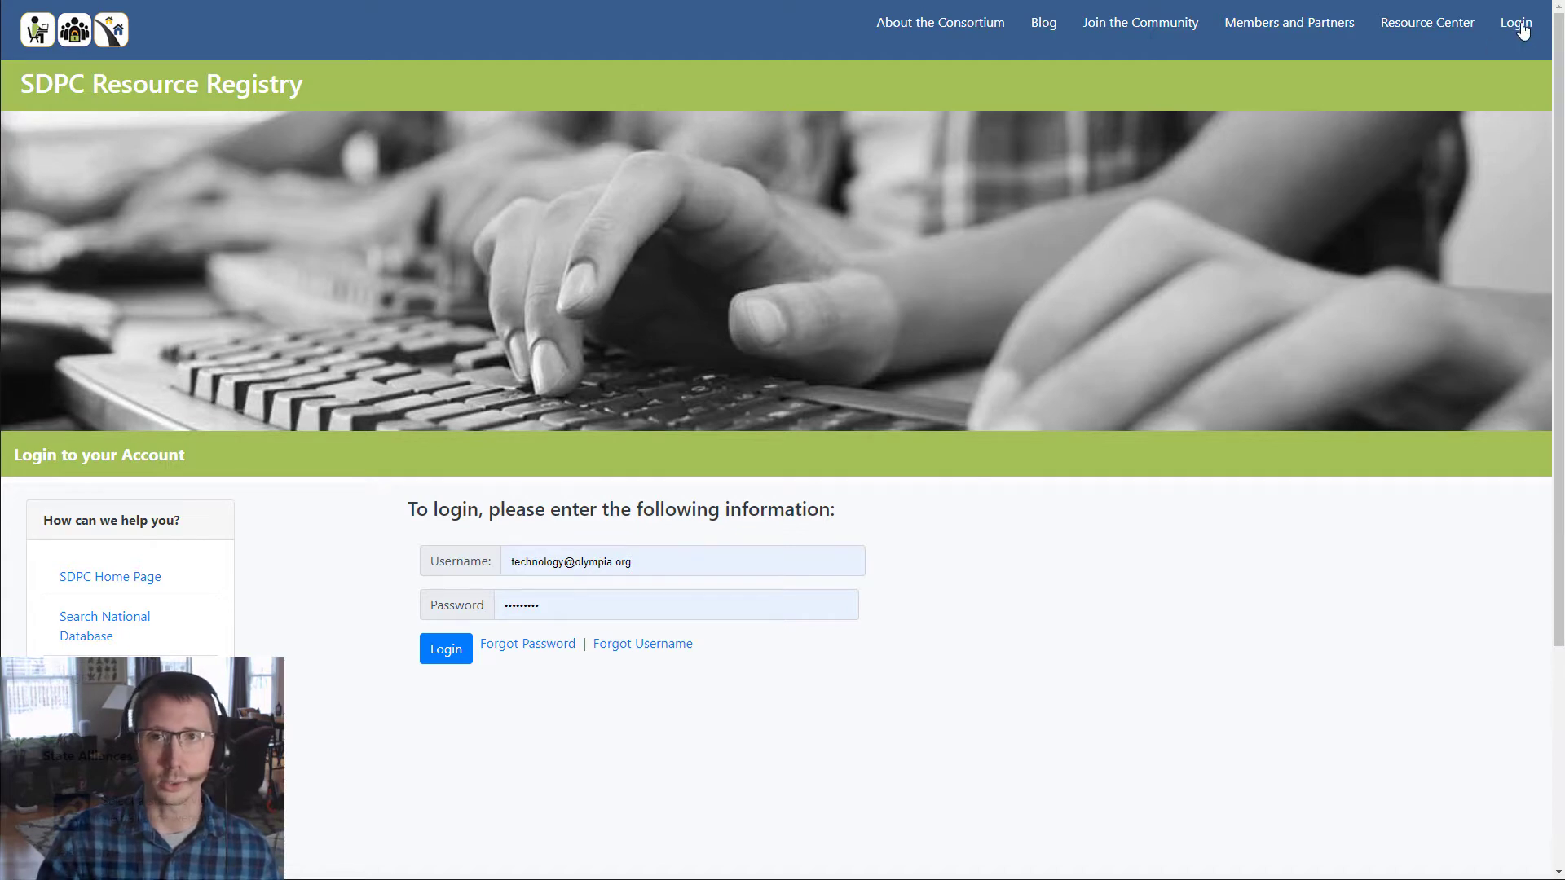
pyautogui.click(439, 663)
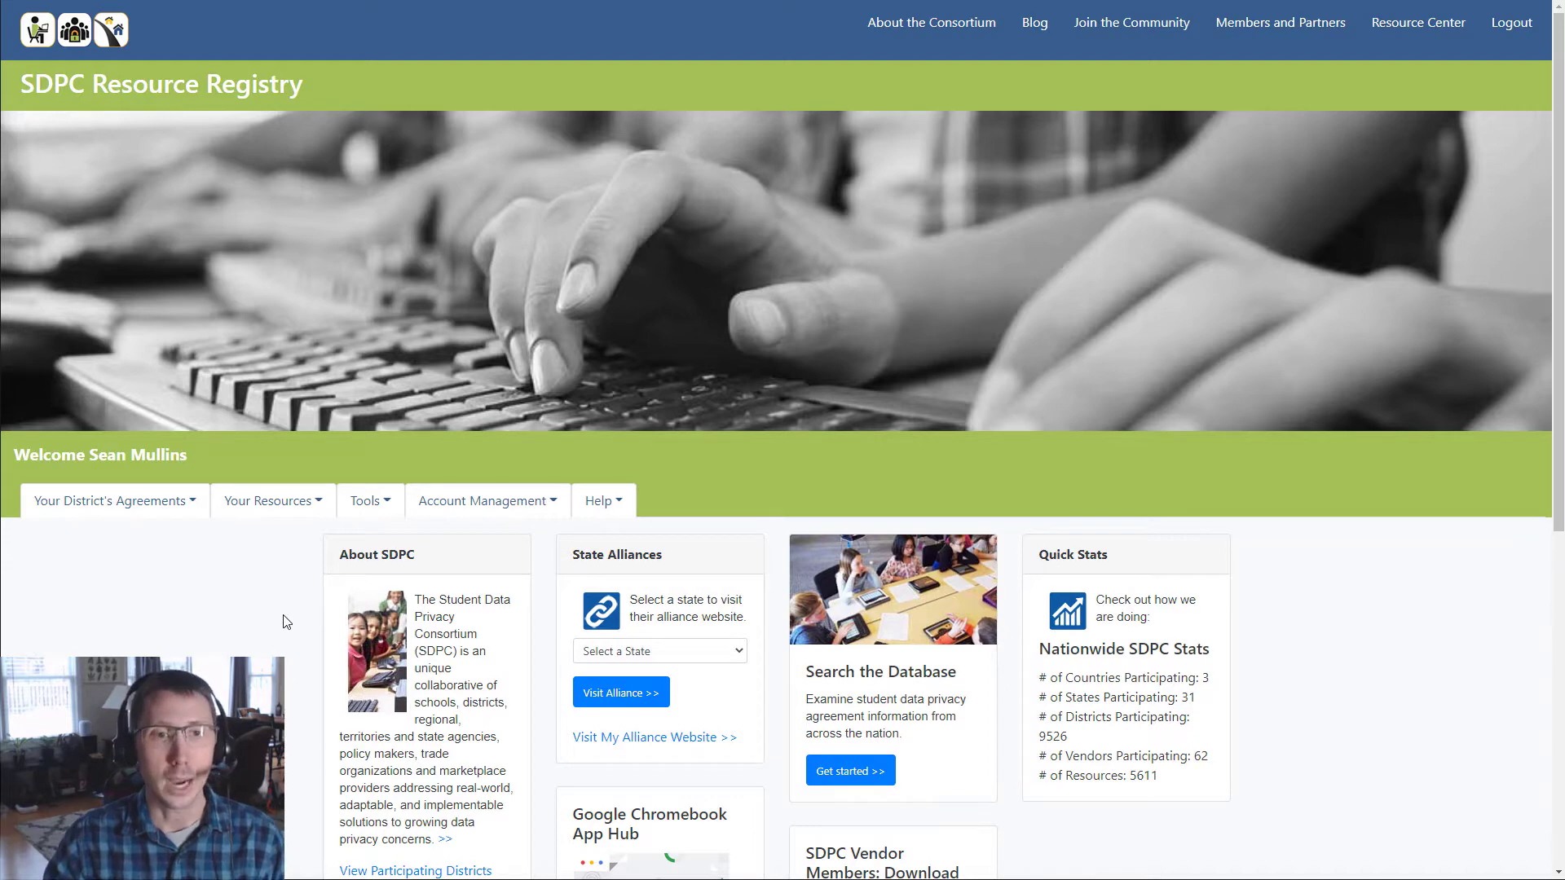
# Open the list of all statewide signed DPAs from the district's agreements and look through its first page of entries.
pyautogui.scroll(-2, 286, 626)
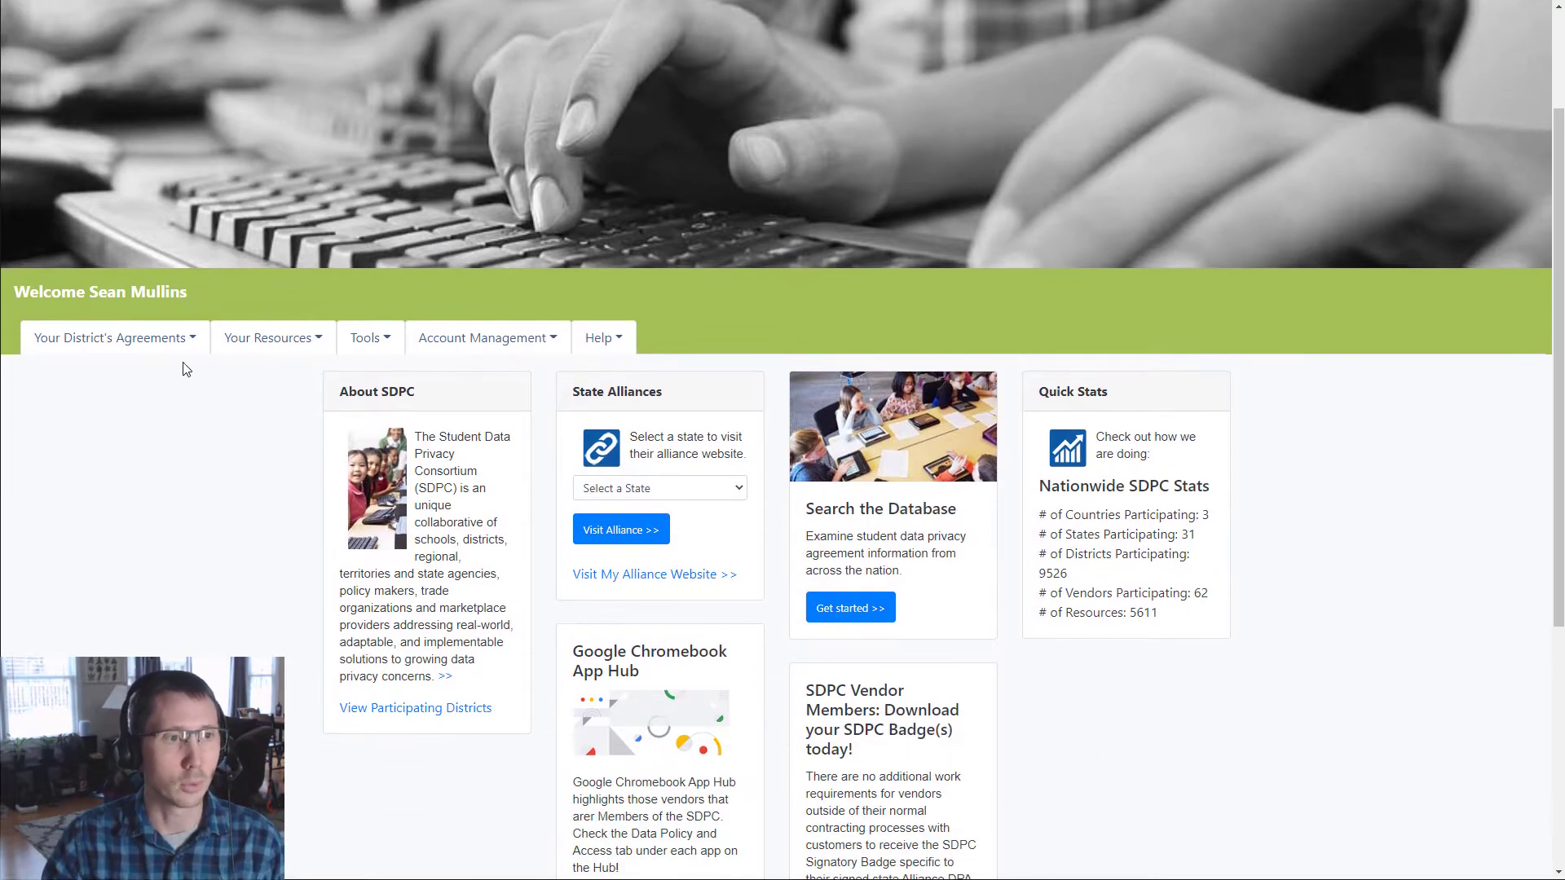
pyautogui.click(187, 343)
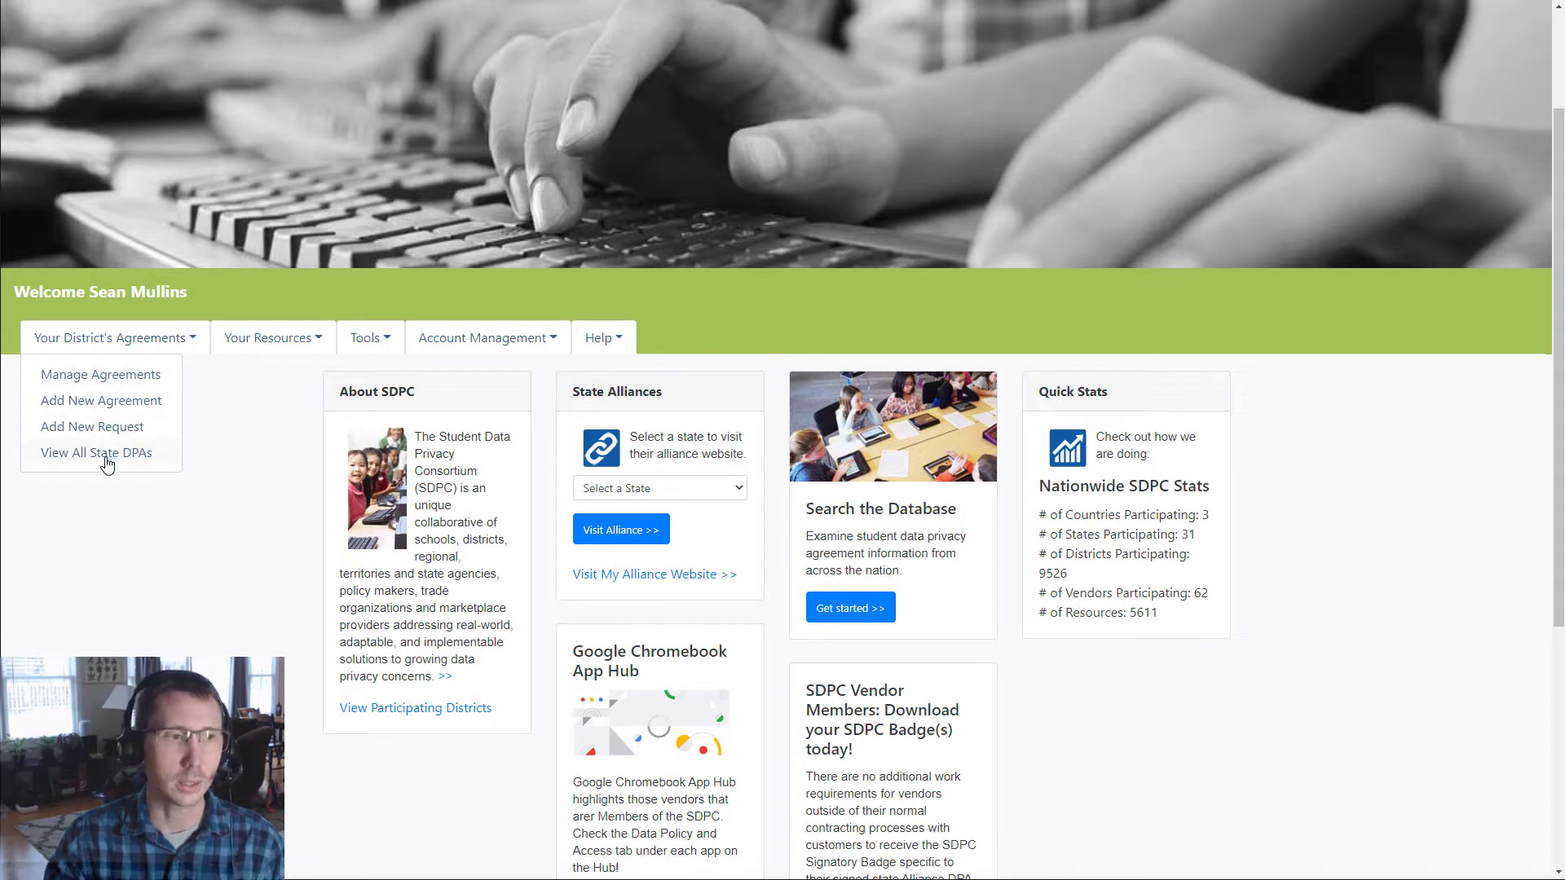
pyautogui.click(153, 459)
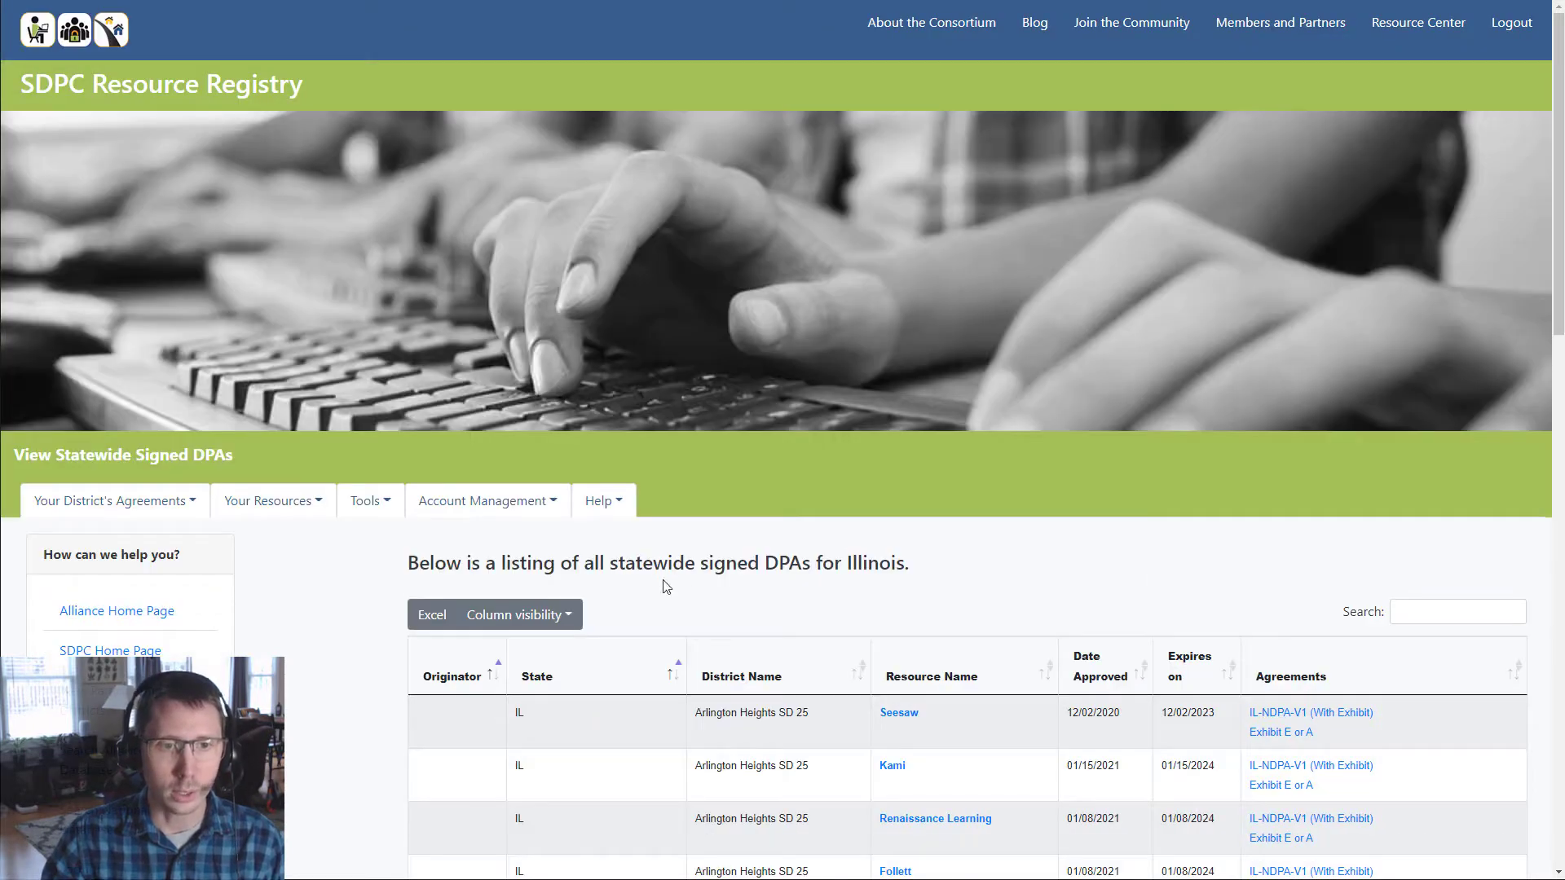
pyautogui.moveTo(613, 565); pyautogui.dragTo(913, 565)
pyautogui.click(939, 568)
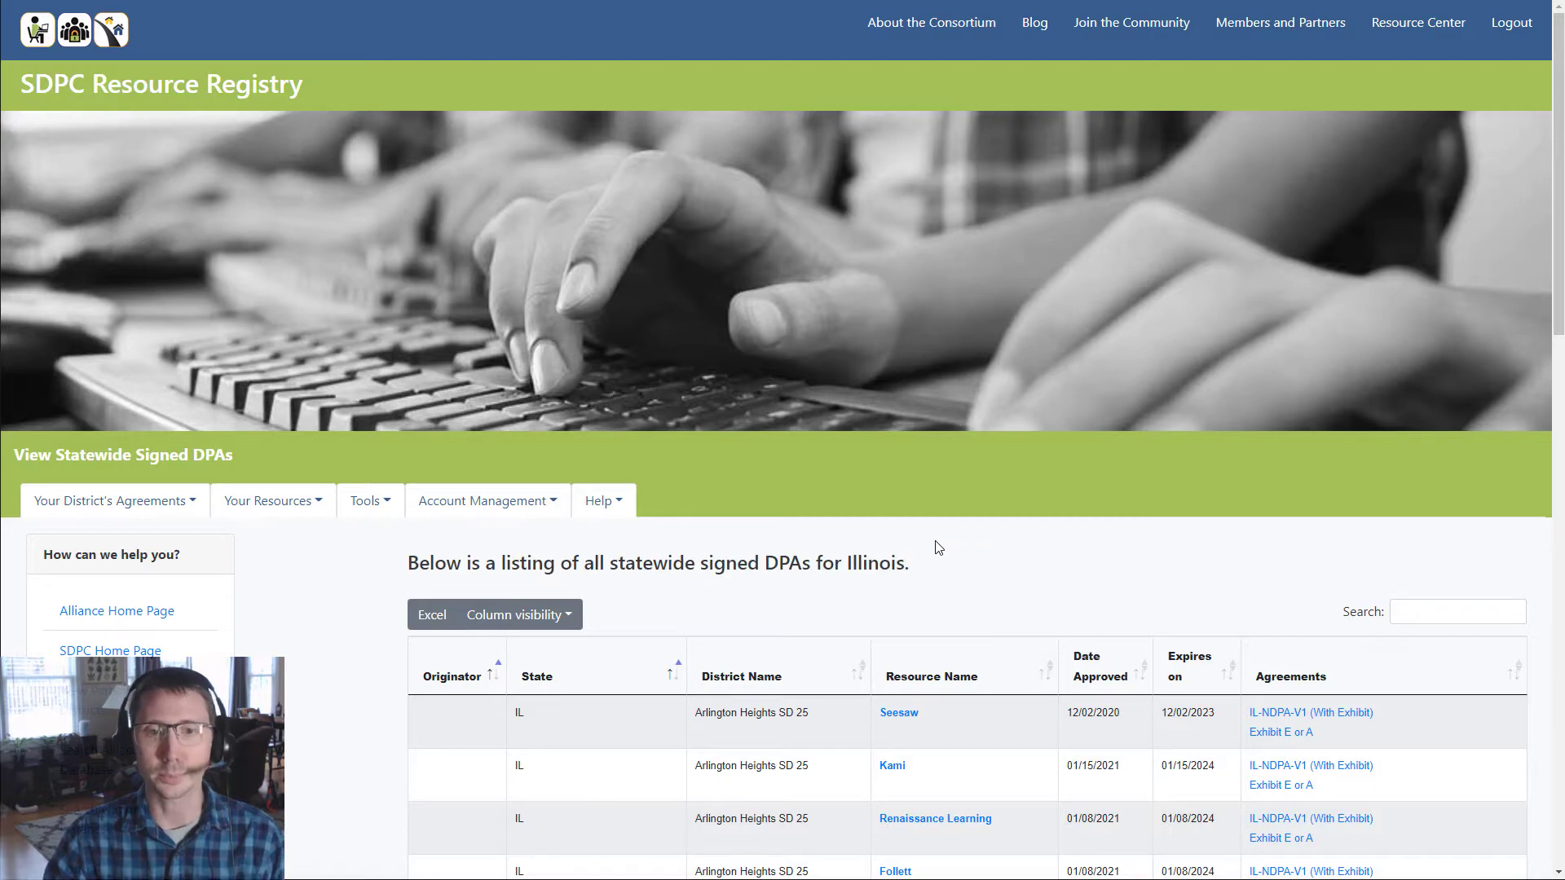
pyautogui.scroll(-10, 938, 547)
pyautogui.scroll(-6, 823, 484)
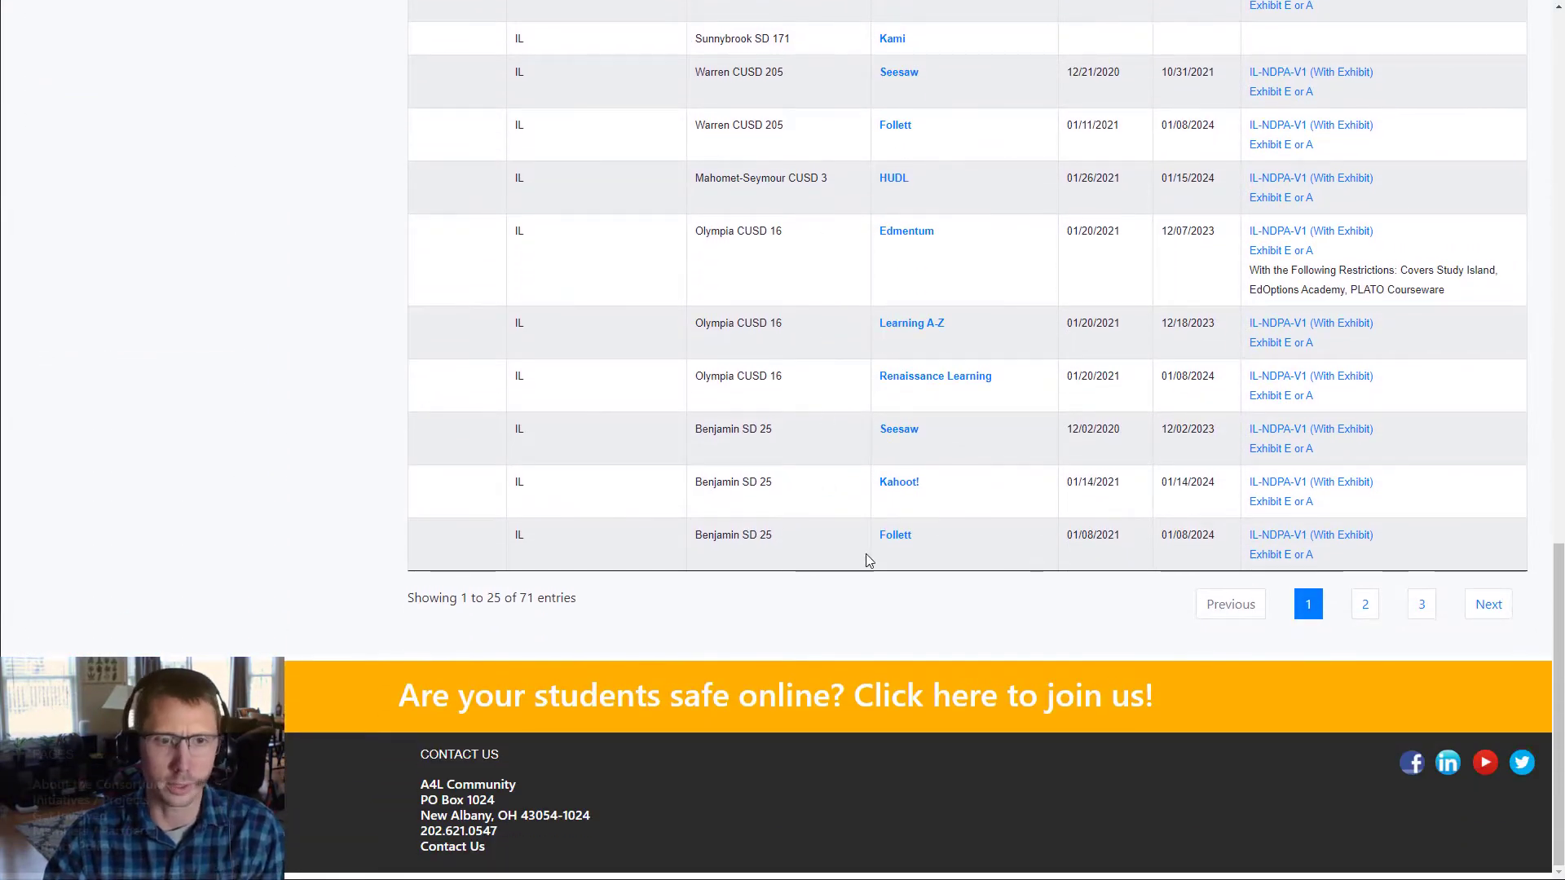
pyautogui.scroll(16, 847, 540)
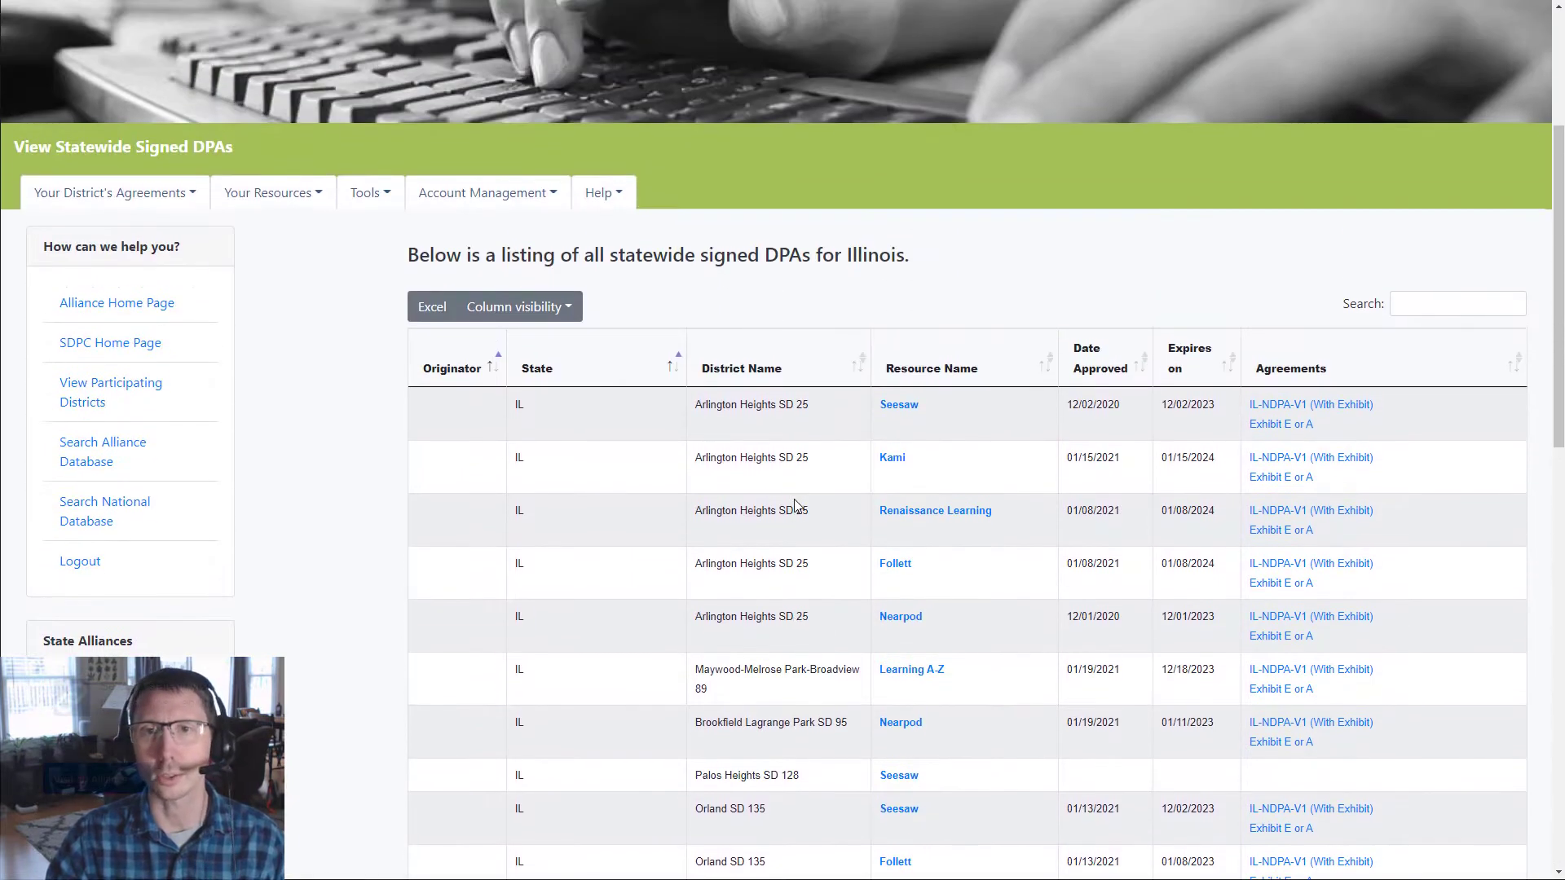
pyautogui.scroll(1, 783, 473)
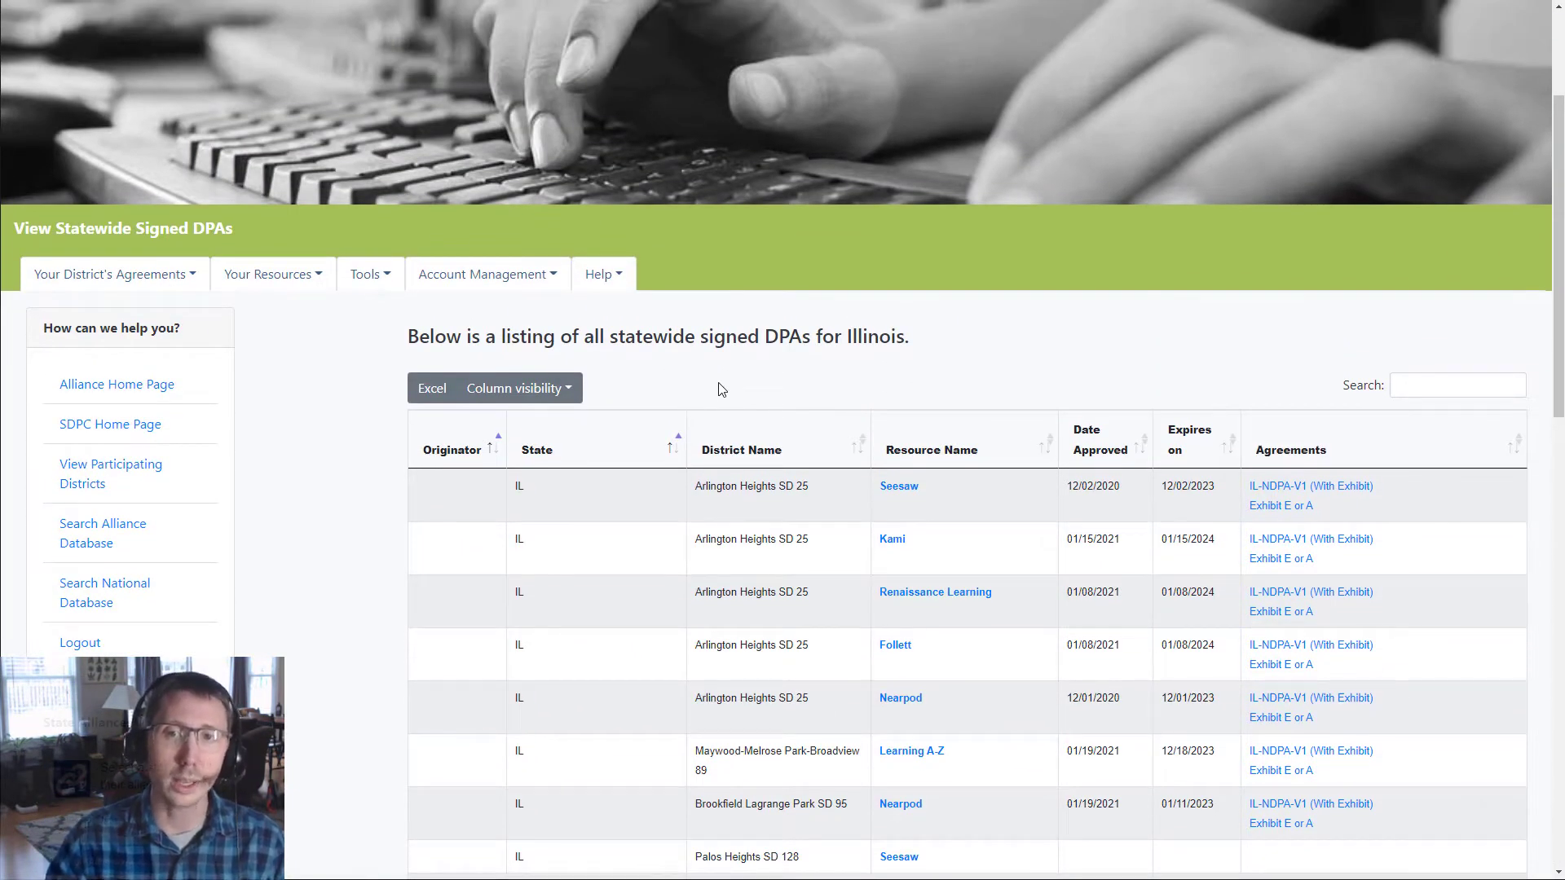
# Sort the statewide DPA list so that originator agreements come first, and look through those entries.
pyautogui.click(484, 456)
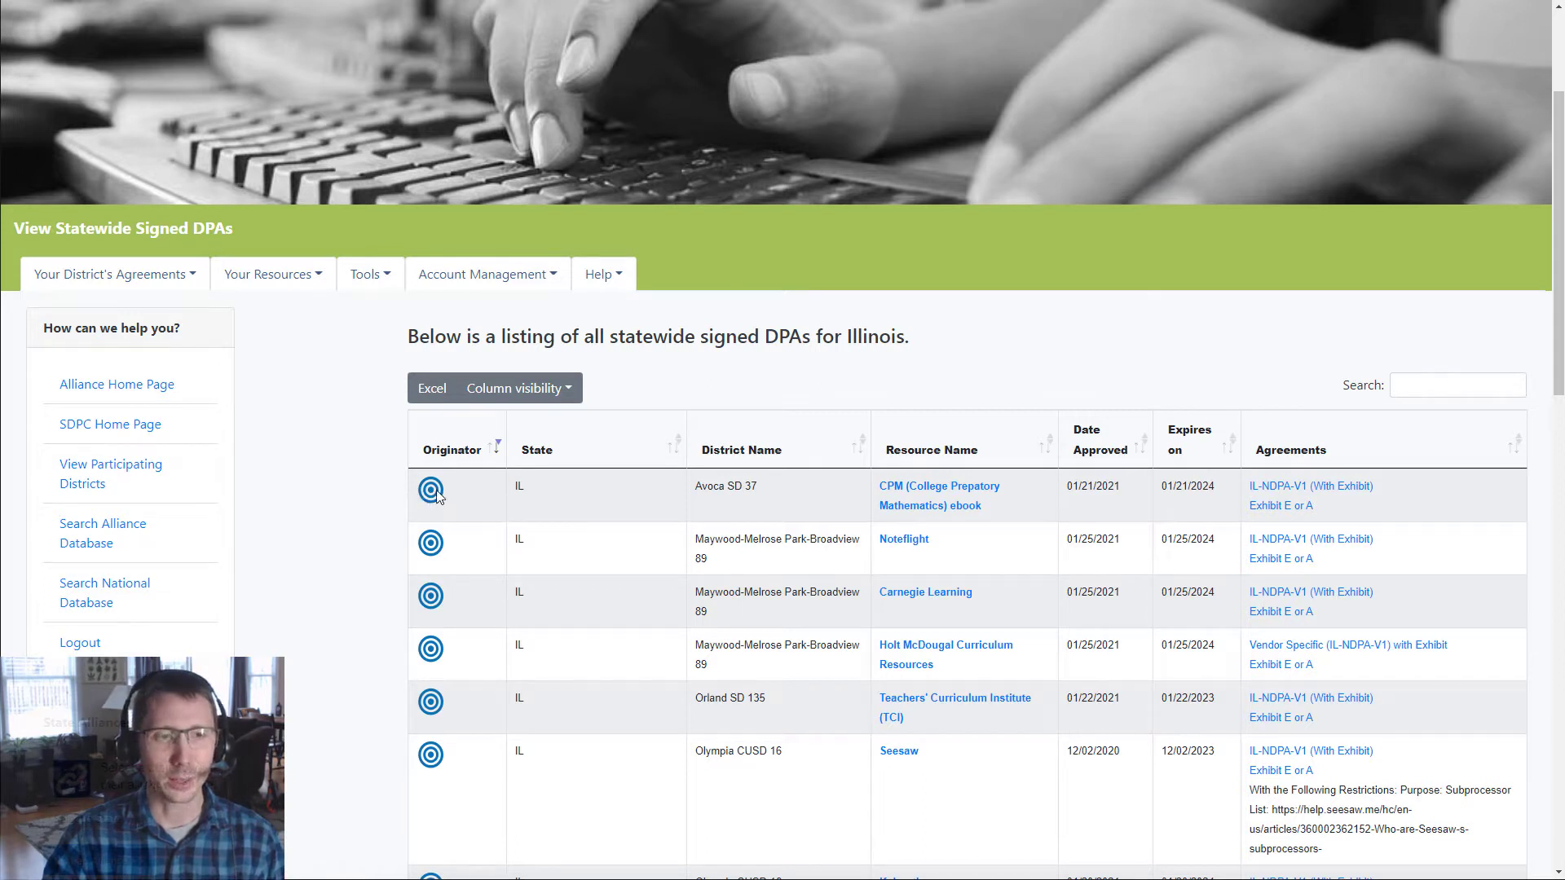
pyautogui.scroll(-6, 431, 489)
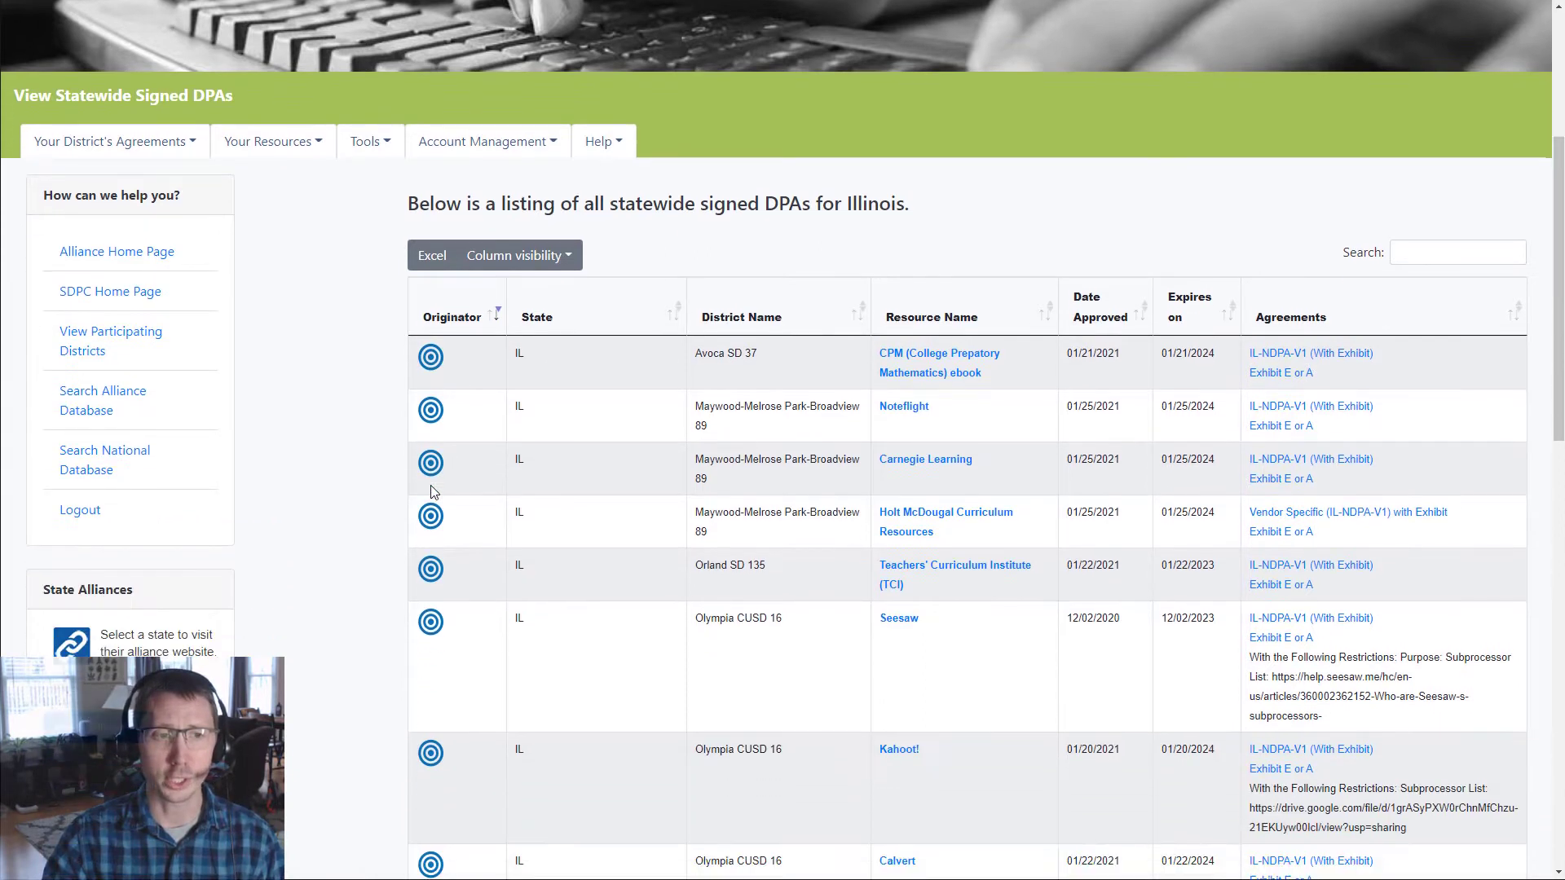
pyautogui.scroll(-7, 432, 487)
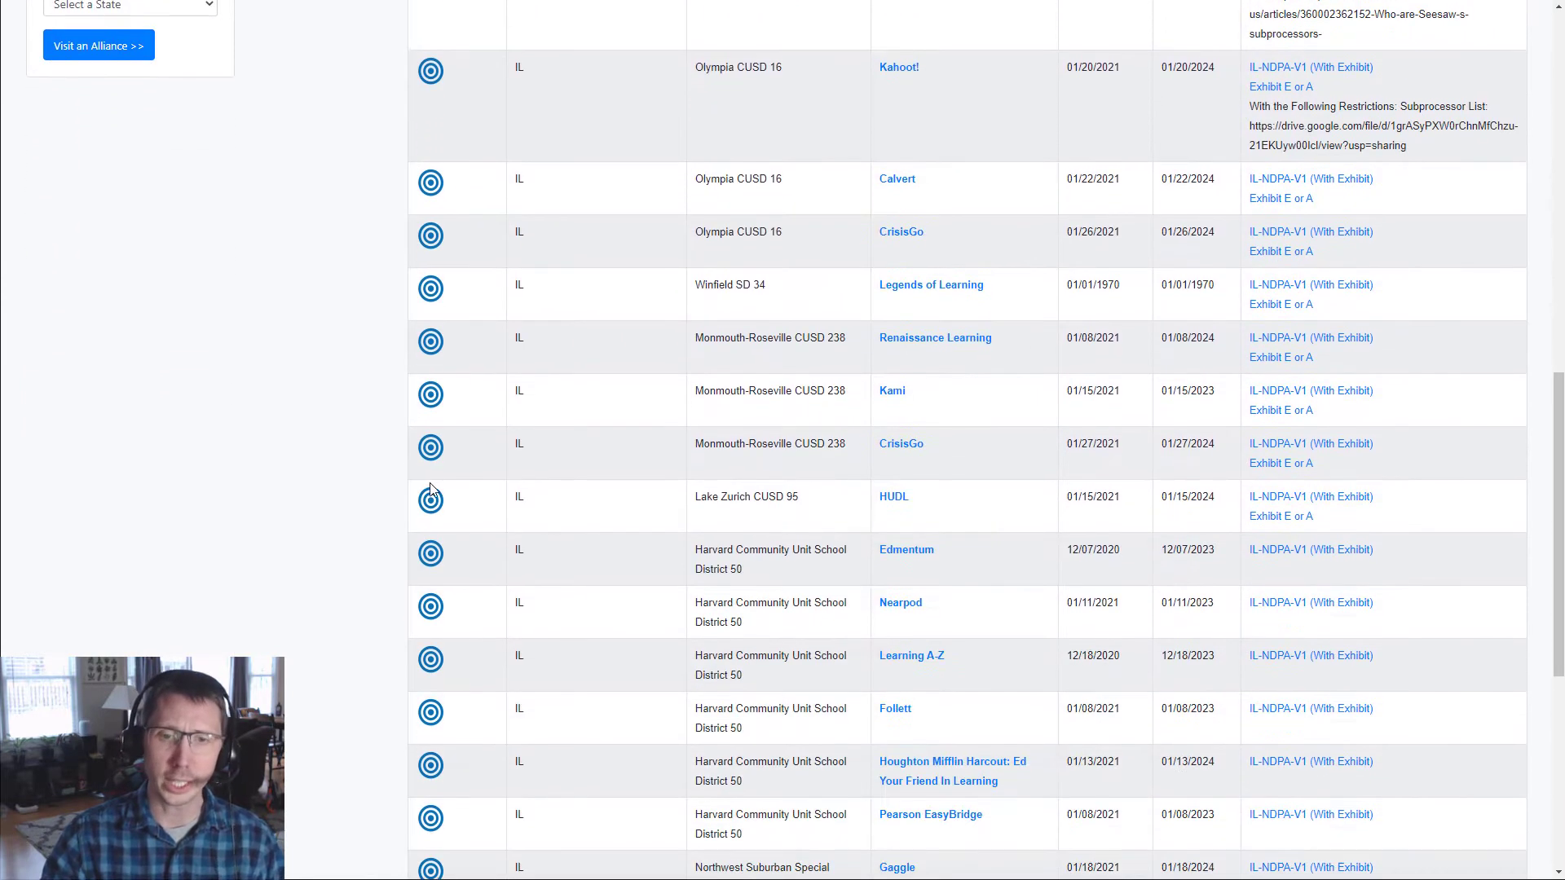
pyautogui.scroll(7, 432, 479)
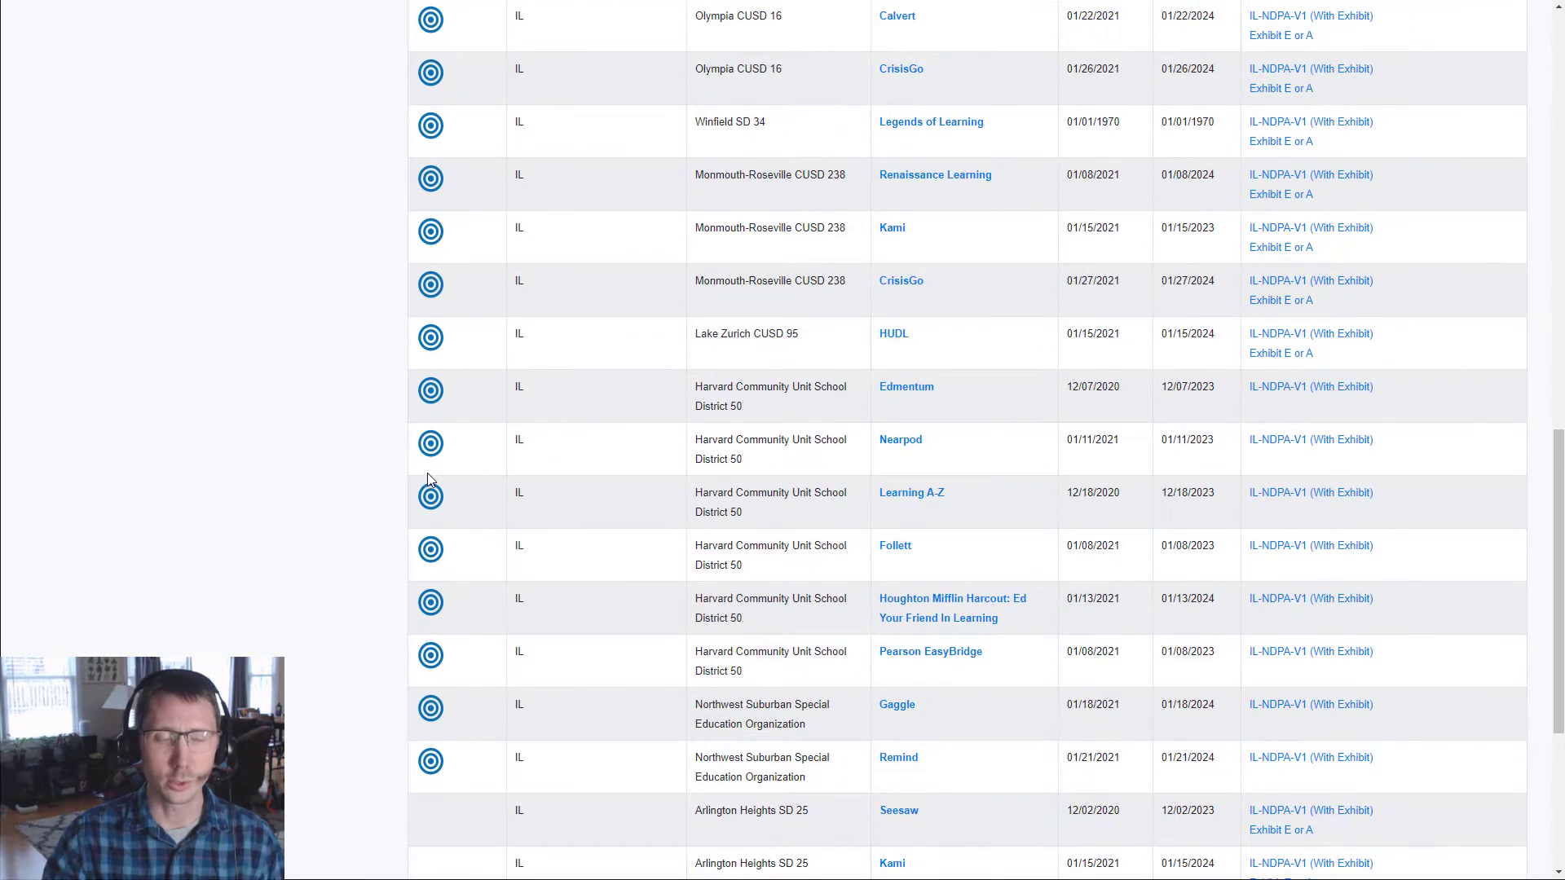
pyautogui.scroll(3, 428, 481)
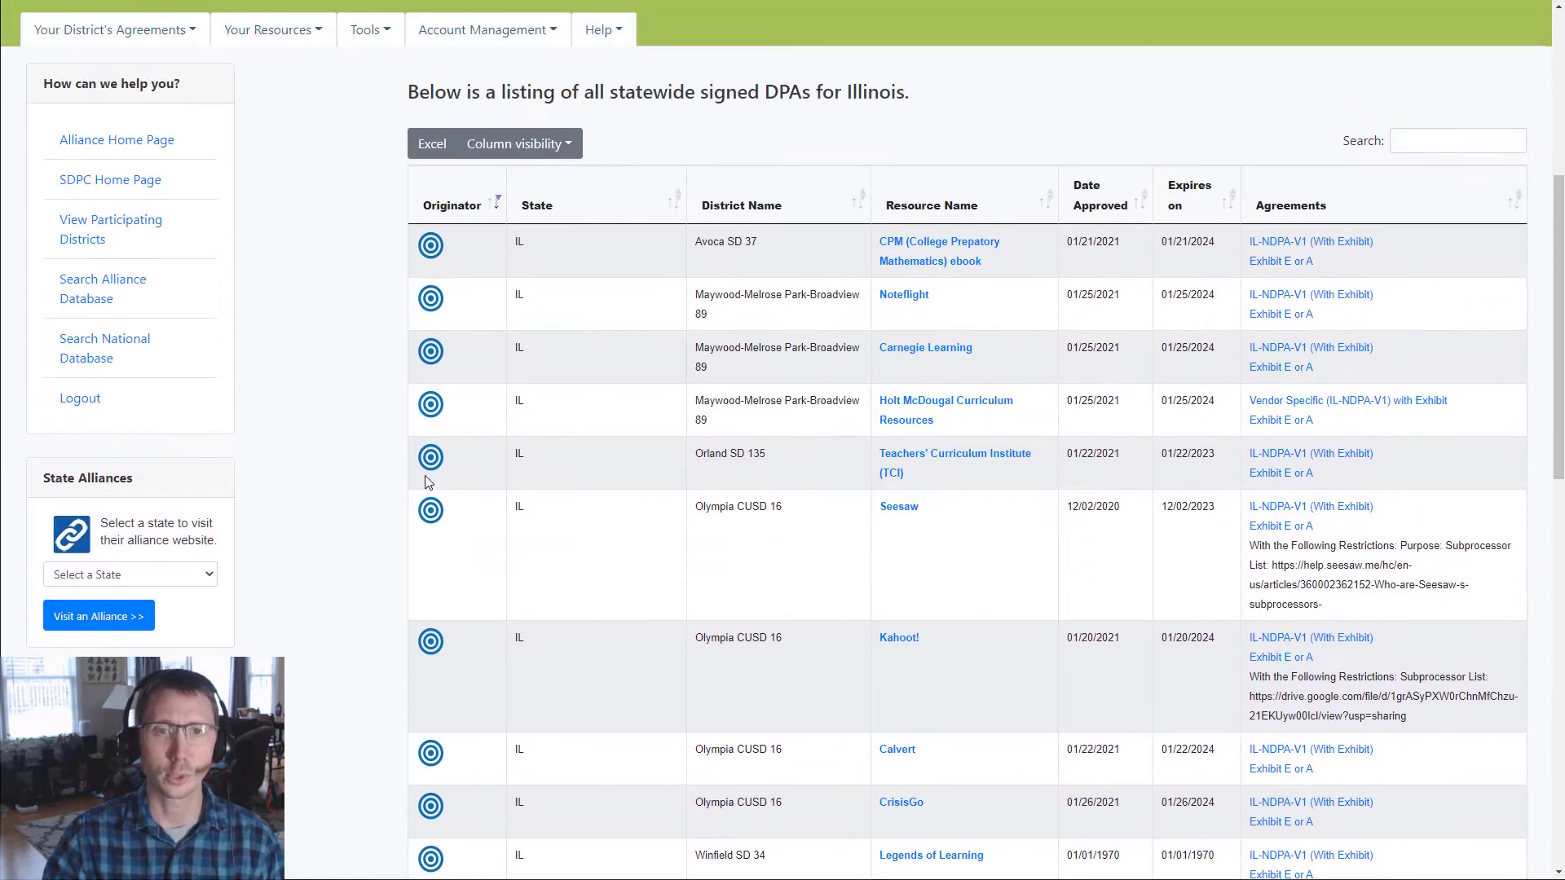
pyautogui.scroll(1, 427, 481)
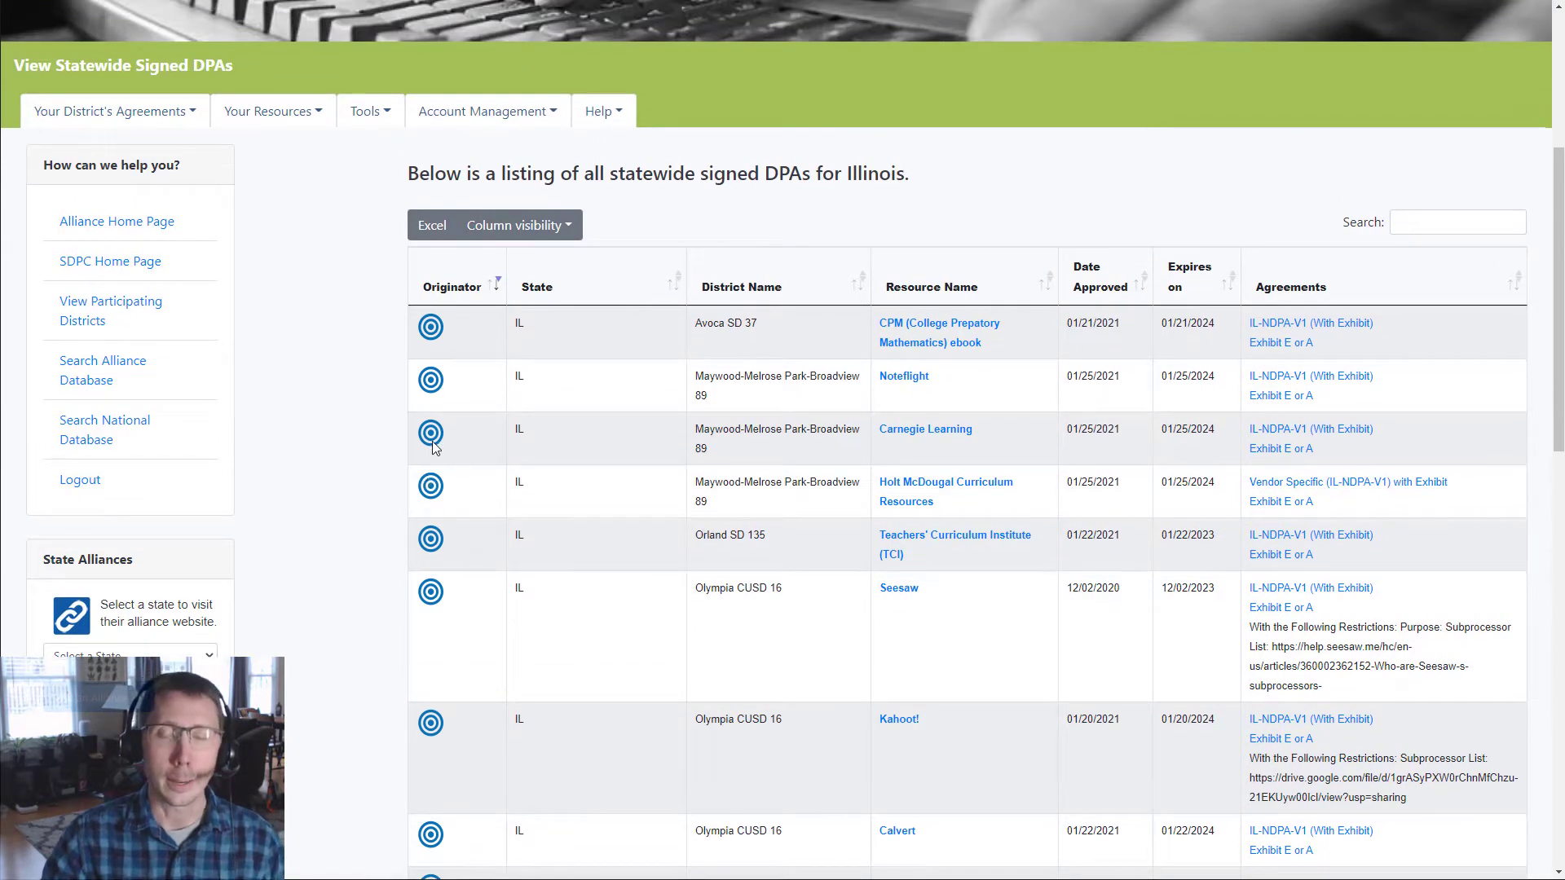
# Filter the statewide DPA list by "sees" and look through the matching Seesaw agreements.
pyautogui.click(1403, 218)
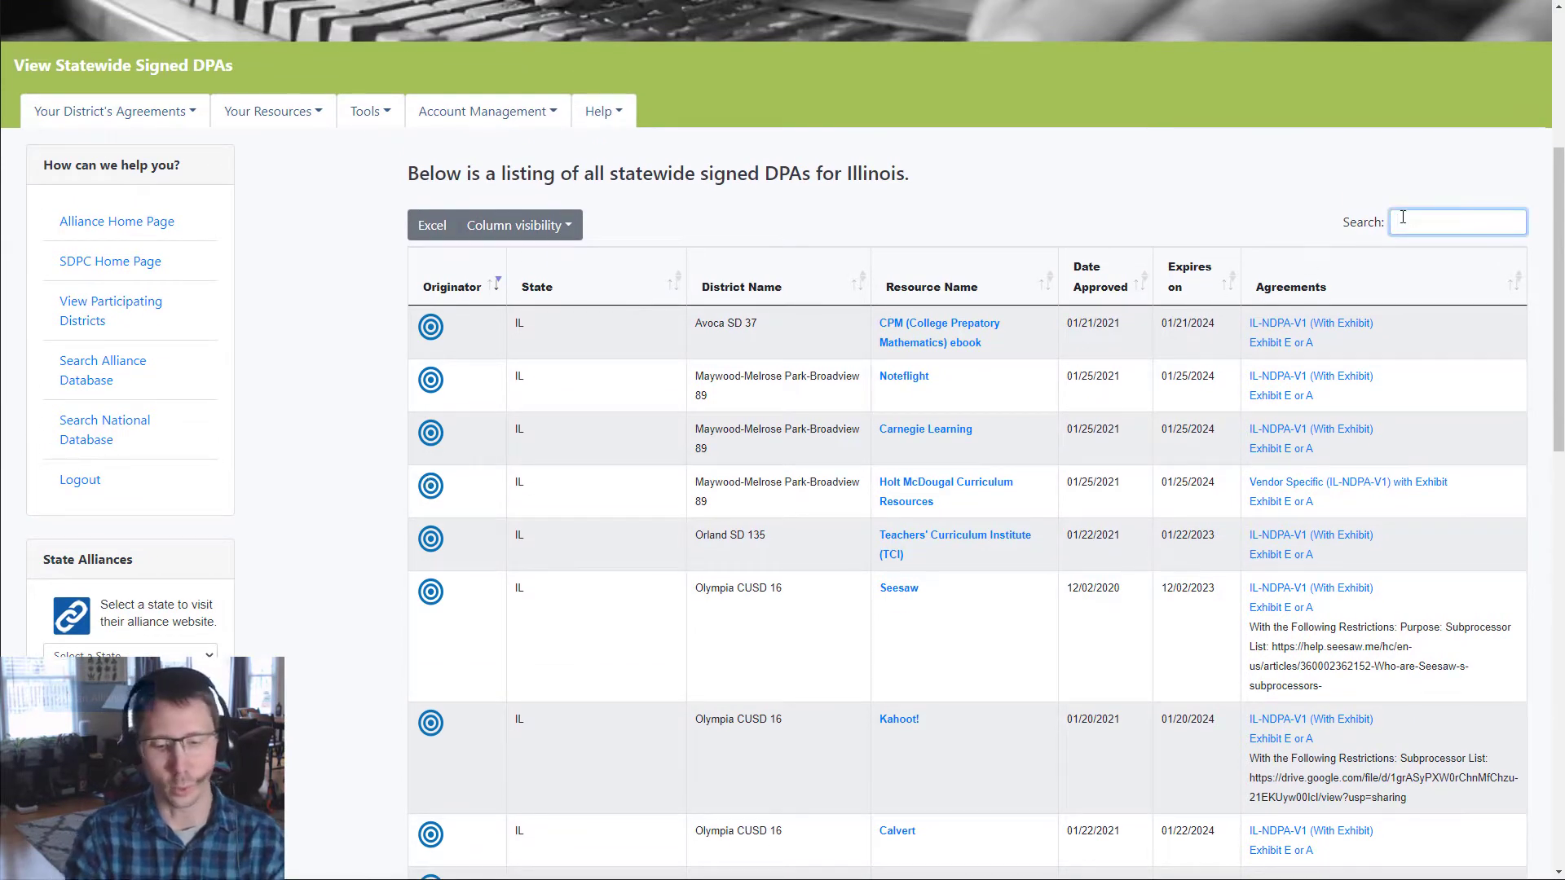
pyautogui.write('sees')
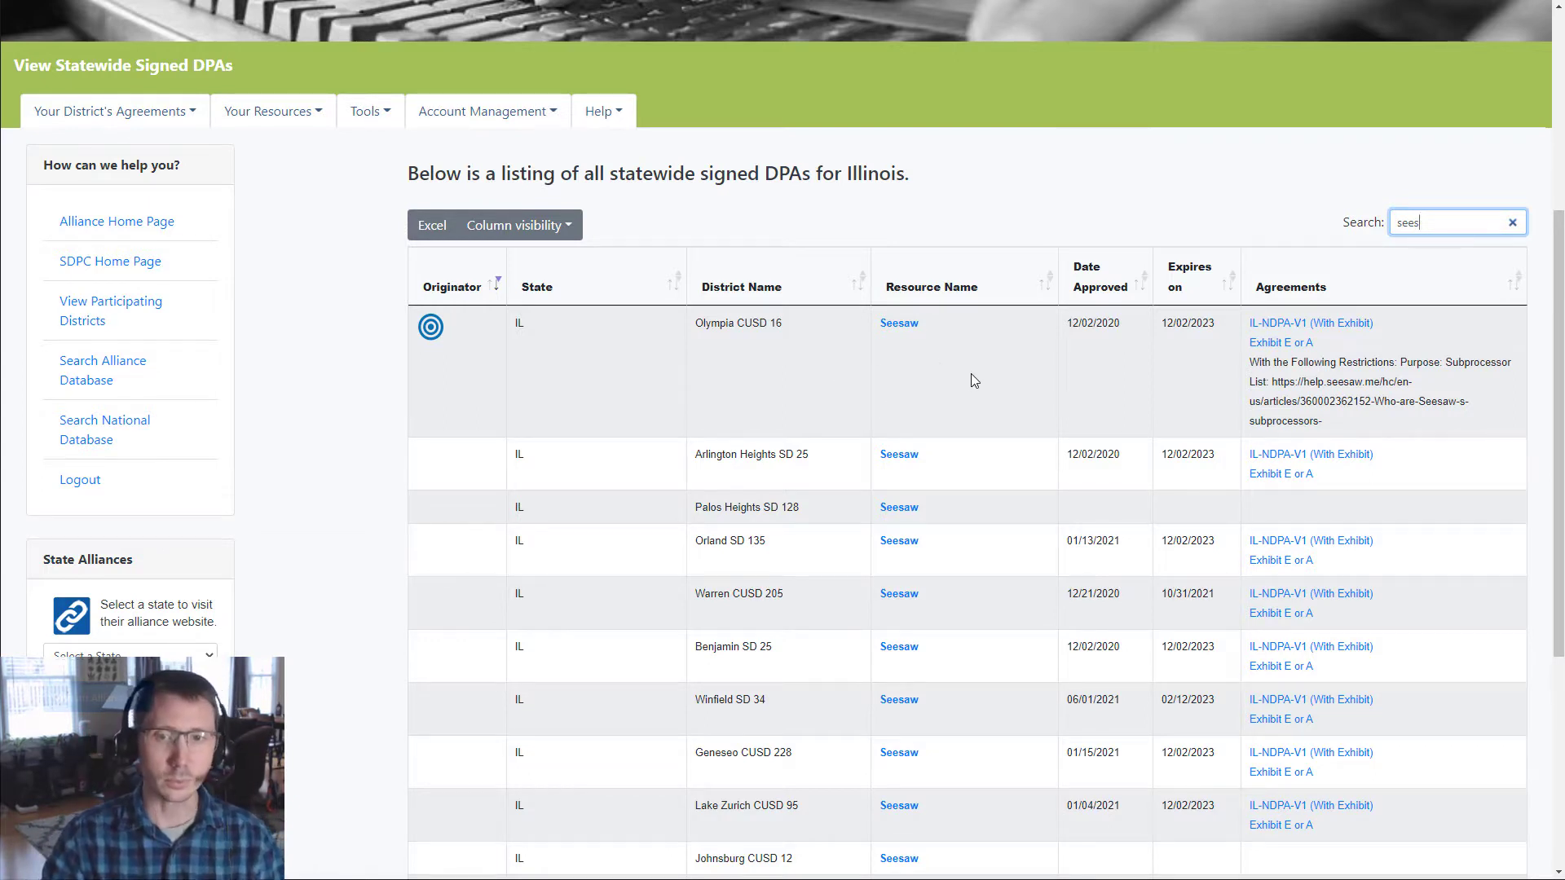
pyautogui.scroll(-2, 970, 380)
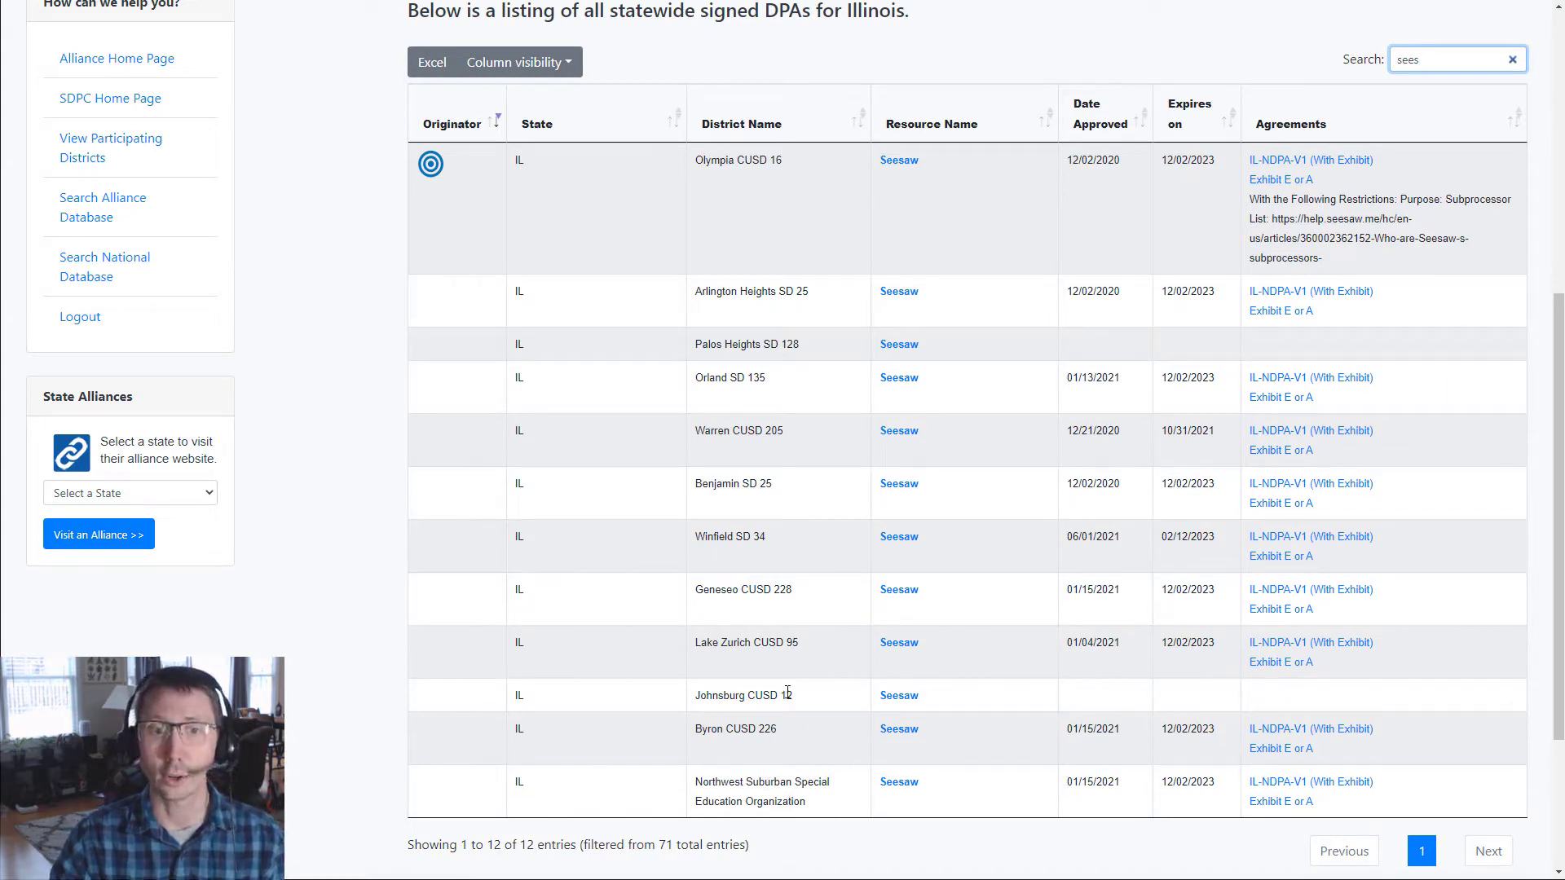
pyautogui.scroll(2, 785, 691)
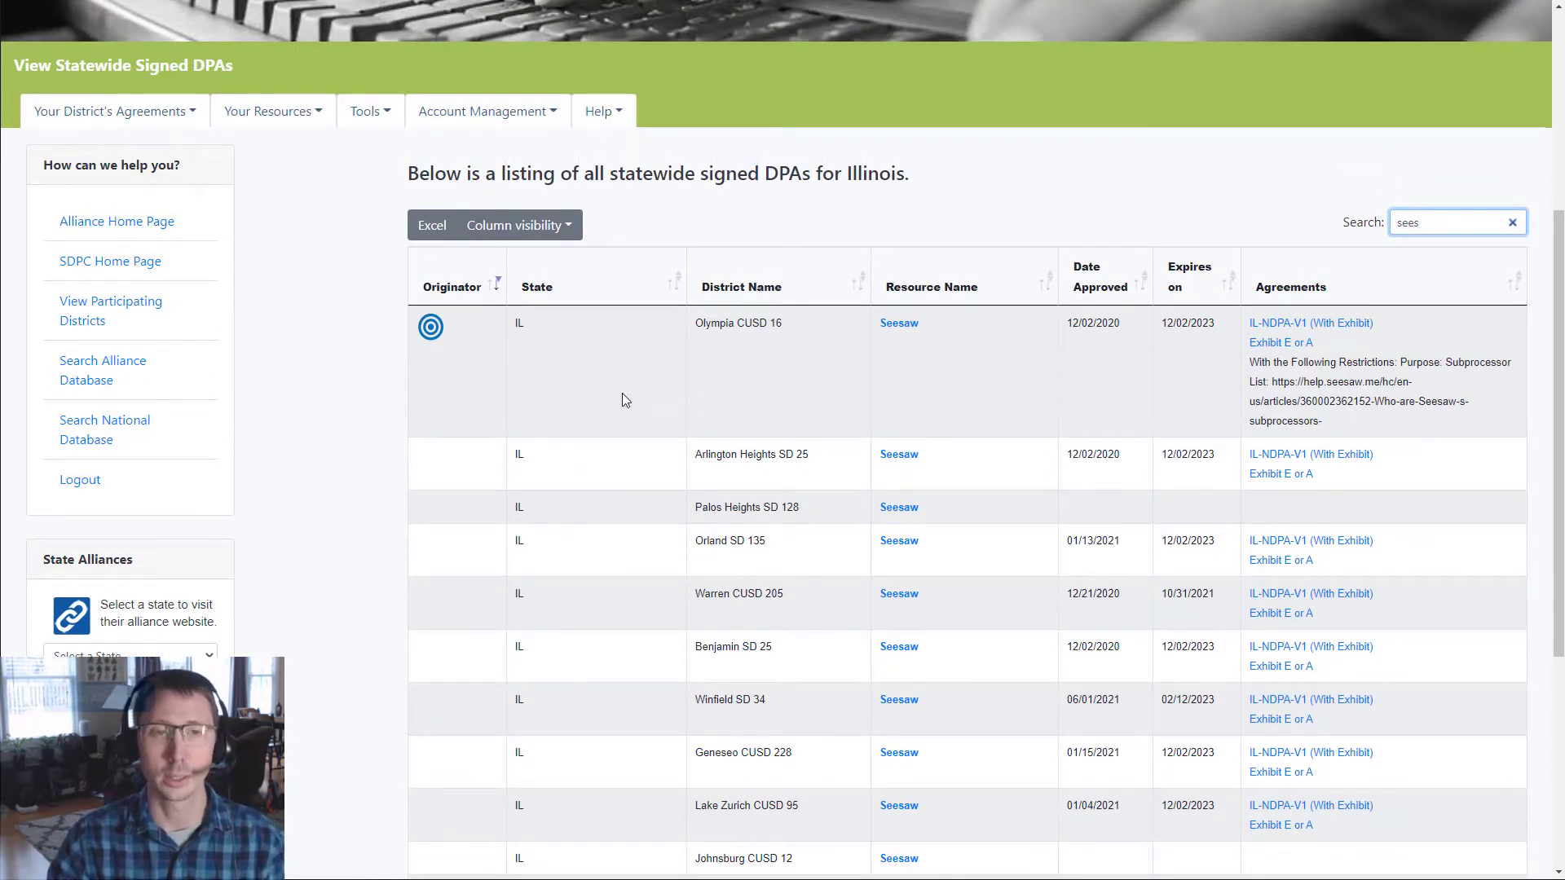
pyautogui.click(810, 346)
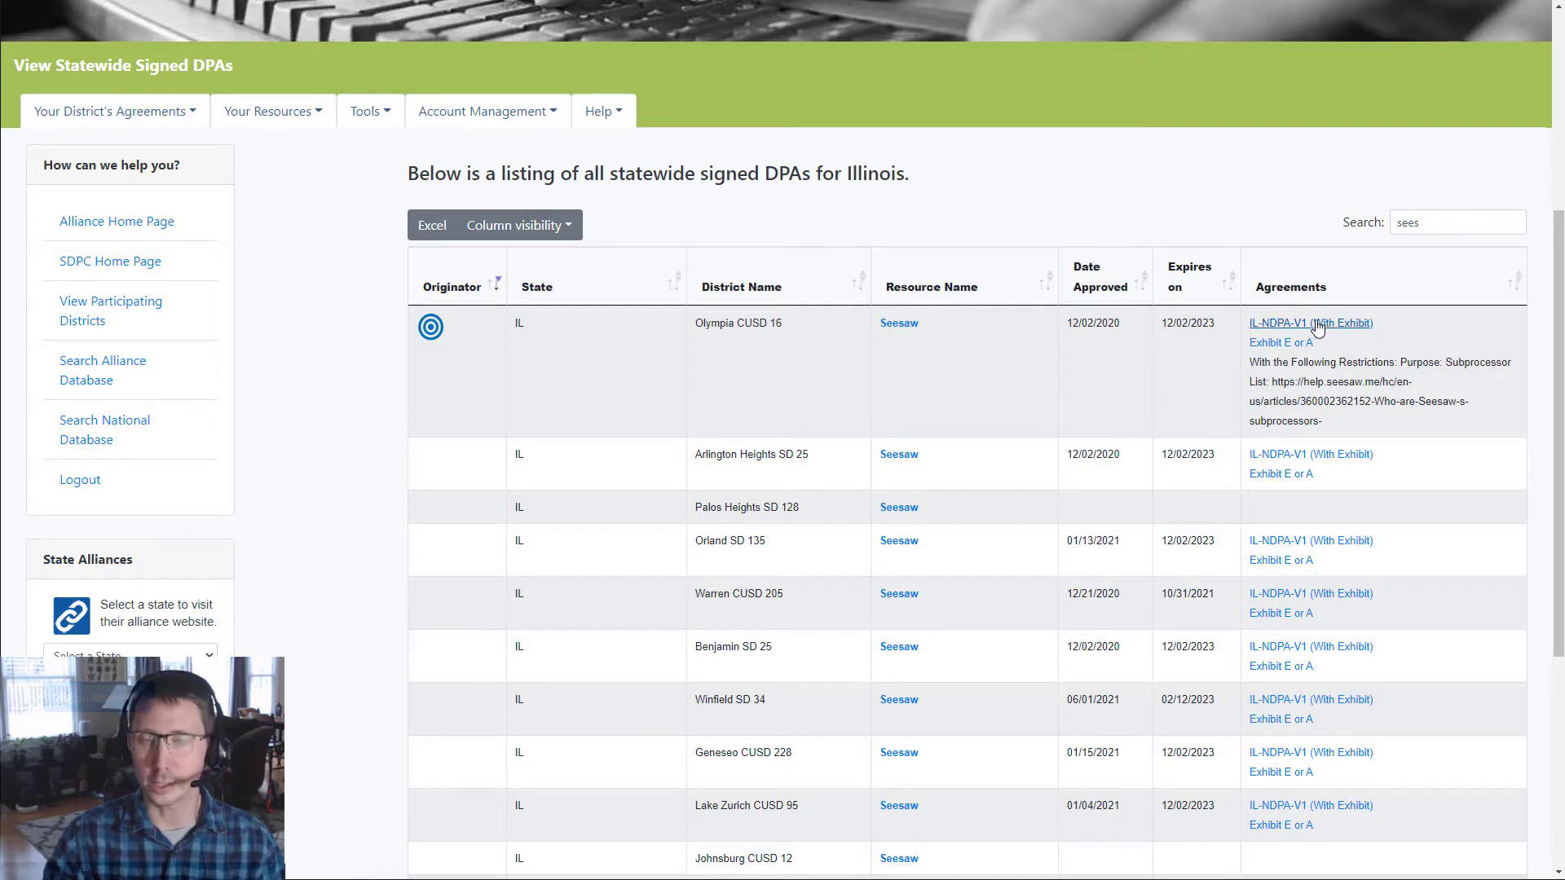
# Open Olympia CUSD 16's originating IL-NDPA-V1 (With Exhibit) agreement with Seesaw and go to the signature page.
pyautogui.click(1273, 324)
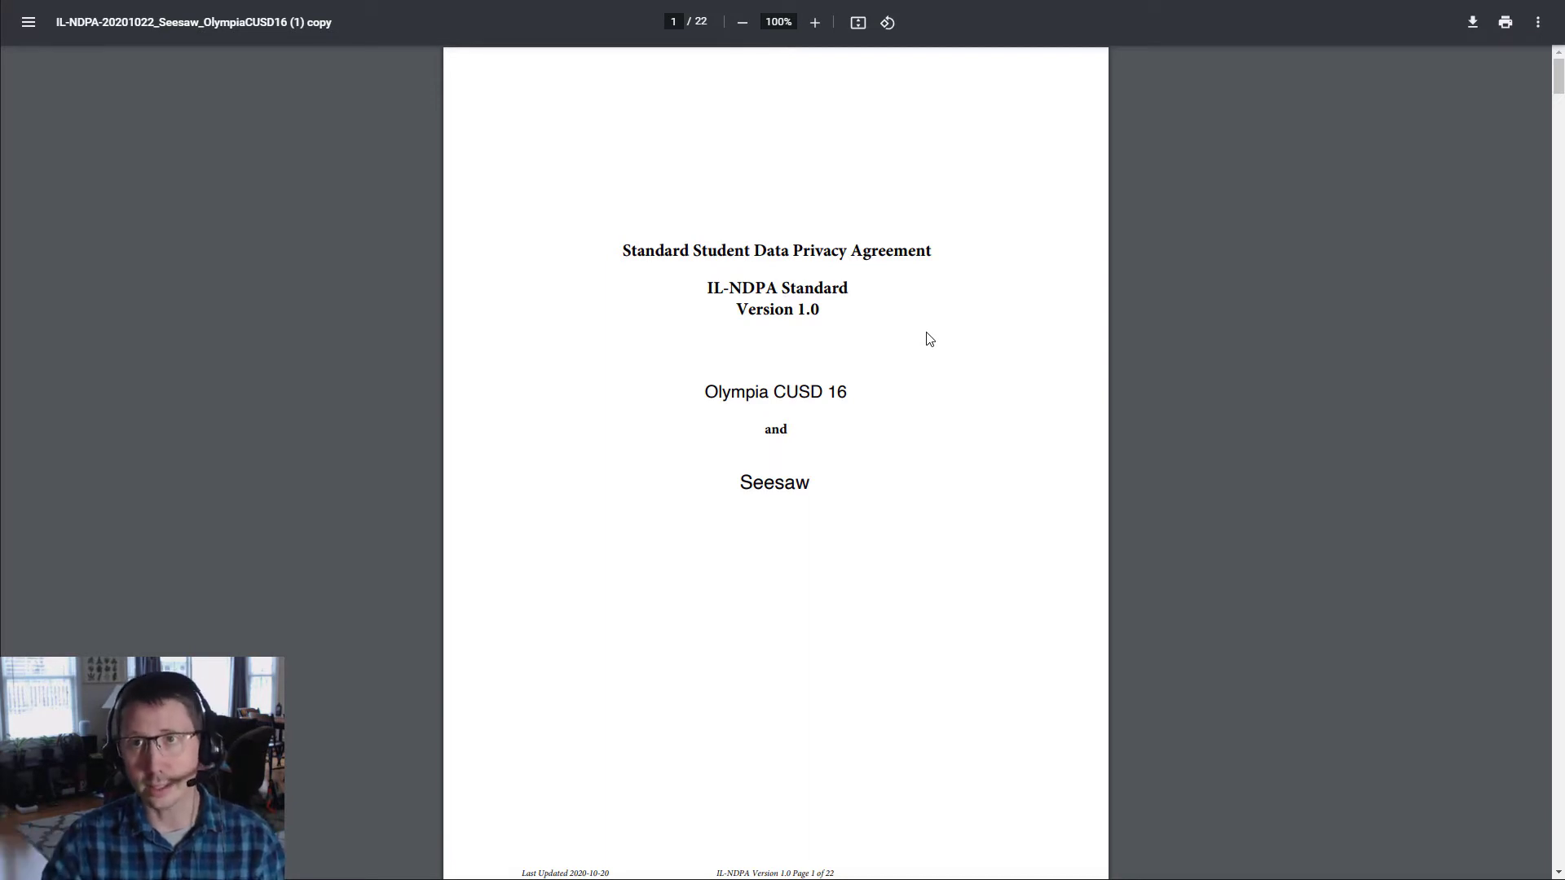
pyautogui.scroll(-7, 957, 384)
pyautogui.scroll(-14, 875, 399)
pyautogui.scroll(1, 858, 392)
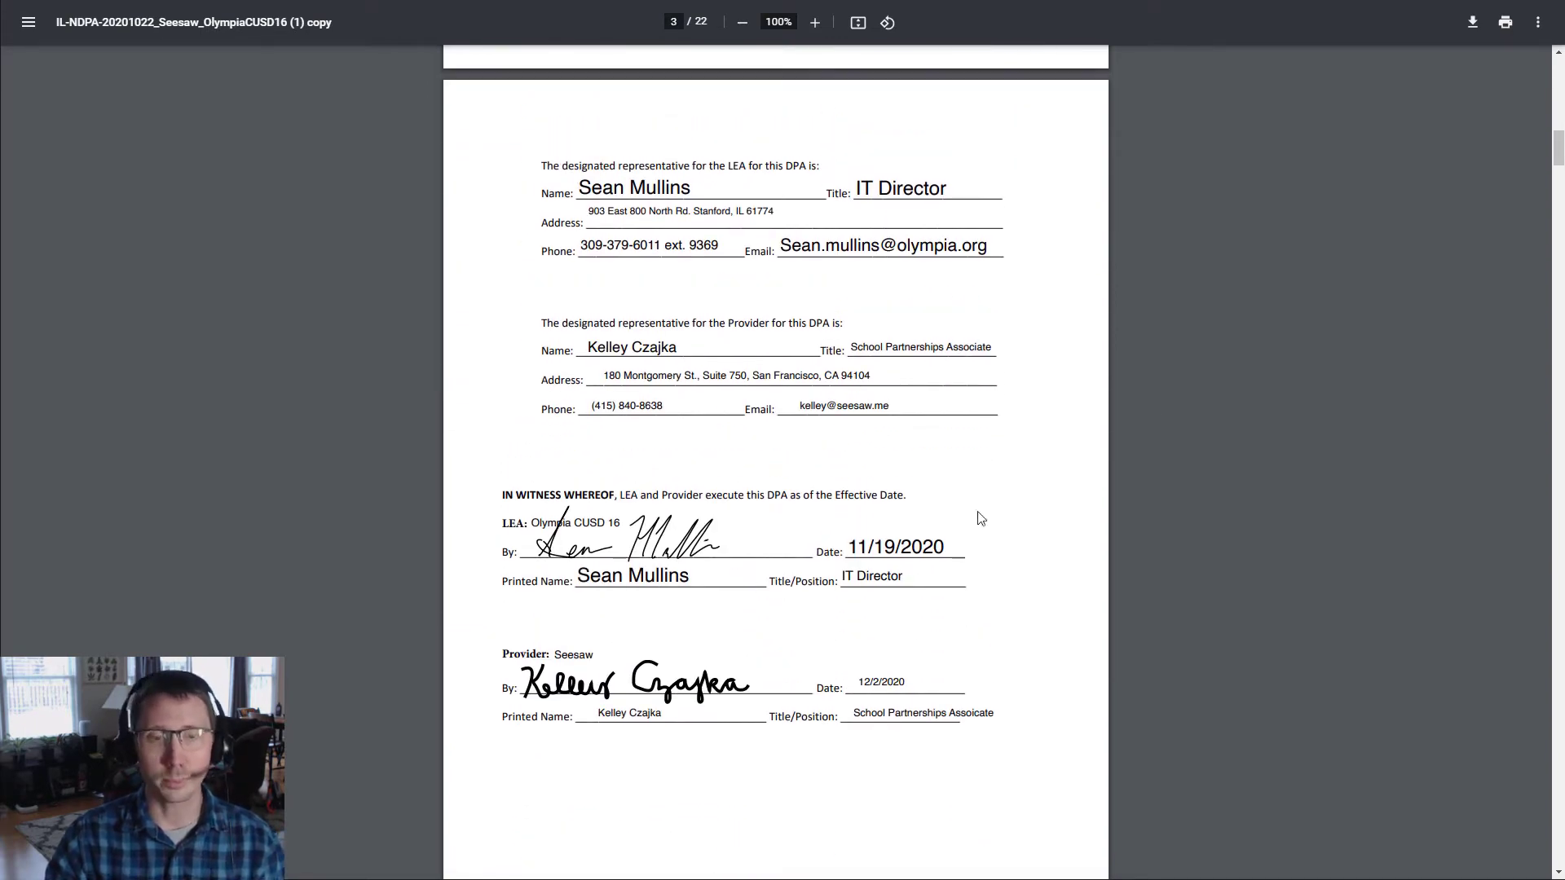
# Look through the Exhibit "B" Schedule of Data in the Seesaw agreement, continuing to the Exhibit "C" definitions.
pyautogui.moveTo(1560, 146); pyautogui.dragTo(1550, 446)
pyautogui.scroll(-2, 1500, 434)
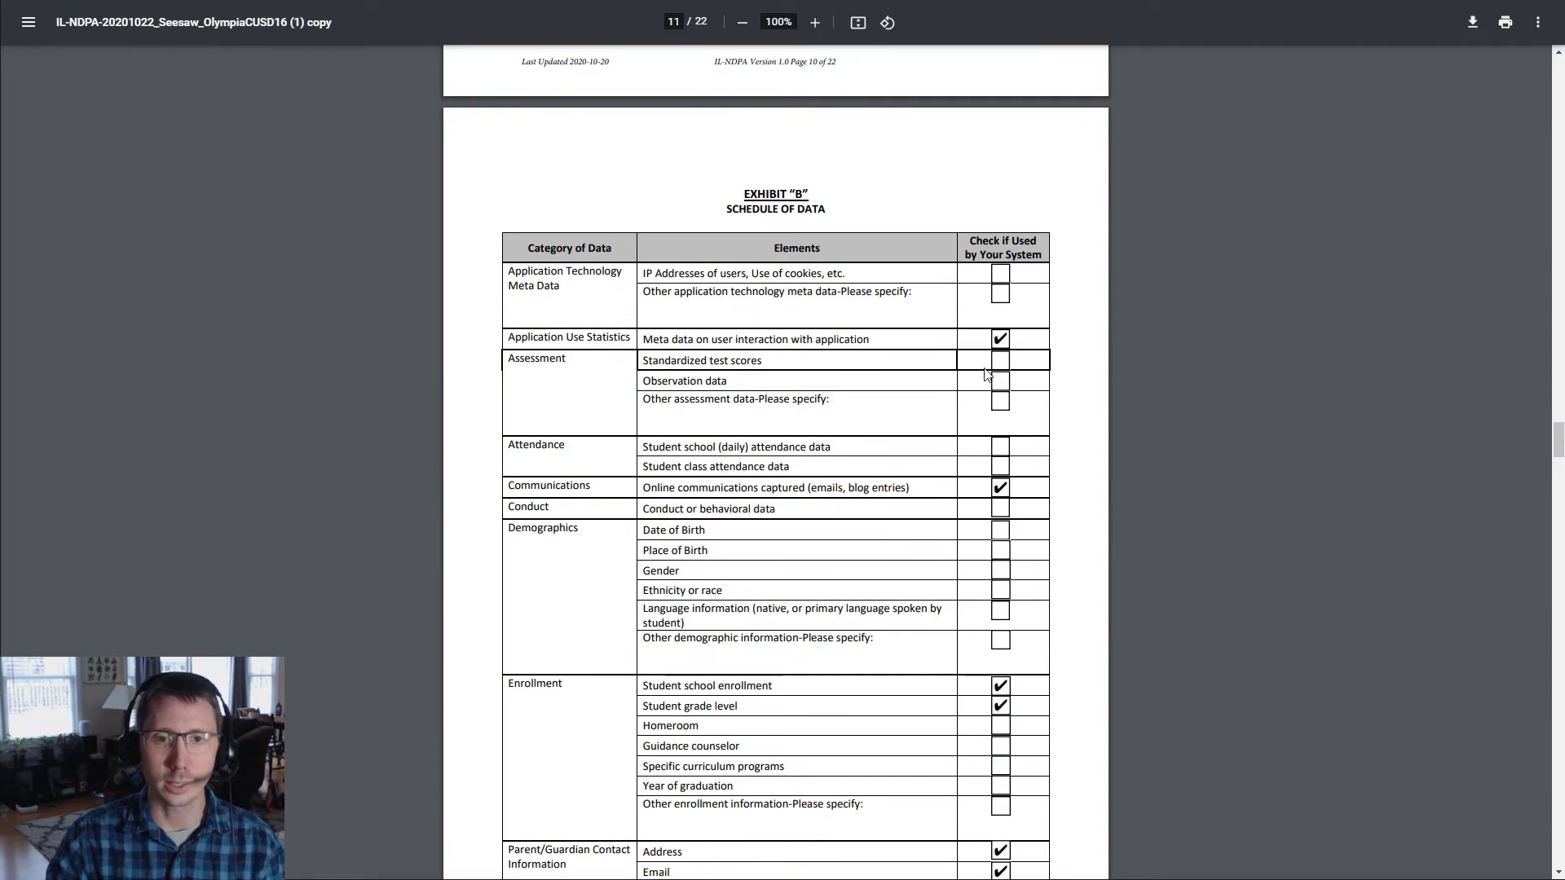
pyautogui.scroll(-1, 969, 362)
pyautogui.scroll(-15, 968, 362)
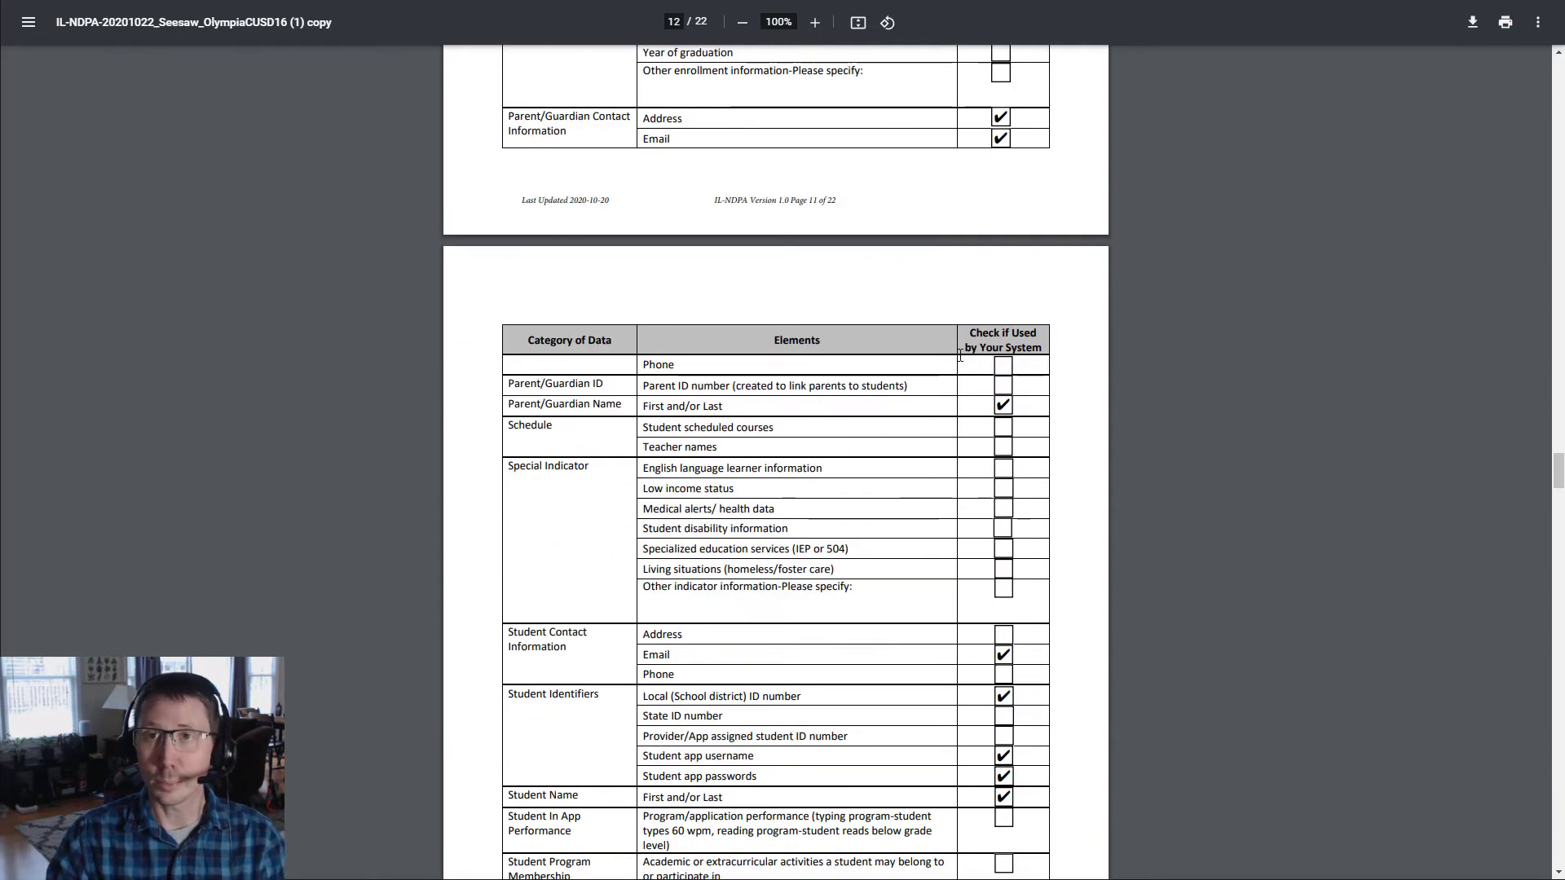
pyautogui.scroll(-7, 937, 357)
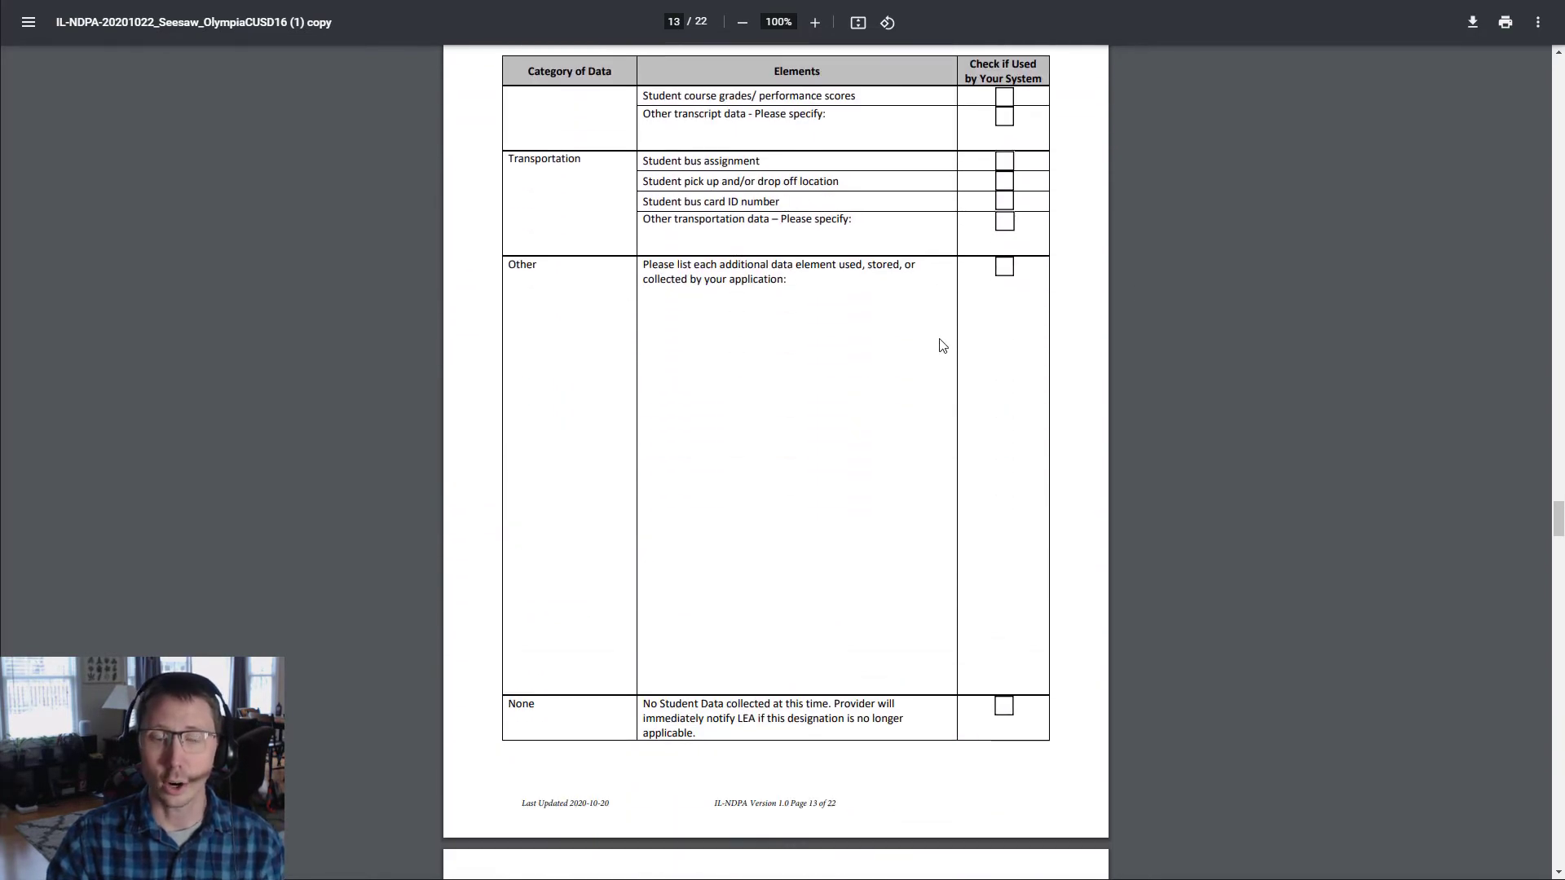
pyautogui.scroll(-8, 939, 346)
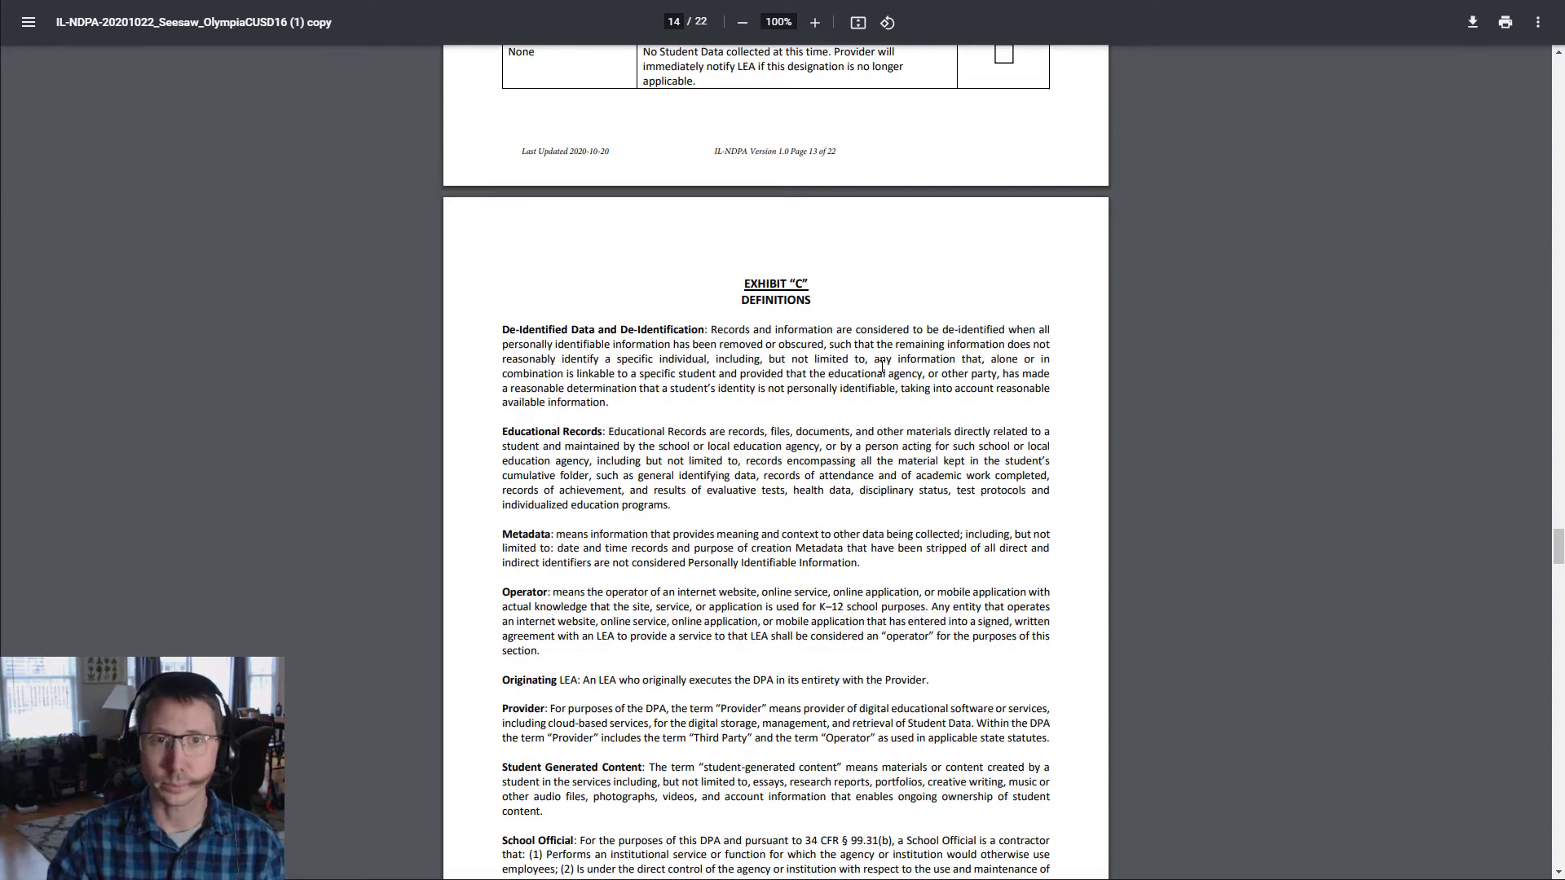
# Review the Exhibit "H" additional terms at the end of the Seesaw agreement and return to the statewide DPA list.
pyautogui.moveTo(1560, 564); pyautogui.dragTo(1535, 818)
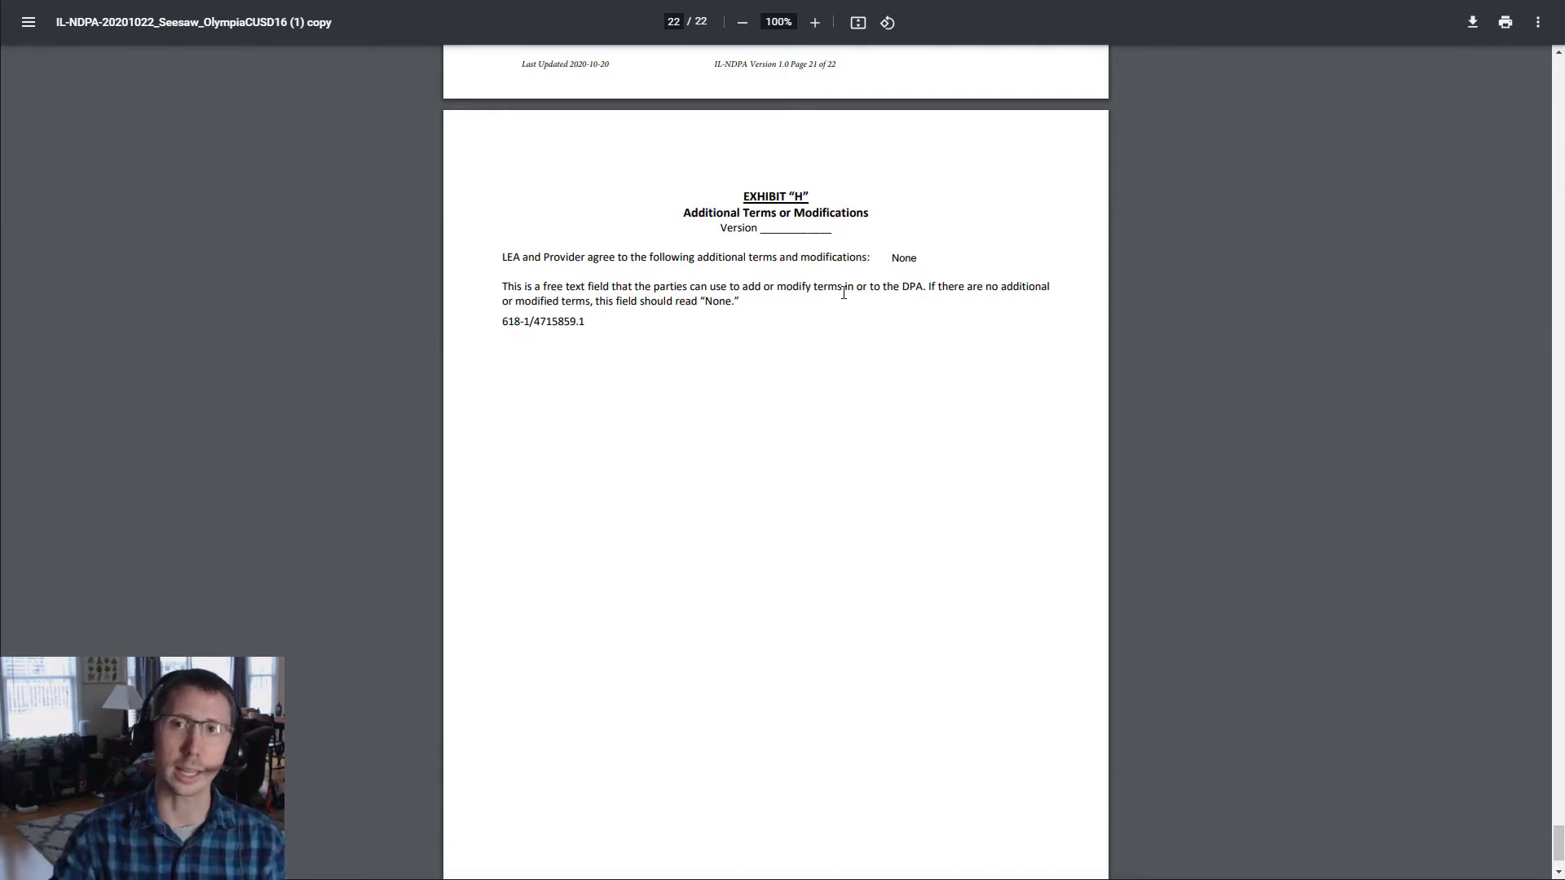
pyautogui.scroll(-2, 865, 295)
pyautogui.scroll(1, 865, 299)
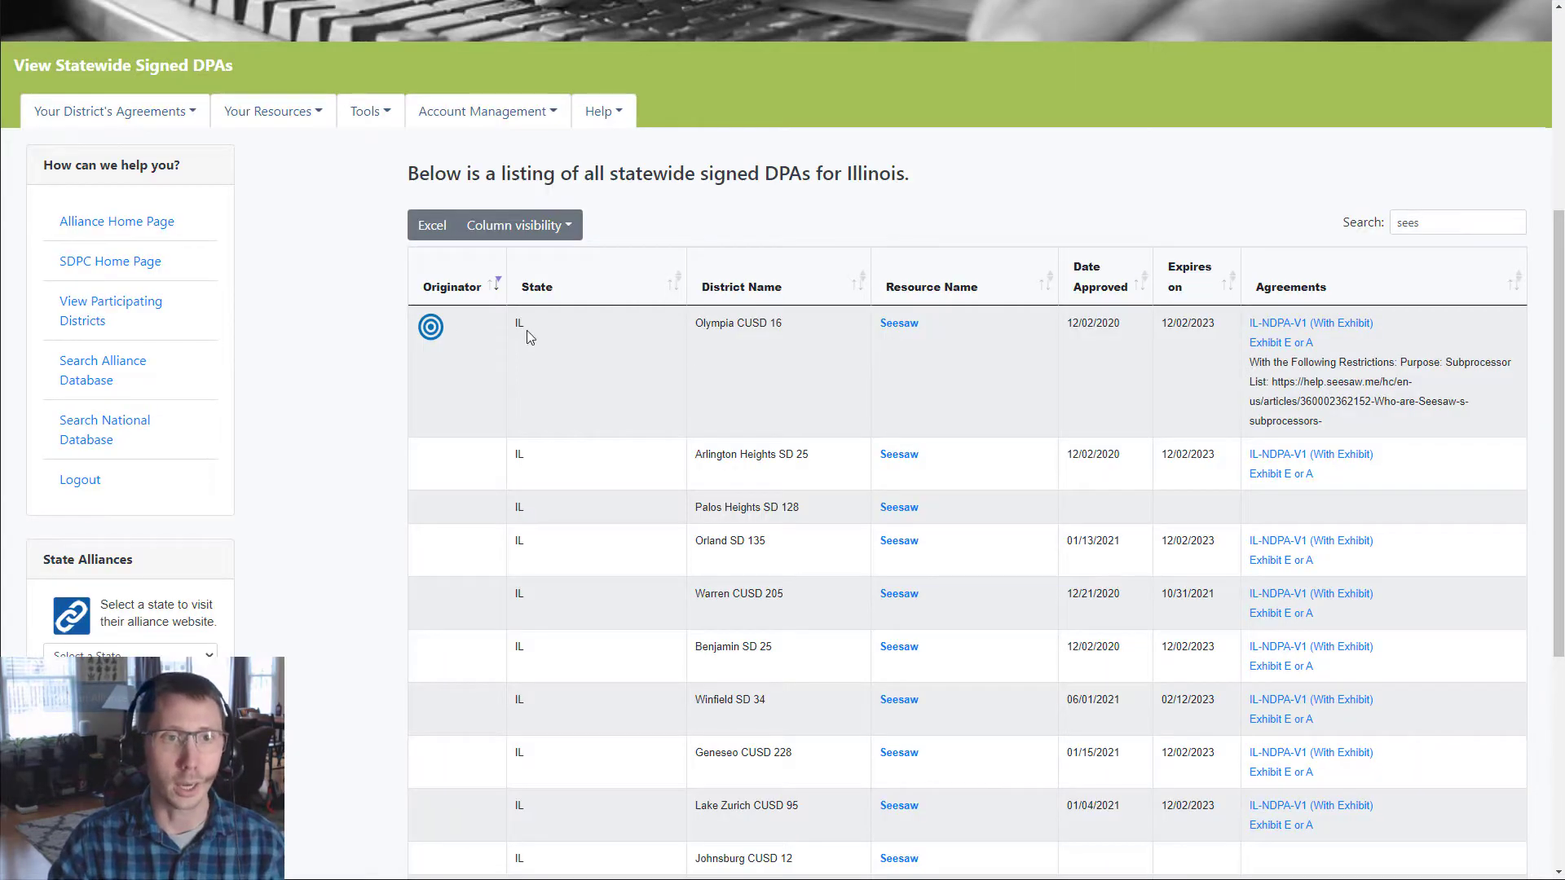
# View Olympia CUSD 16's Exhibit E for Seesaw, close it, and check the agreement's expiration date in the list.
pyautogui.click(1278, 347)
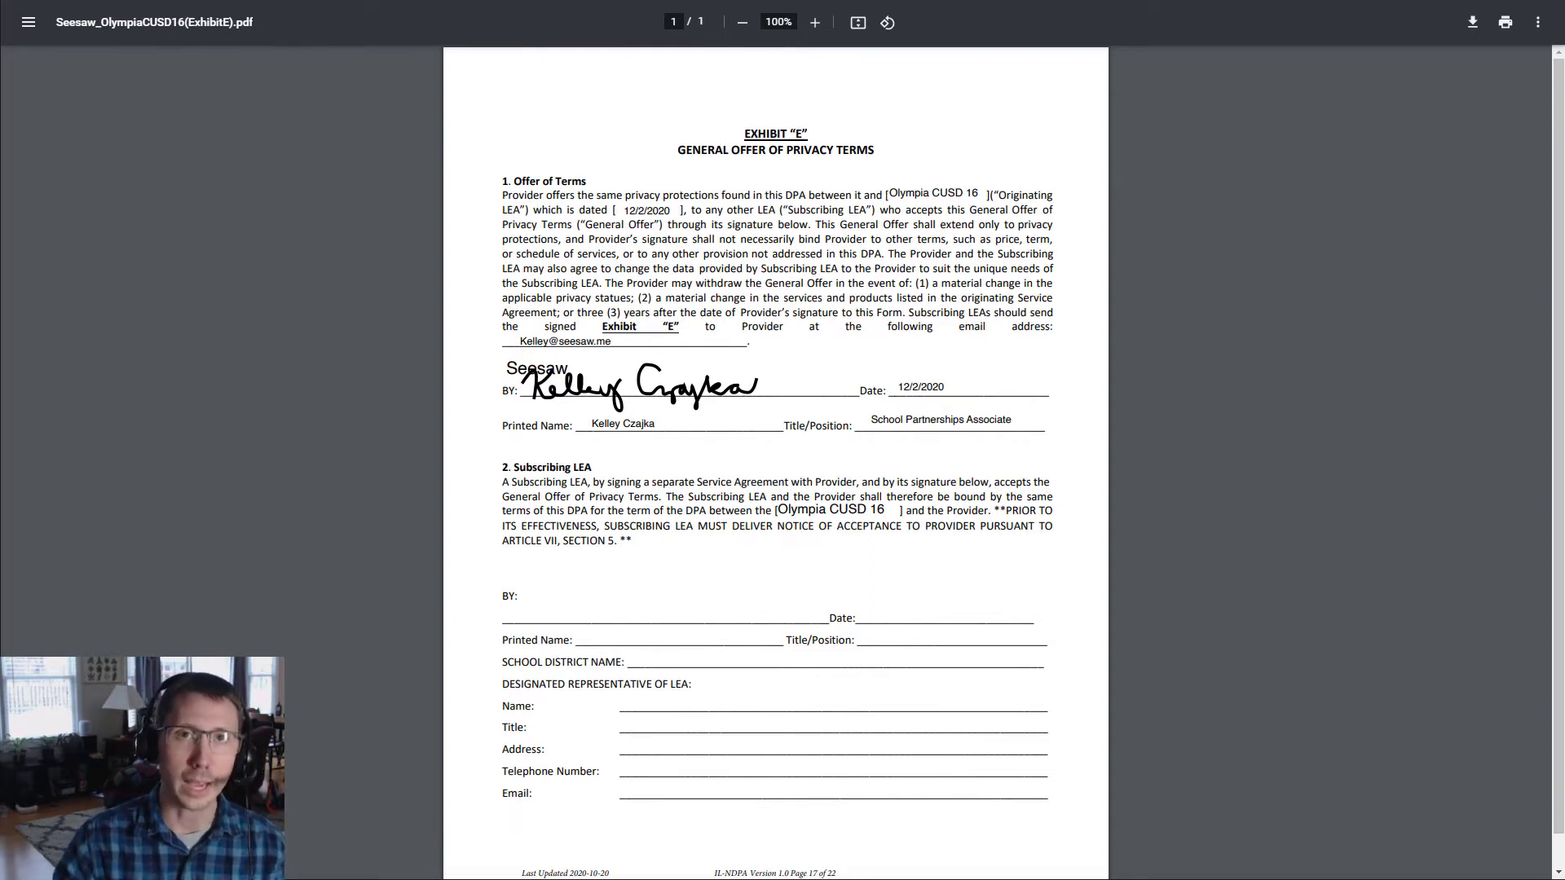
pyautogui.hotkey('ctrl', 'w')
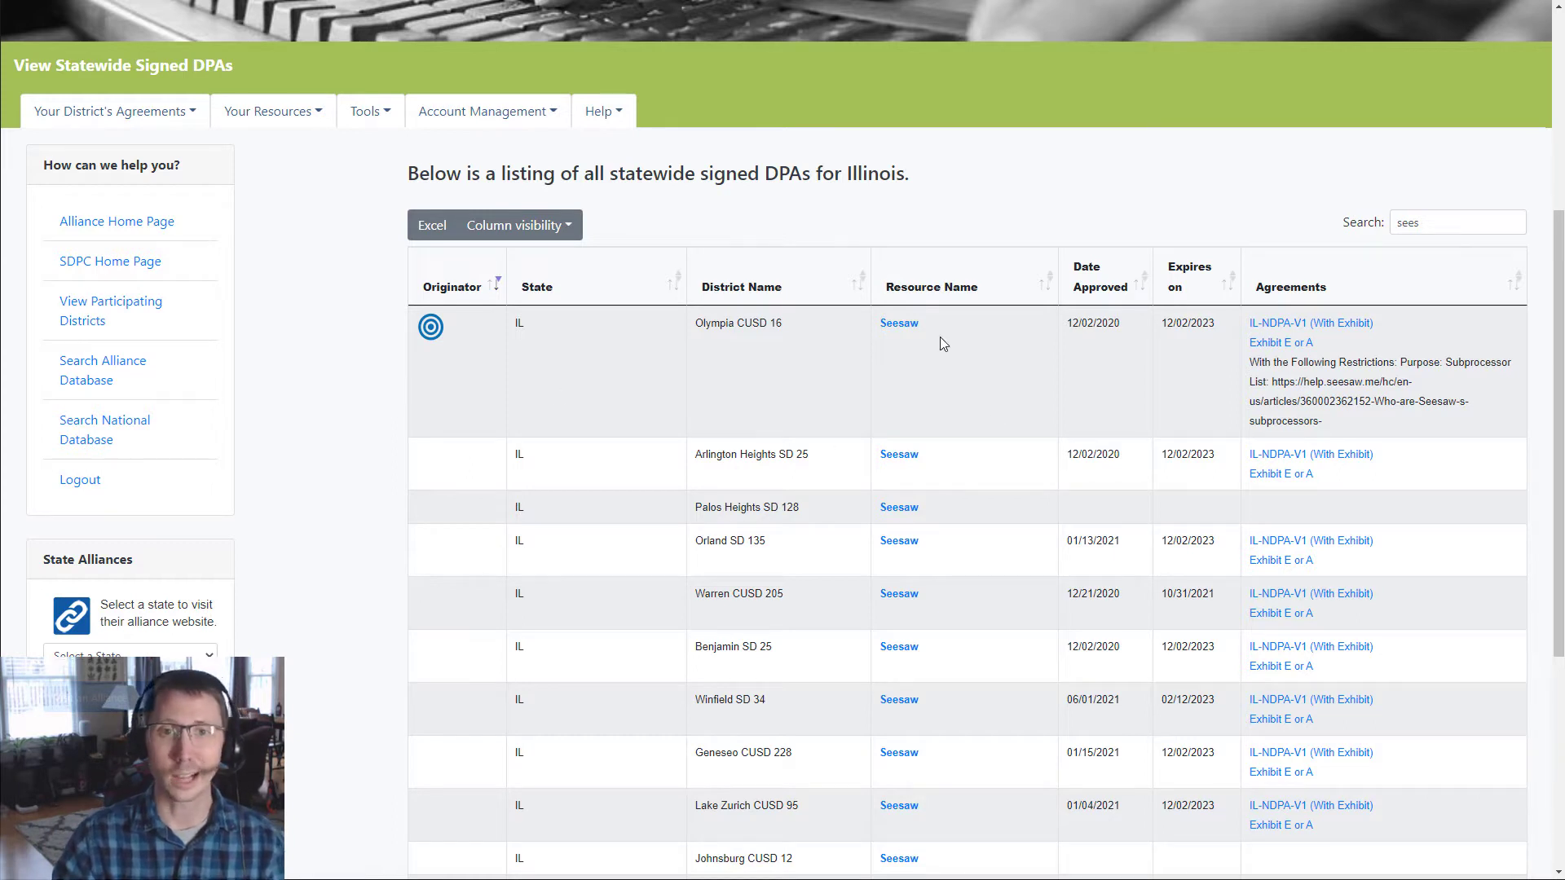
pyautogui.moveTo(1220, 329); pyautogui.dragTo(1166, 327)
pyautogui.click(1199, 327)
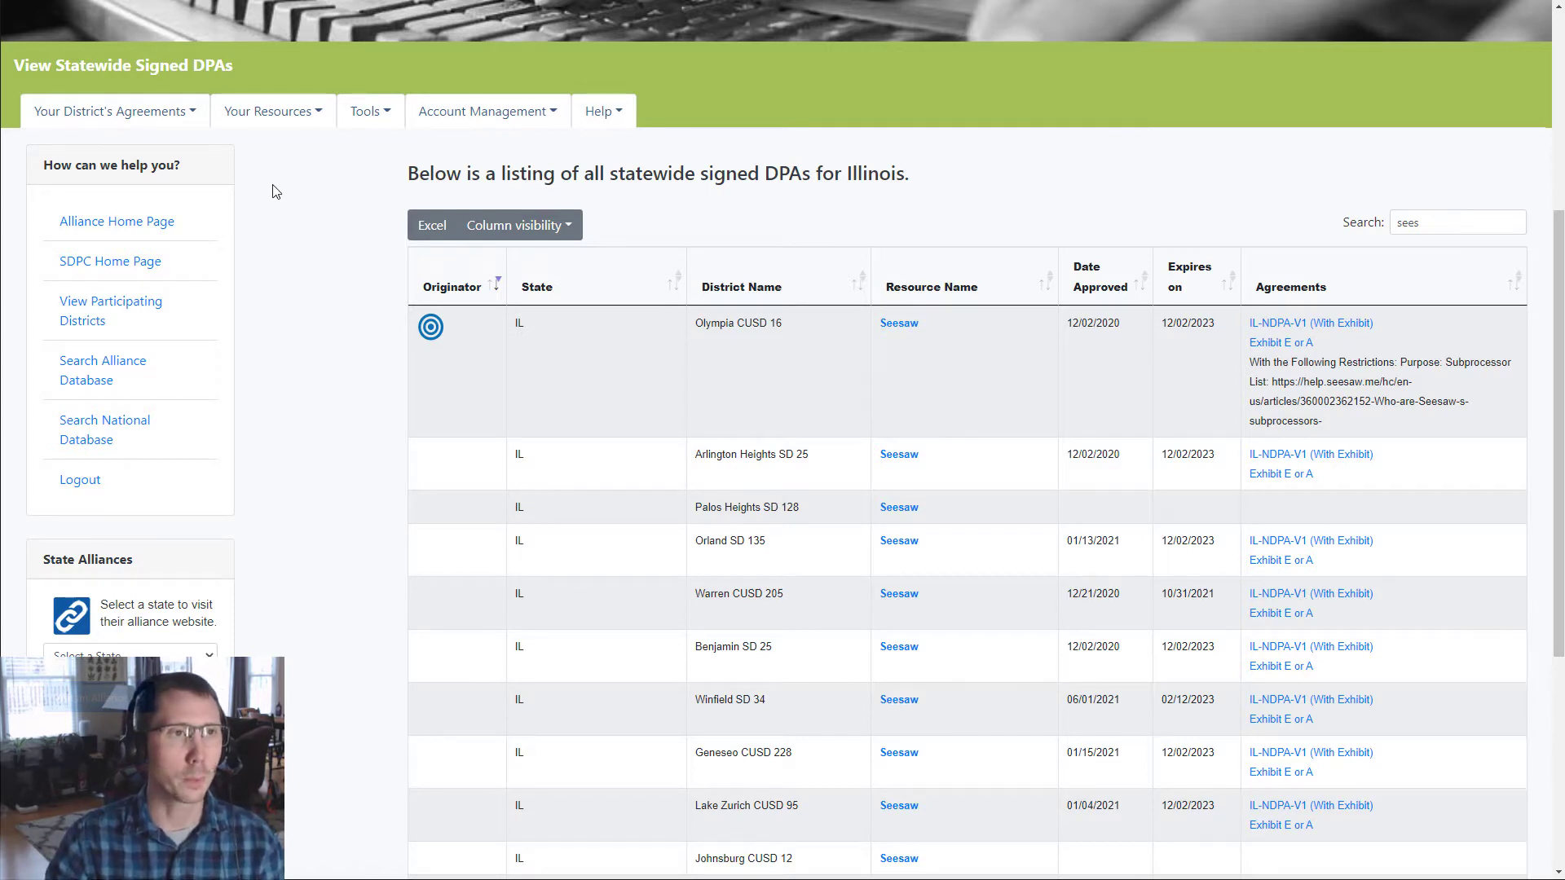
# Start a new agreement for the district and indicate that a signed contract is in place.
pyautogui.click(192, 120)
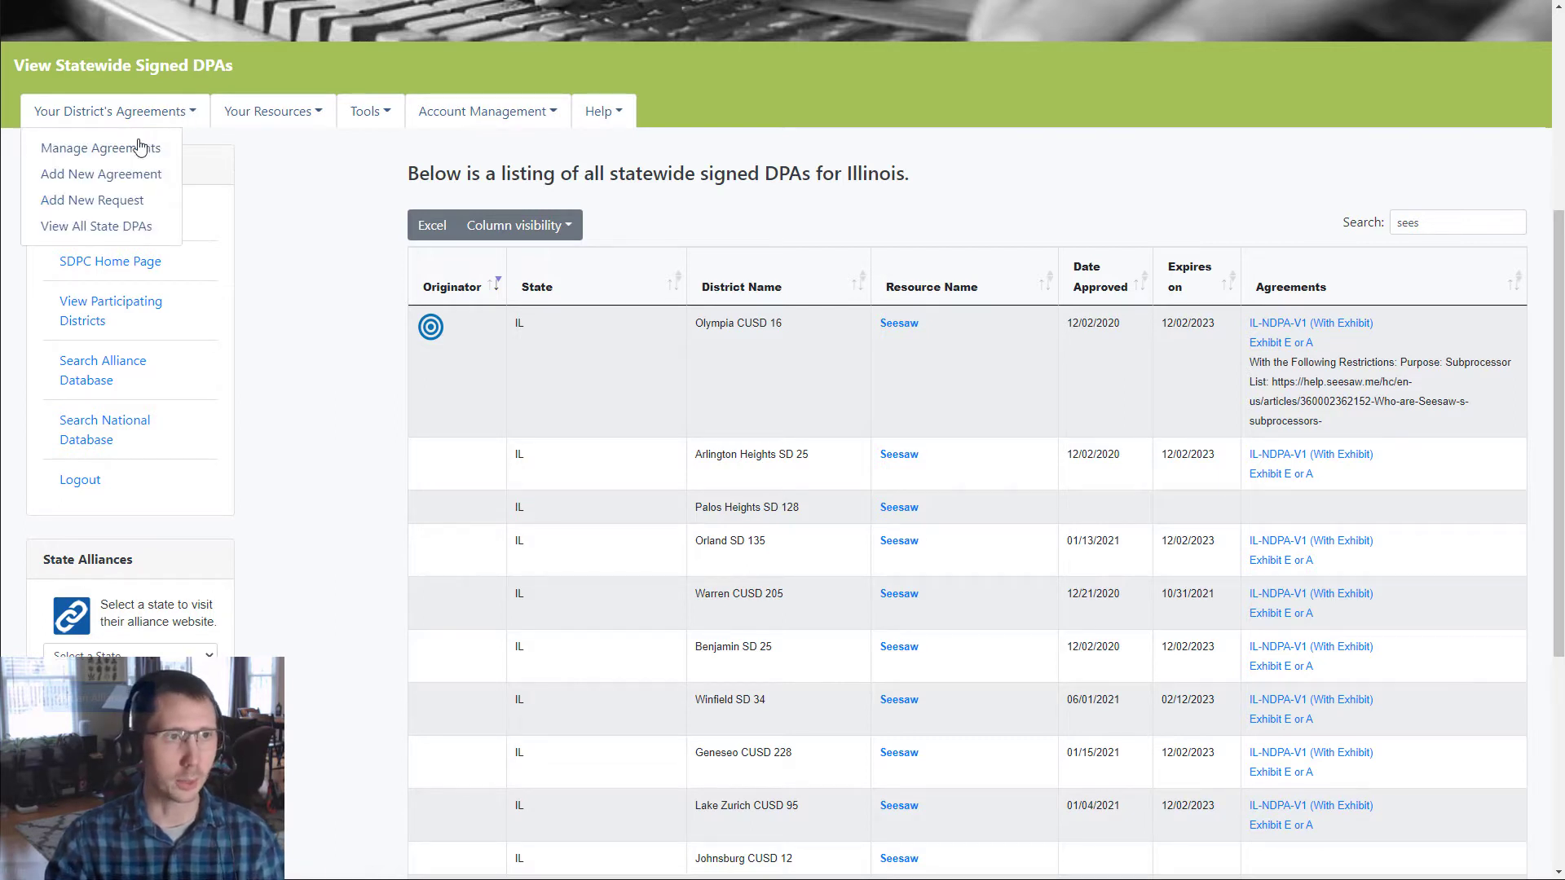
pyautogui.click(114, 181)
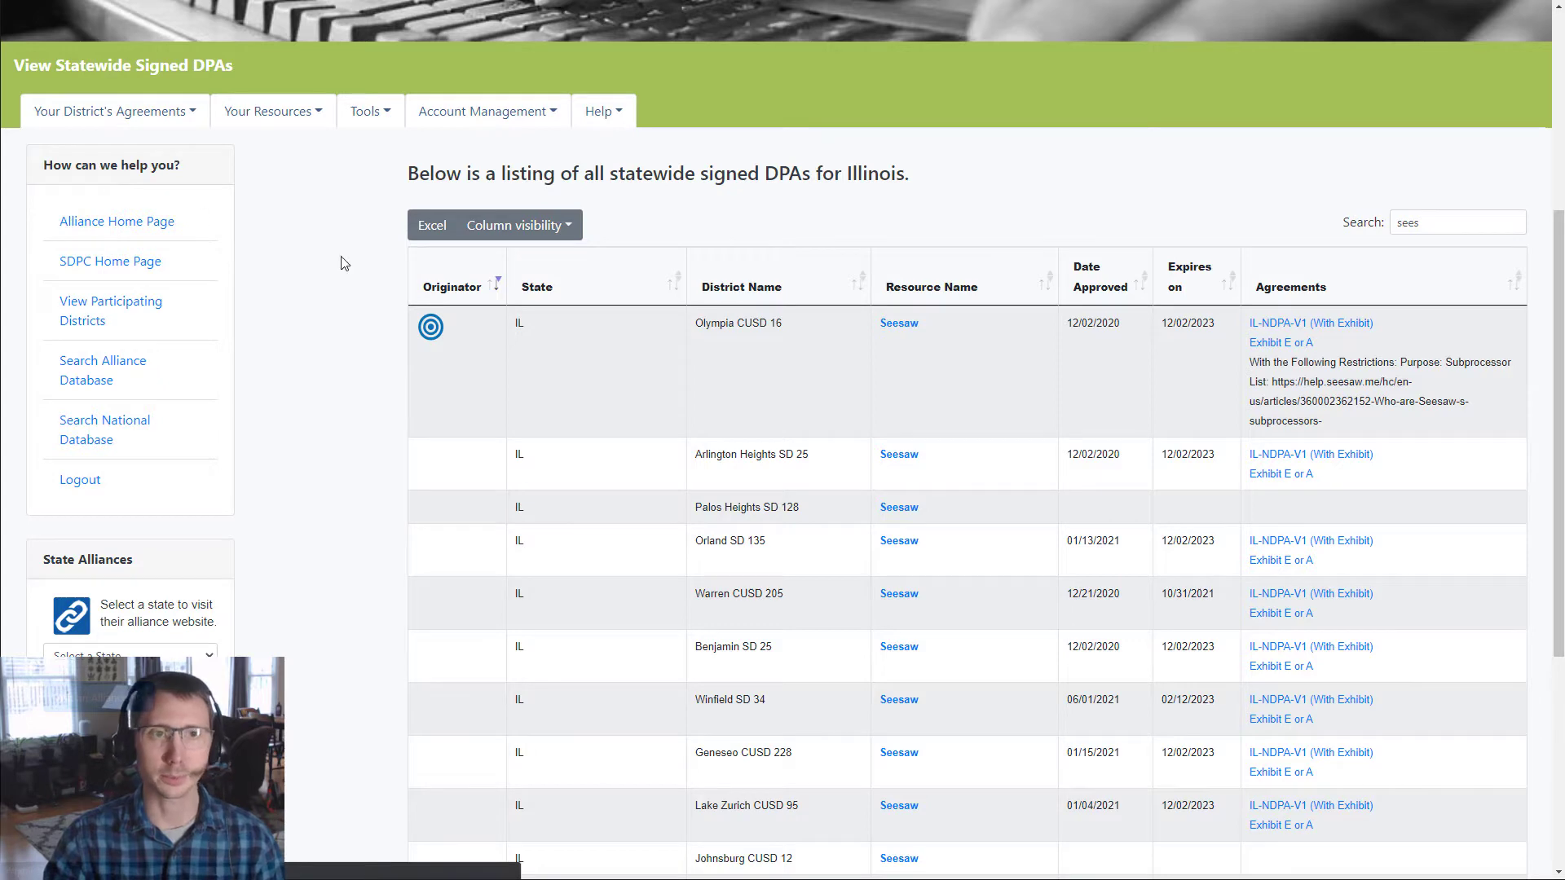
pyautogui.scroll(-2, 360, 505)
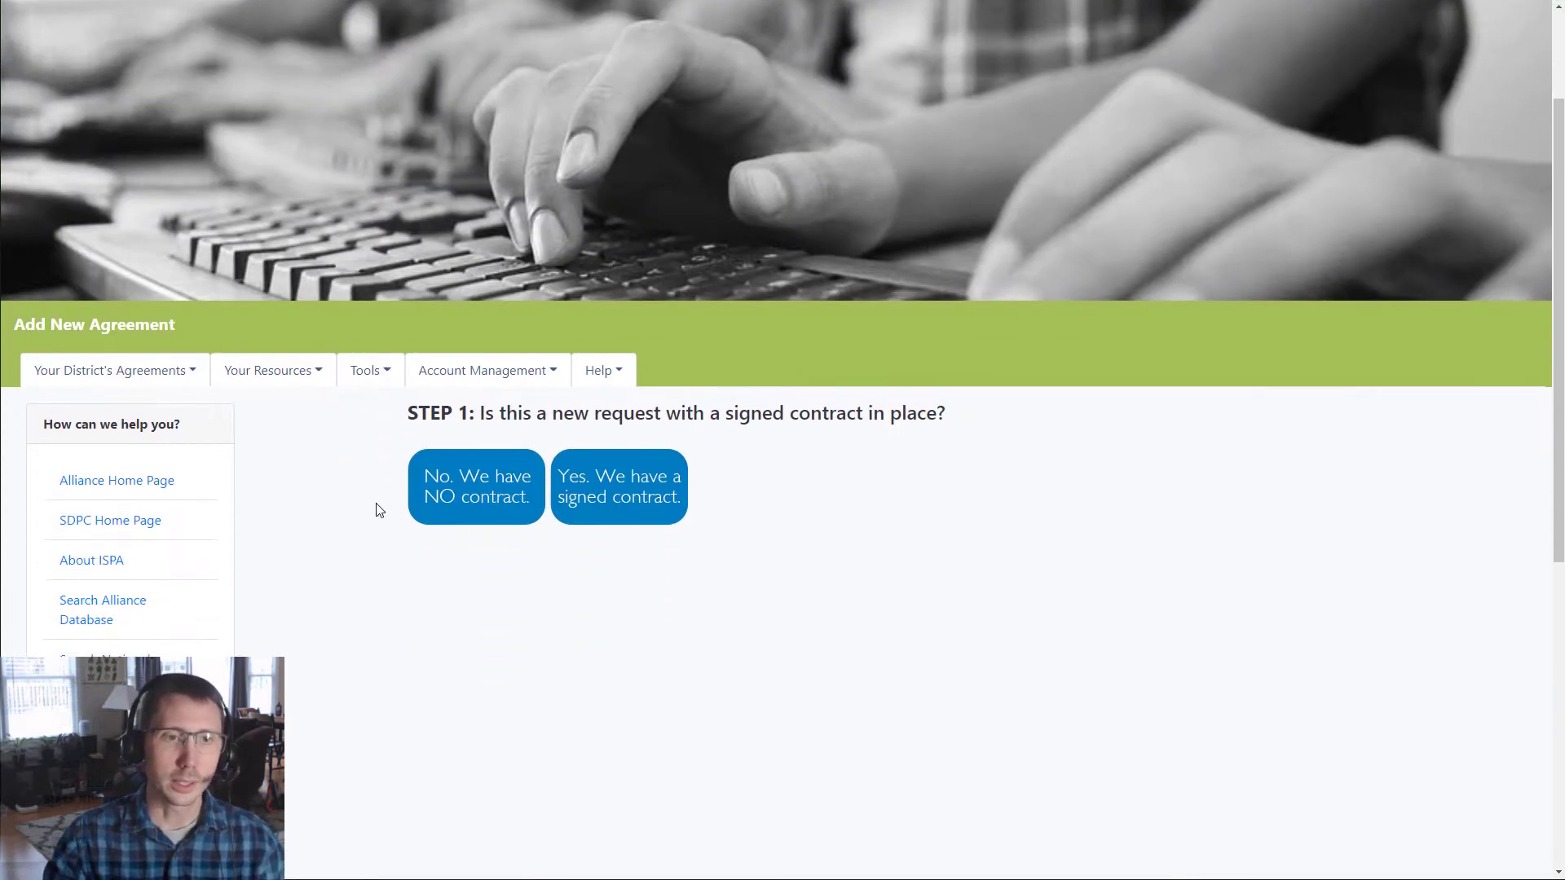
pyautogui.click(648, 493)
pyautogui.scroll(-2, 375, 503)
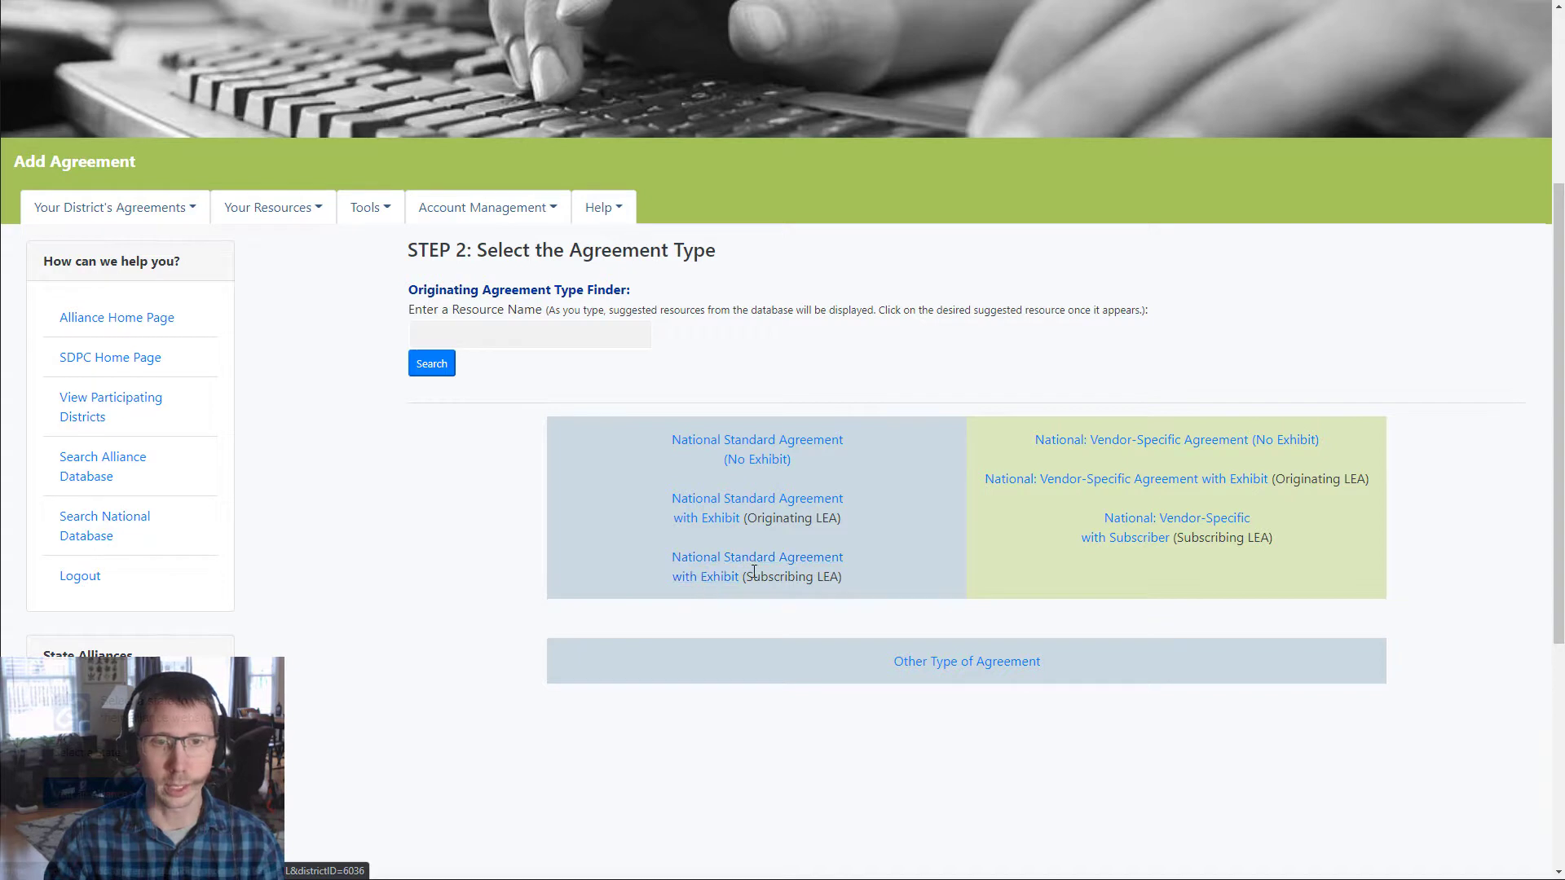
# Choose National Standard Agreement with Exhibit (Subscribing LEA) as the agreement type and bring up its information form.
pyautogui.moveTo(754, 578); pyautogui.dragTo(839, 574)
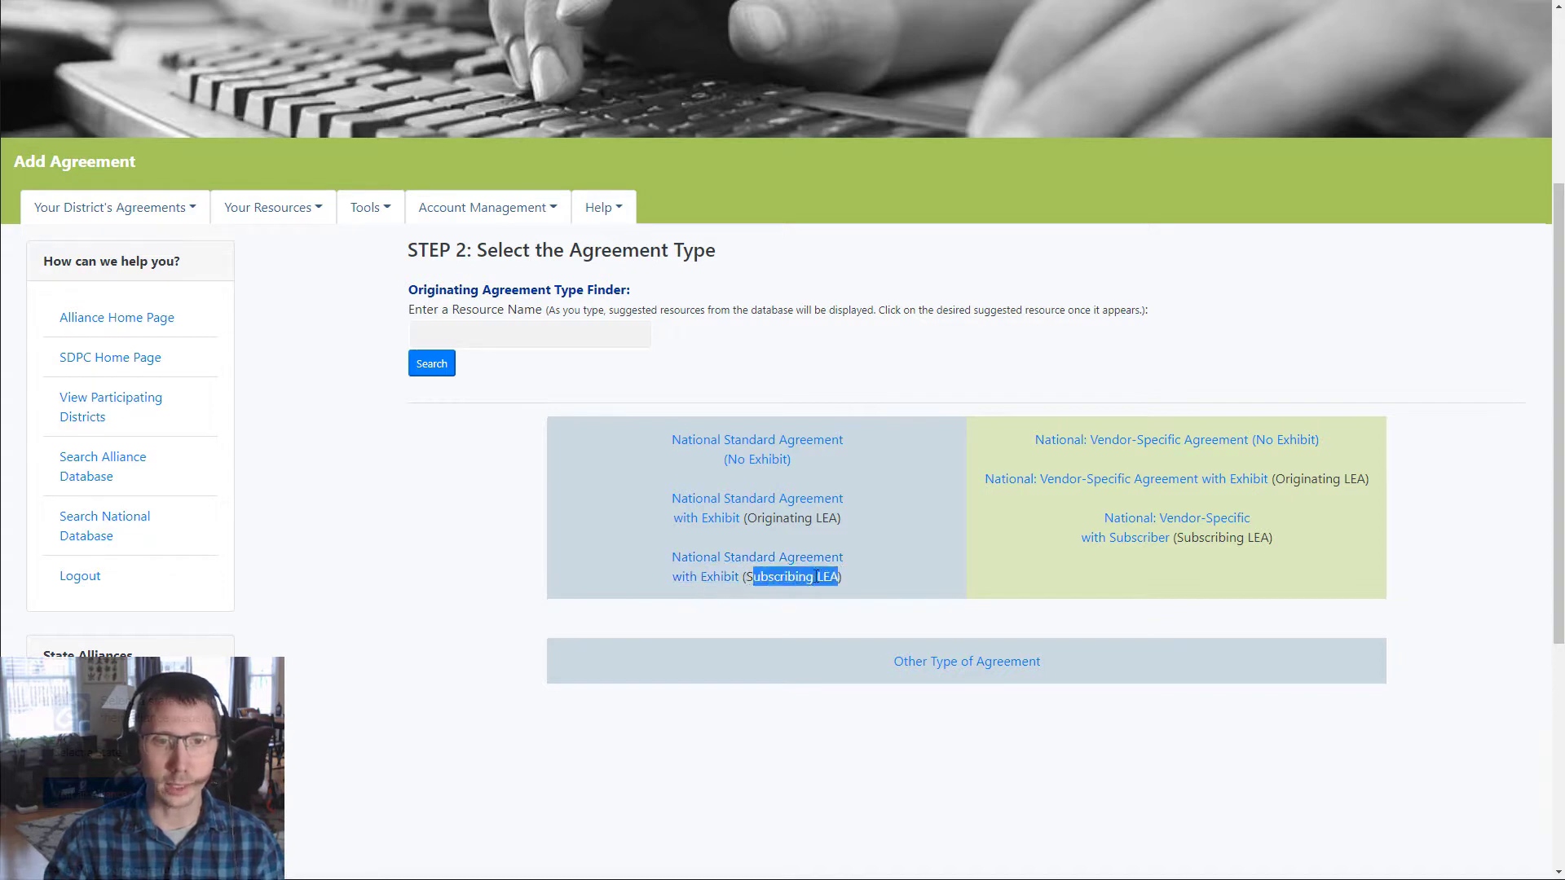
pyautogui.click(812, 579)
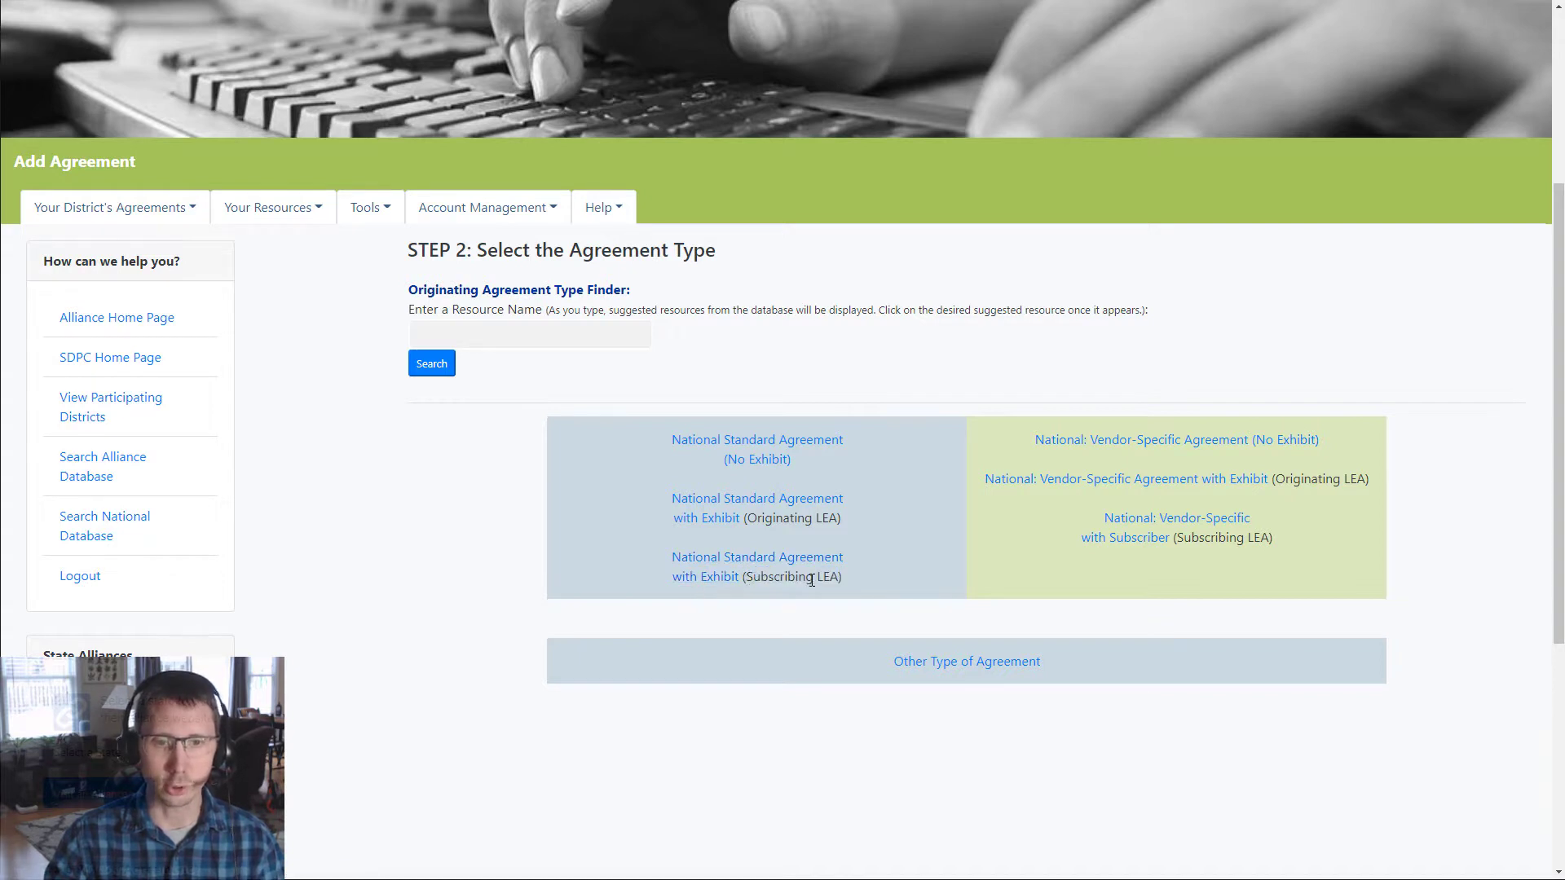
pyautogui.click(707, 567)
pyautogui.scroll(-3, 367, 598)
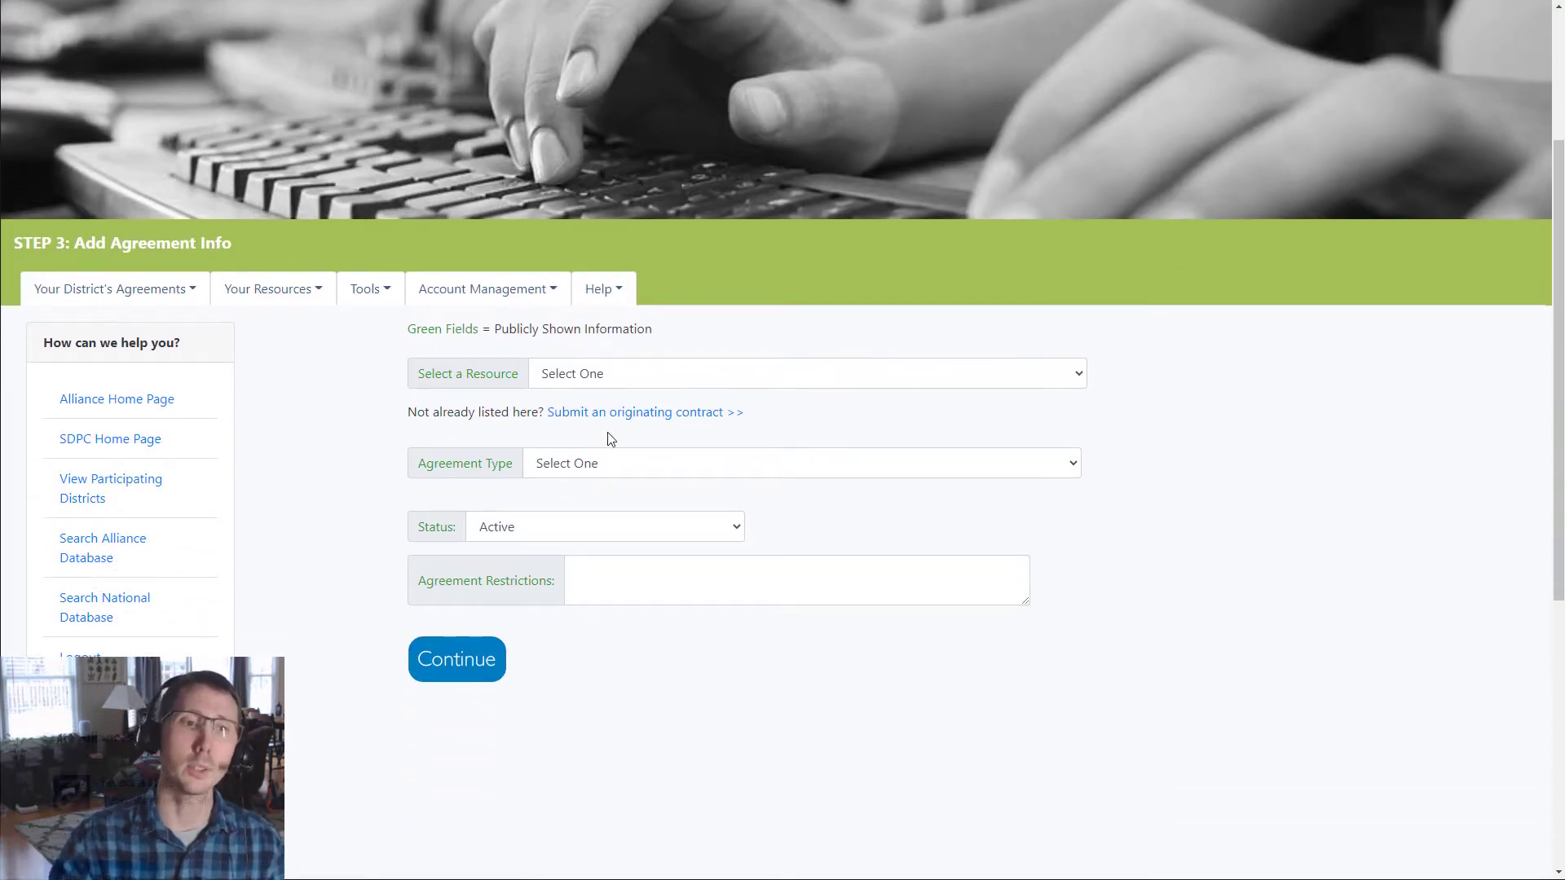
# Select Seesaw as the resource and IL-NDPA-V1 (With Exhibit) as the agreement type.
pyautogui.click(1073, 373)
pyautogui.moveTo(1083, 415); pyautogui.dragTo(1080, 506)
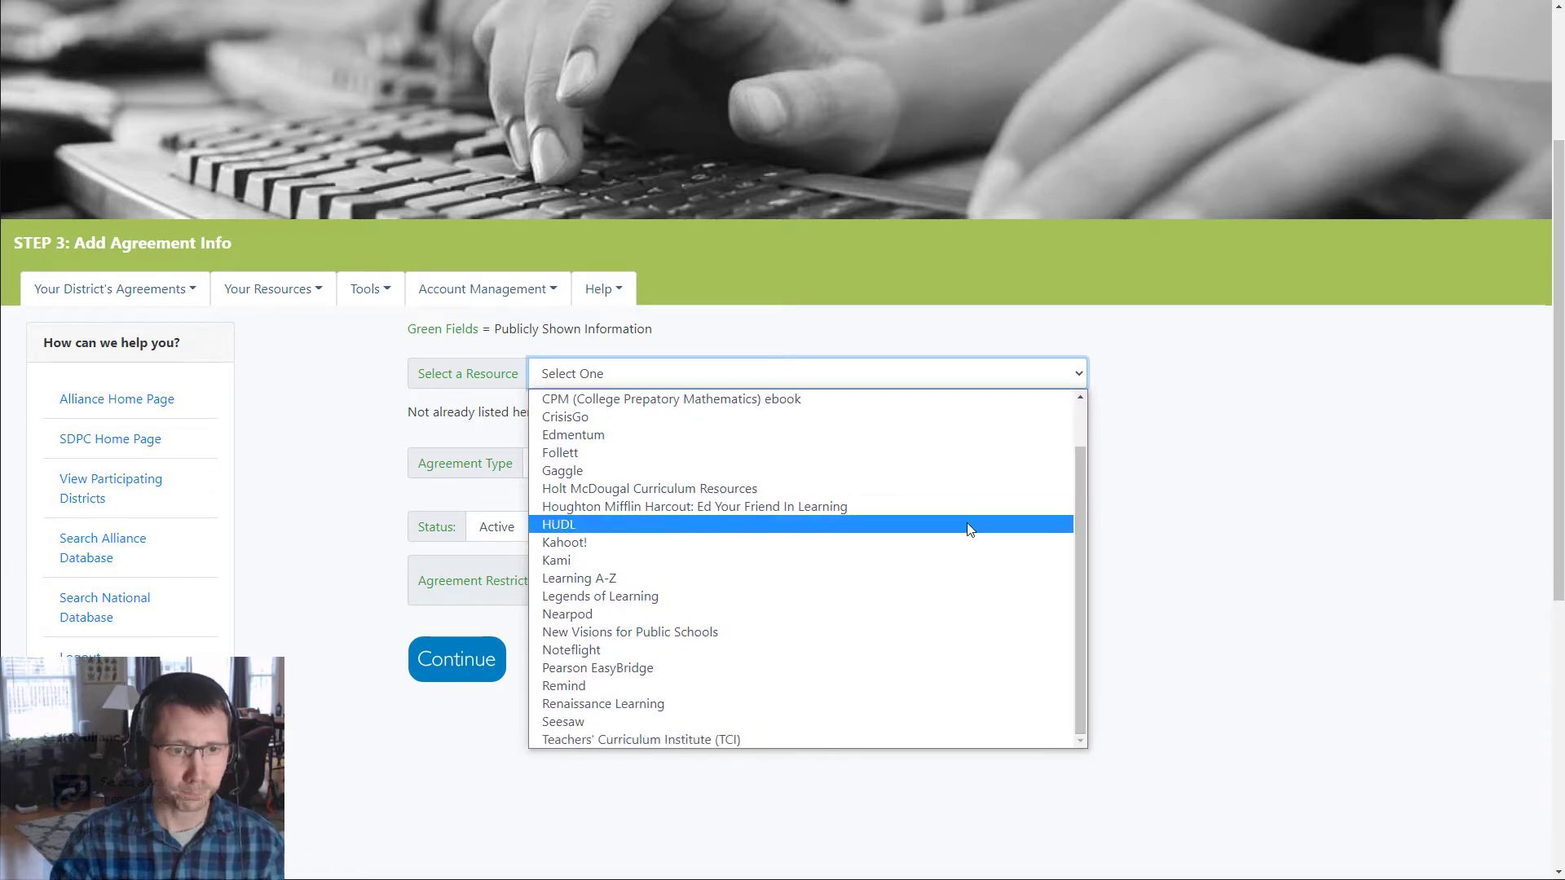
pyautogui.click(608, 723)
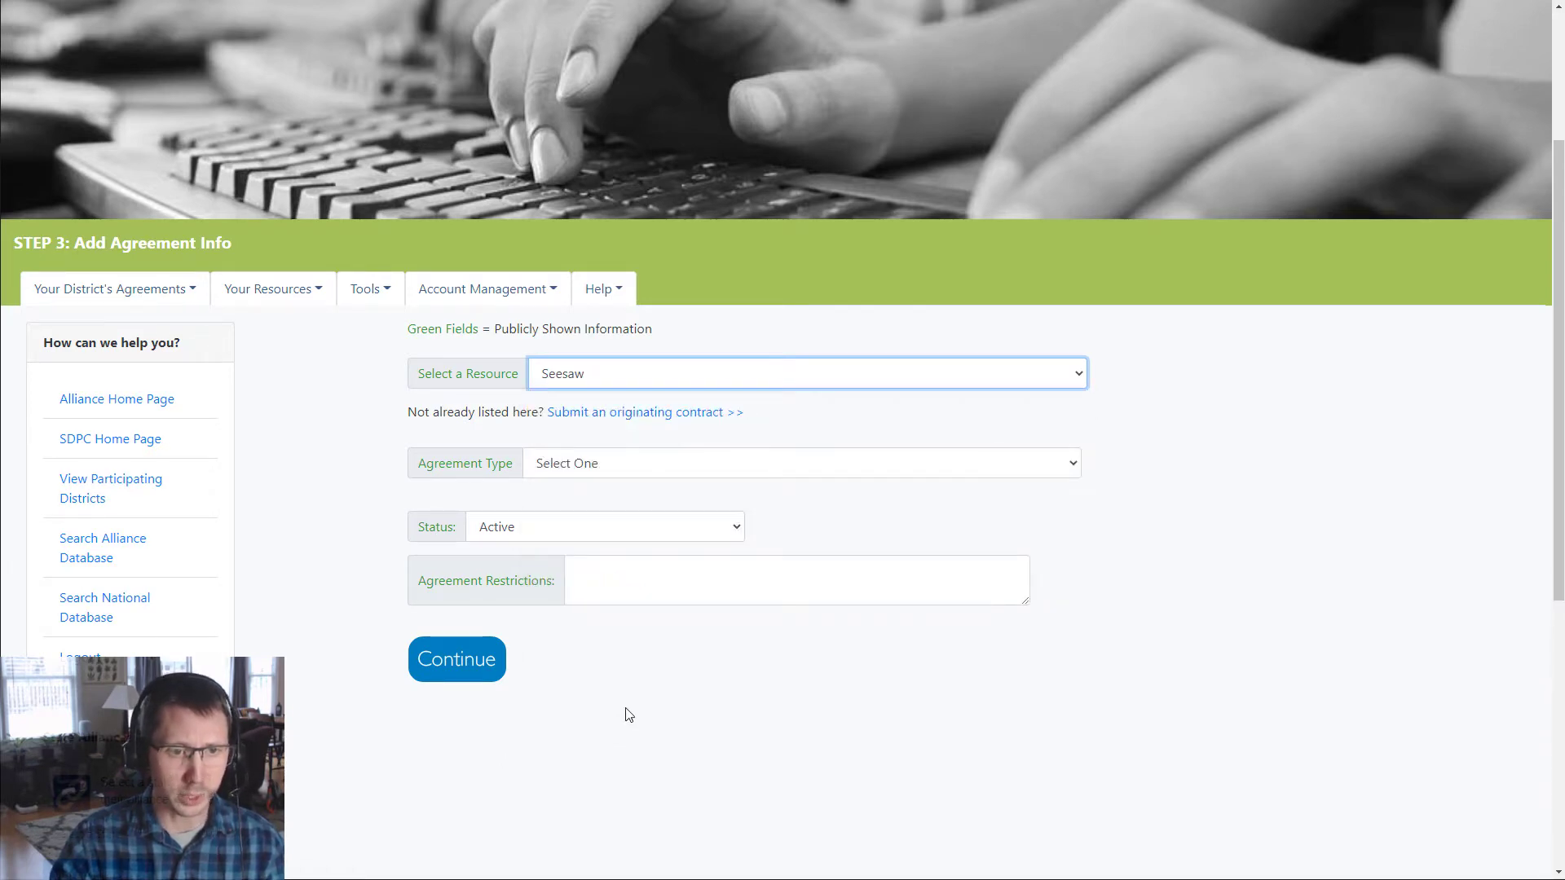
pyautogui.click(1073, 468)
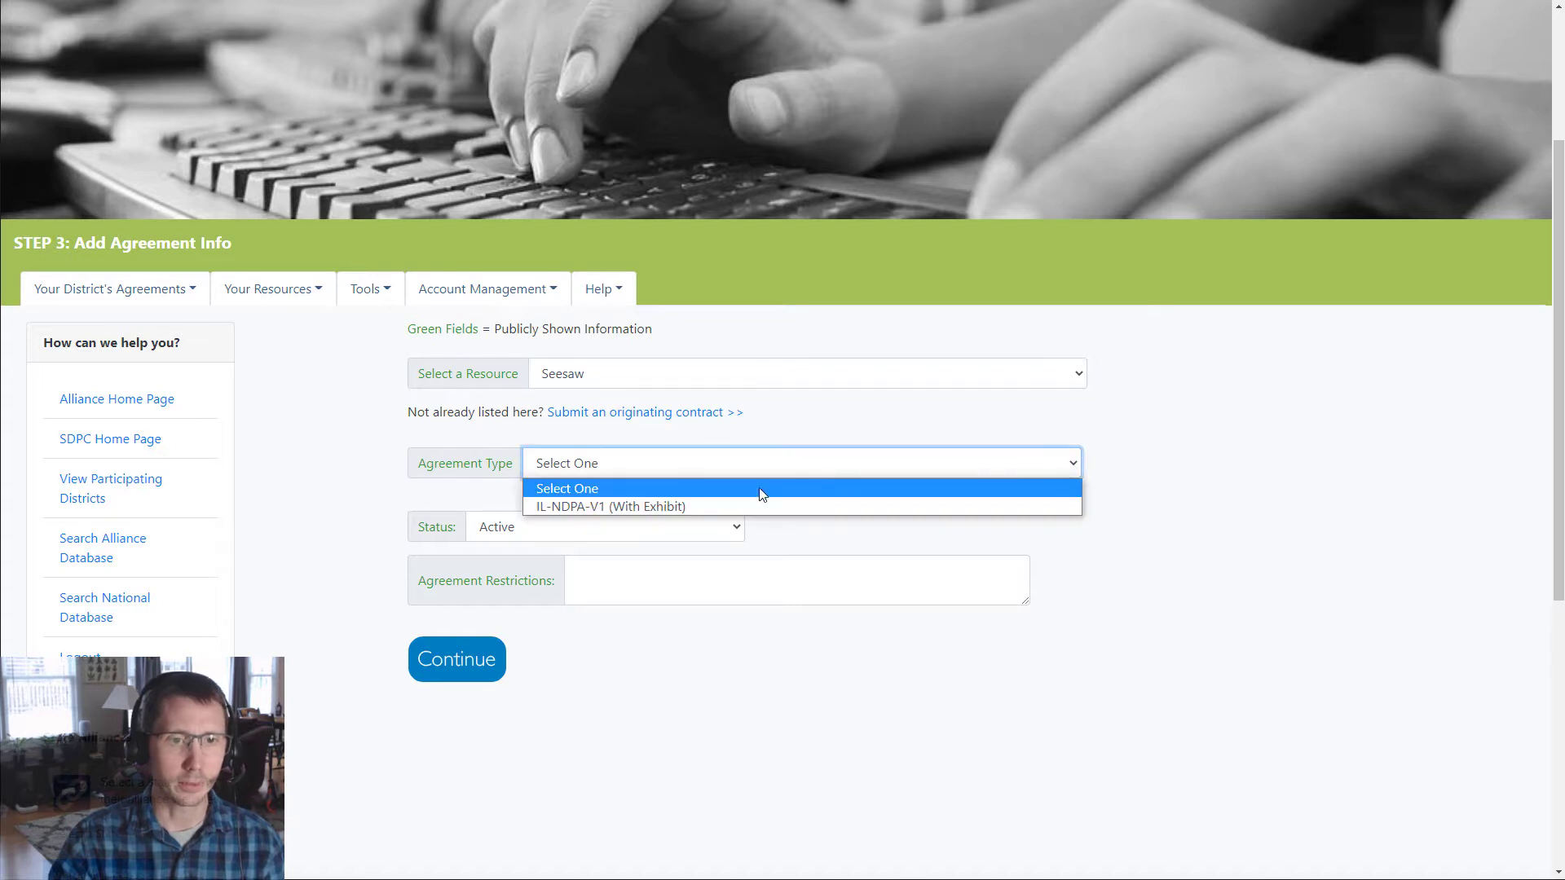
pyautogui.click(647, 506)
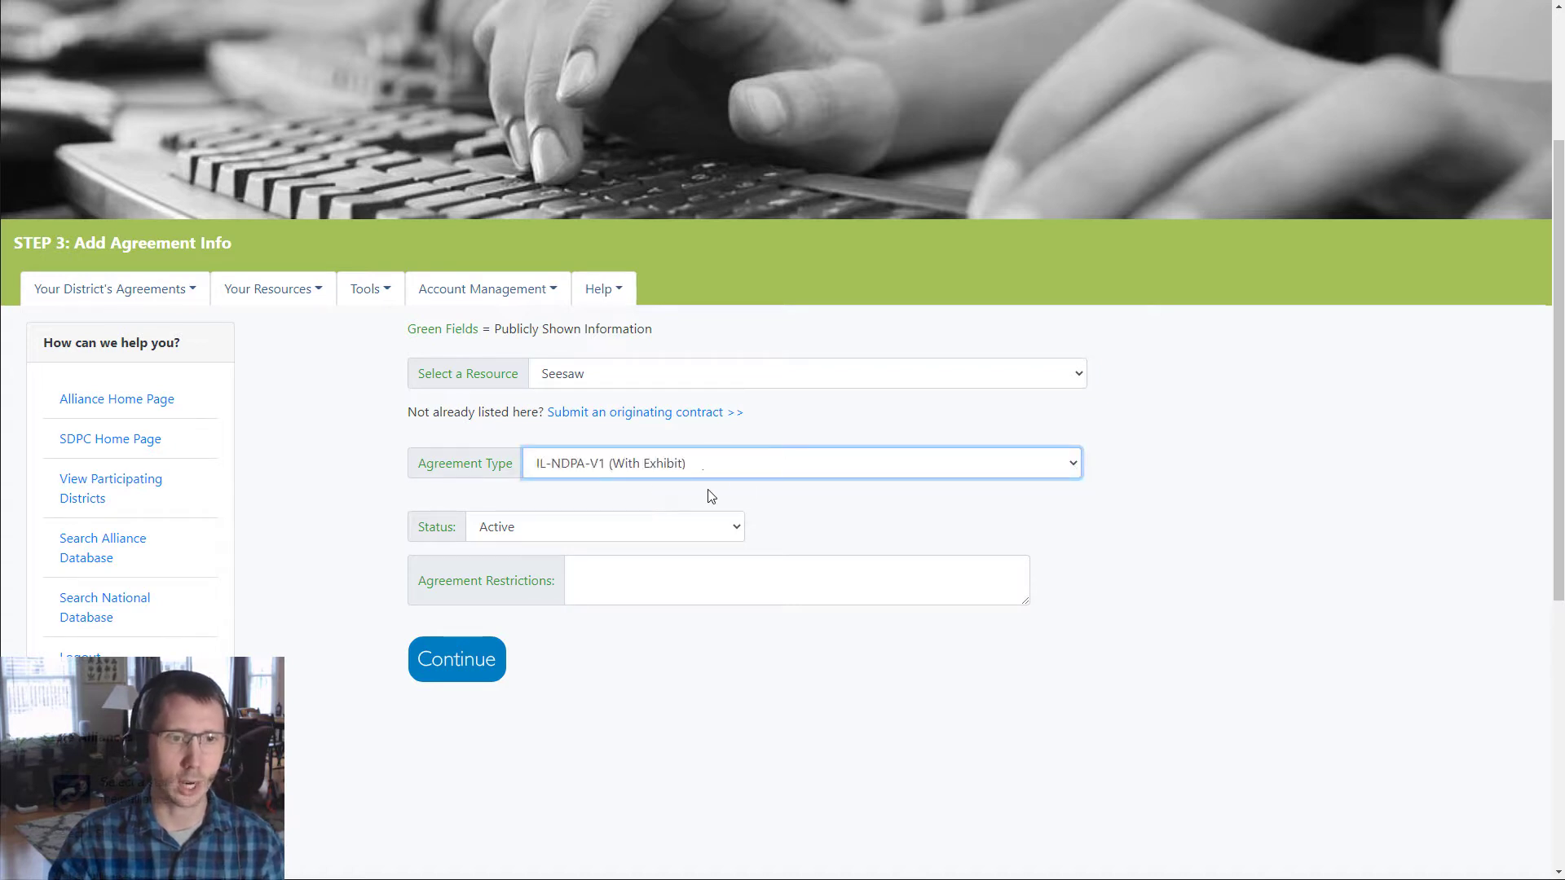
pyautogui.click(334, 596)
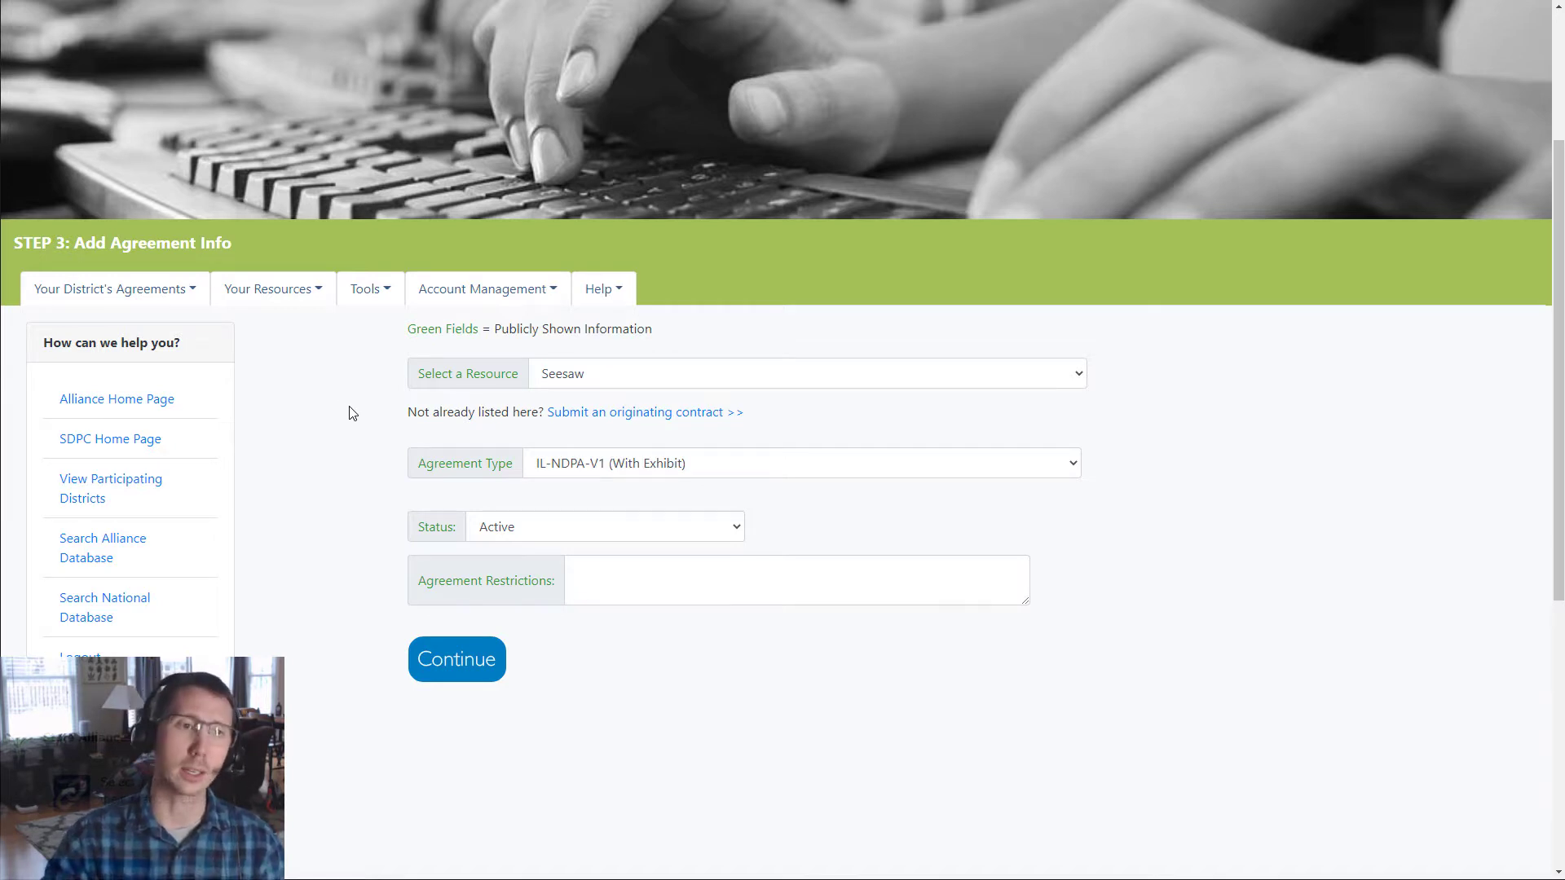
# Reopen the list of all statewide signed DPAs and filter it by "loom".
pyautogui.click(186, 299)
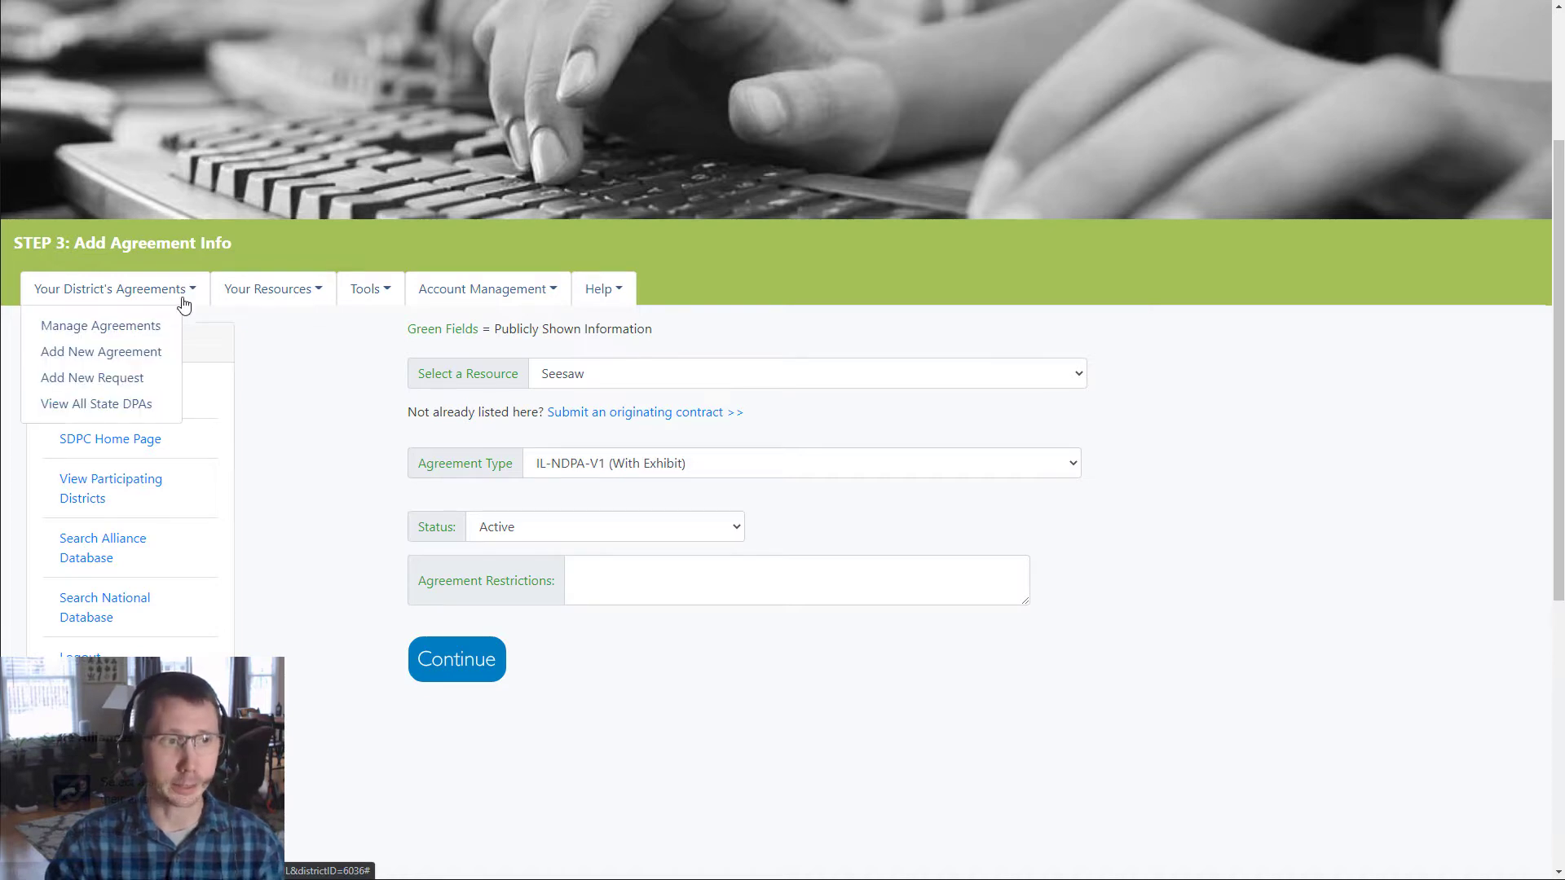
pyautogui.click(134, 407)
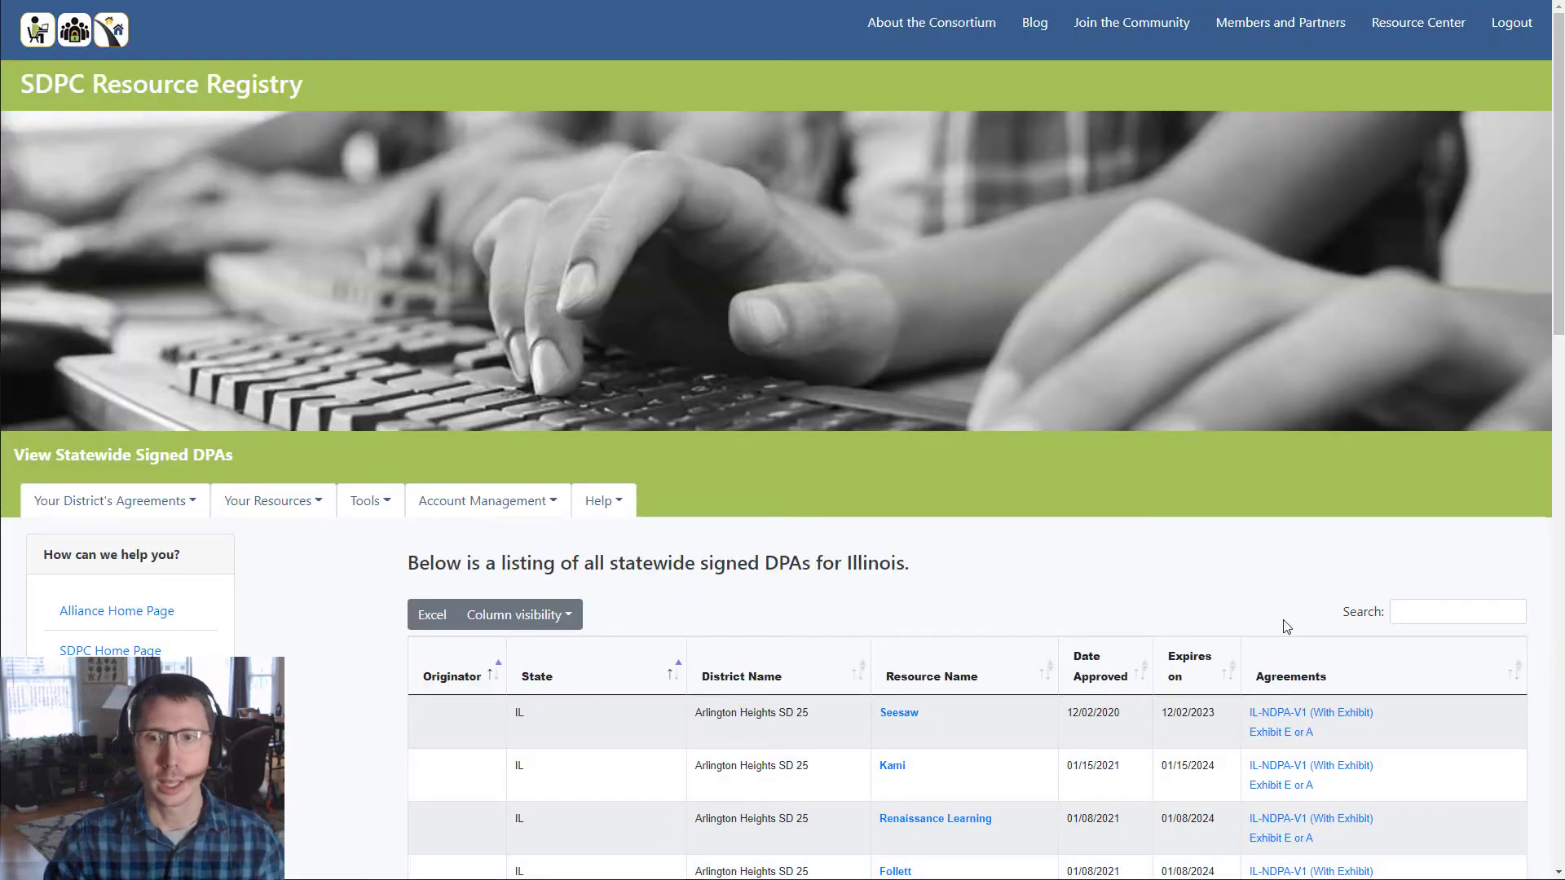
pyautogui.click(1421, 615)
pyautogui.scroll(-2, 1293, 534)
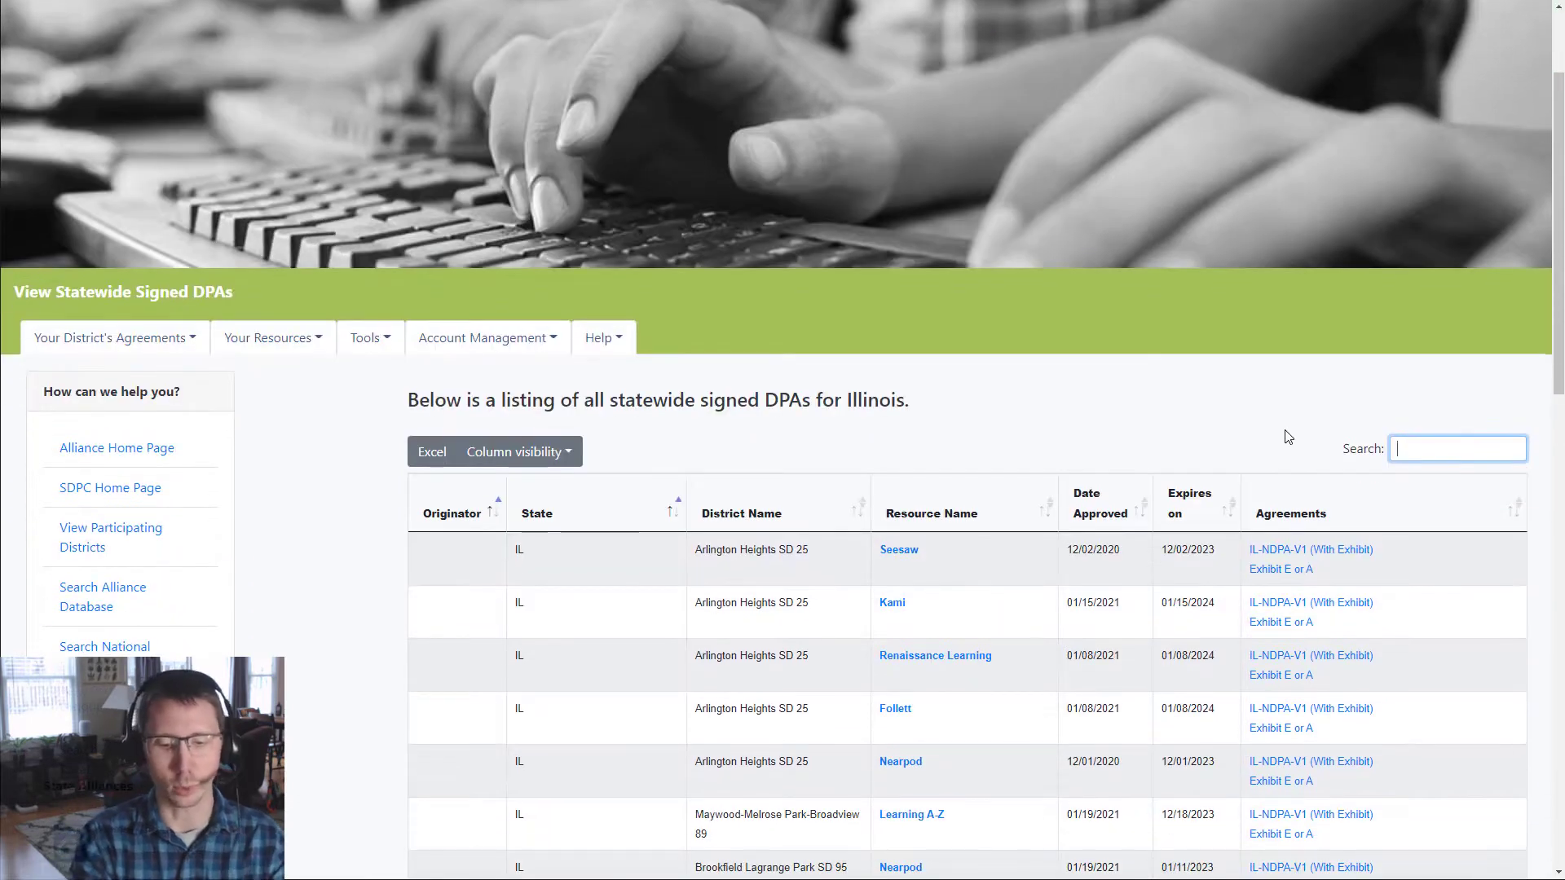
pyautogui.write('loom')
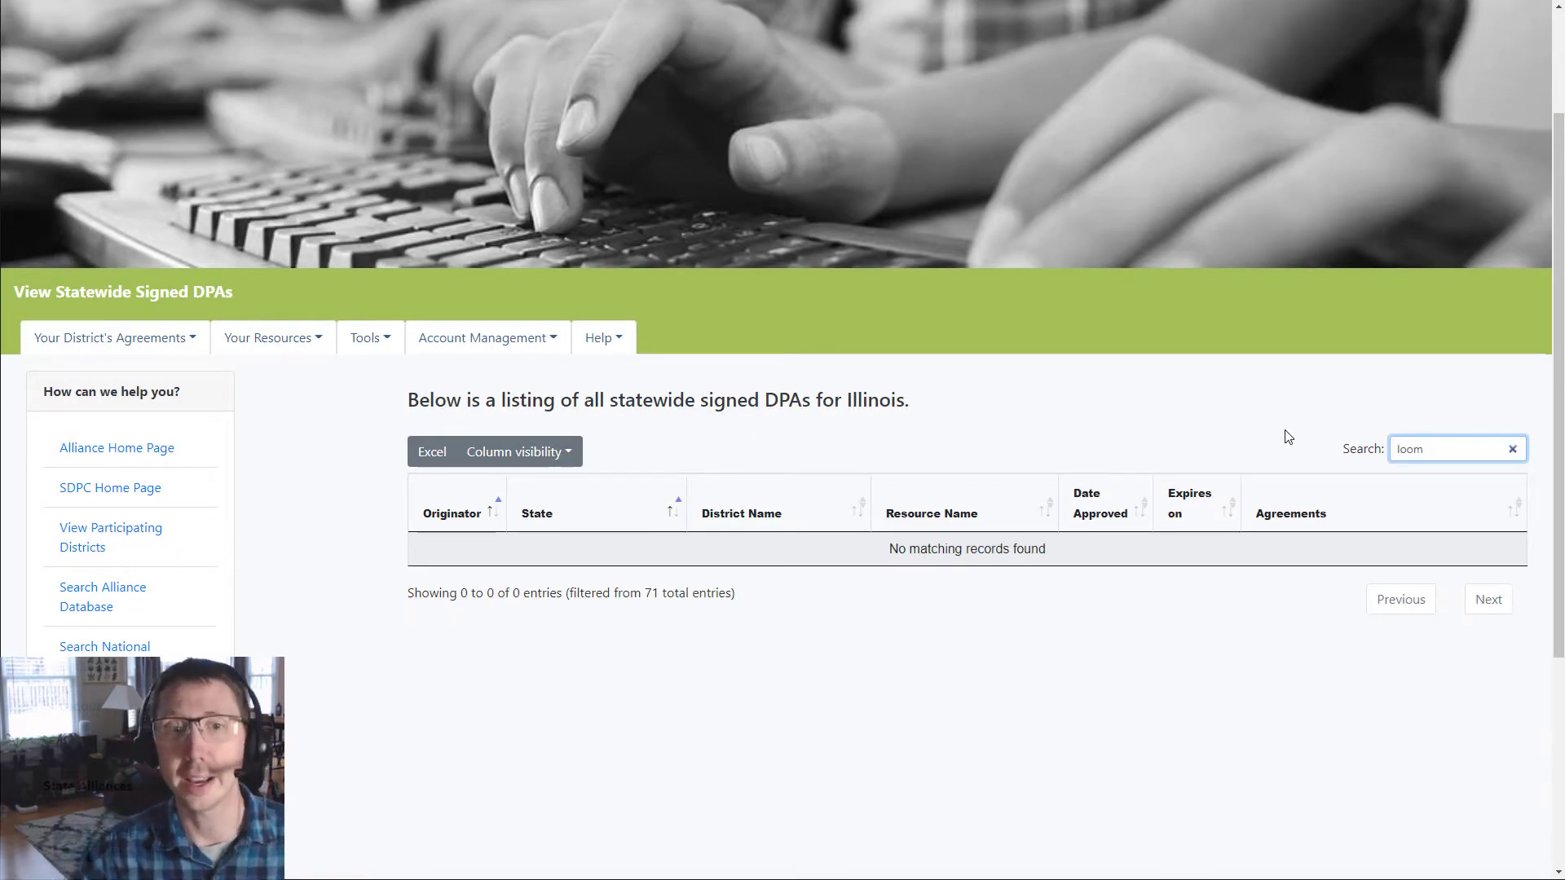
pyautogui.click(995, 410)
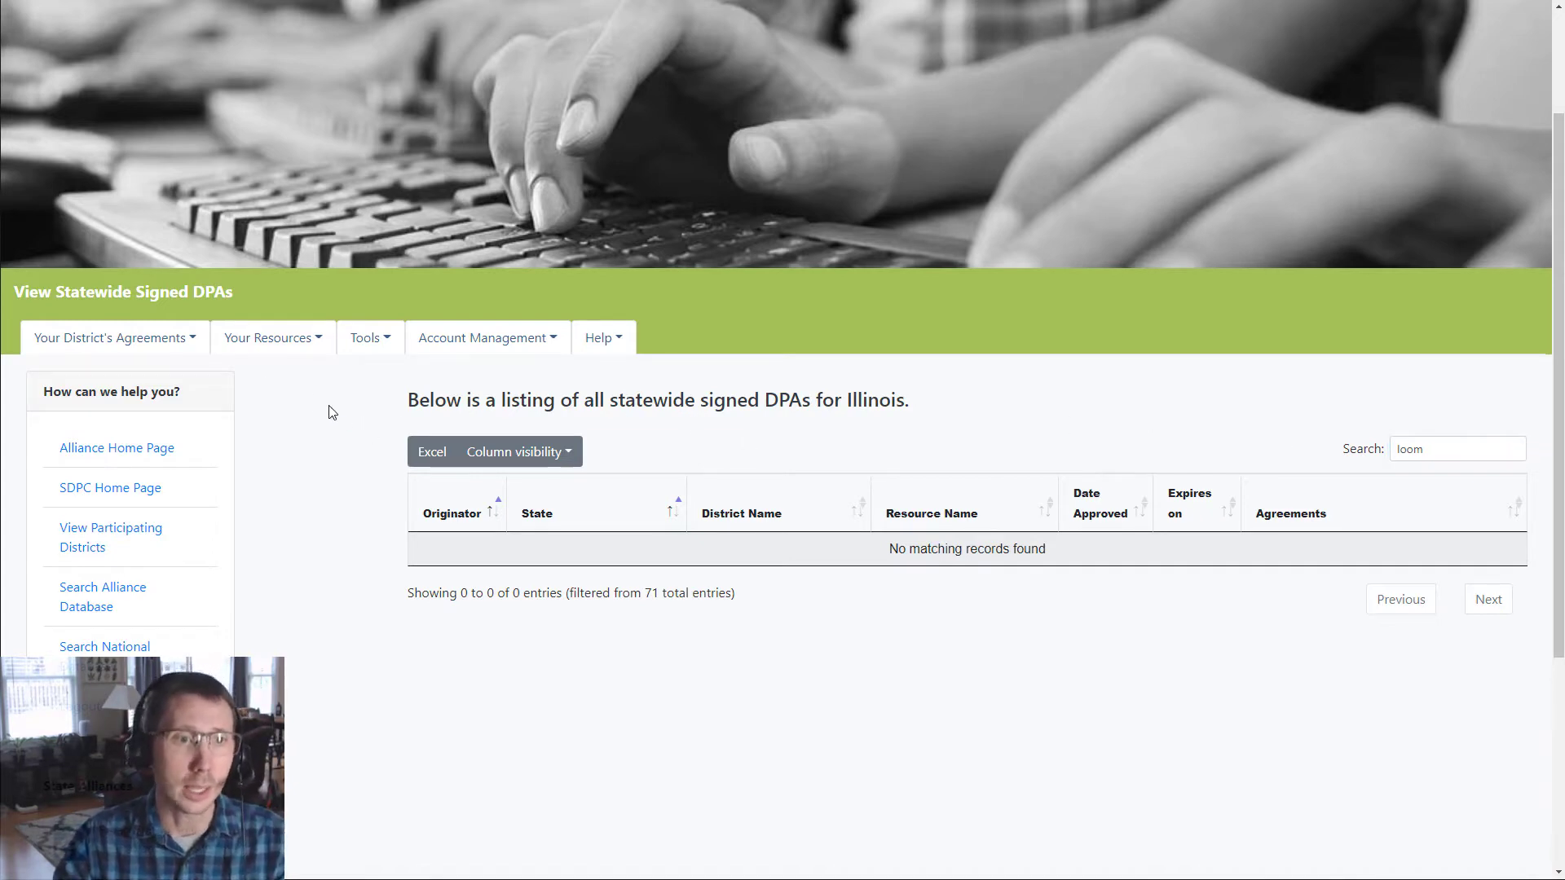
# Open the list of statewide new requests from the district's resources and look through its first entries.
pyautogui.click(317, 342)
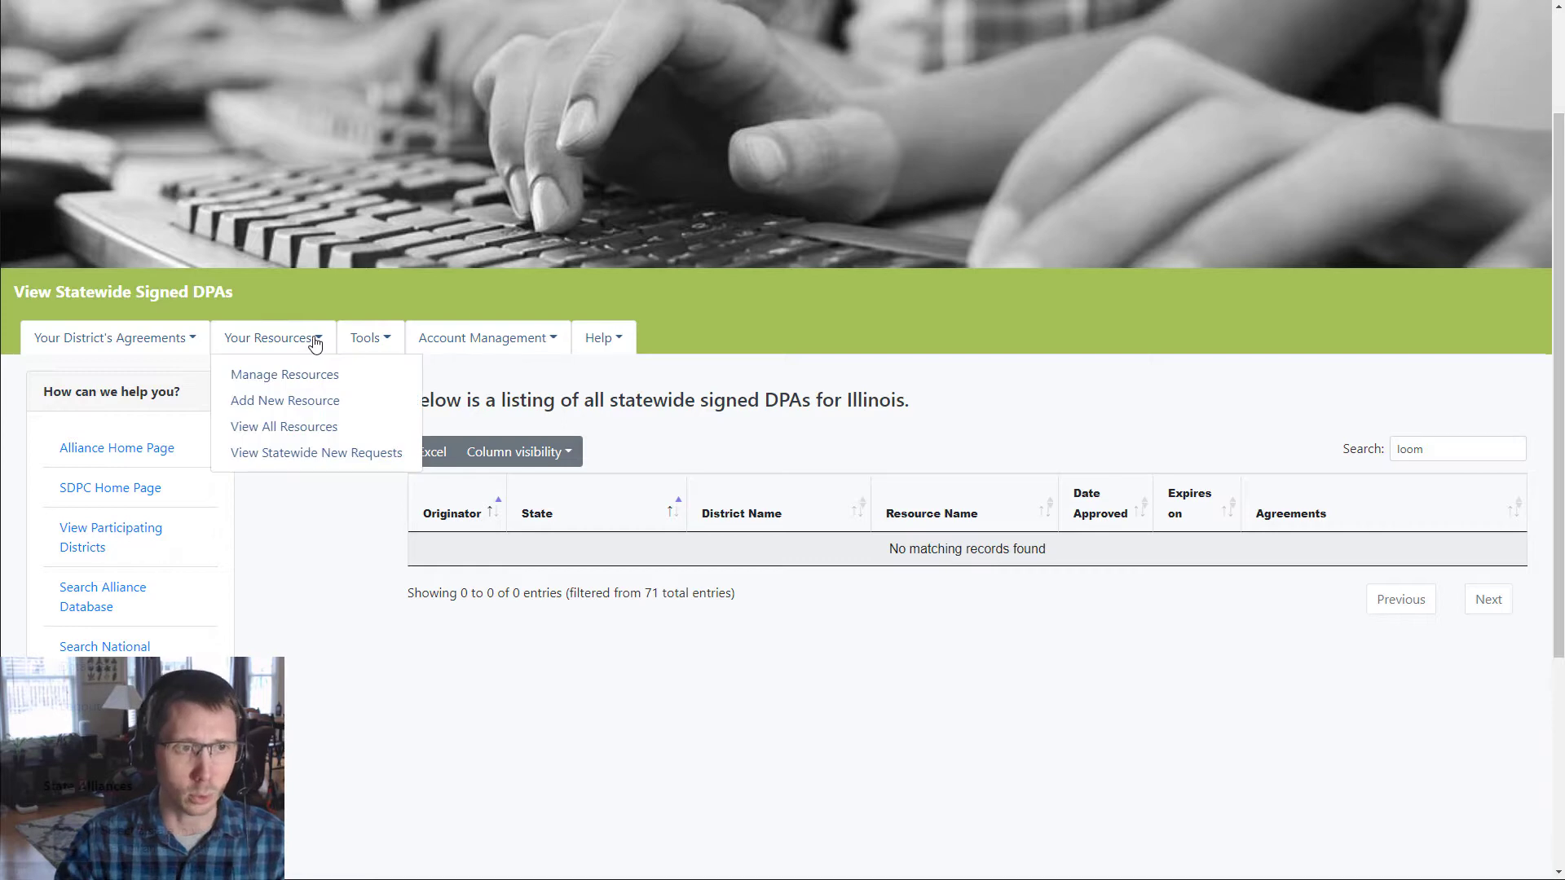
pyautogui.click(303, 458)
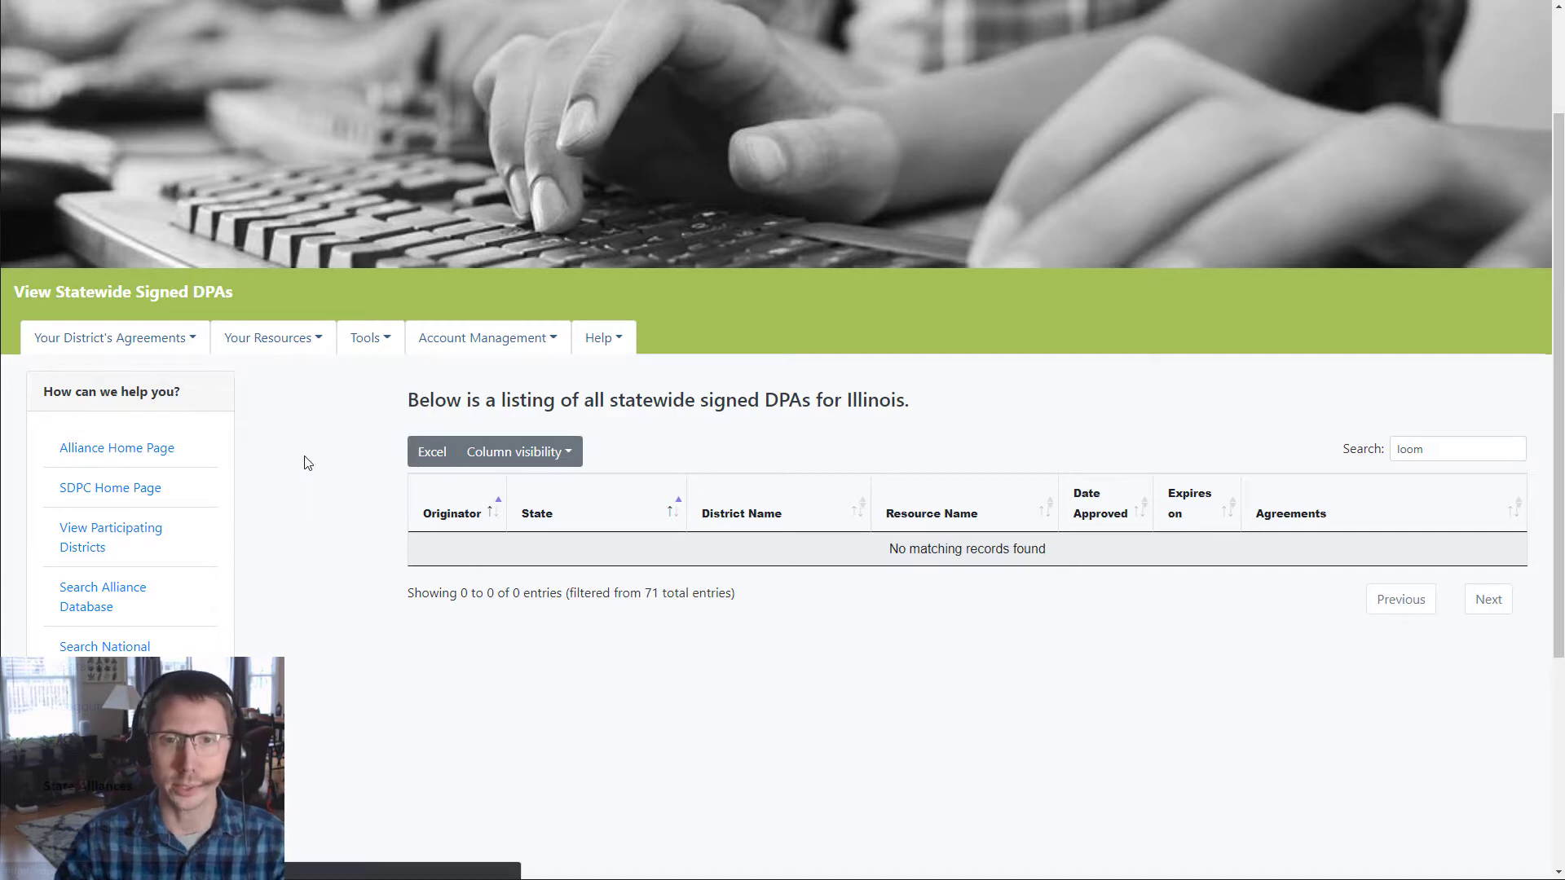
pyautogui.scroll(-2, 342, 599)
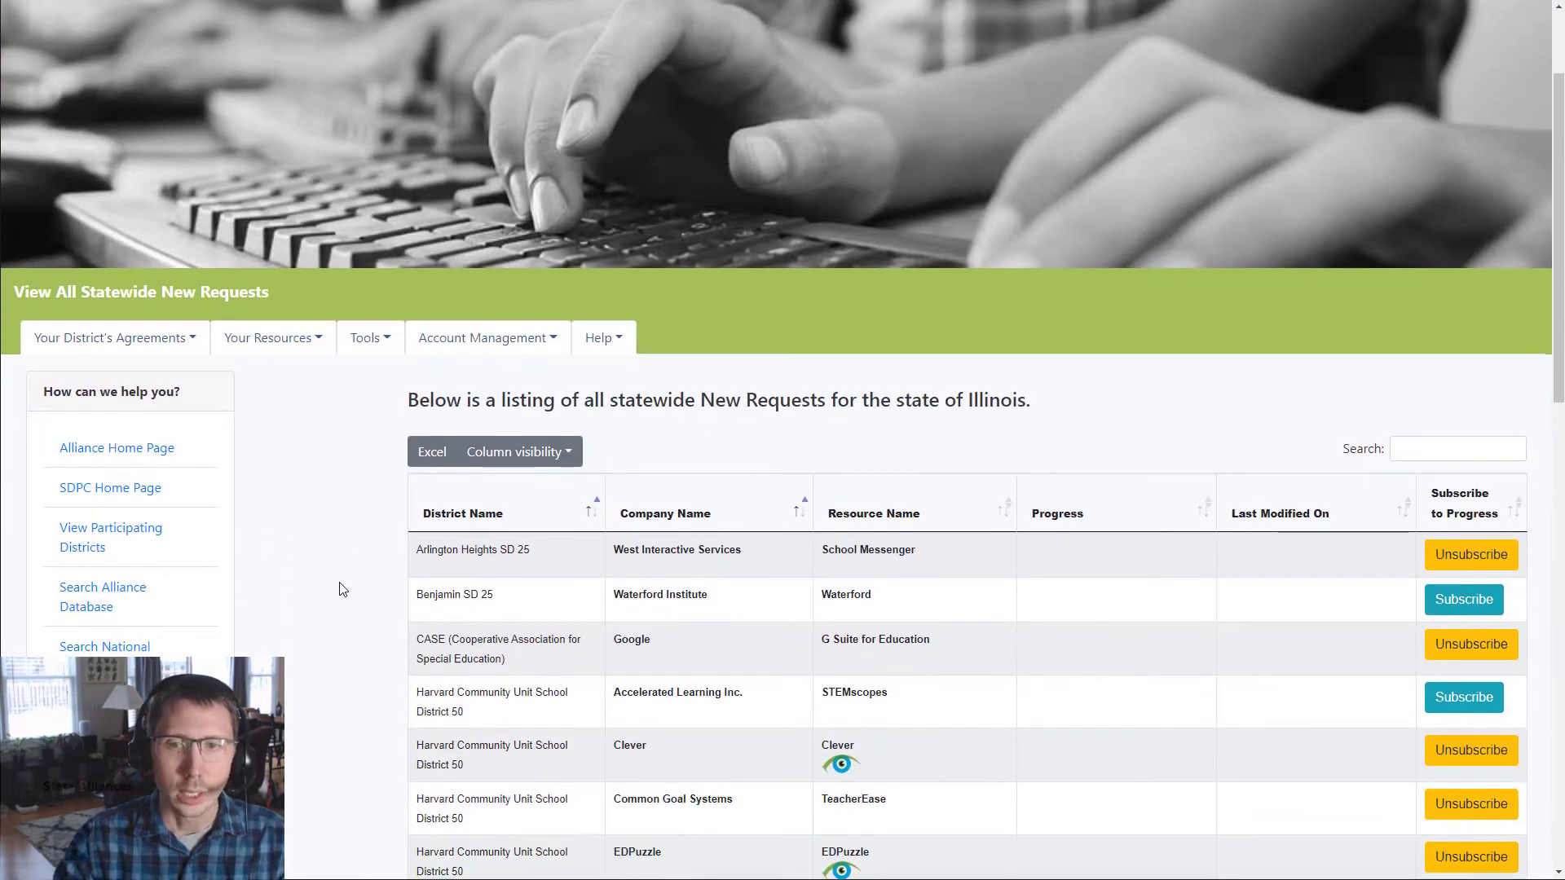
pyautogui.scroll(-2, 343, 580)
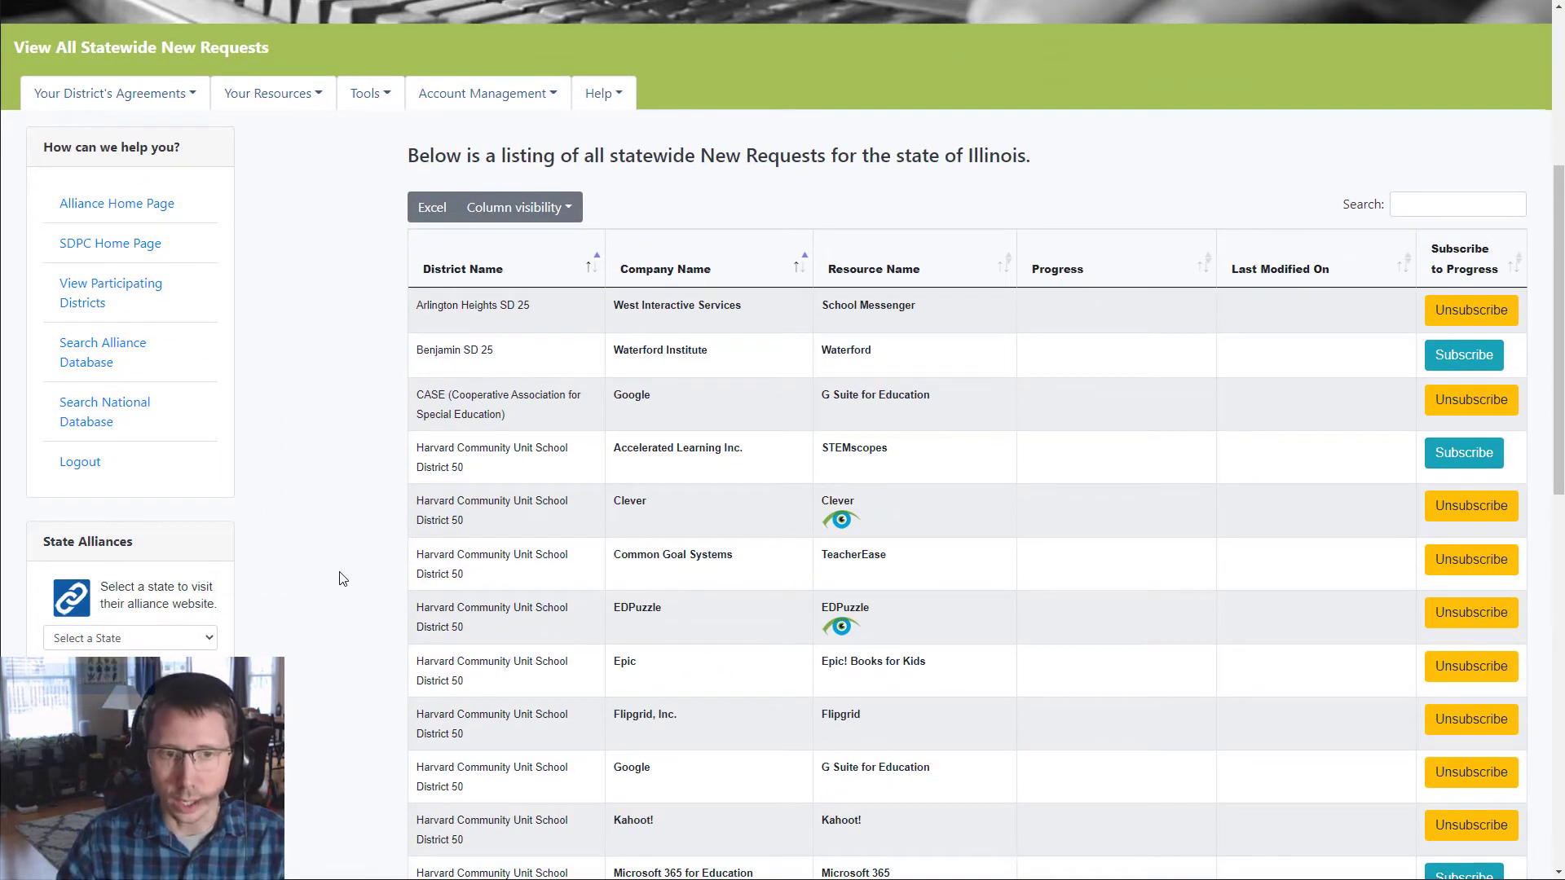
pyautogui.scroll(1, 342, 579)
pyautogui.scroll(1, 342, 580)
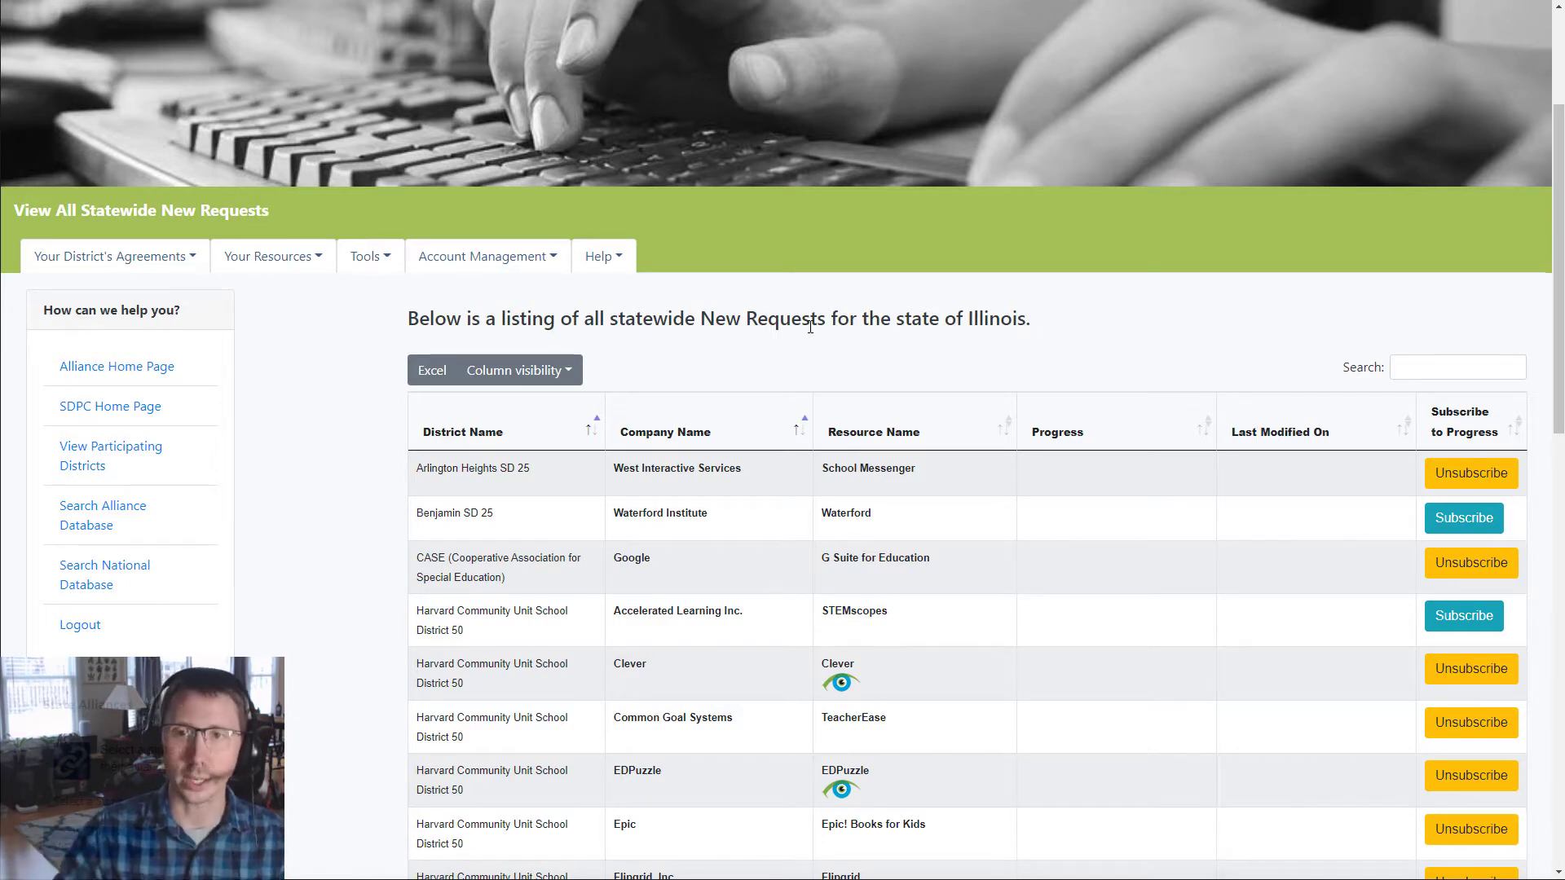
# Filter the statewide new requests by "loom" and subscribe to the progress of Olympia CUSD 16's Loom request.
pyautogui.click(1422, 367)
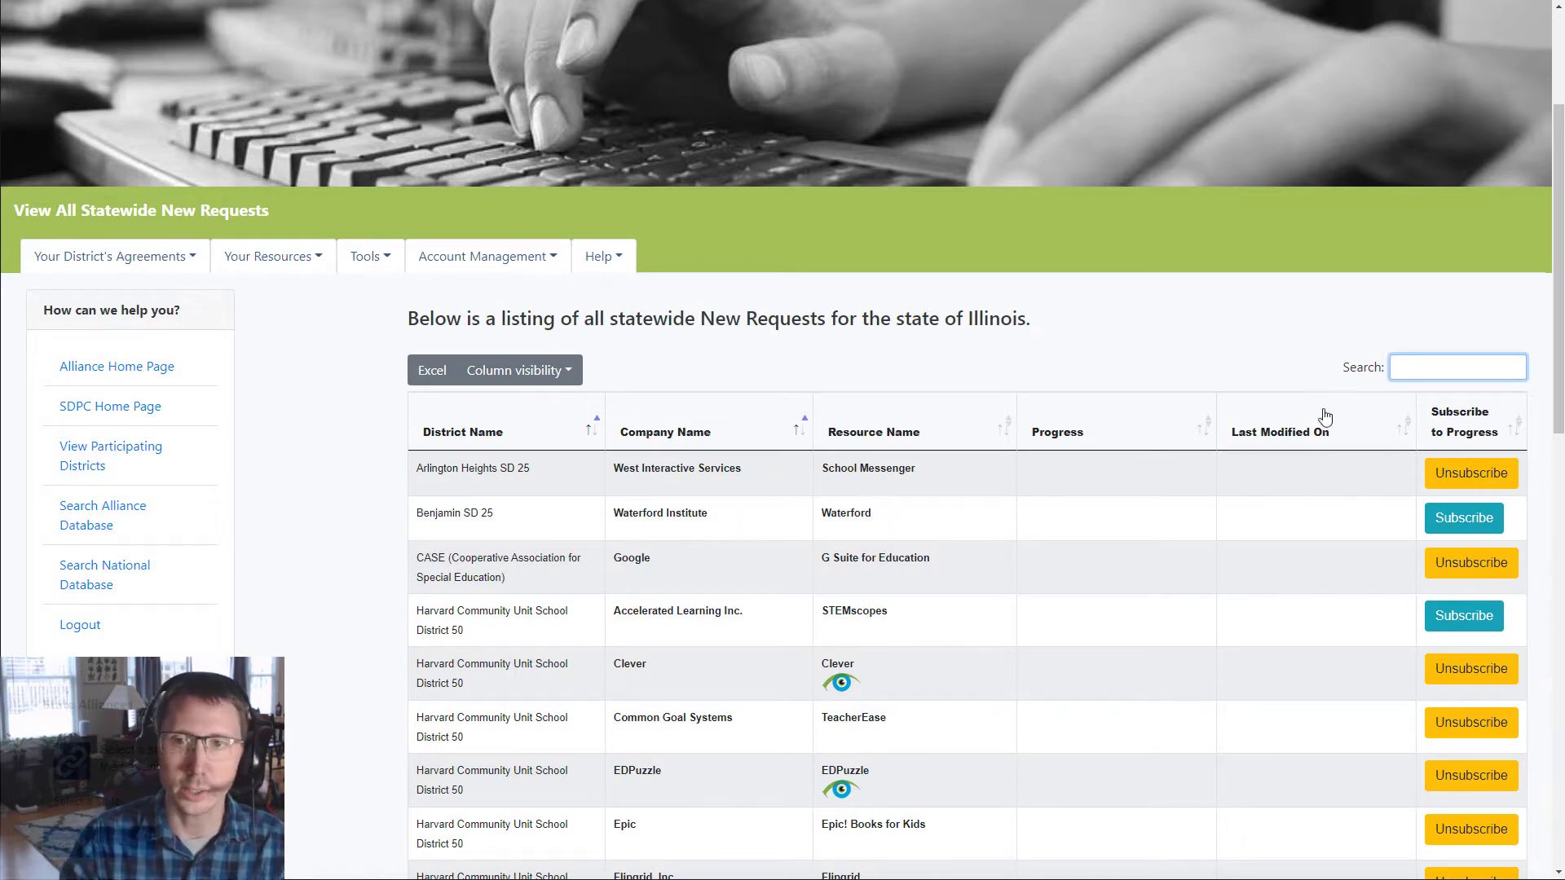
pyautogui.write('loom')
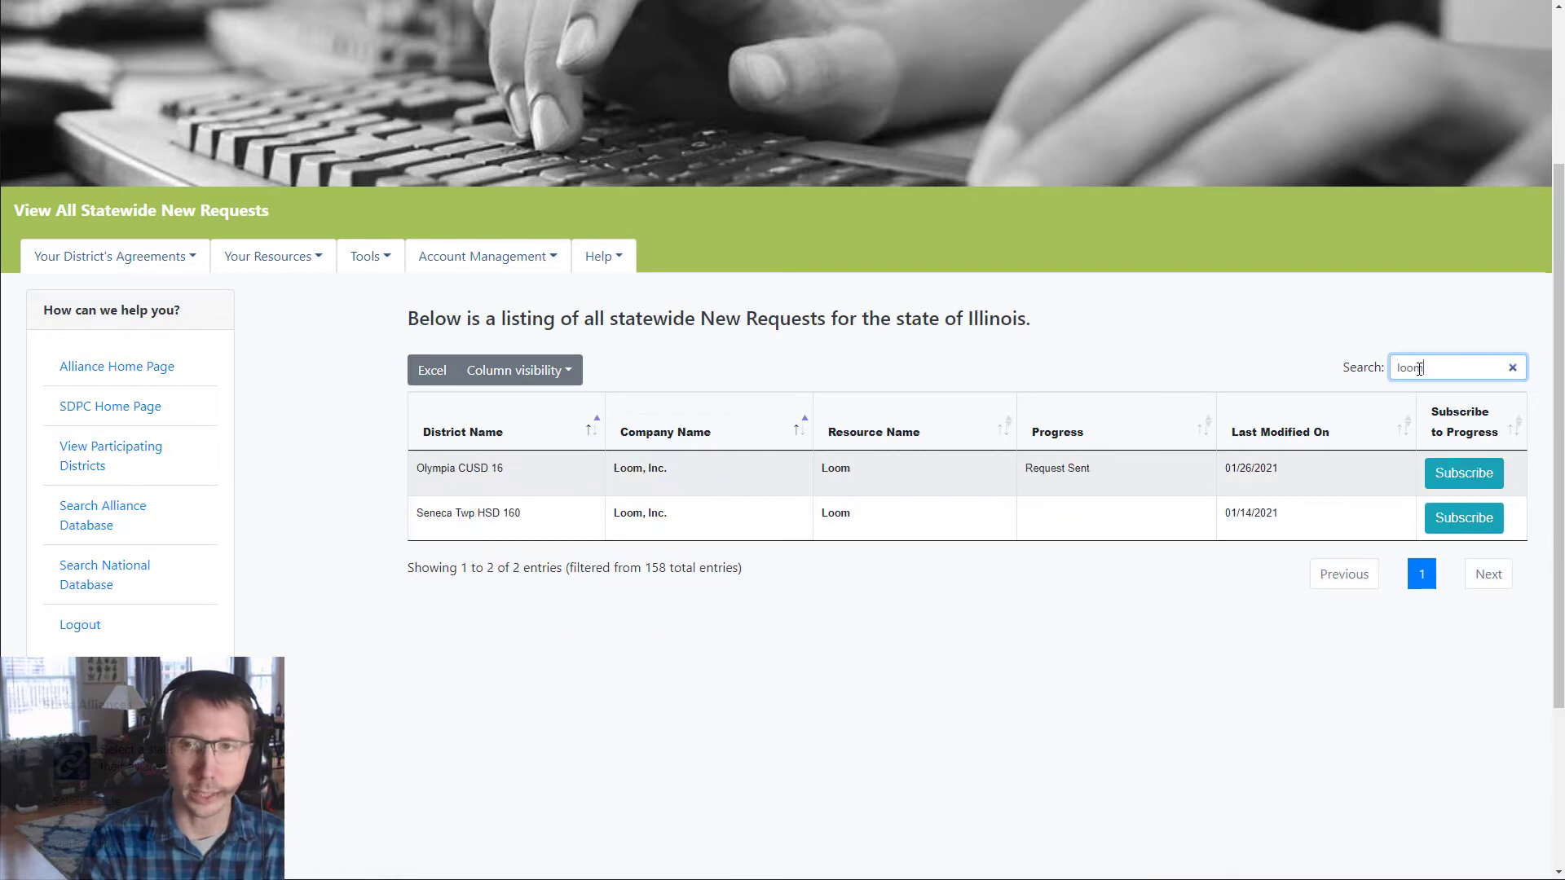
pyautogui.click(900, 687)
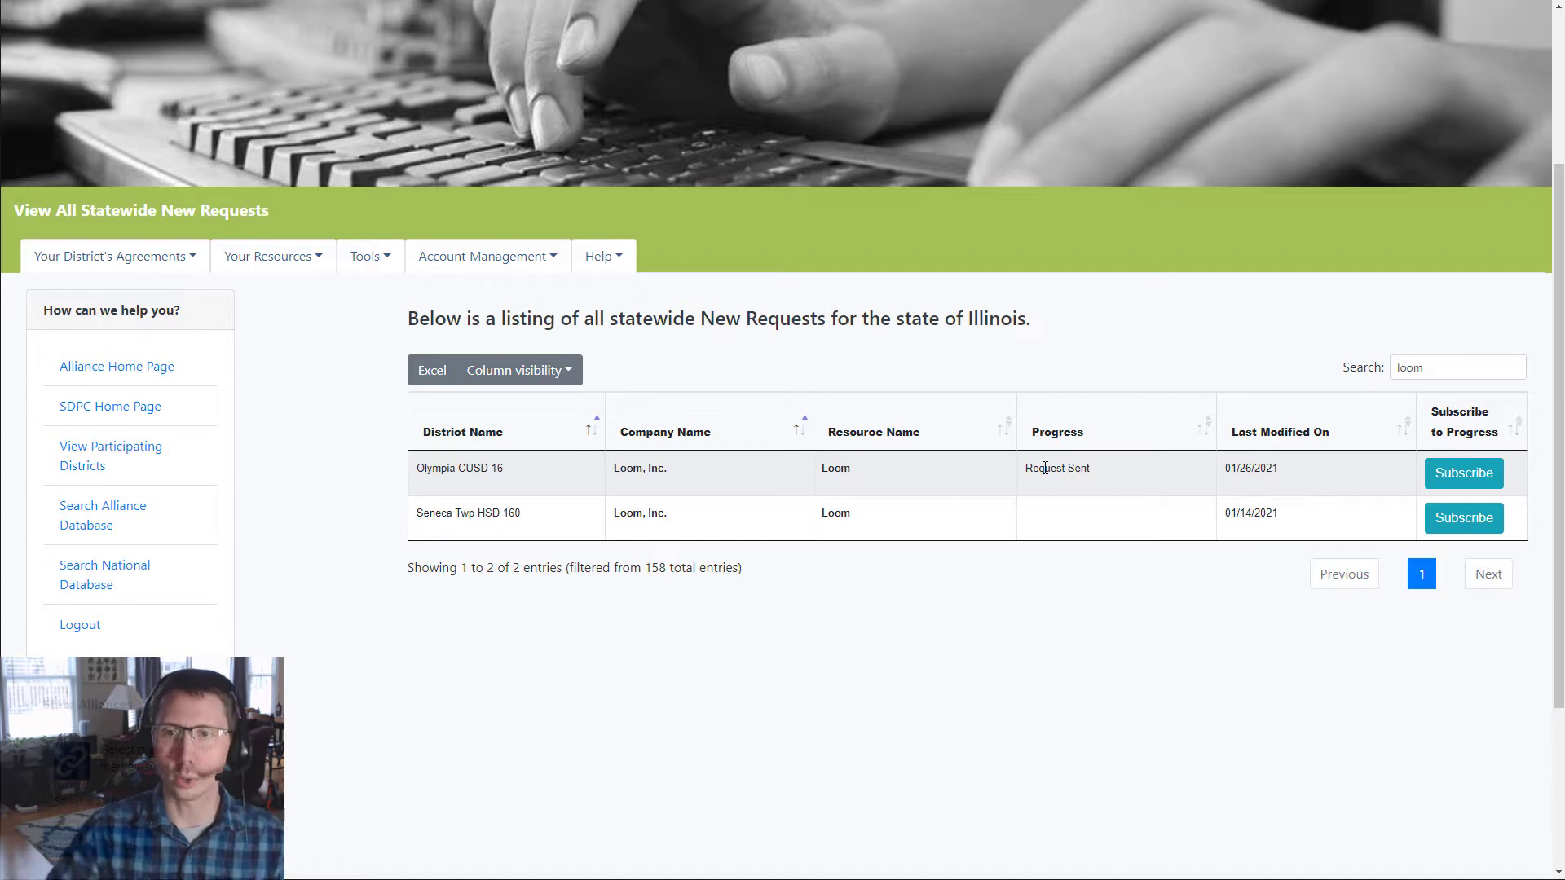
pyautogui.click(1459, 479)
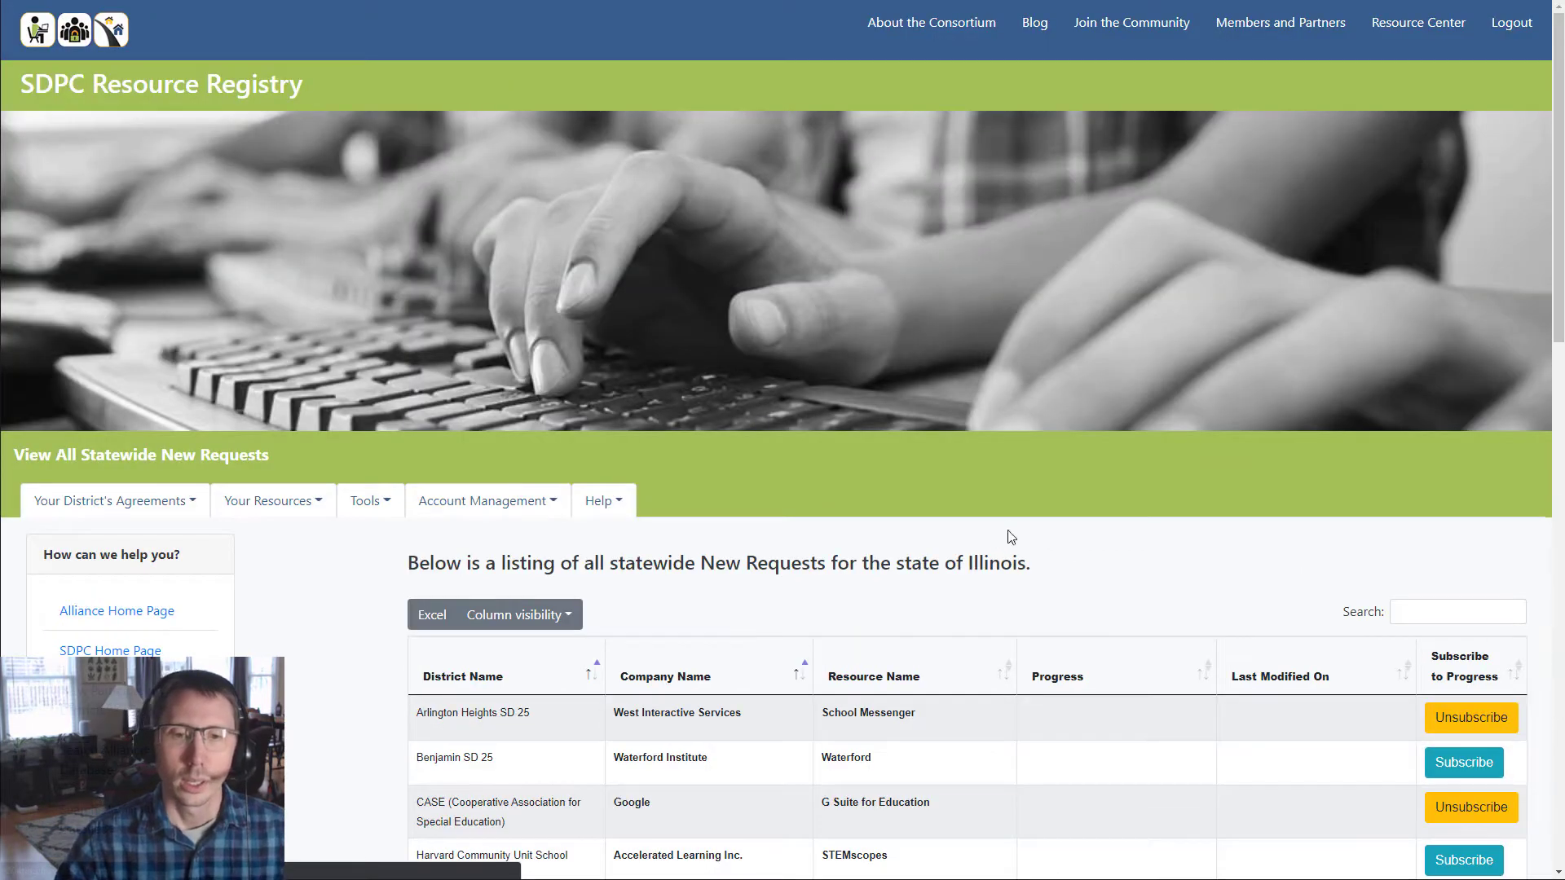
# Filter the statewide new requests by "loom" to review the existing Loom requests.
pyautogui.click(1415, 612)
pyautogui.write('loom')
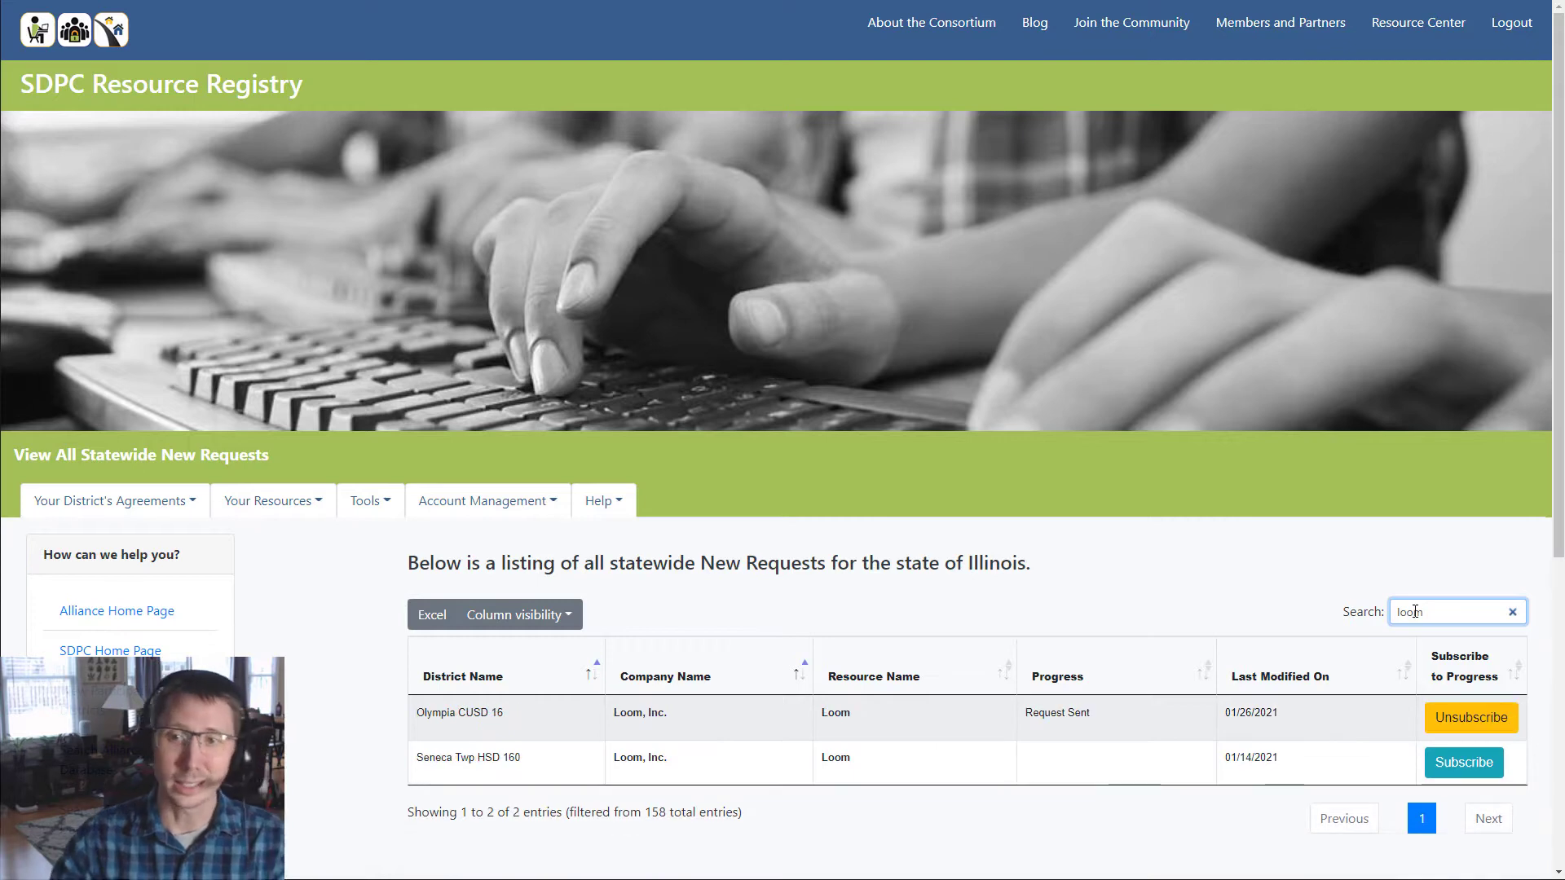
pyautogui.click(1216, 597)
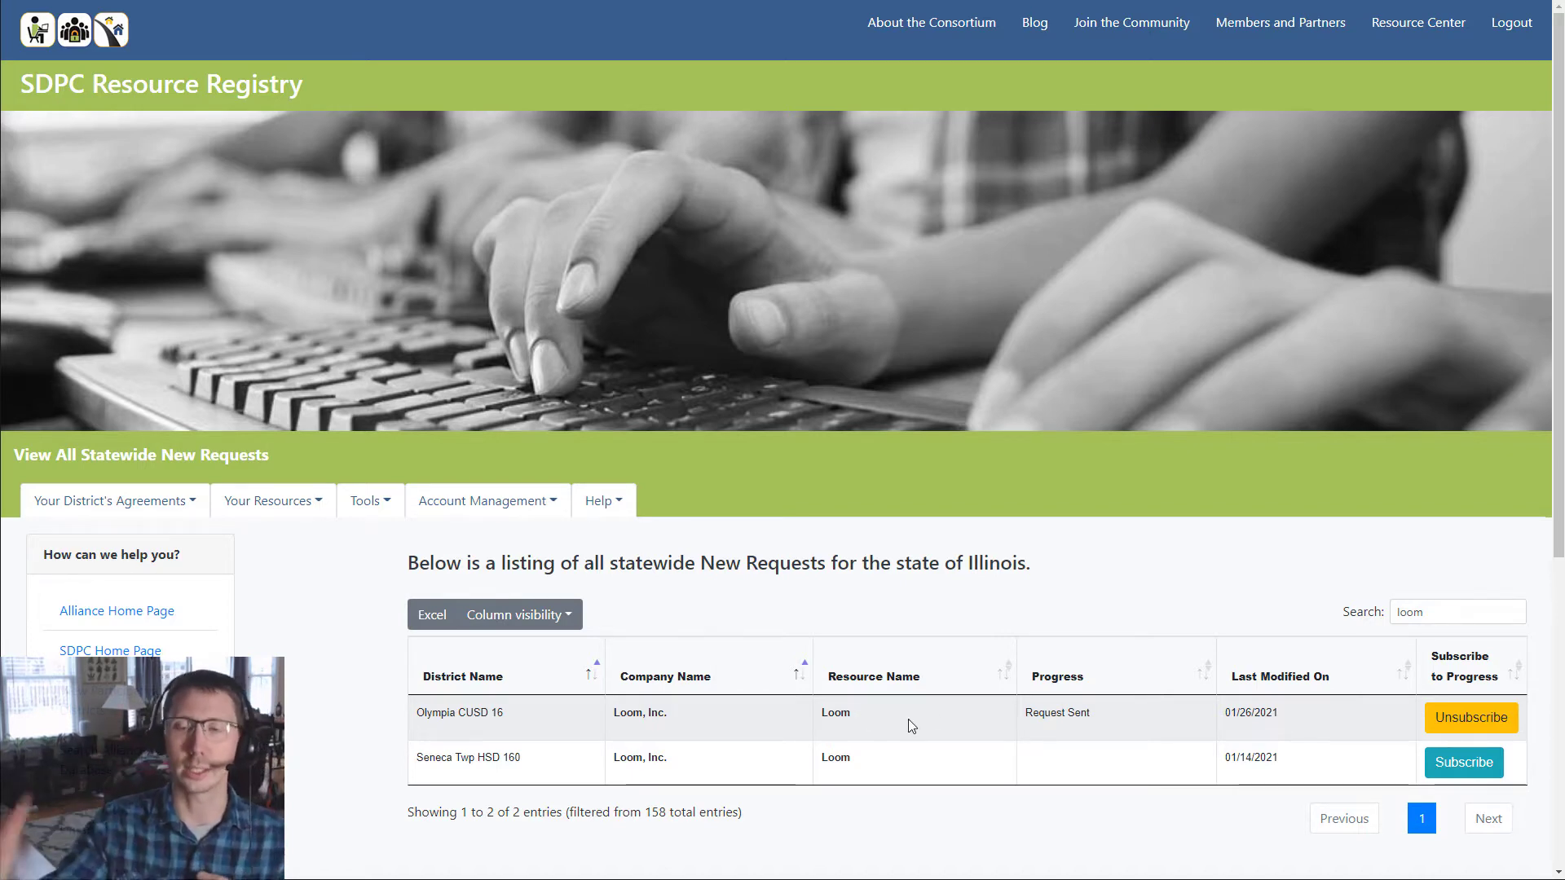
# Filter the statewide new requests by "abcya" and clear the filter.
pyautogui.doubleClick(1435, 617)
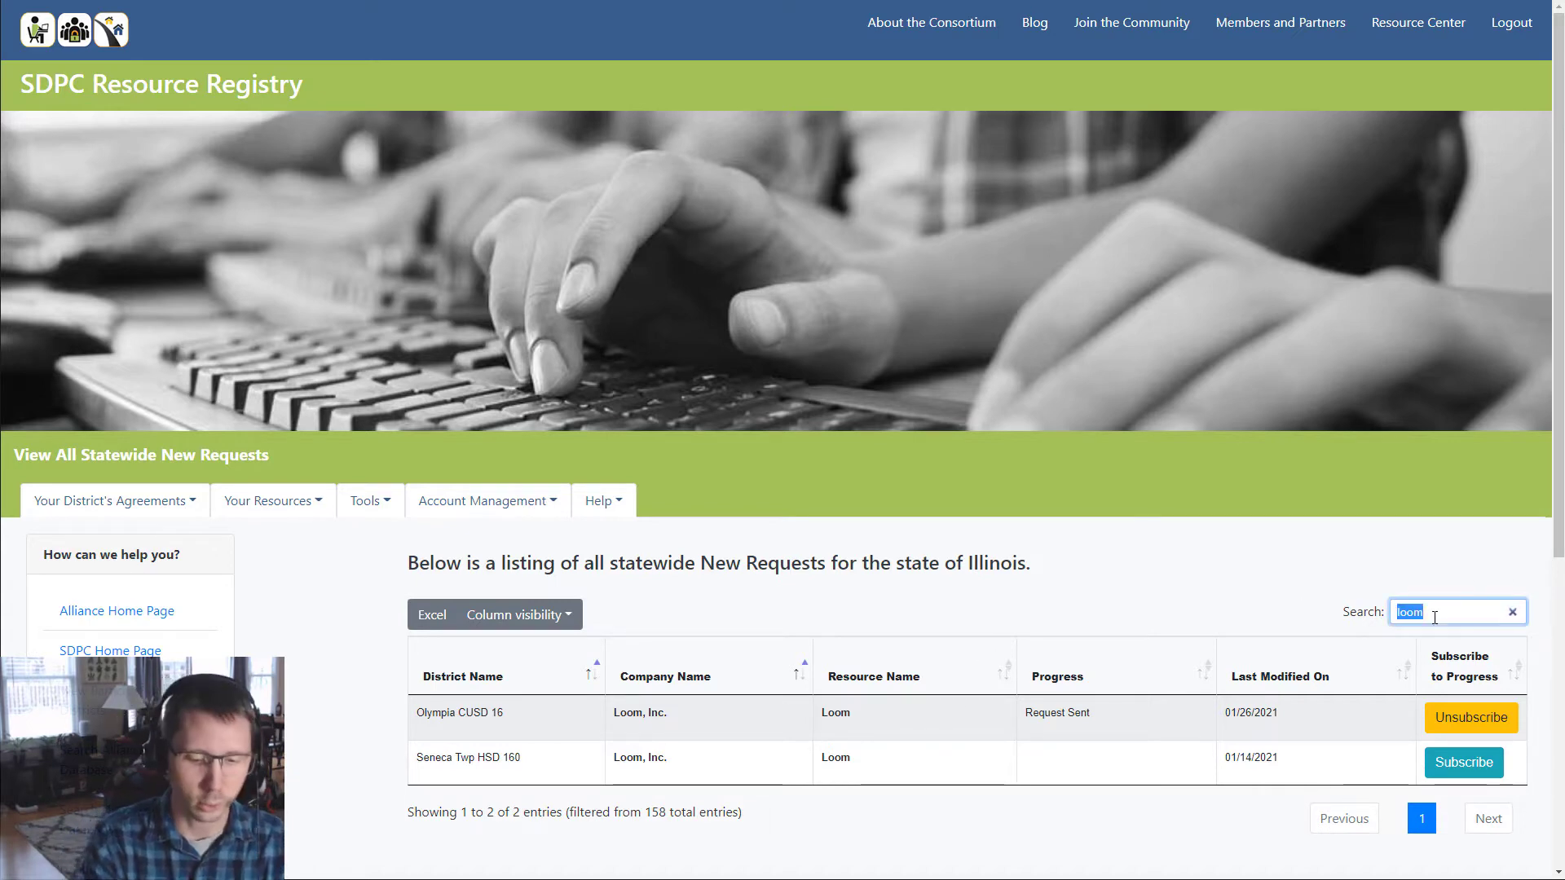
pyautogui.write('aboy')
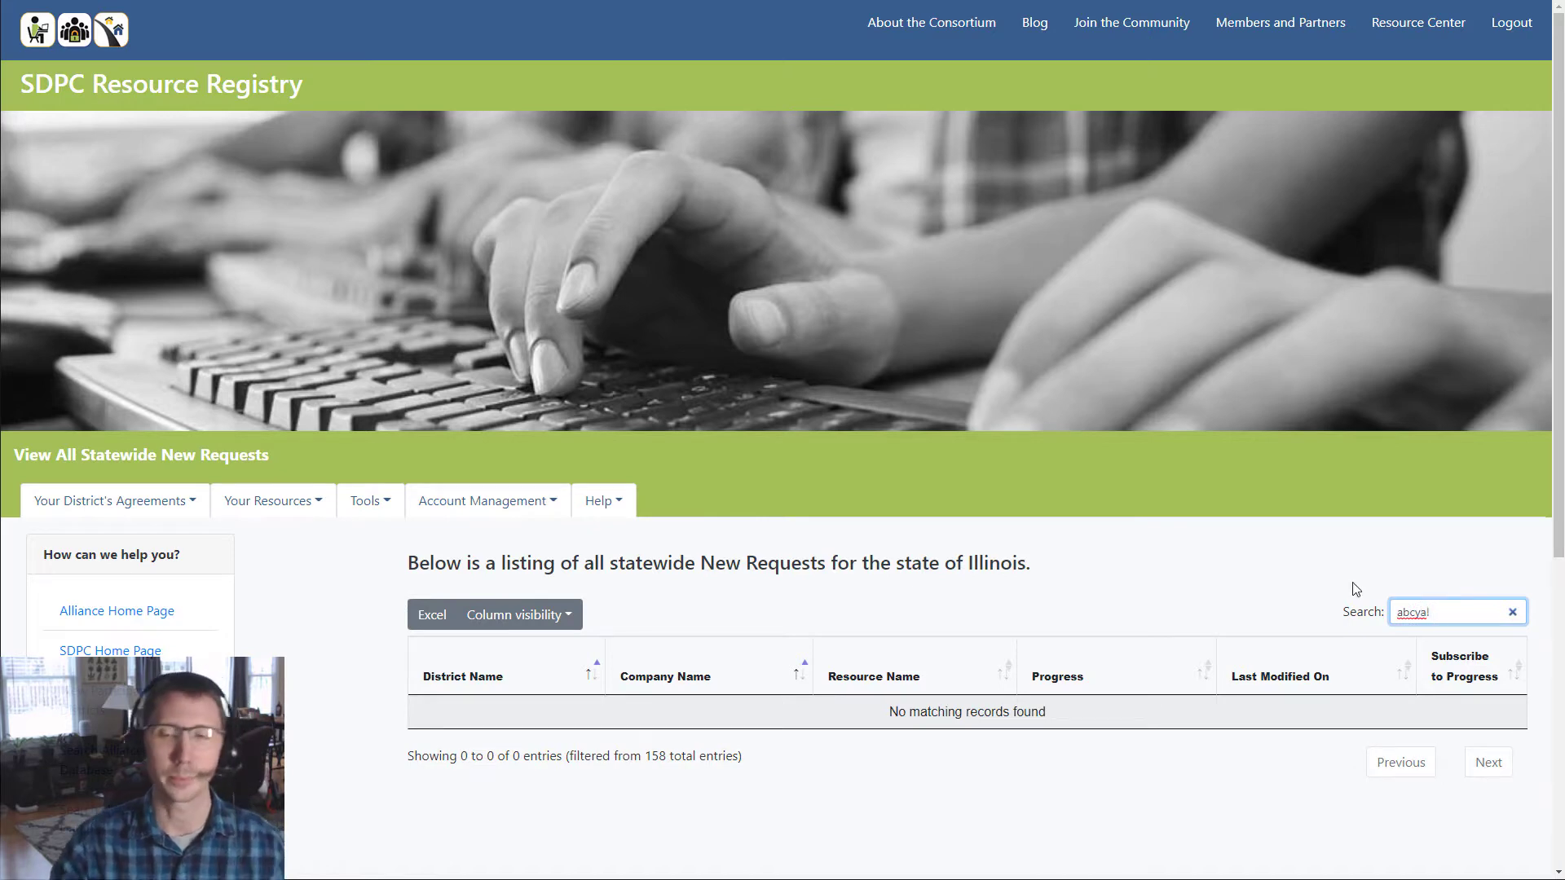
pyautogui.click(1330, 592)
pyautogui.click(1524, 617)
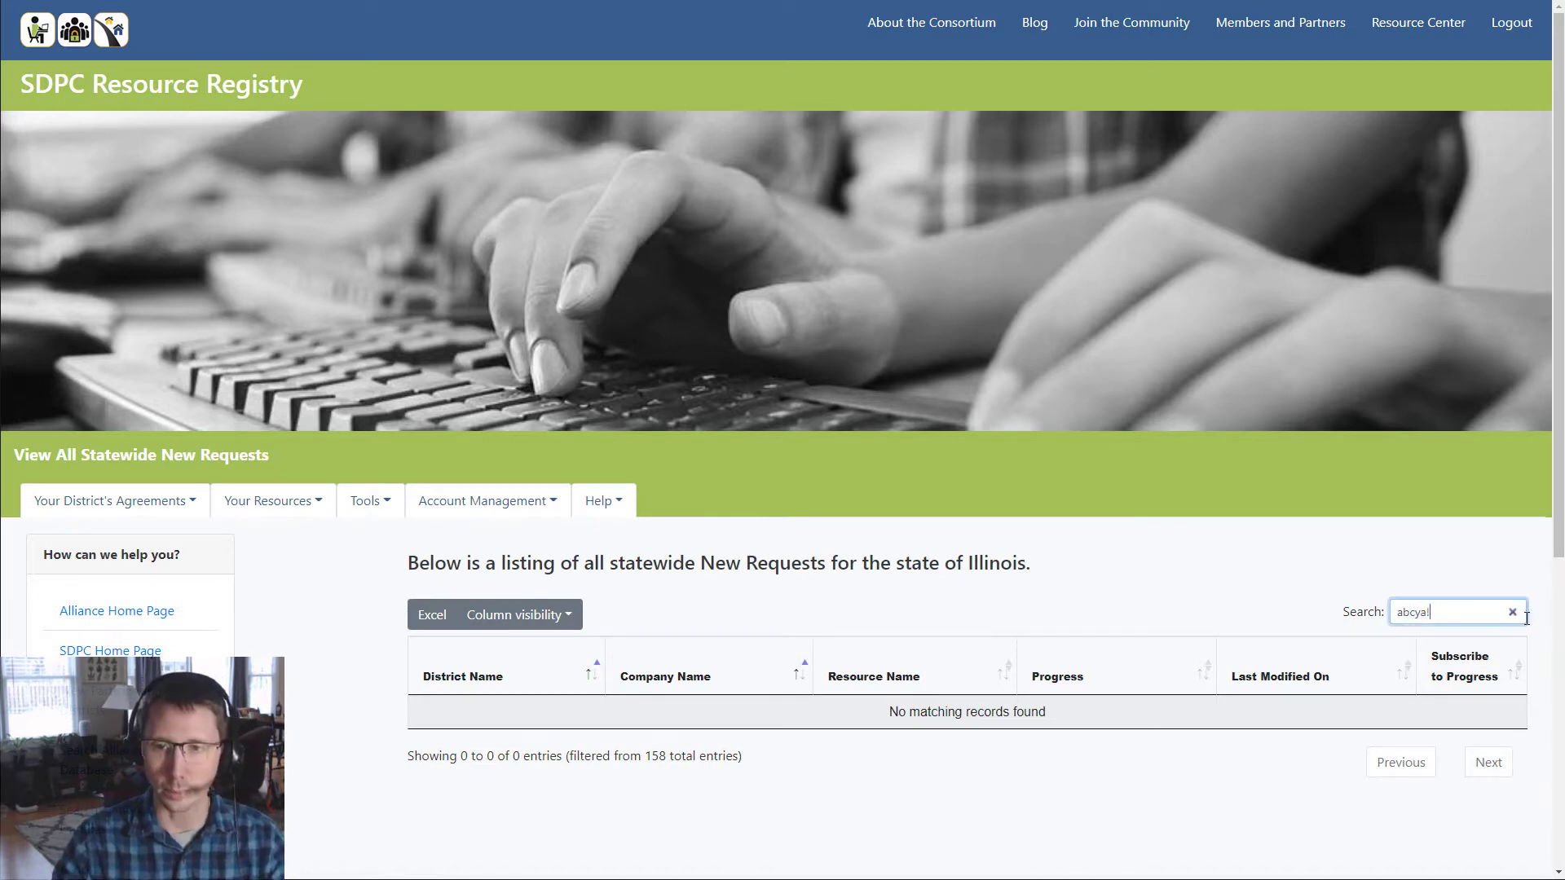
pyautogui.click(1513, 612)
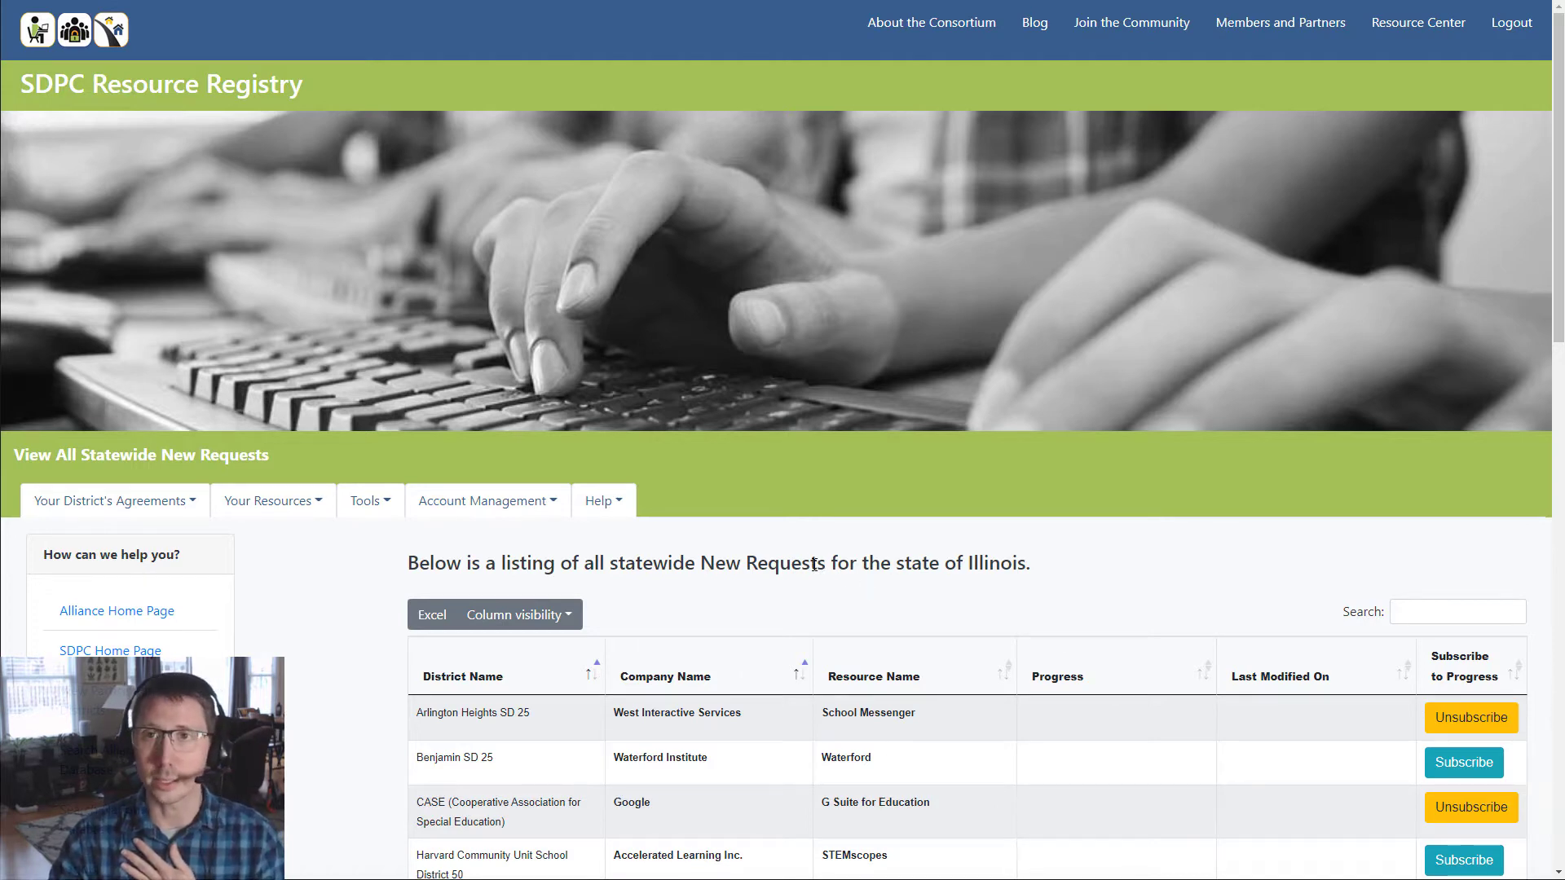
# Leave the statewide new requests and open the search page of the national database.
pyautogui.tripleClick(715, 565)
pyautogui.click(542, 588)
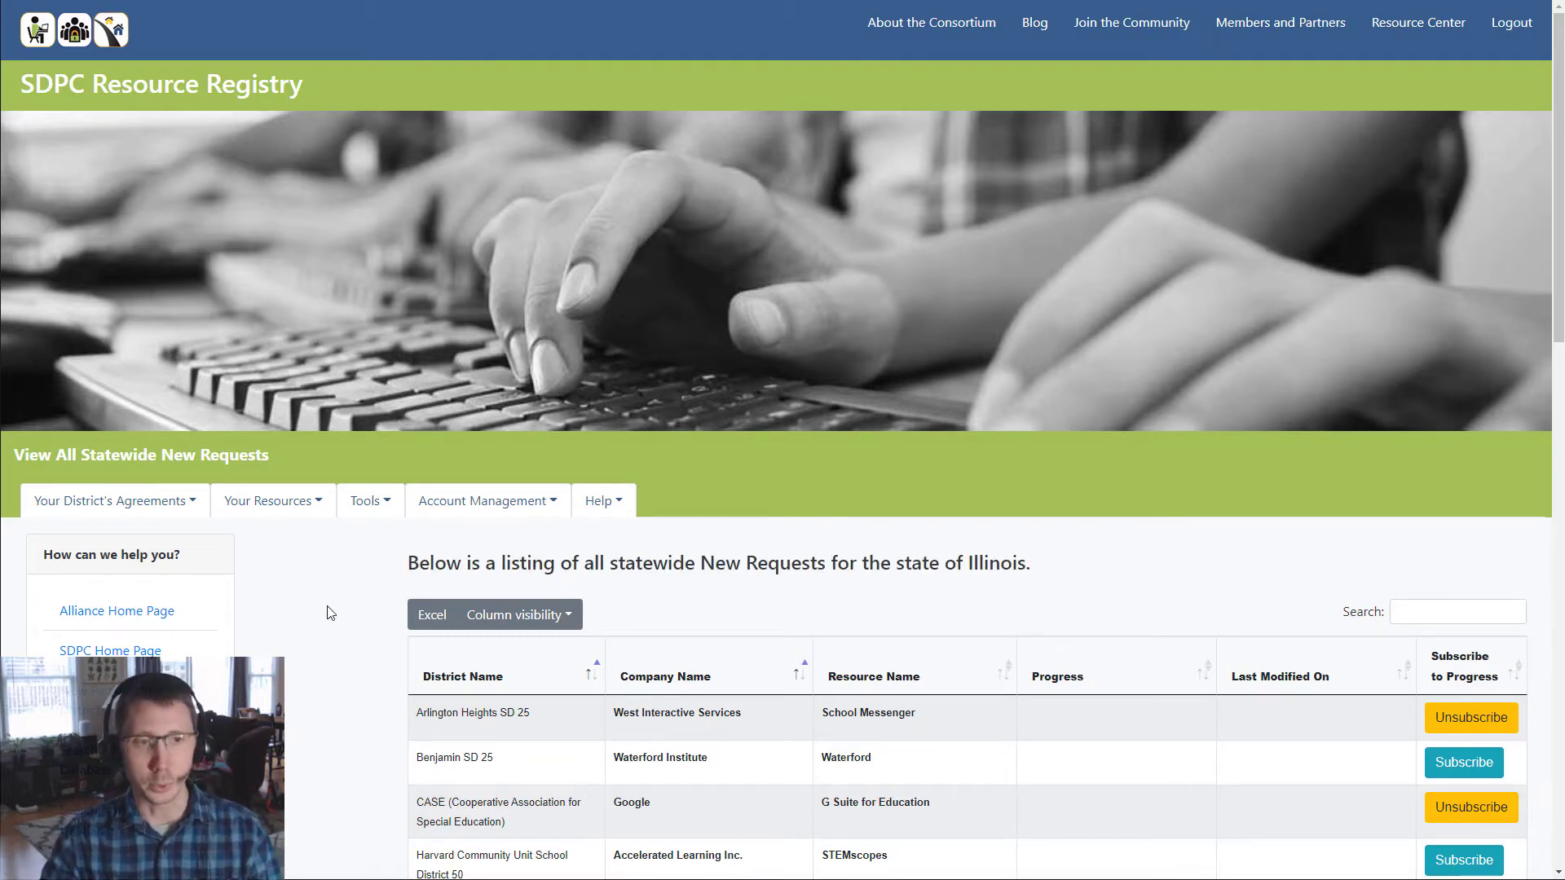
pyautogui.scroll(-1, 336, 577)
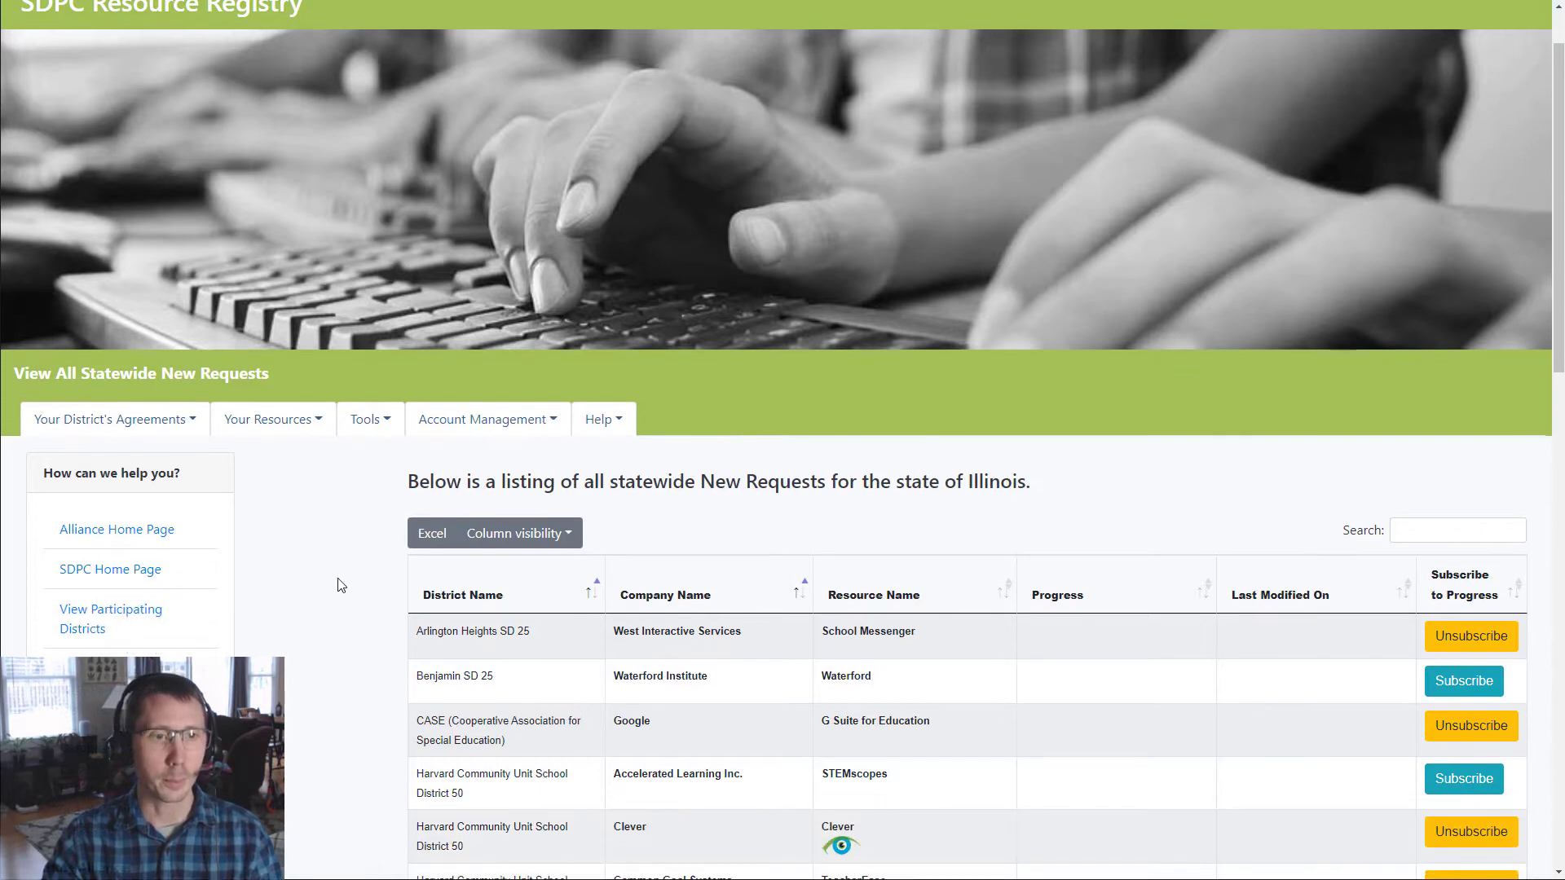
pyautogui.scroll(-1, 339, 584)
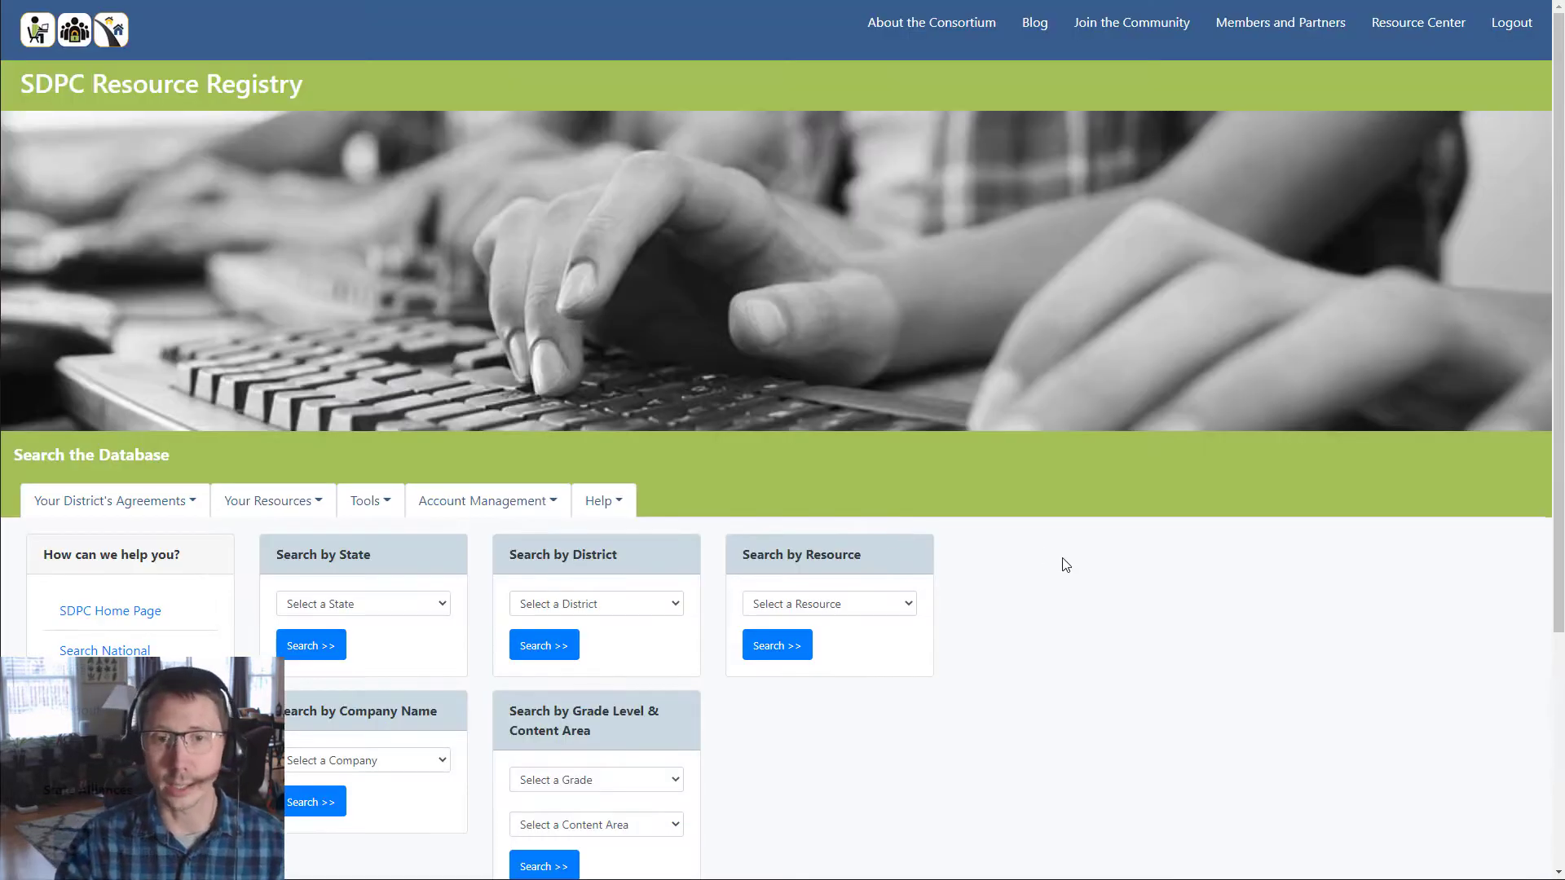
# Search the national database for the resource ABCya (Premium Subscription) and look at its district entries.
pyautogui.scroll(-2, 1060, 563)
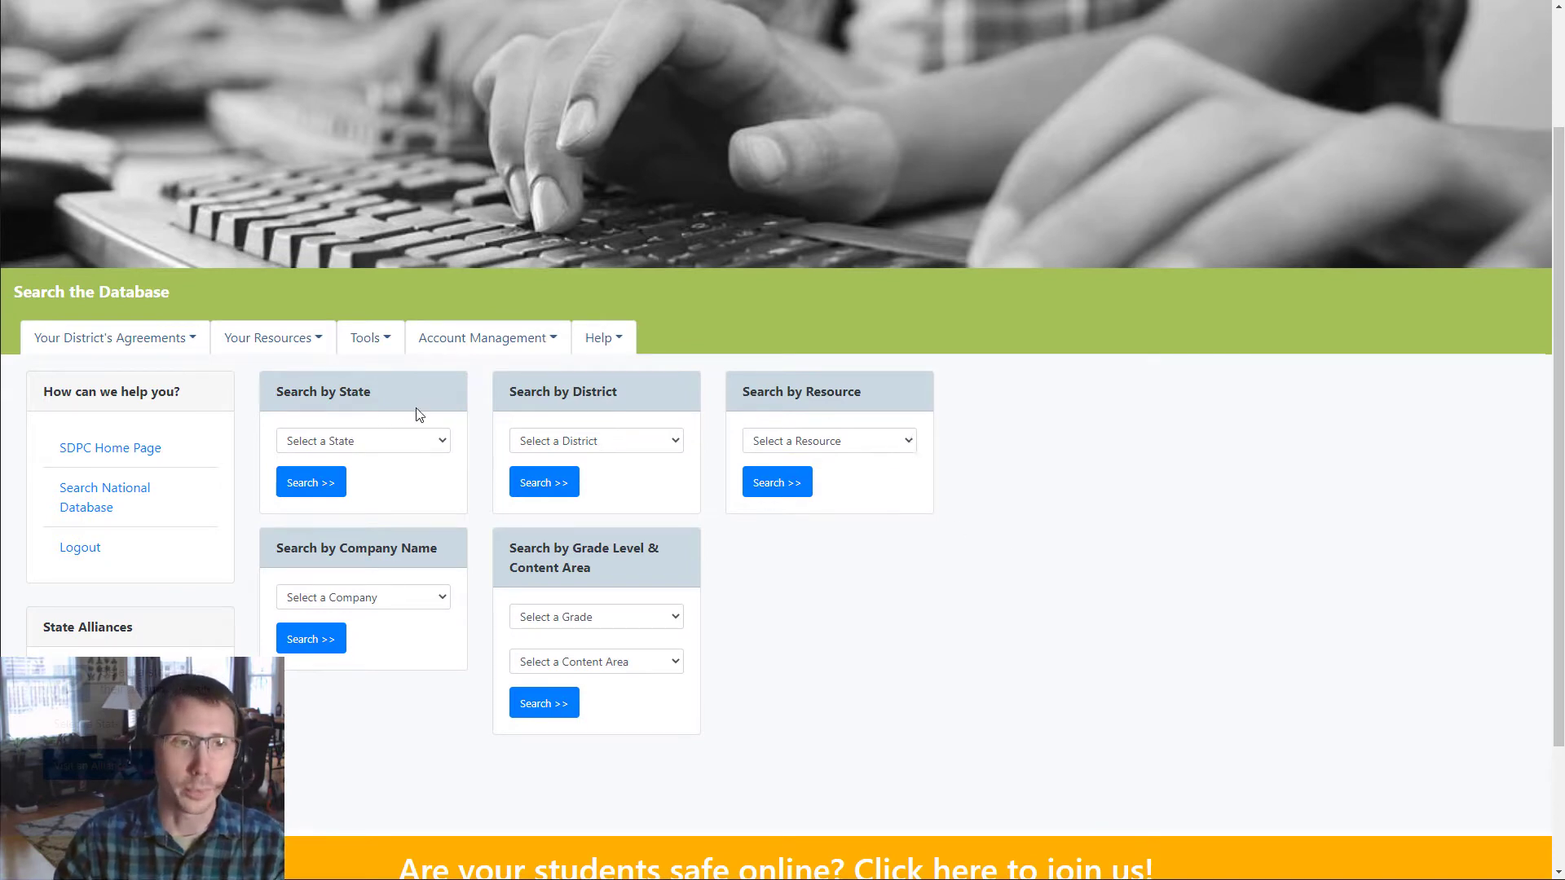
pyautogui.click(860, 447)
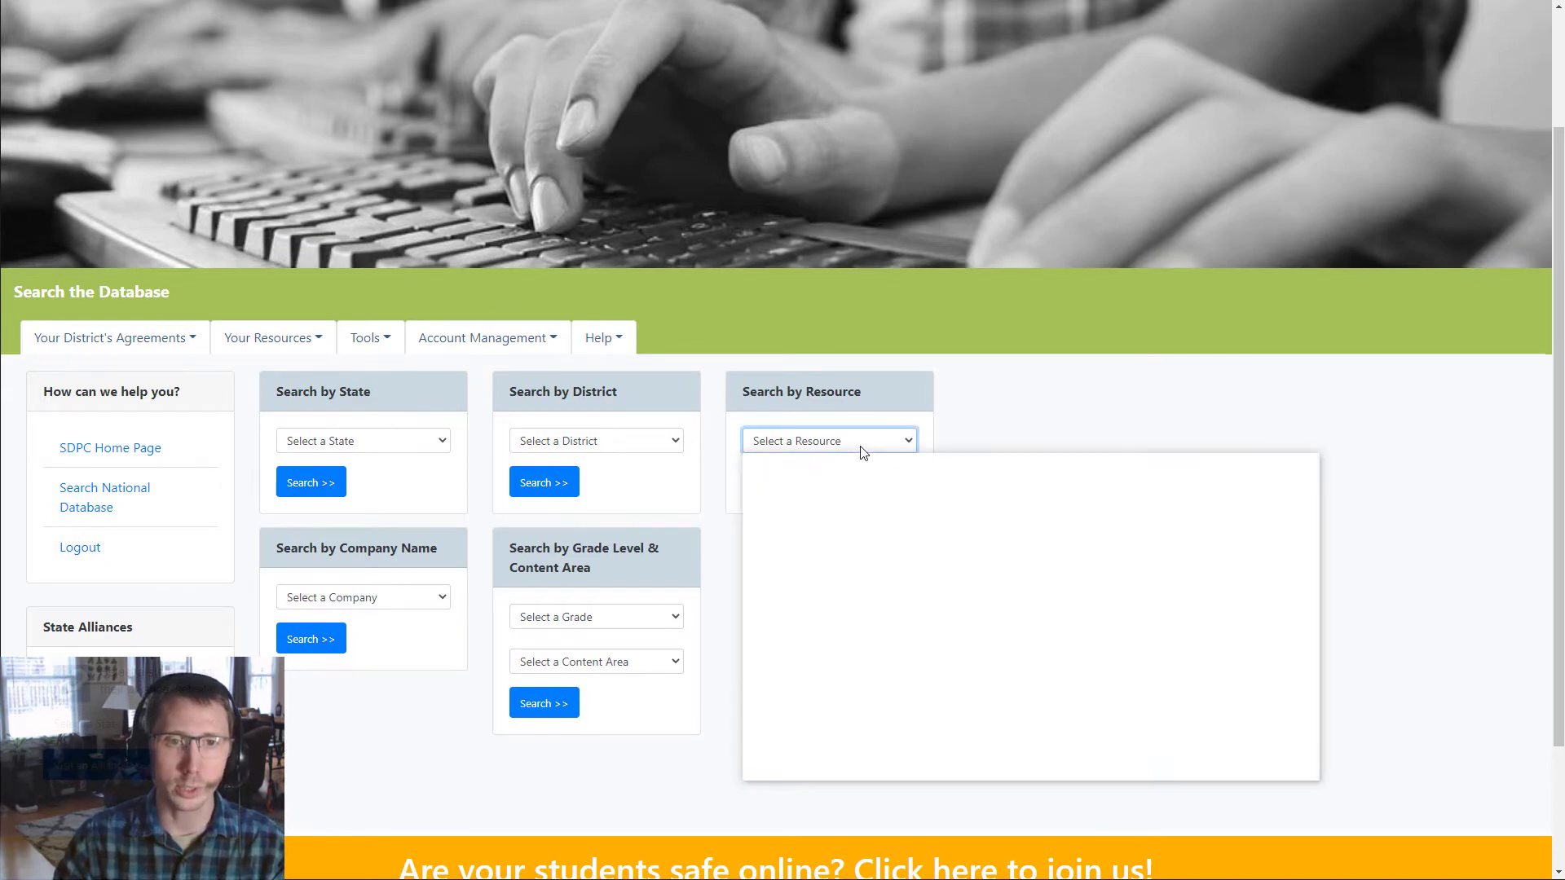
pyautogui.write('abc')
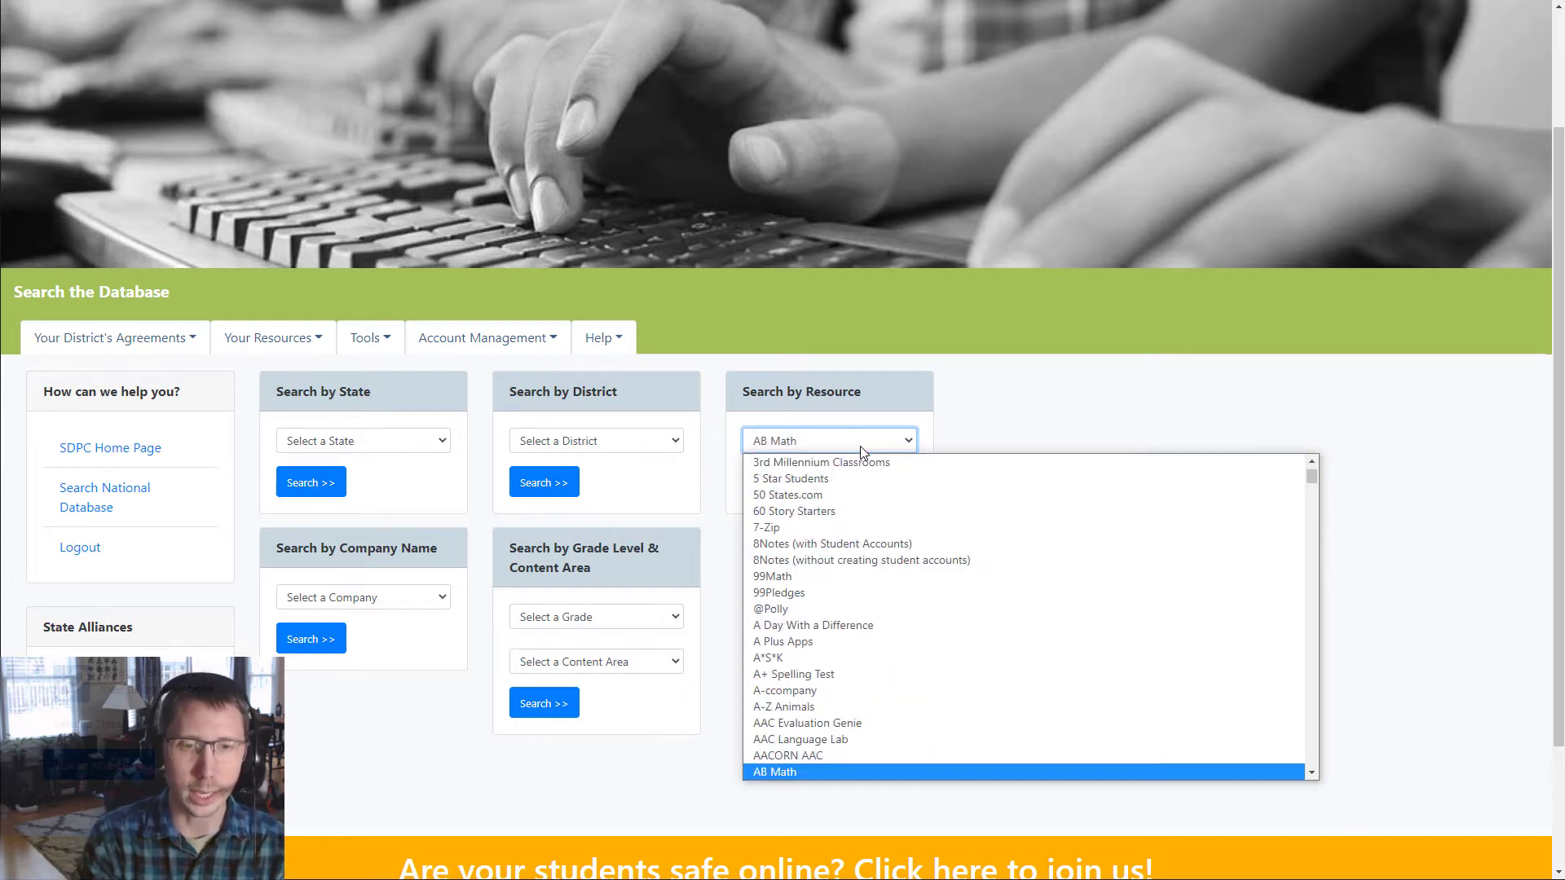
pyautogui.write('ya')
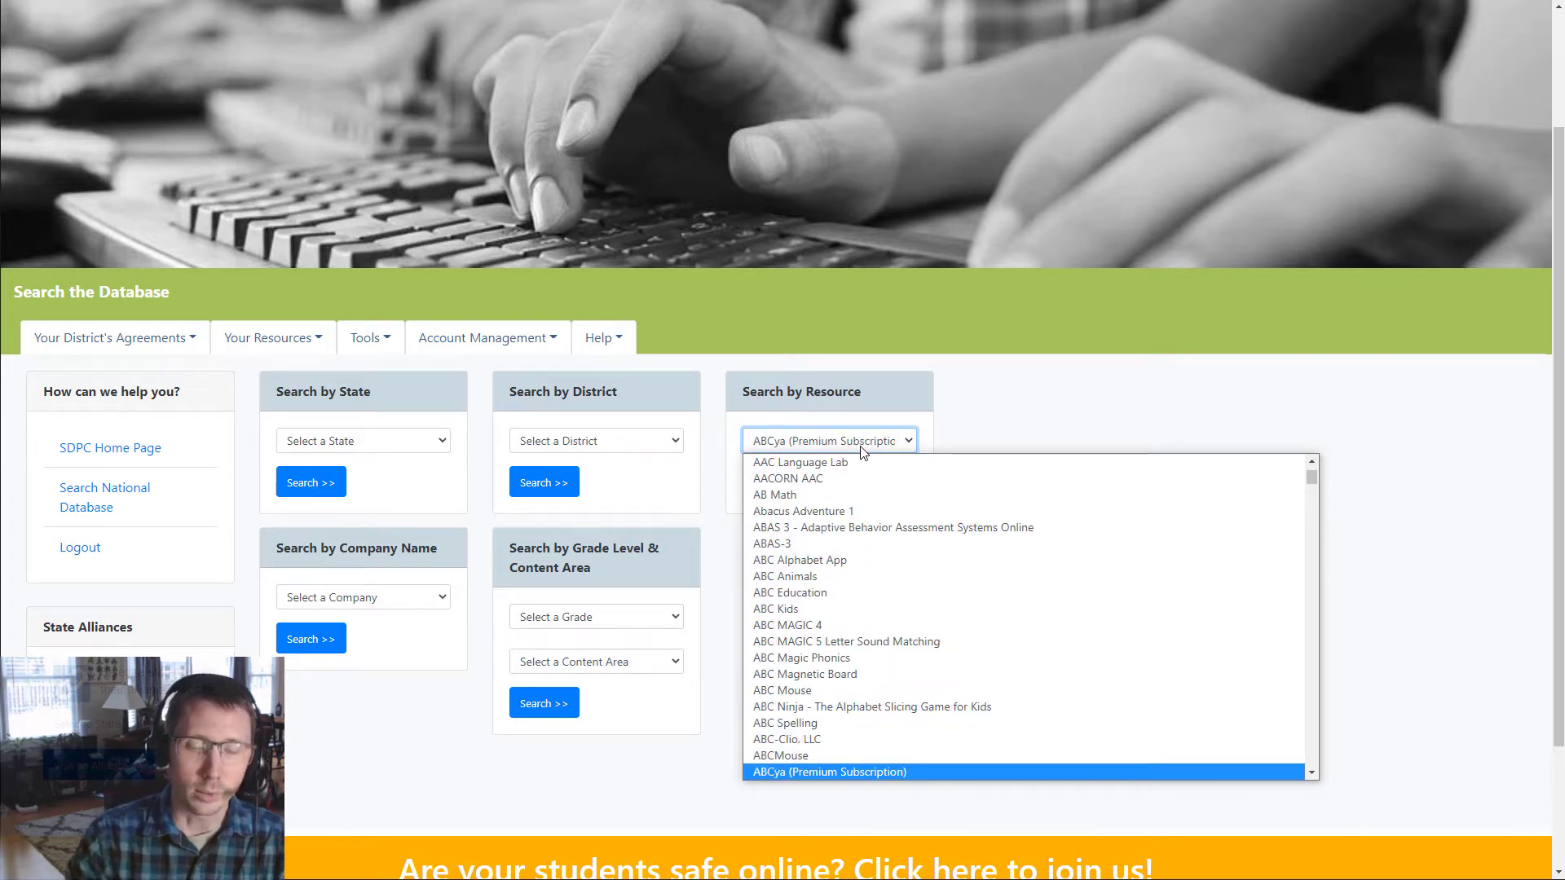
pyautogui.scroll(-3, 815, 530)
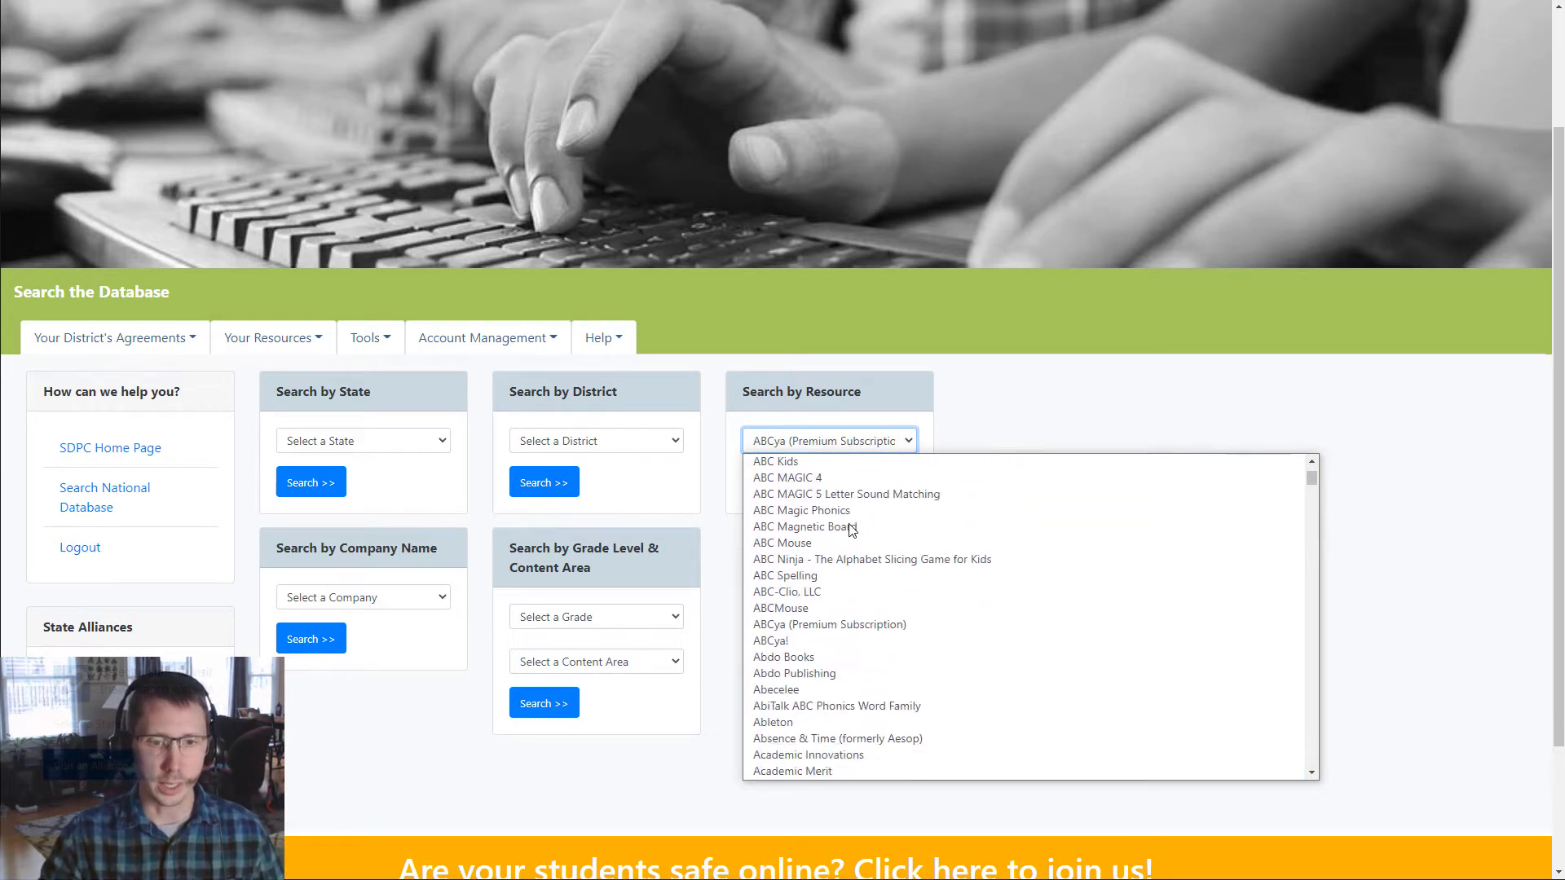
pyautogui.scroll(2, 870, 593)
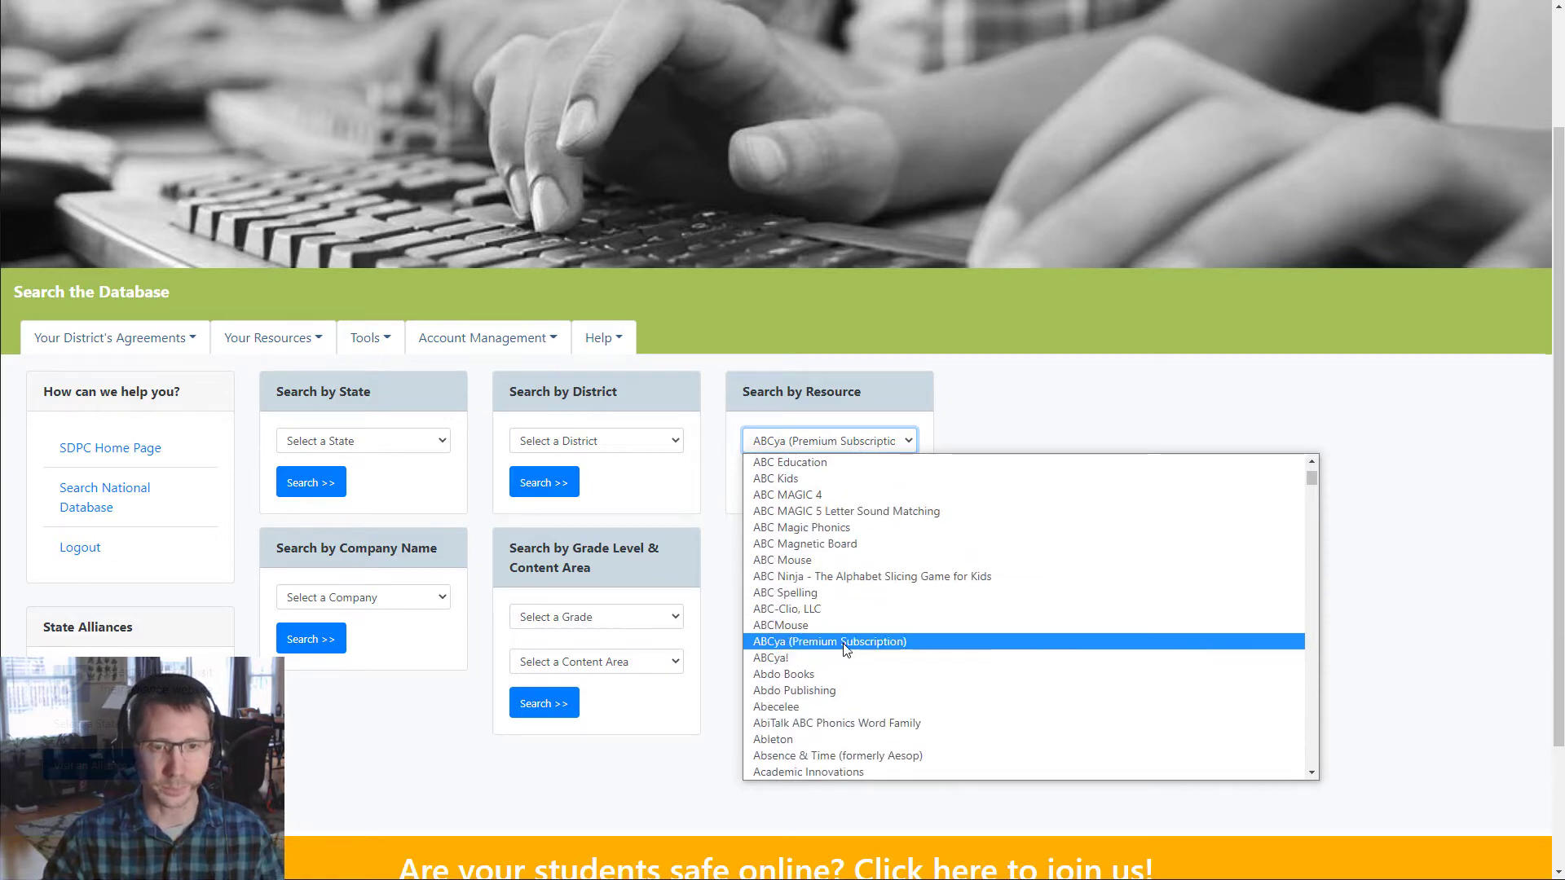
pyautogui.click(786, 642)
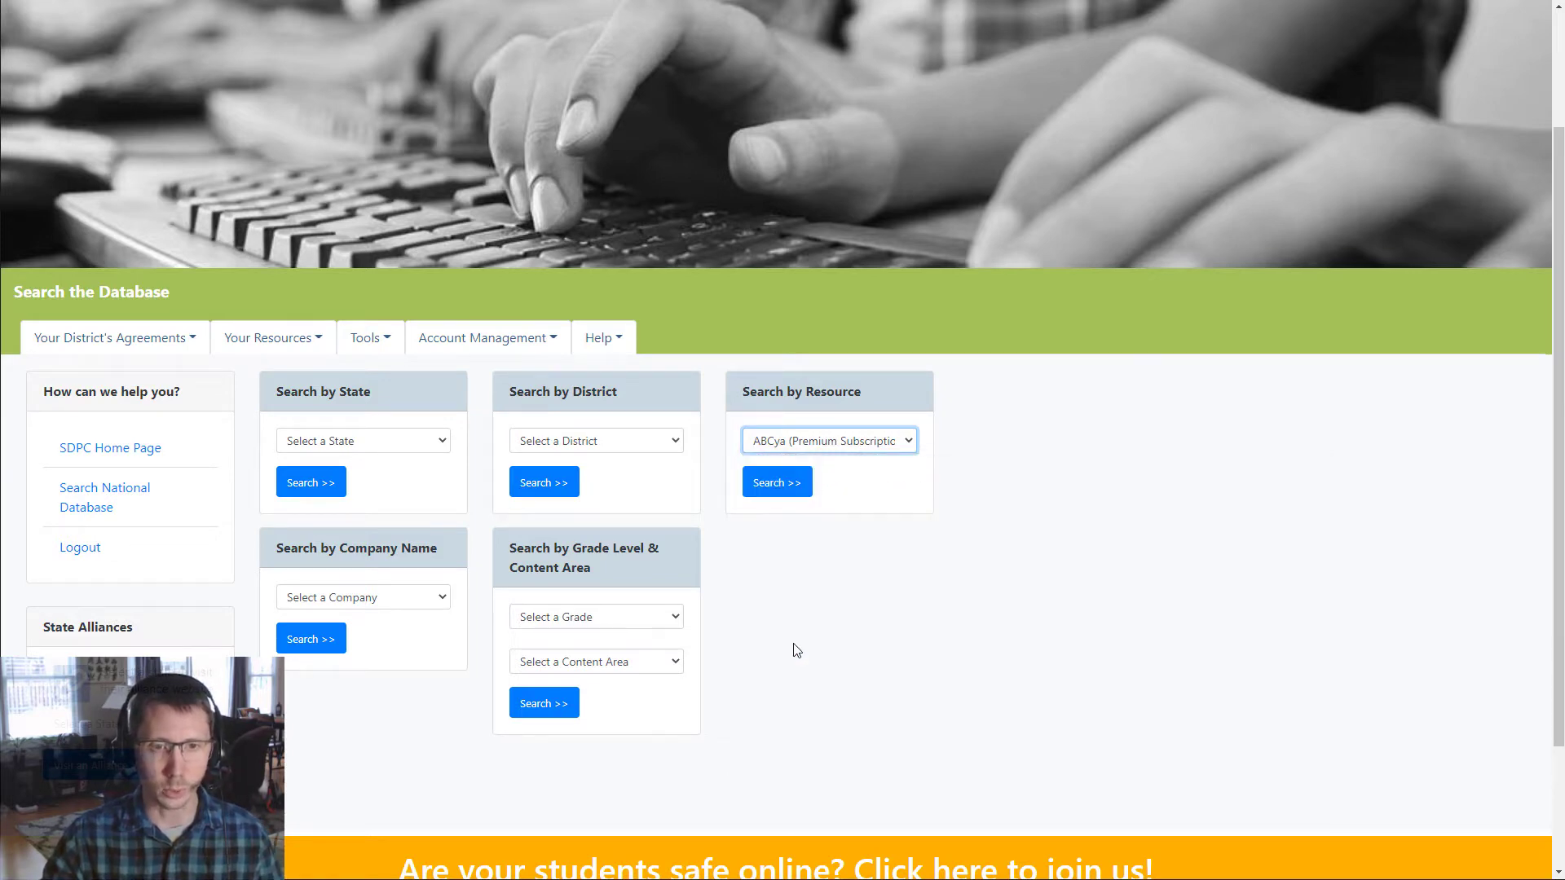
pyautogui.click(788, 487)
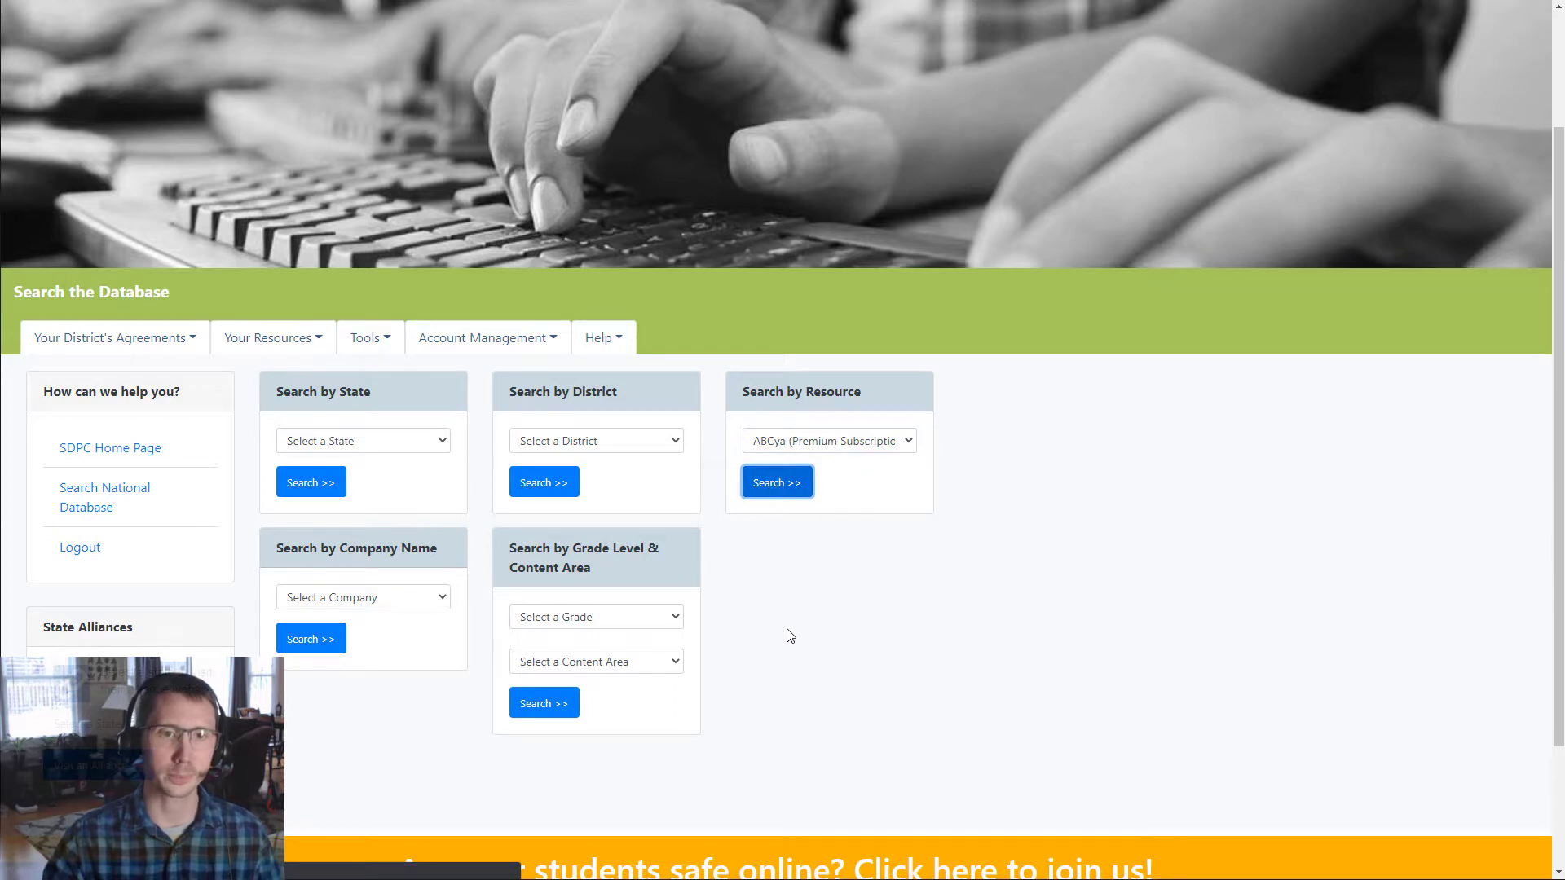
pyautogui.scroll(-2, 379, 666)
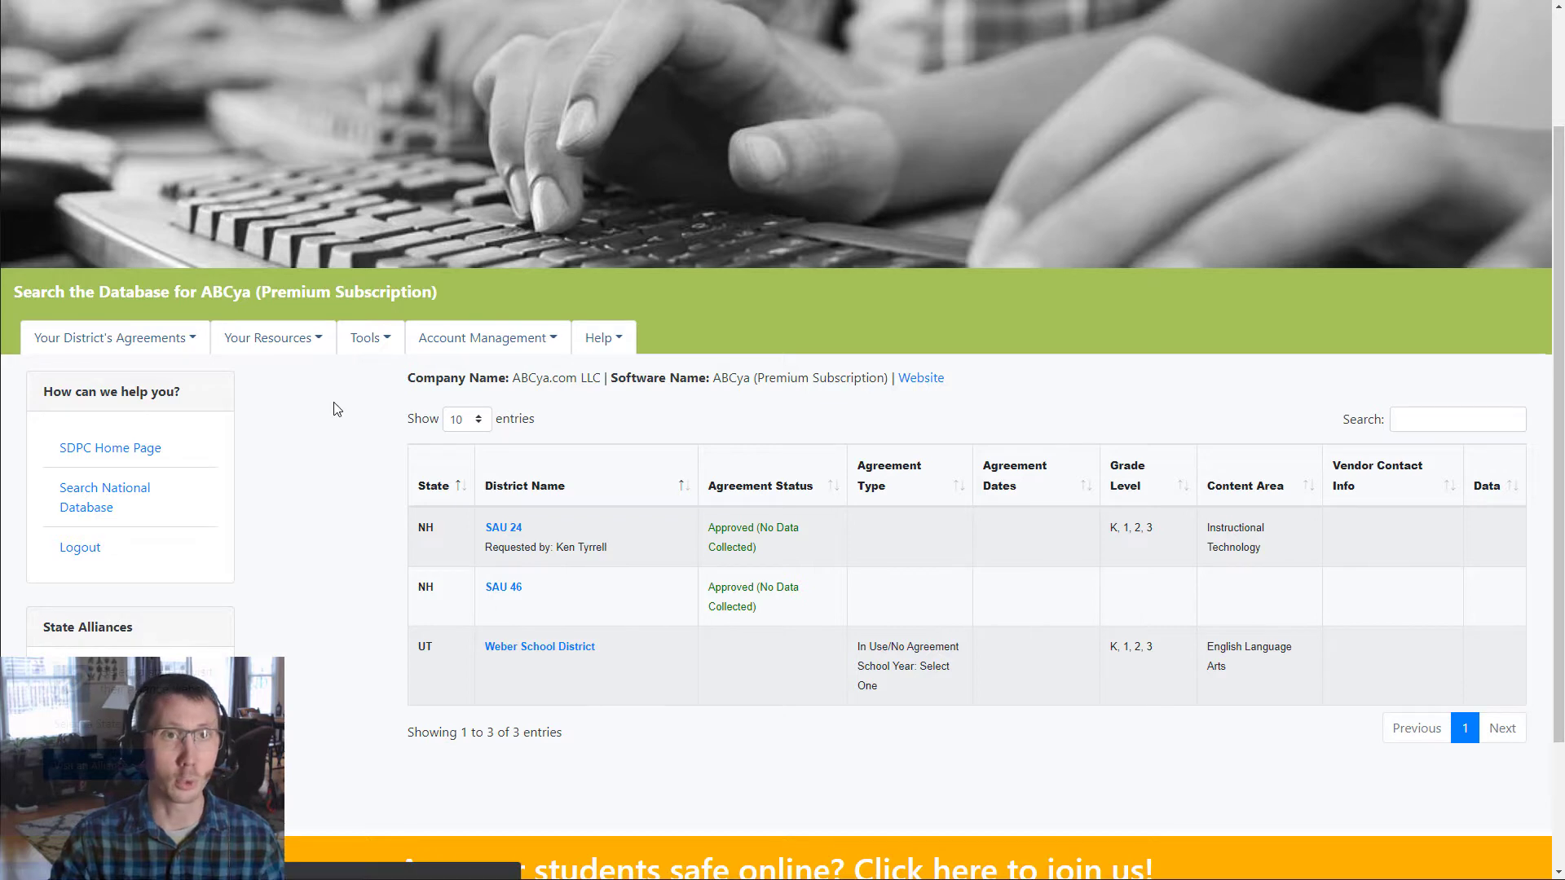
# Return to the database search, search for the resource CrisisGo, and examine the listed districts' agreements and vendor contacts.
pyautogui.hotkey('alt', 'Left')
pyautogui.click(895, 443)
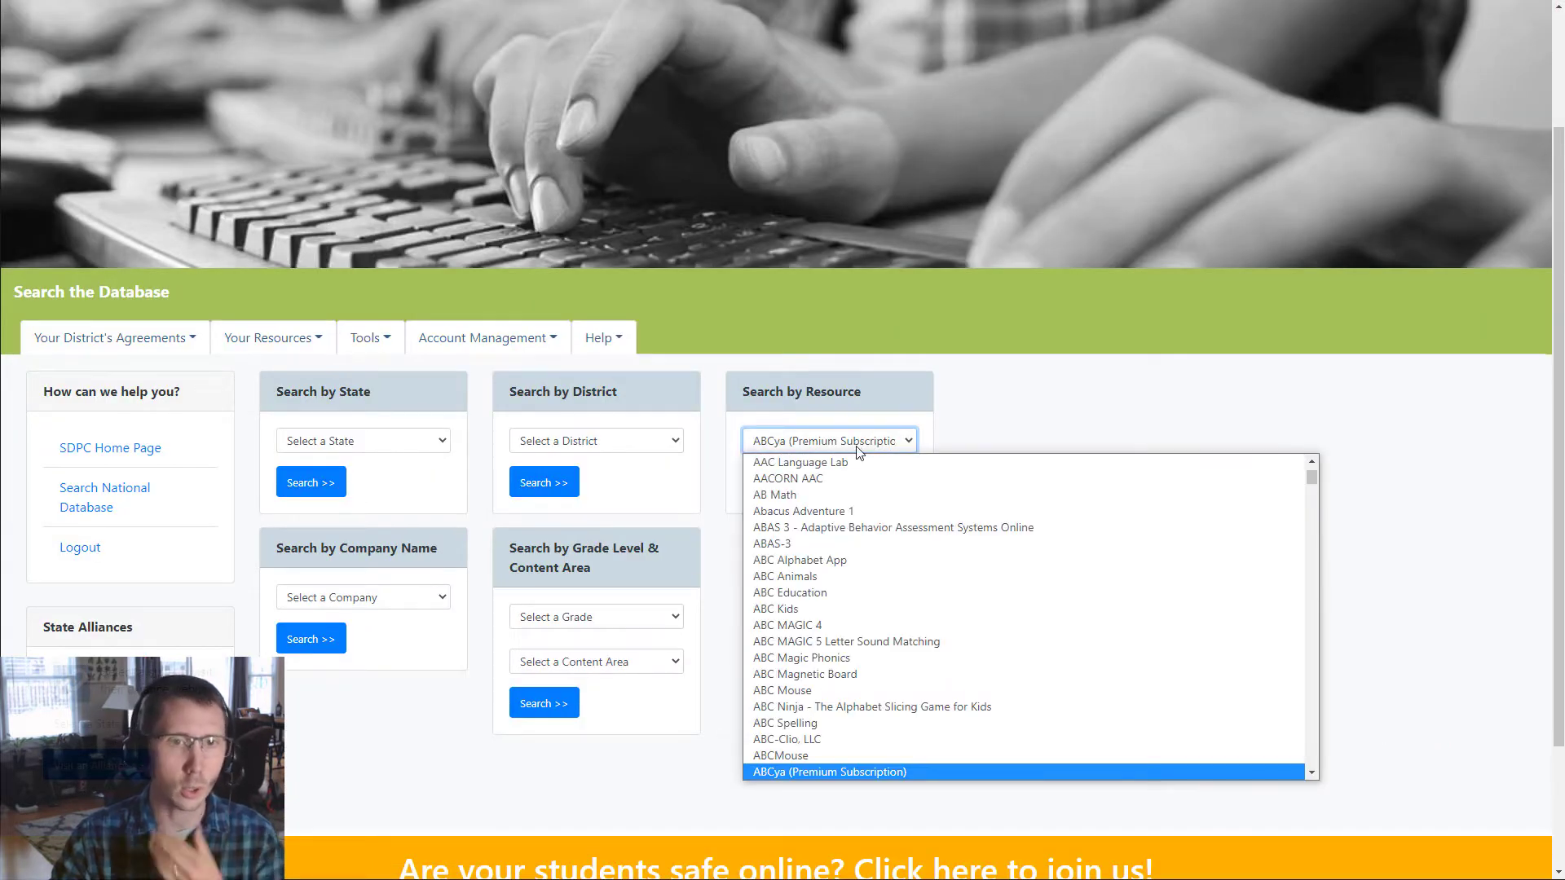
pyautogui.click(859, 441)
pyautogui.click(863, 440)
pyautogui.write('cris')
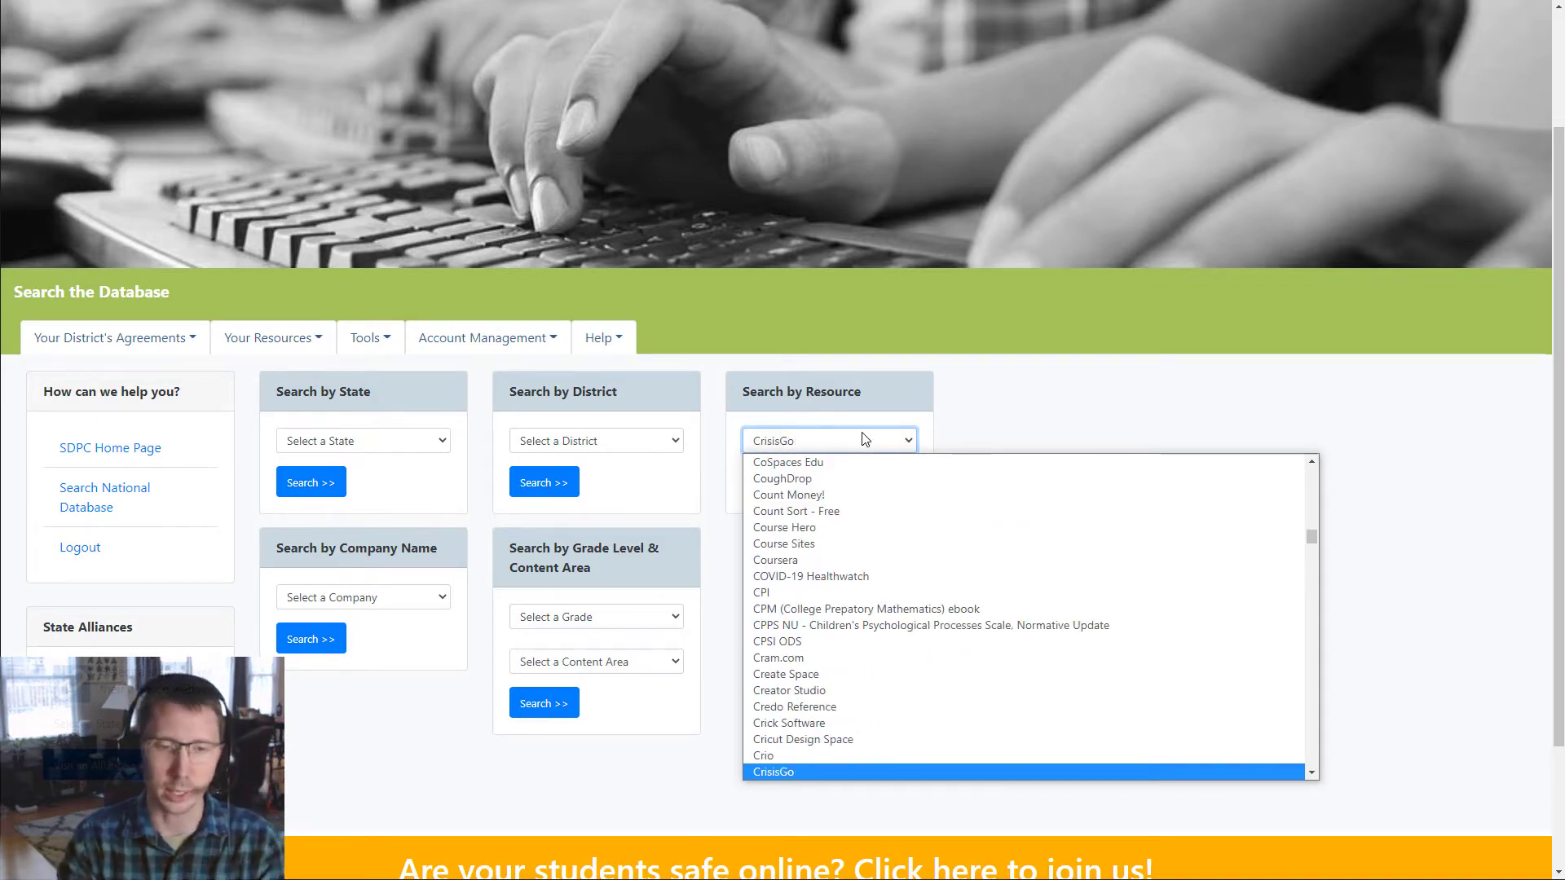
pyautogui.press('Return')
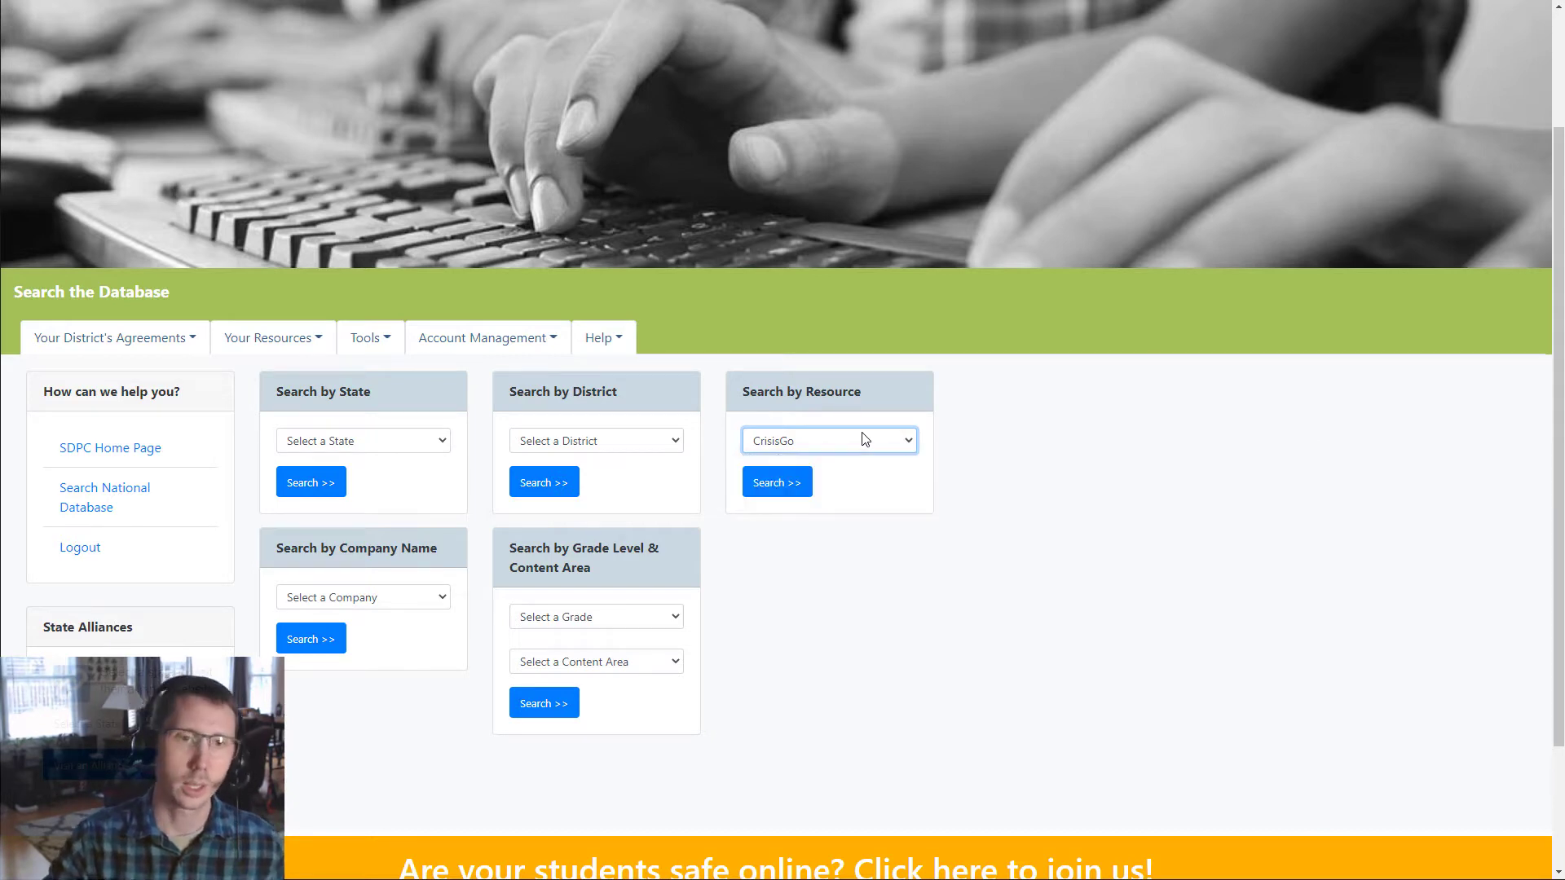
pyautogui.click(797, 482)
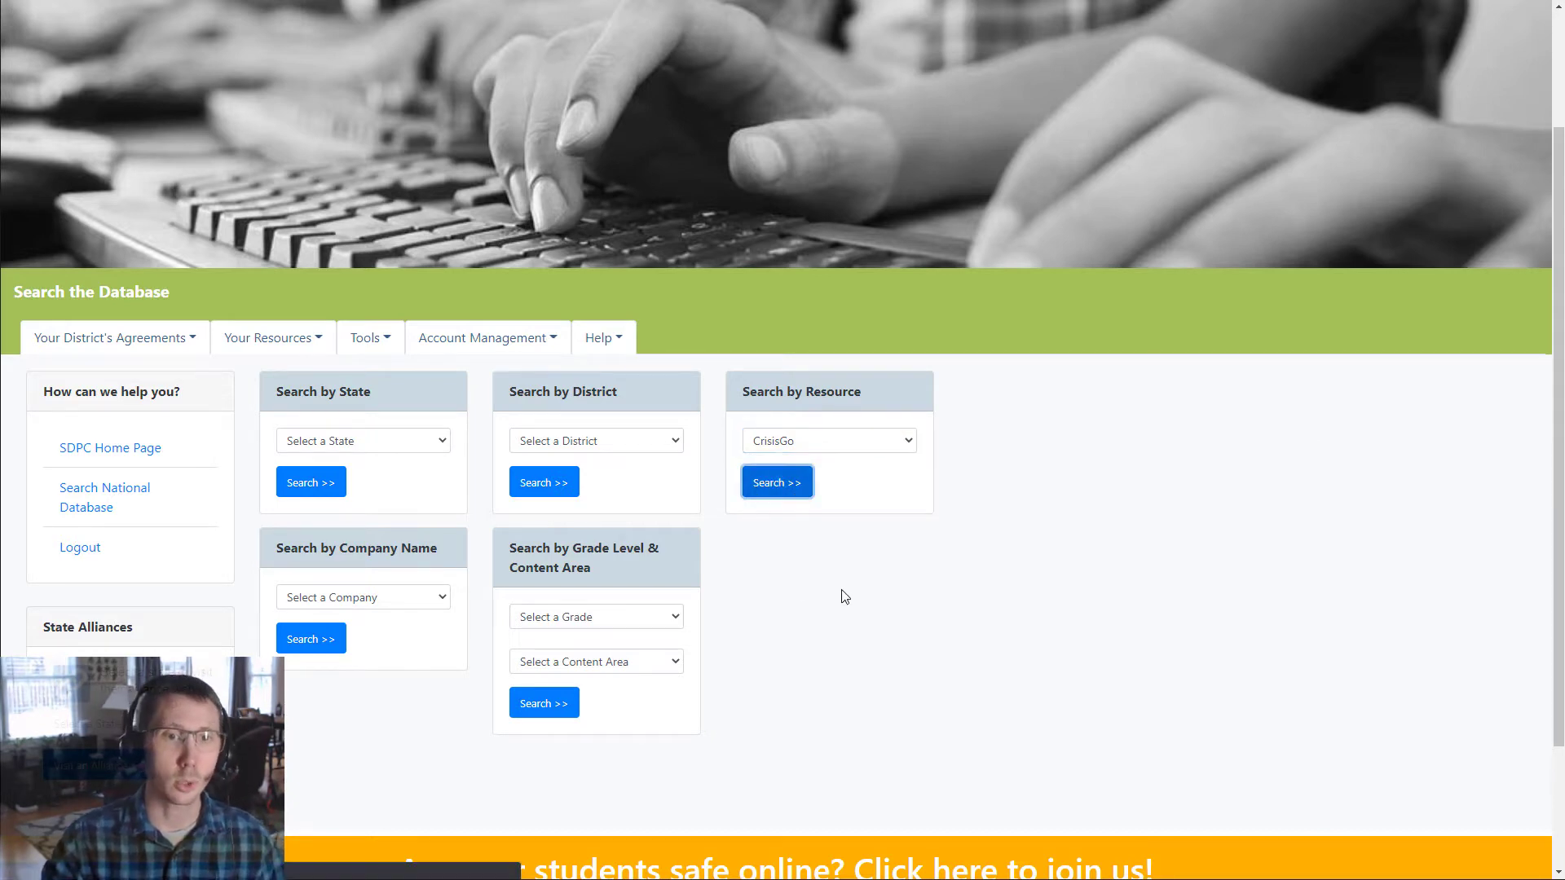
pyautogui.scroll(-3, 376, 681)
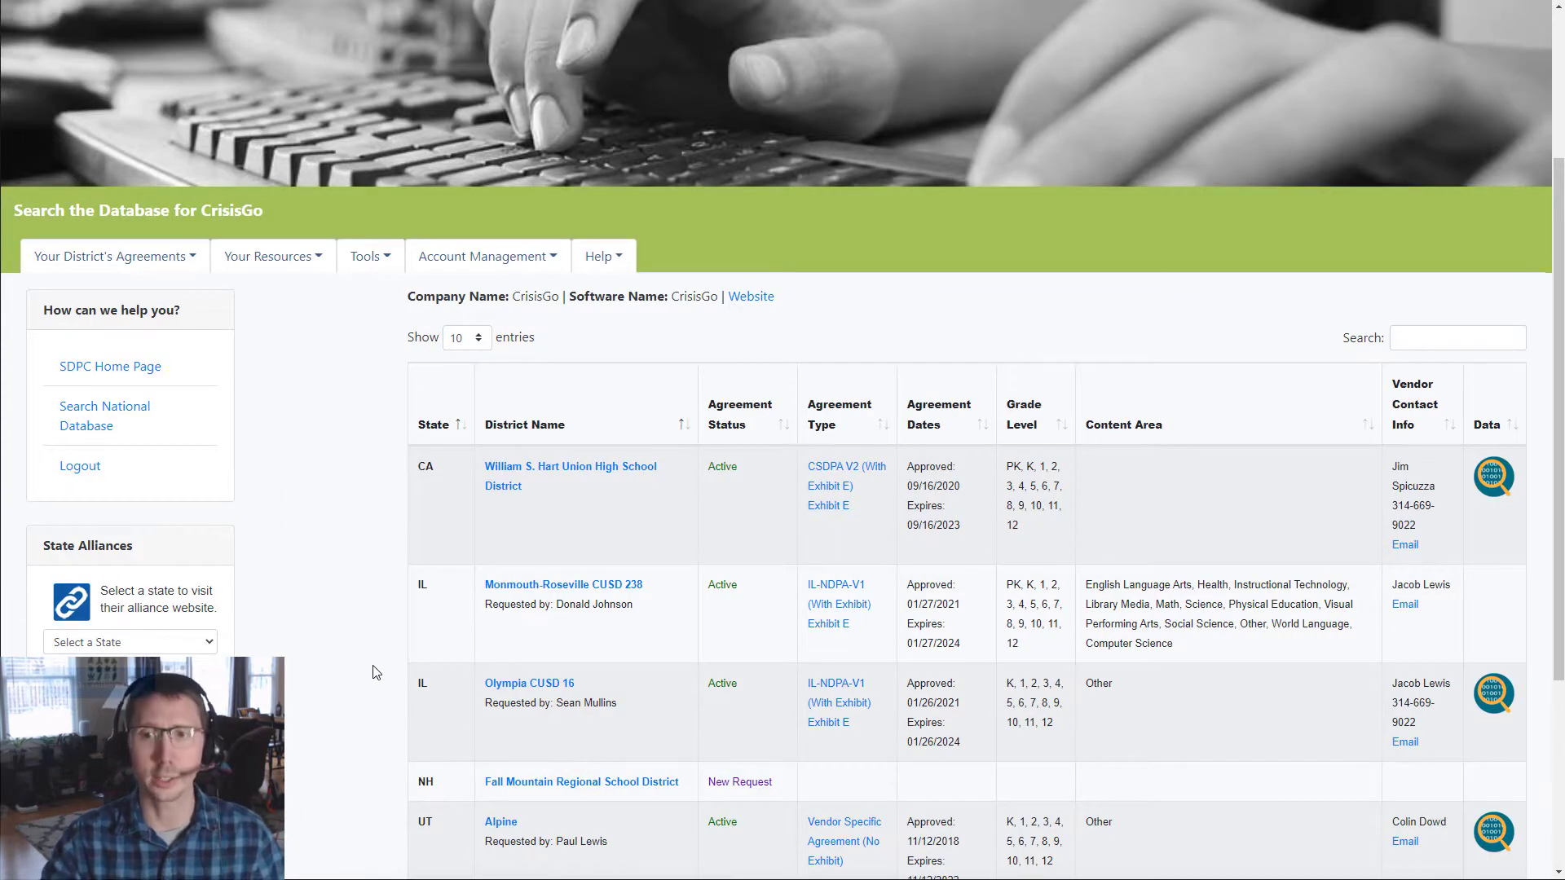
pyautogui.scroll(-3, 400, 668)
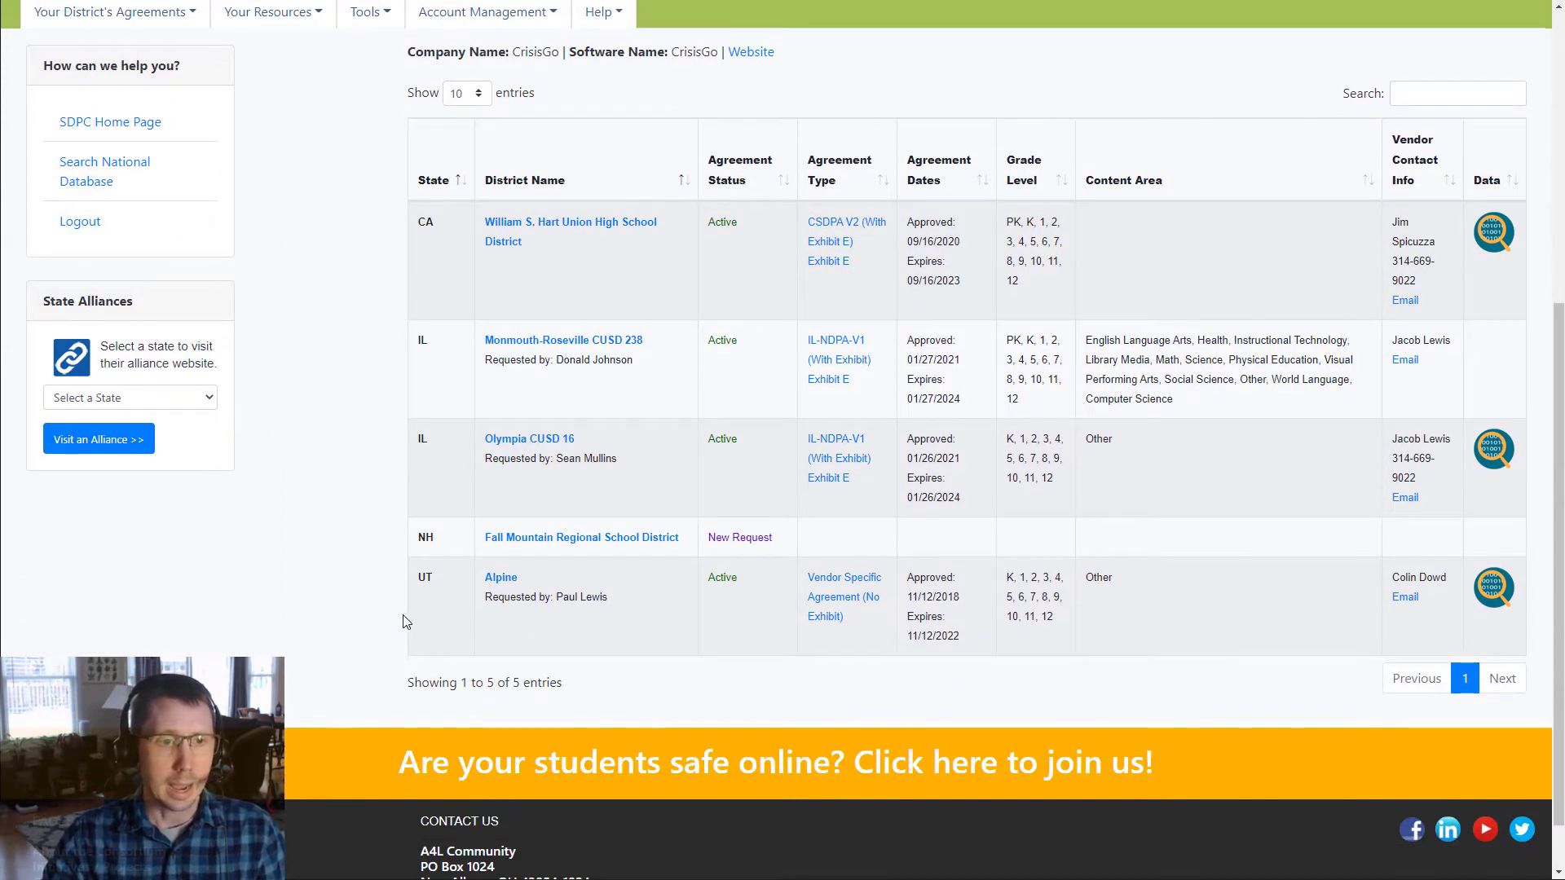
pyautogui.scroll(2, 415, 653)
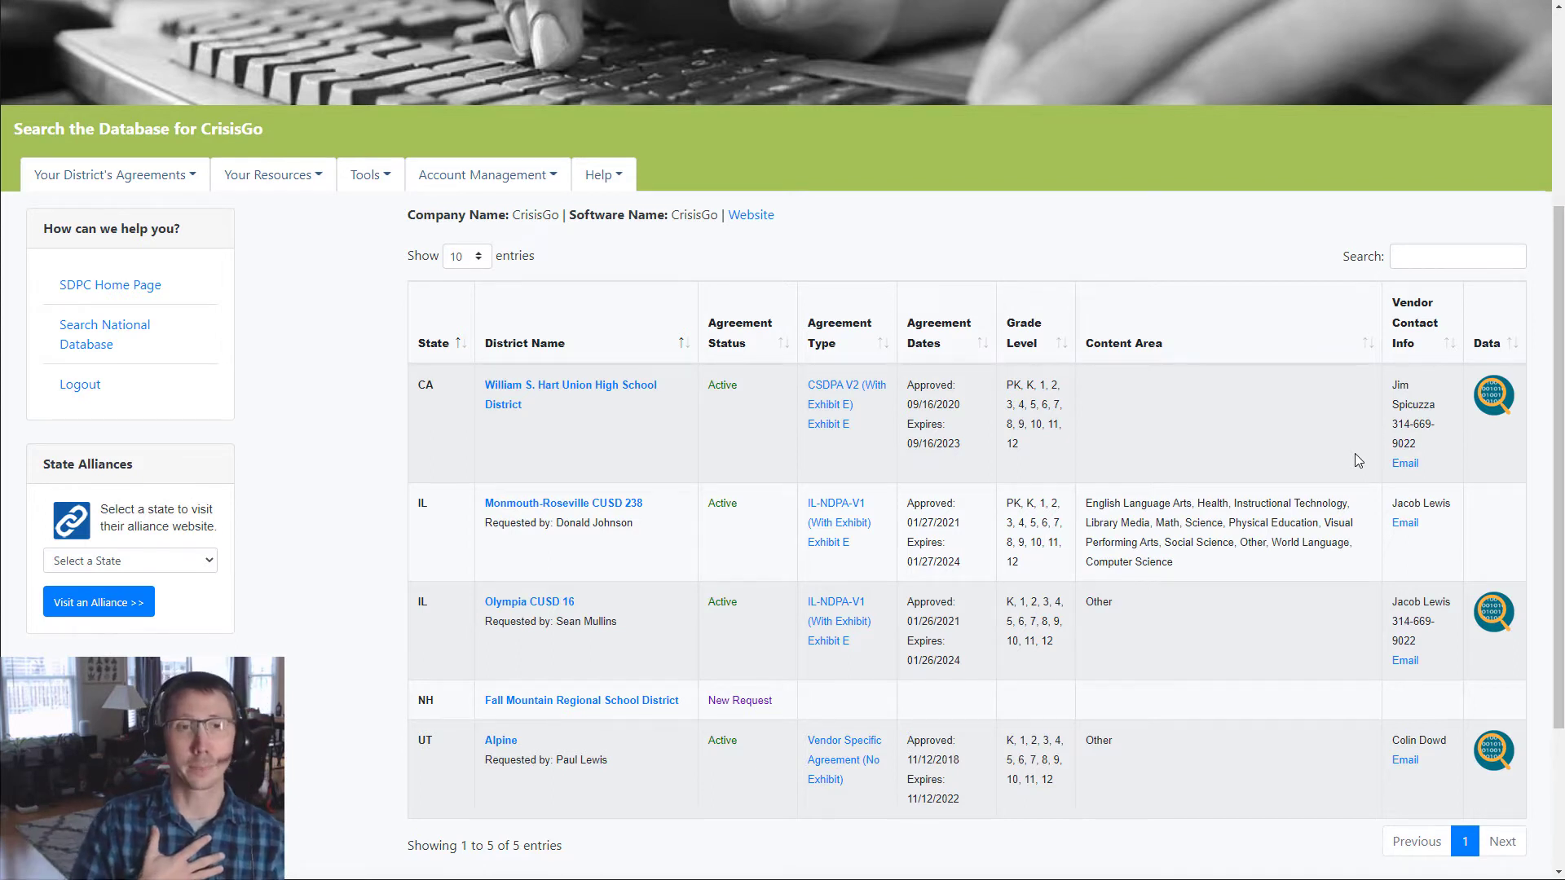
pyautogui.moveTo(1433, 448); pyautogui.dragTo(1395, 387)
pyautogui.click(1403, 386)
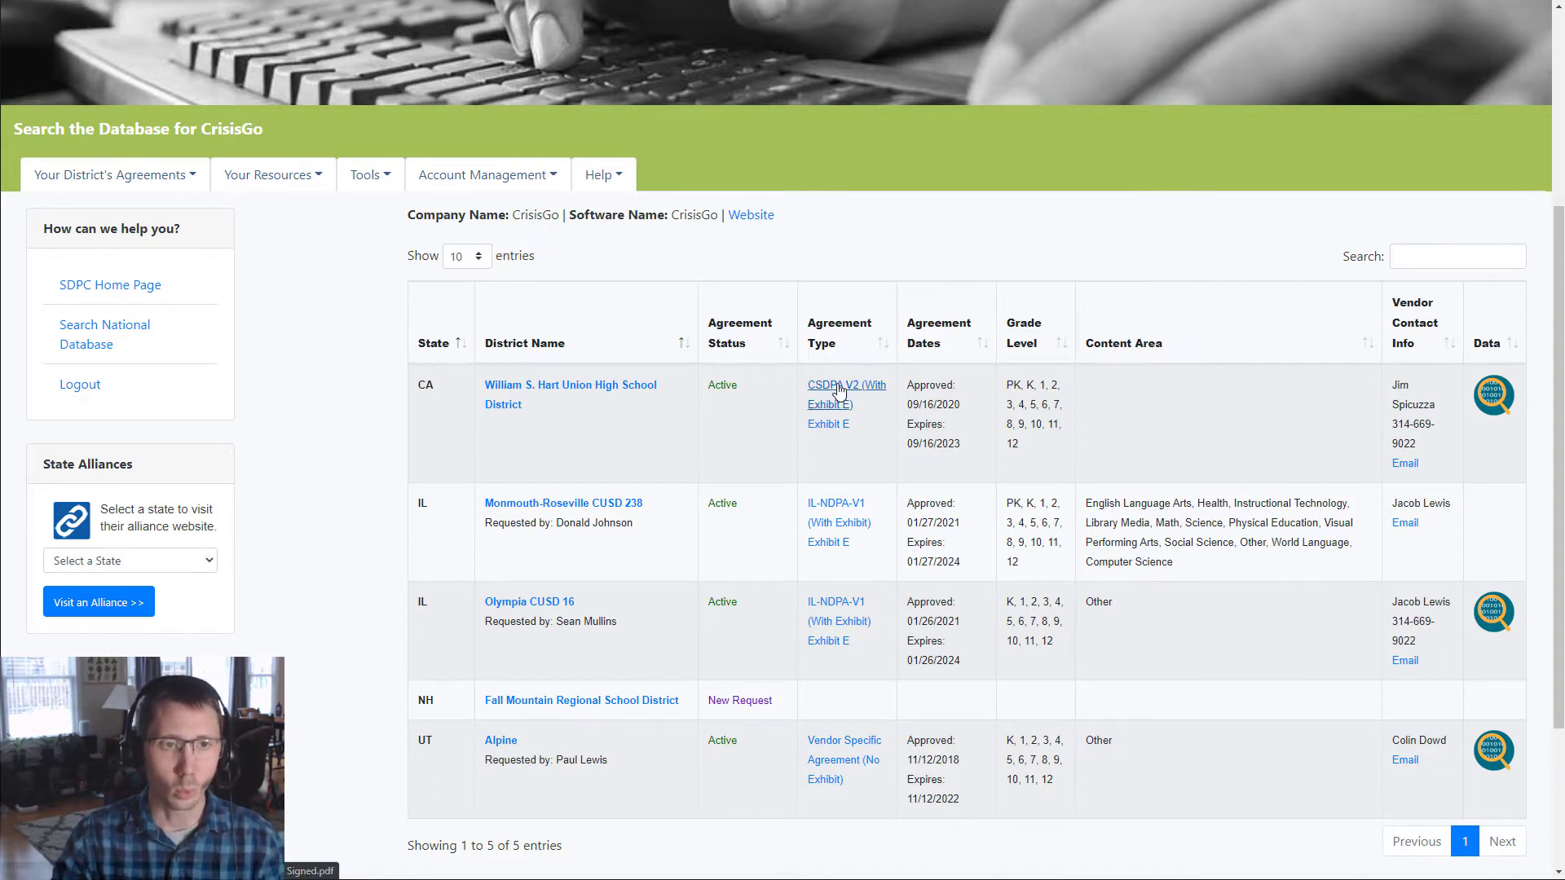
# Open the California district's signed CSDPA V2 agreement for CrisisGo, examine its Exhibit E general offer of terms, and close the document.
pyautogui.click(839, 390)
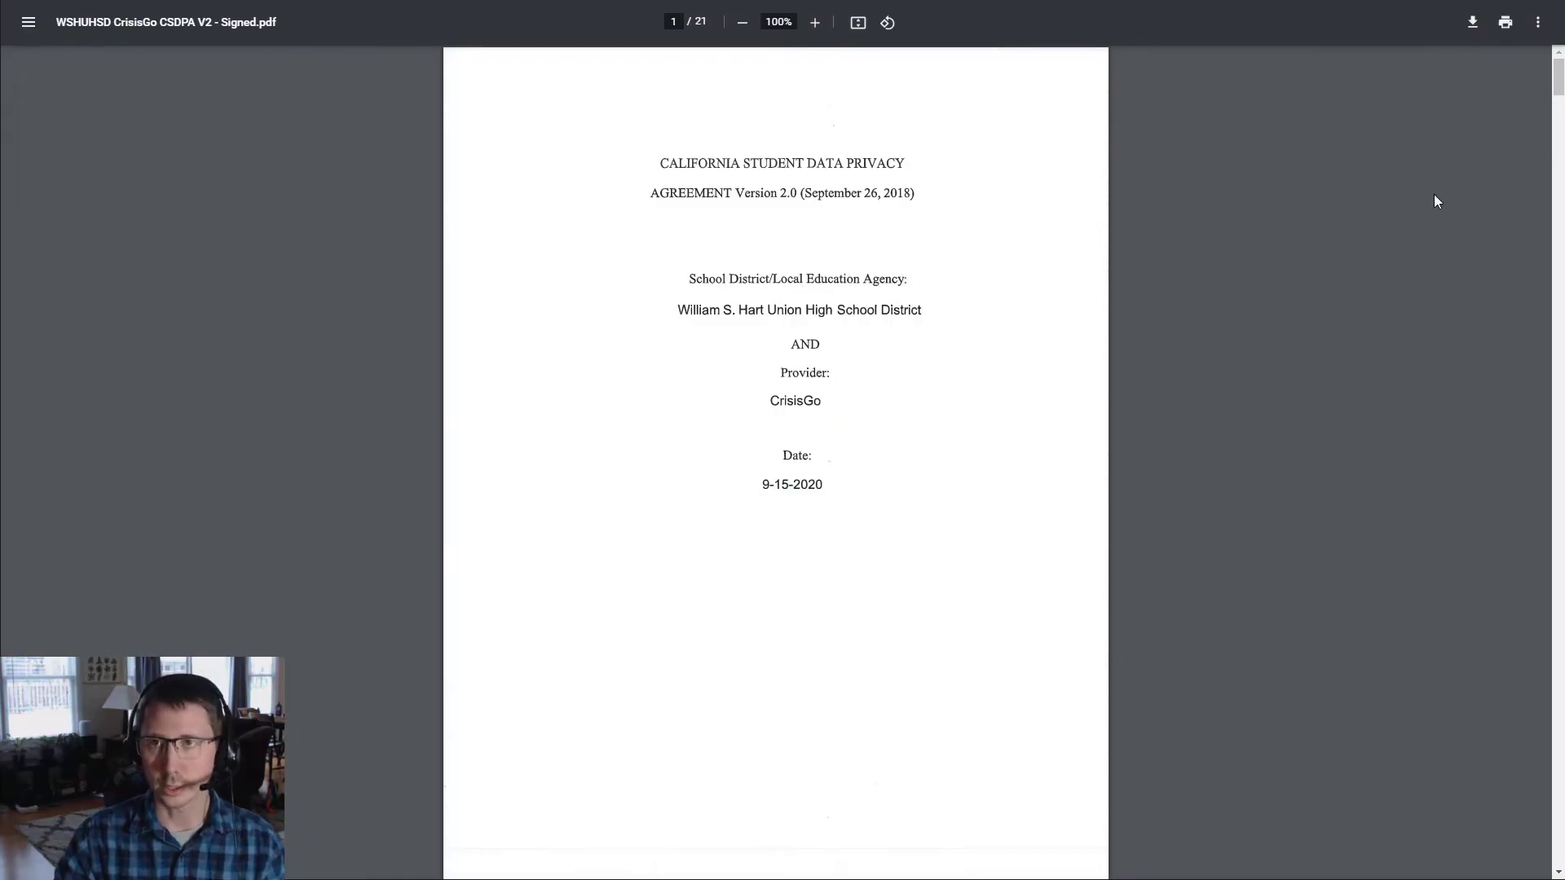
pyautogui.moveTo(1557, 91); pyautogui.dragTo(1557, 392)
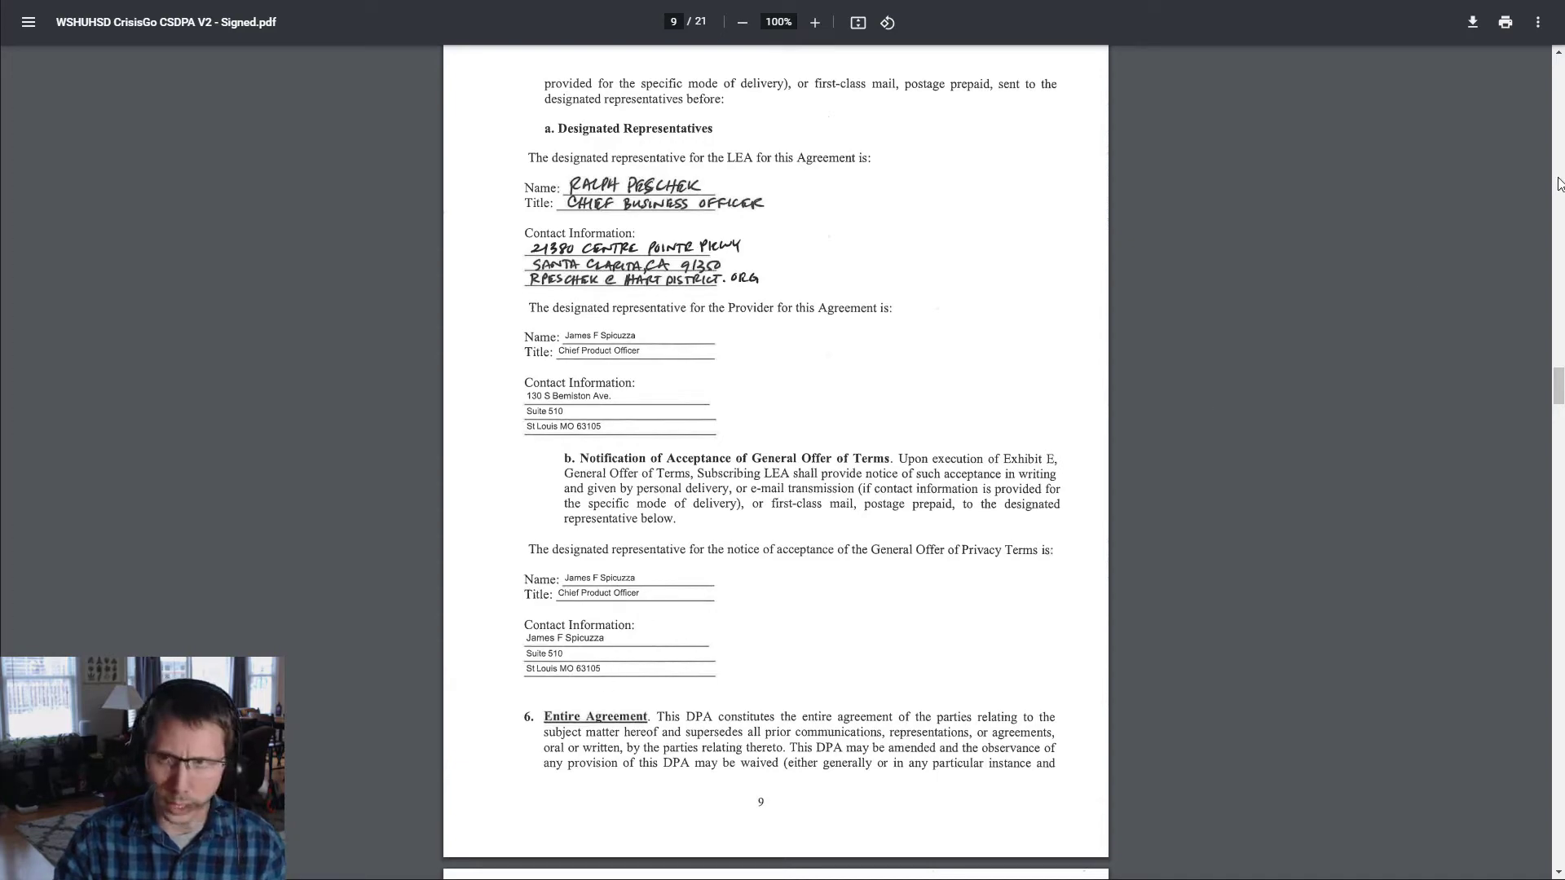
pyautogui.moveTo(1559, 387); pyautogui.dragTo(1560, 807)
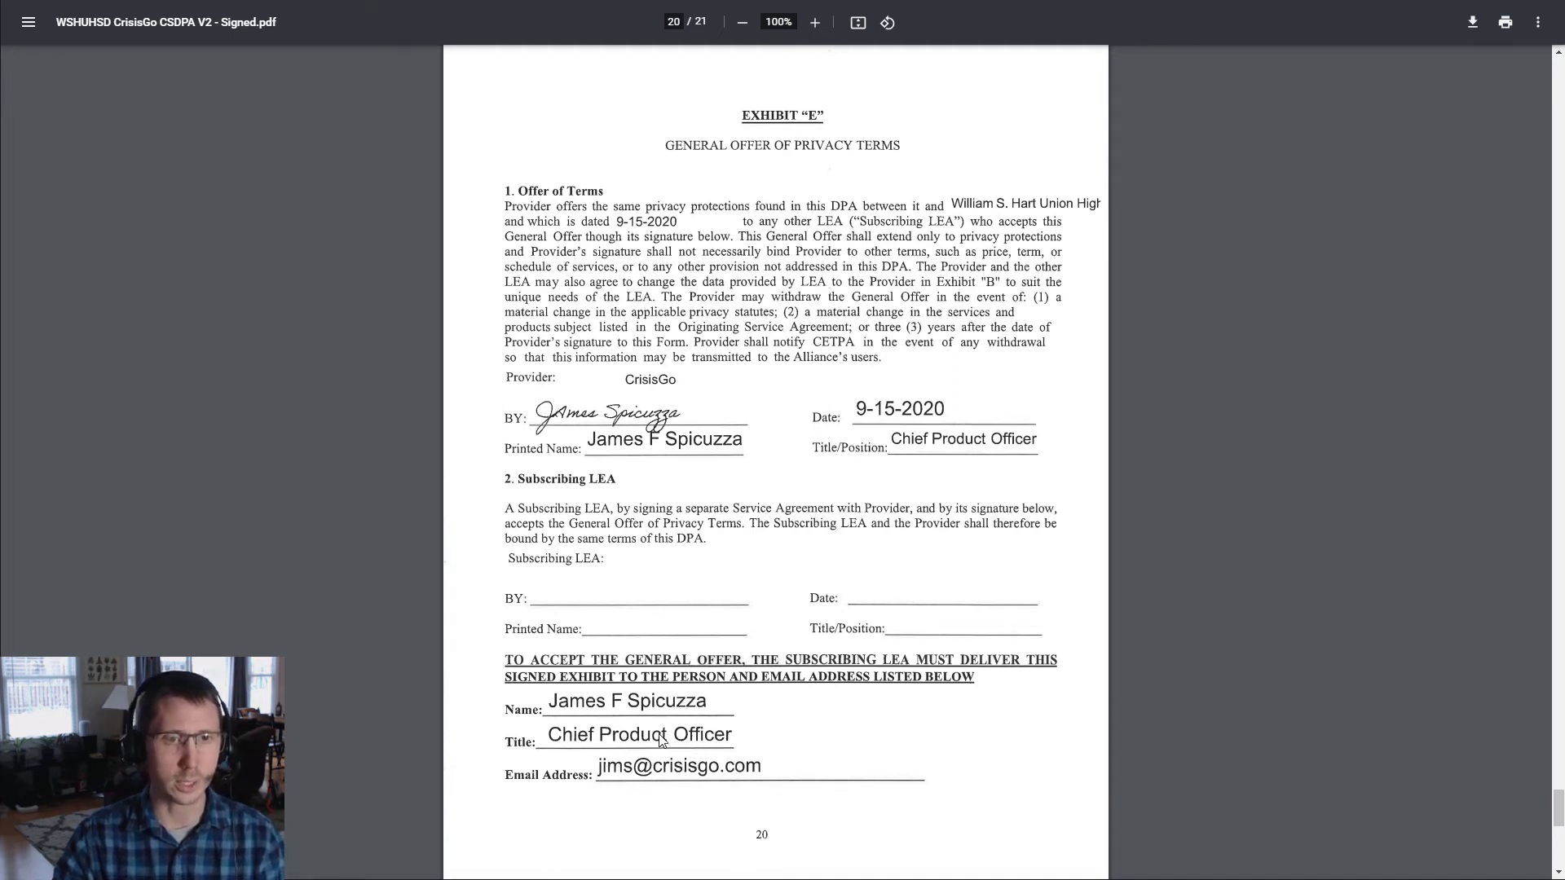
pyautogui.scroll(-1, 662, 743)
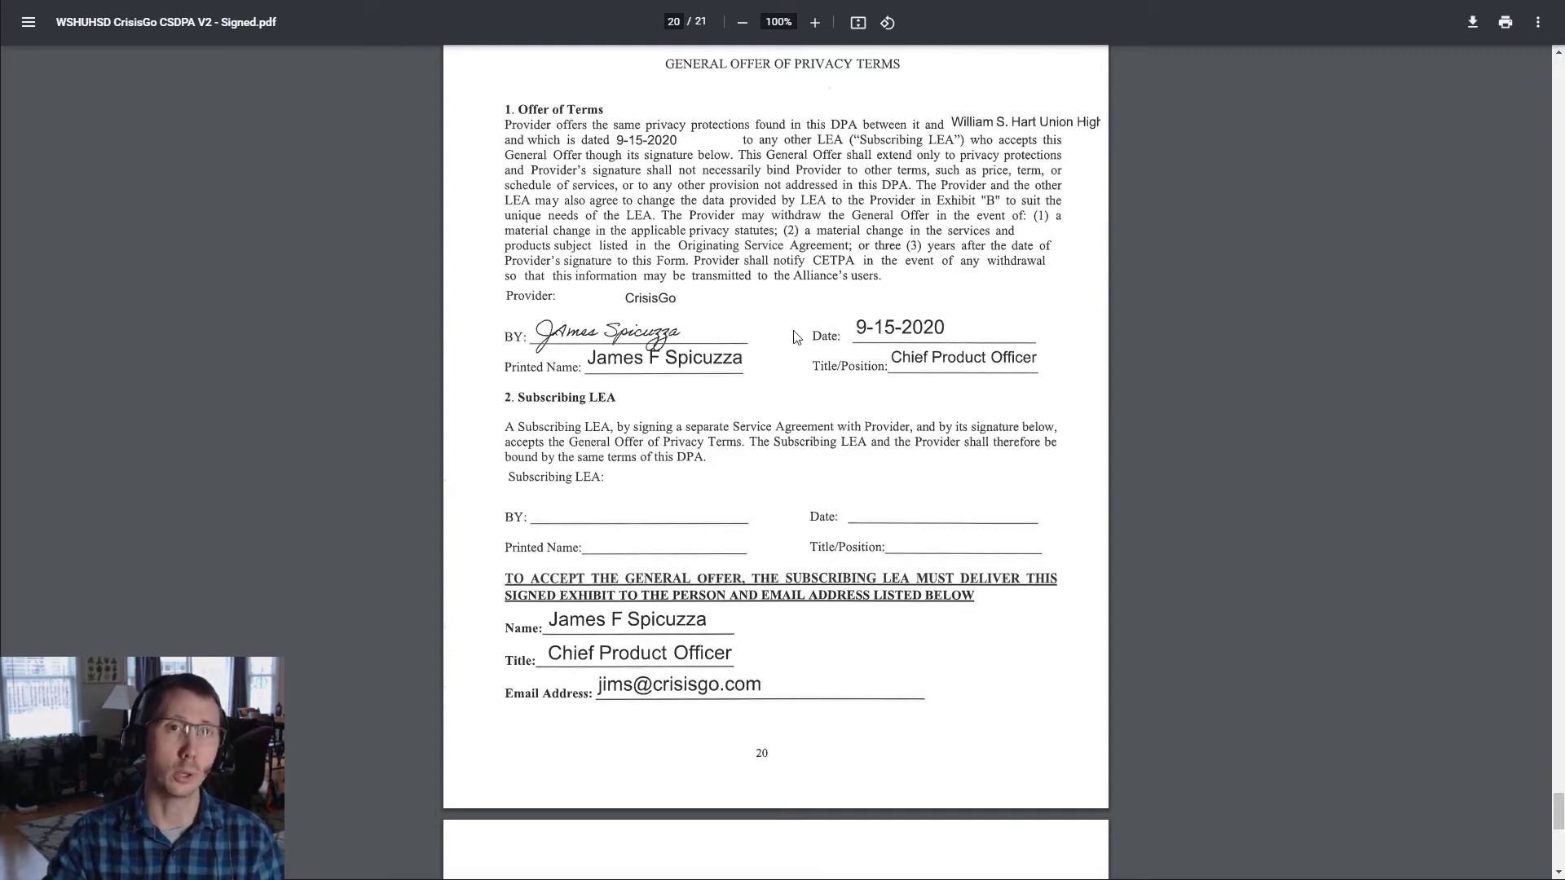
pyautogui.hotkey('ctrl', 'w')
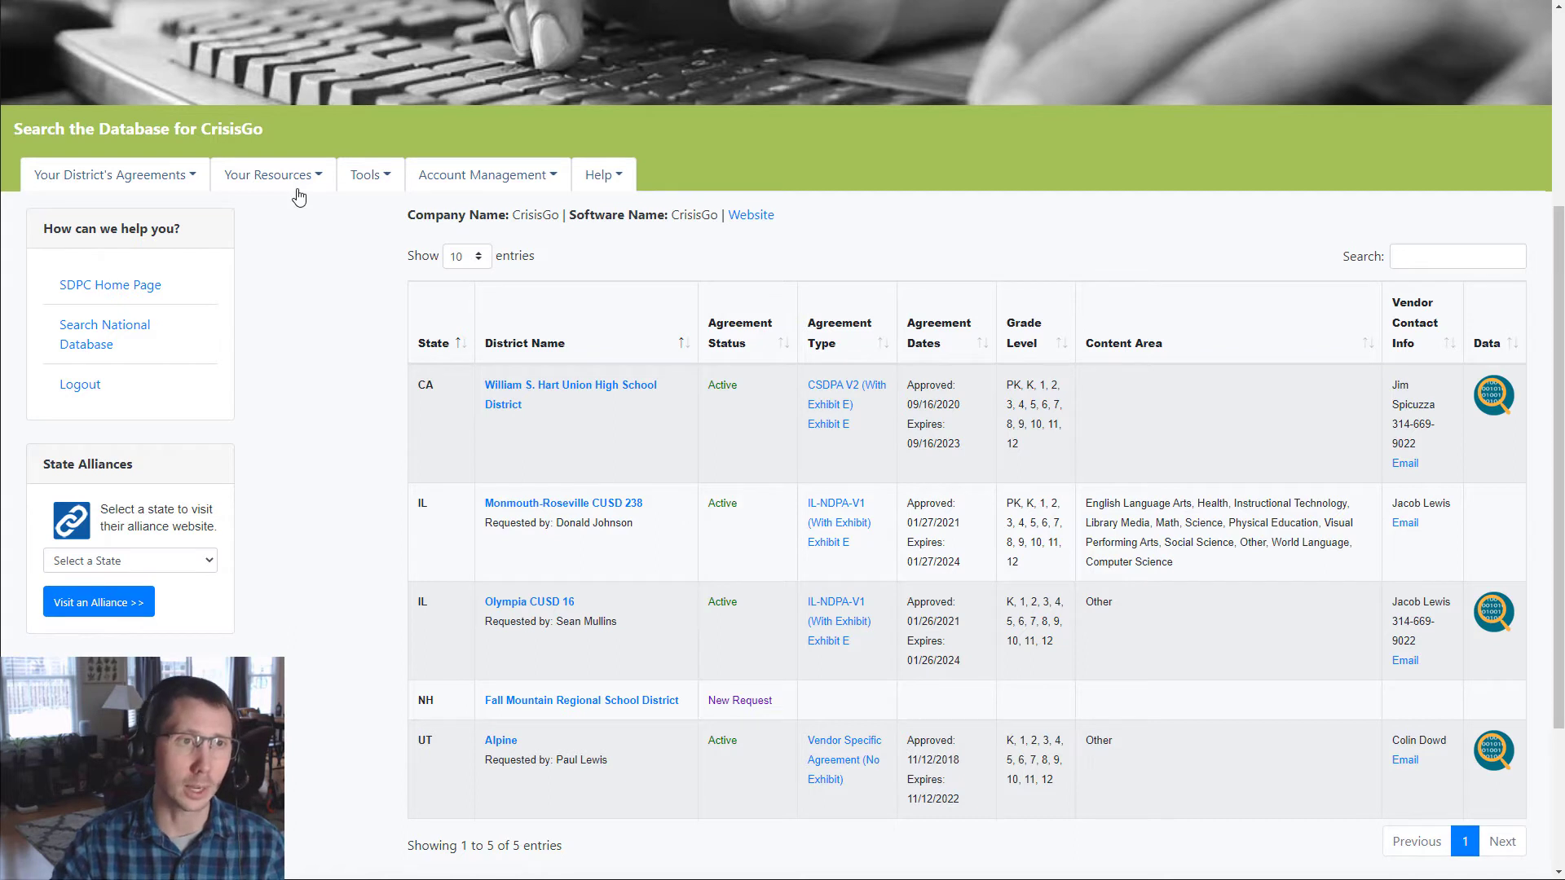
# Open the form for adding a new request to the district's agreements and look over its fields.
pyautogui.click(193, 181)
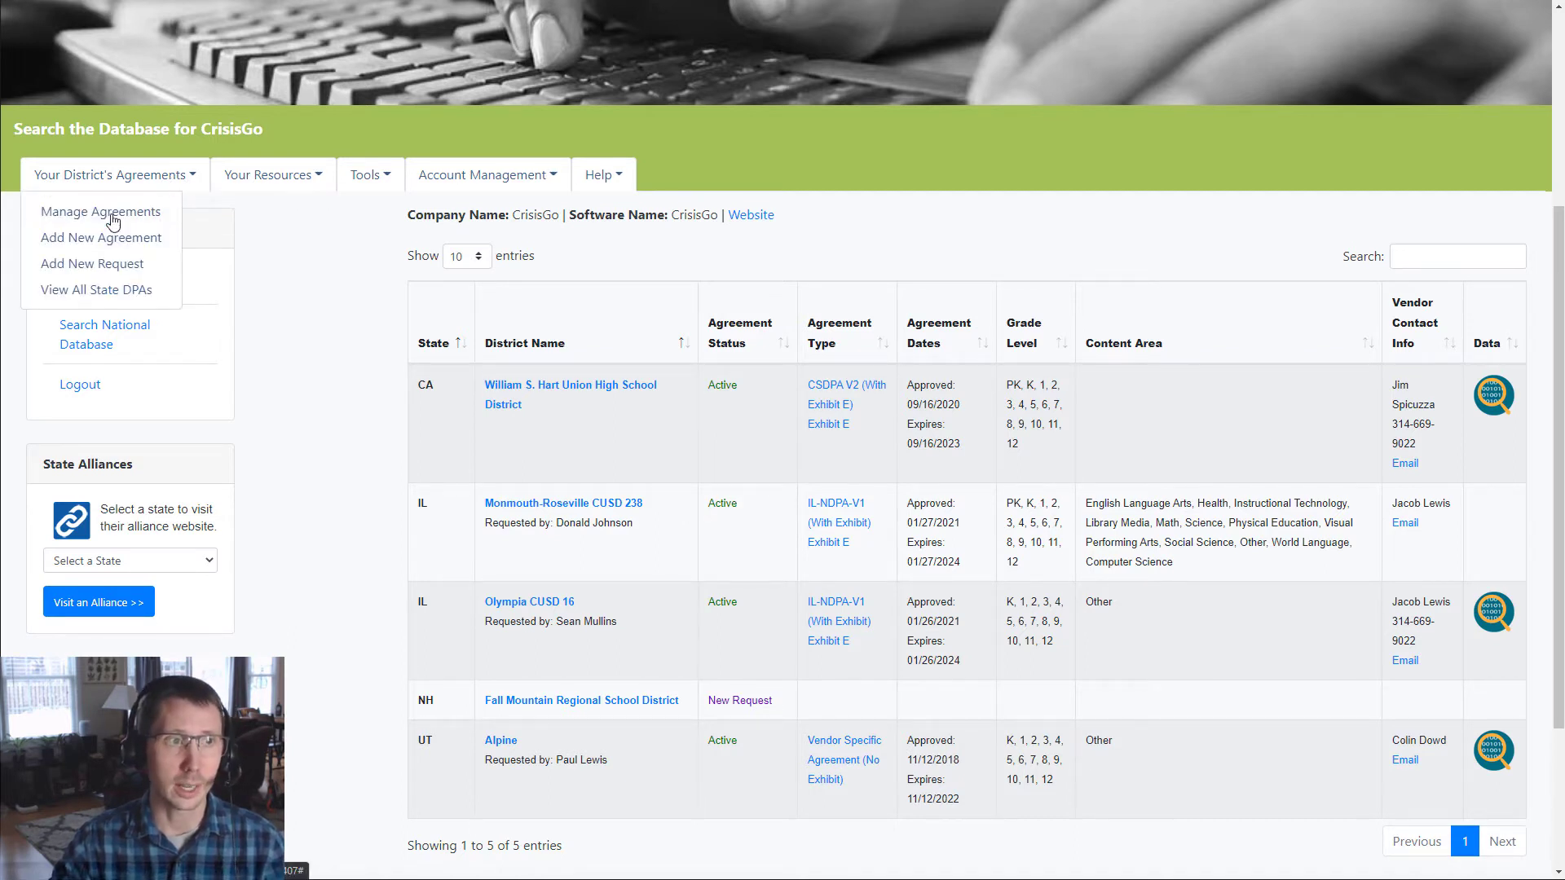
pyautogui.click(110, 265)
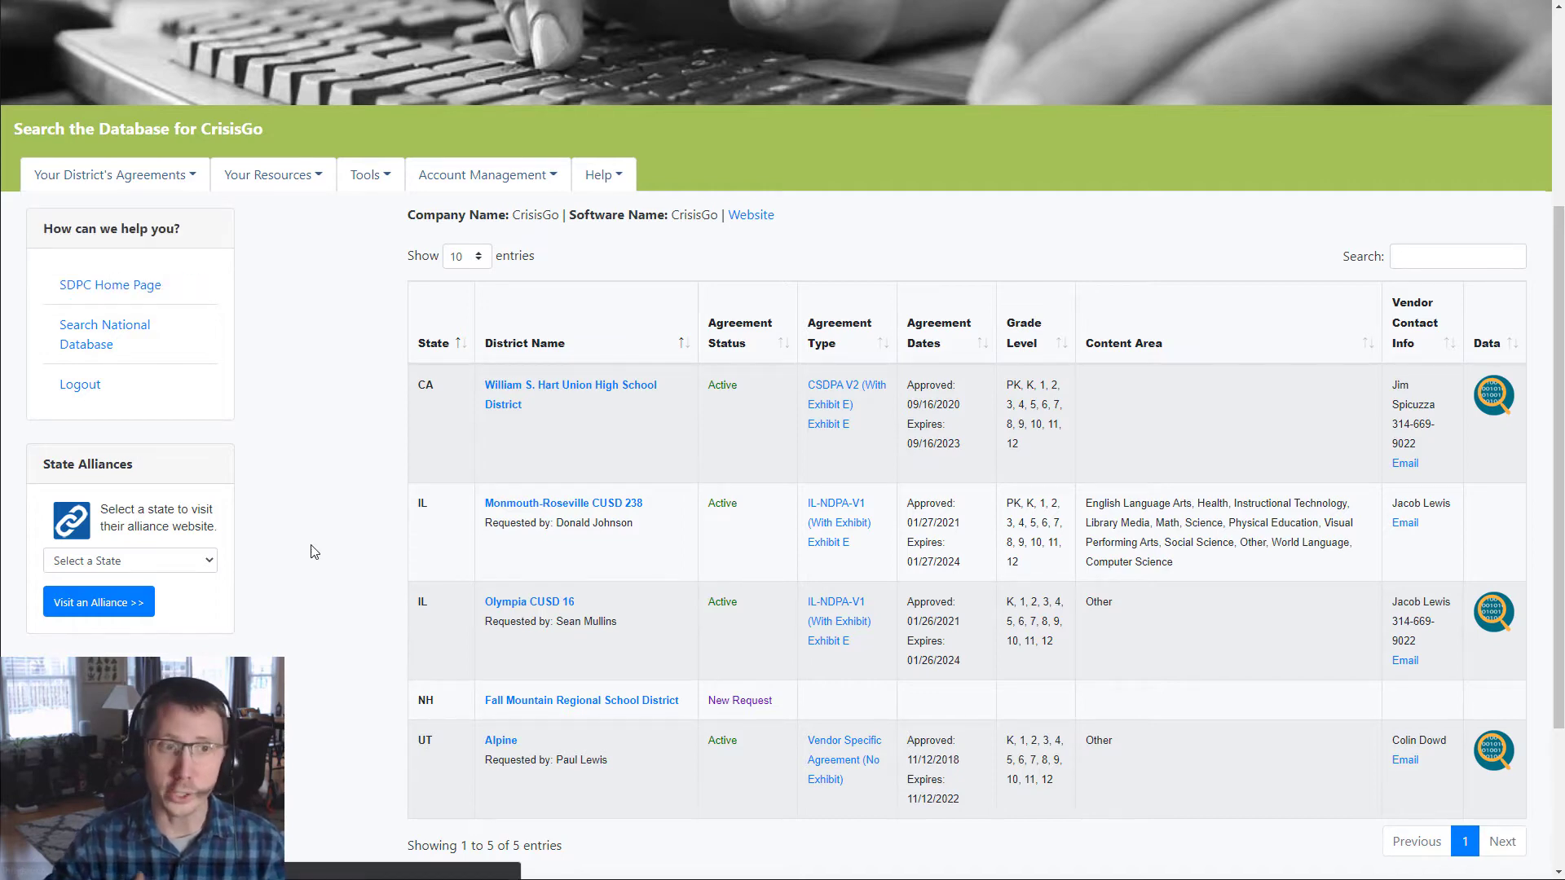
pyautogui.scroll(-3, 325, 639)
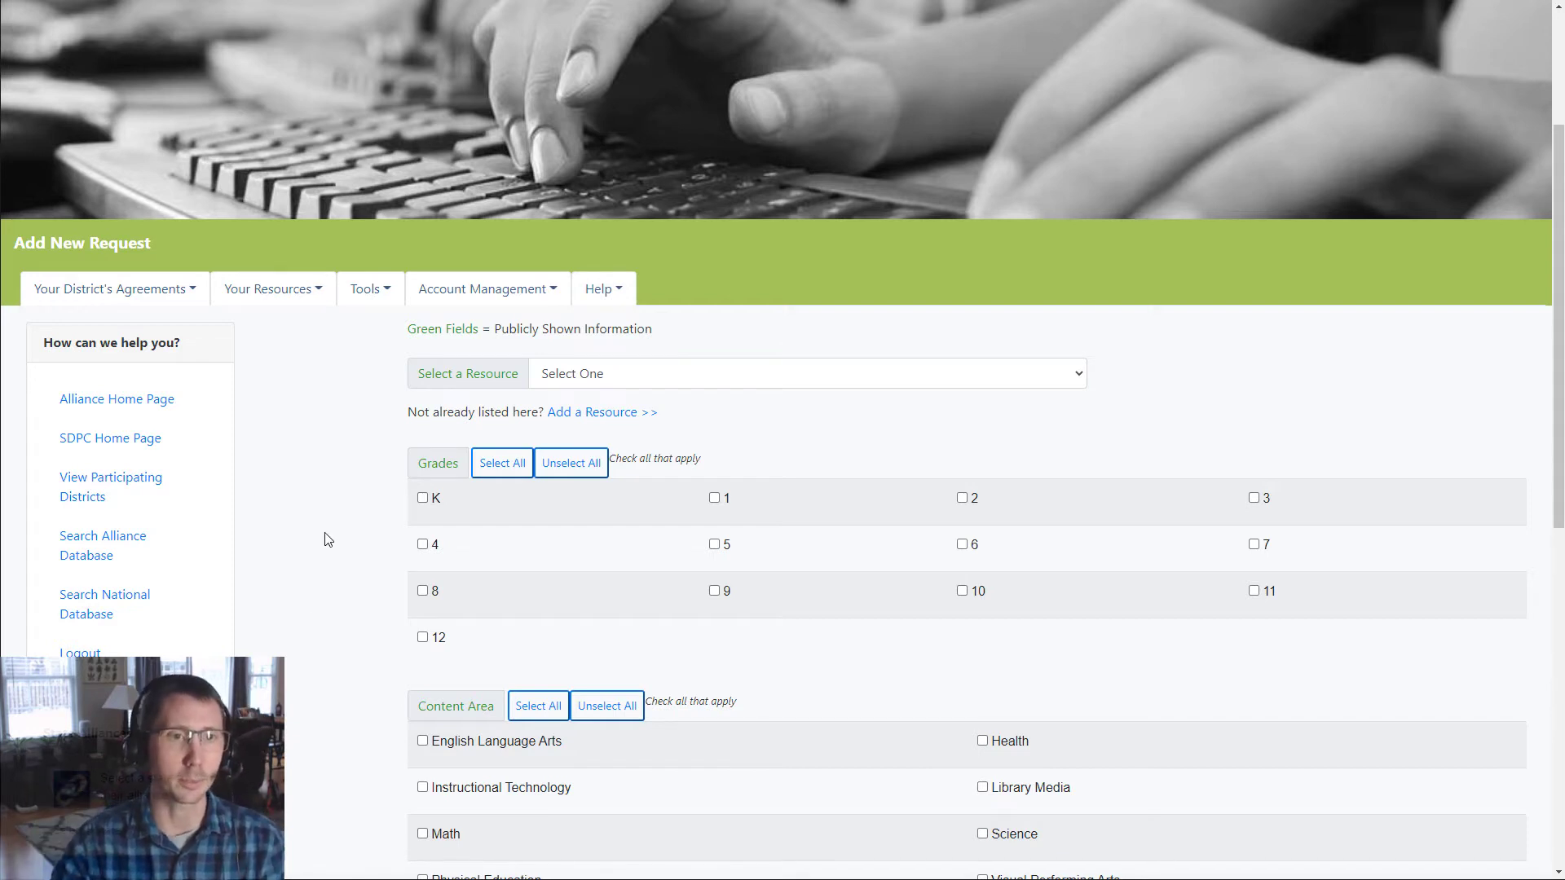
pyautogui.click(174, 297)
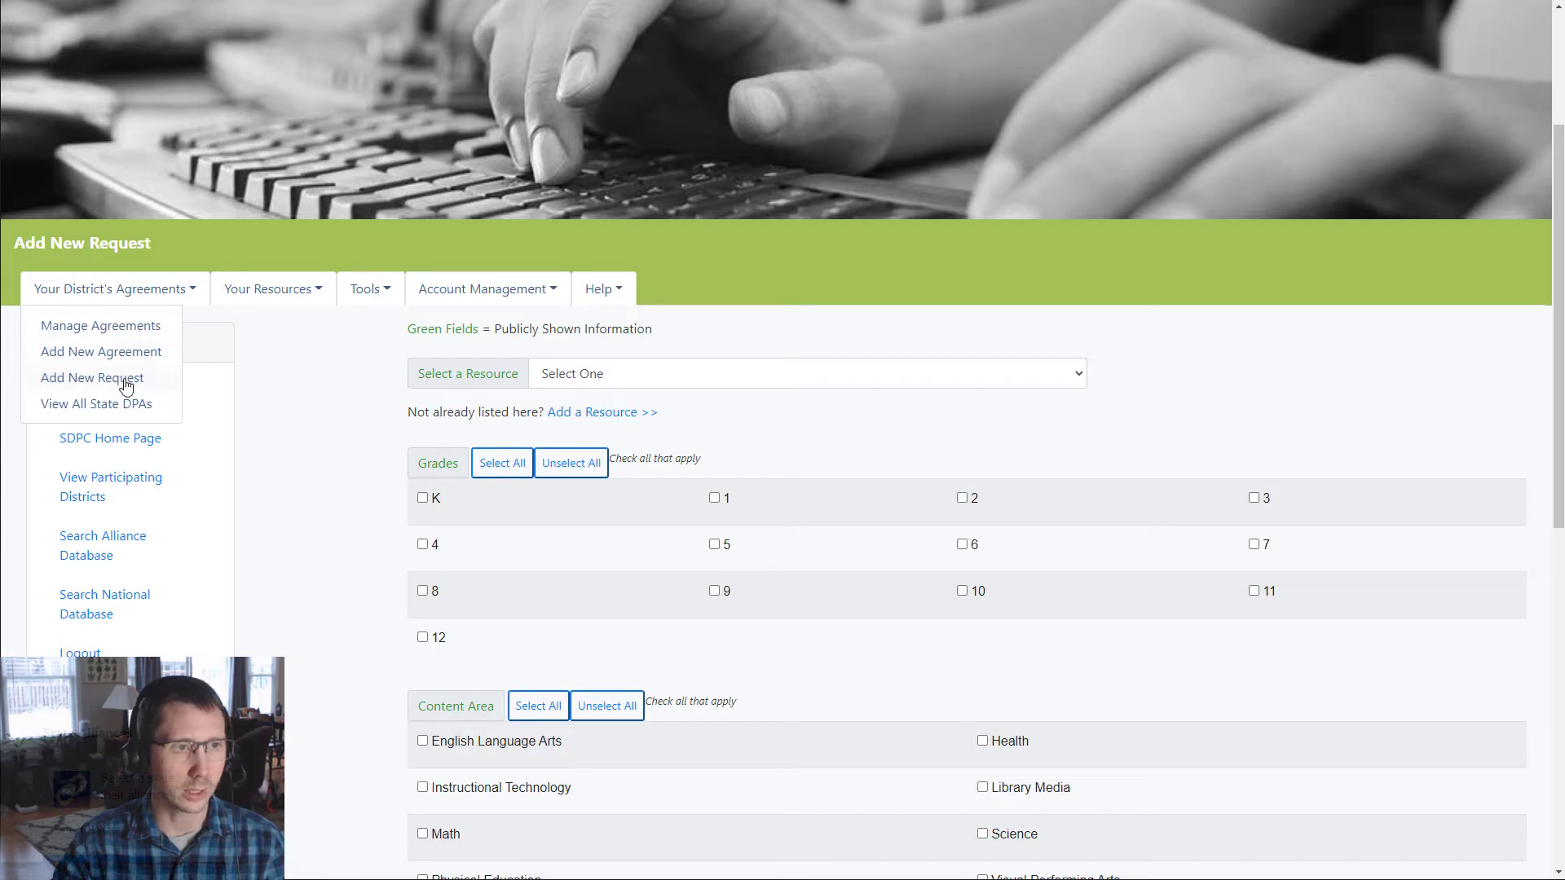
# Choose CrisisGo as the resource for the new request.
pyautogui.click(644, 375)
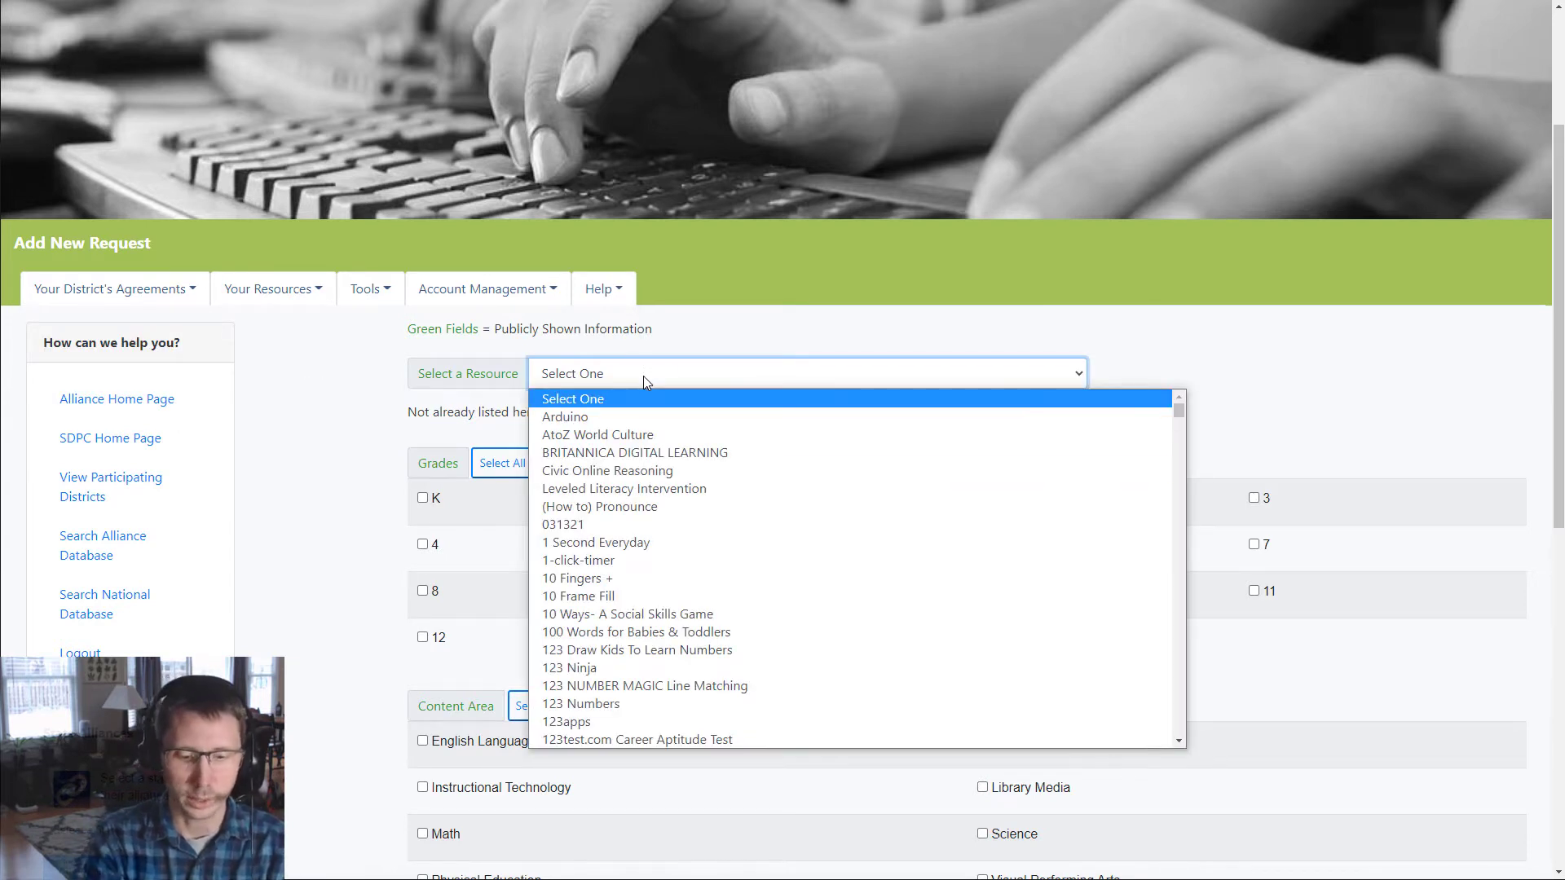
pyautogui.write('cris')
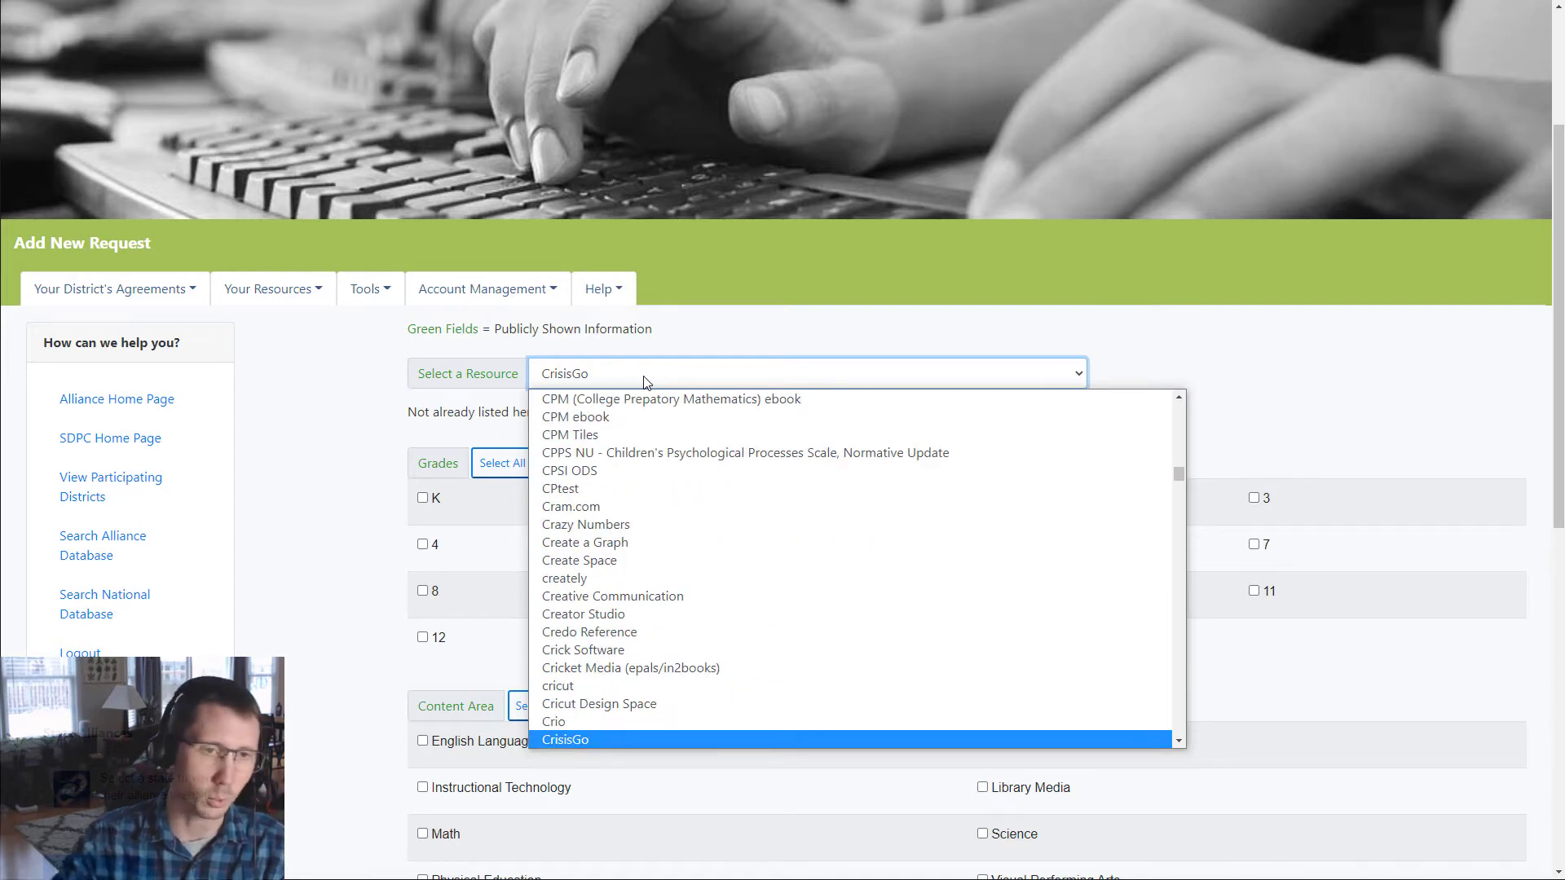
pyautogui.scroll(-4, 638, 659)
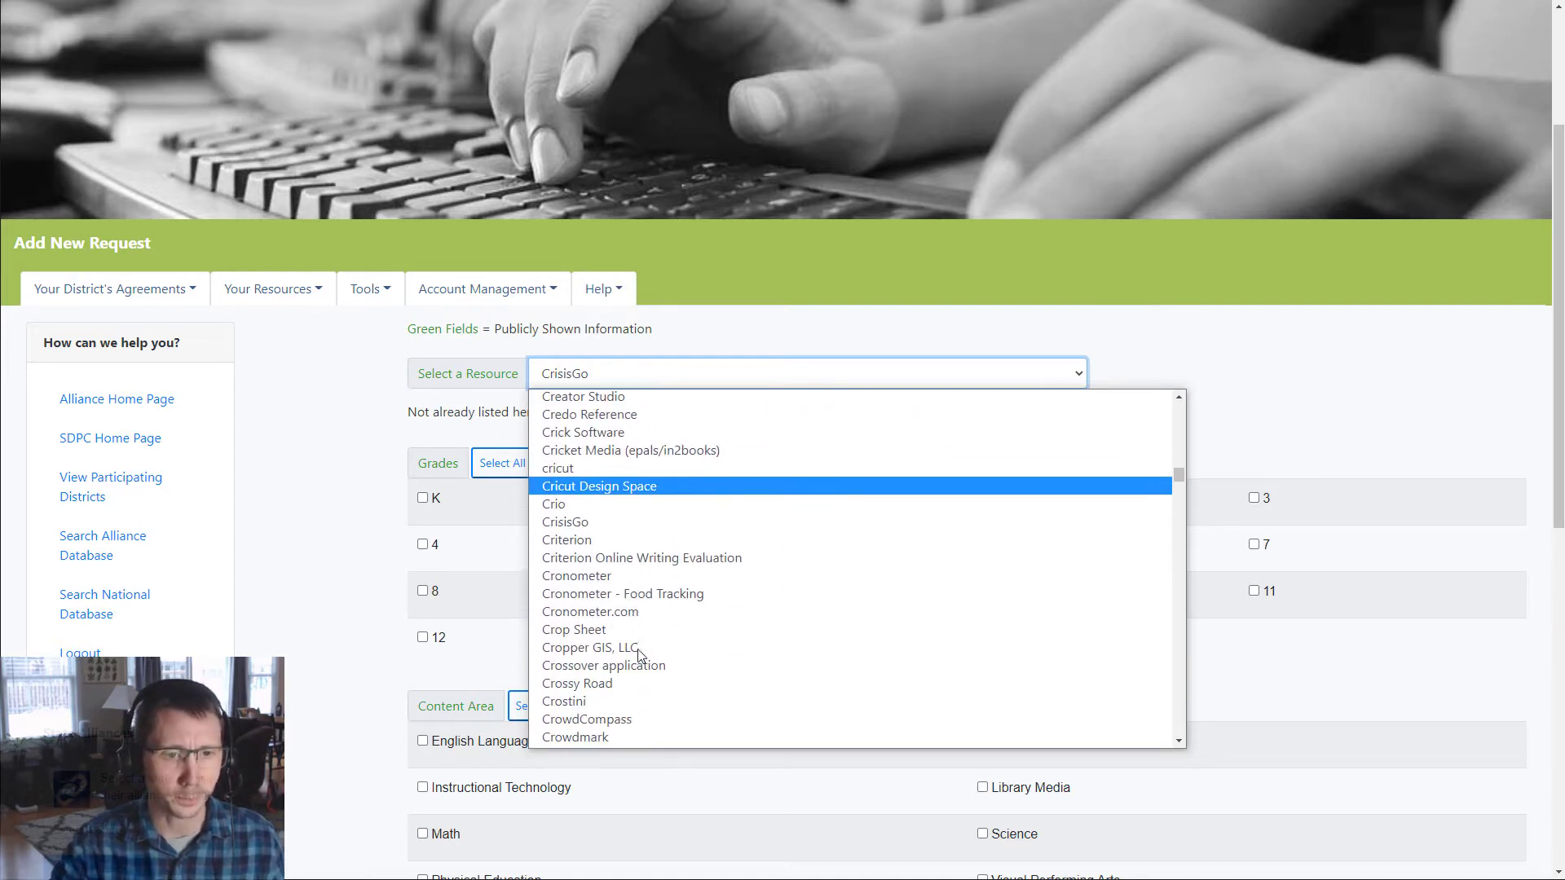
pyautogui.click(594, 431)
pyautogui.click(348, 436)
# Fill in the requestor's name and e-mail, and set the date the contract was sent to the vendor to 01/27/2021.
pyautogui.scroll(-2, 343, 438)
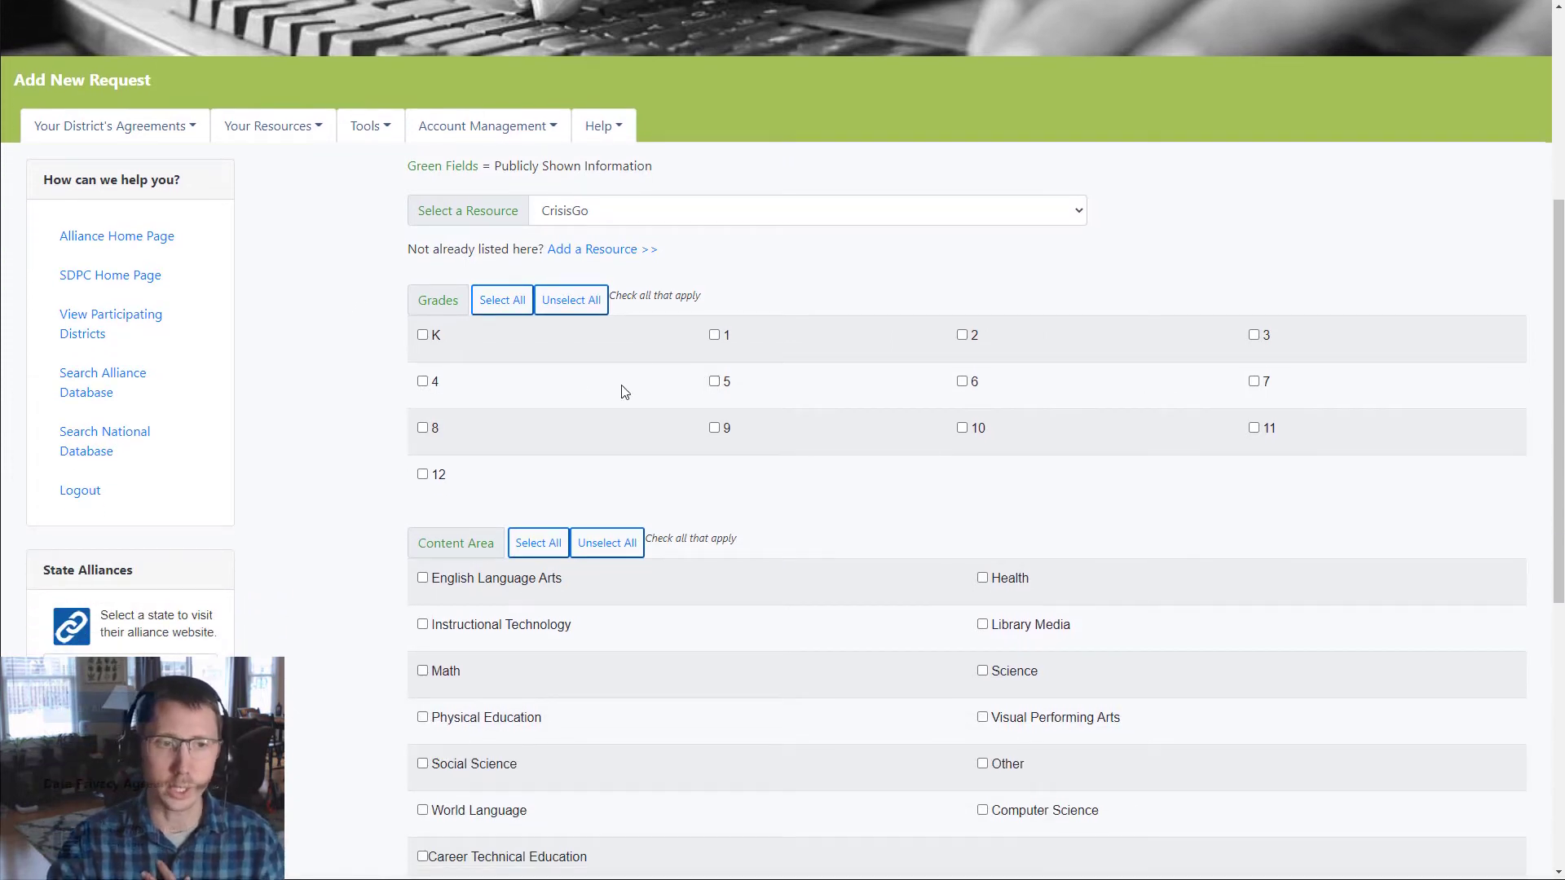
pyautogui.scroll(-2, 650, 388)
pyautogui.scroll(-3, 549, 510)
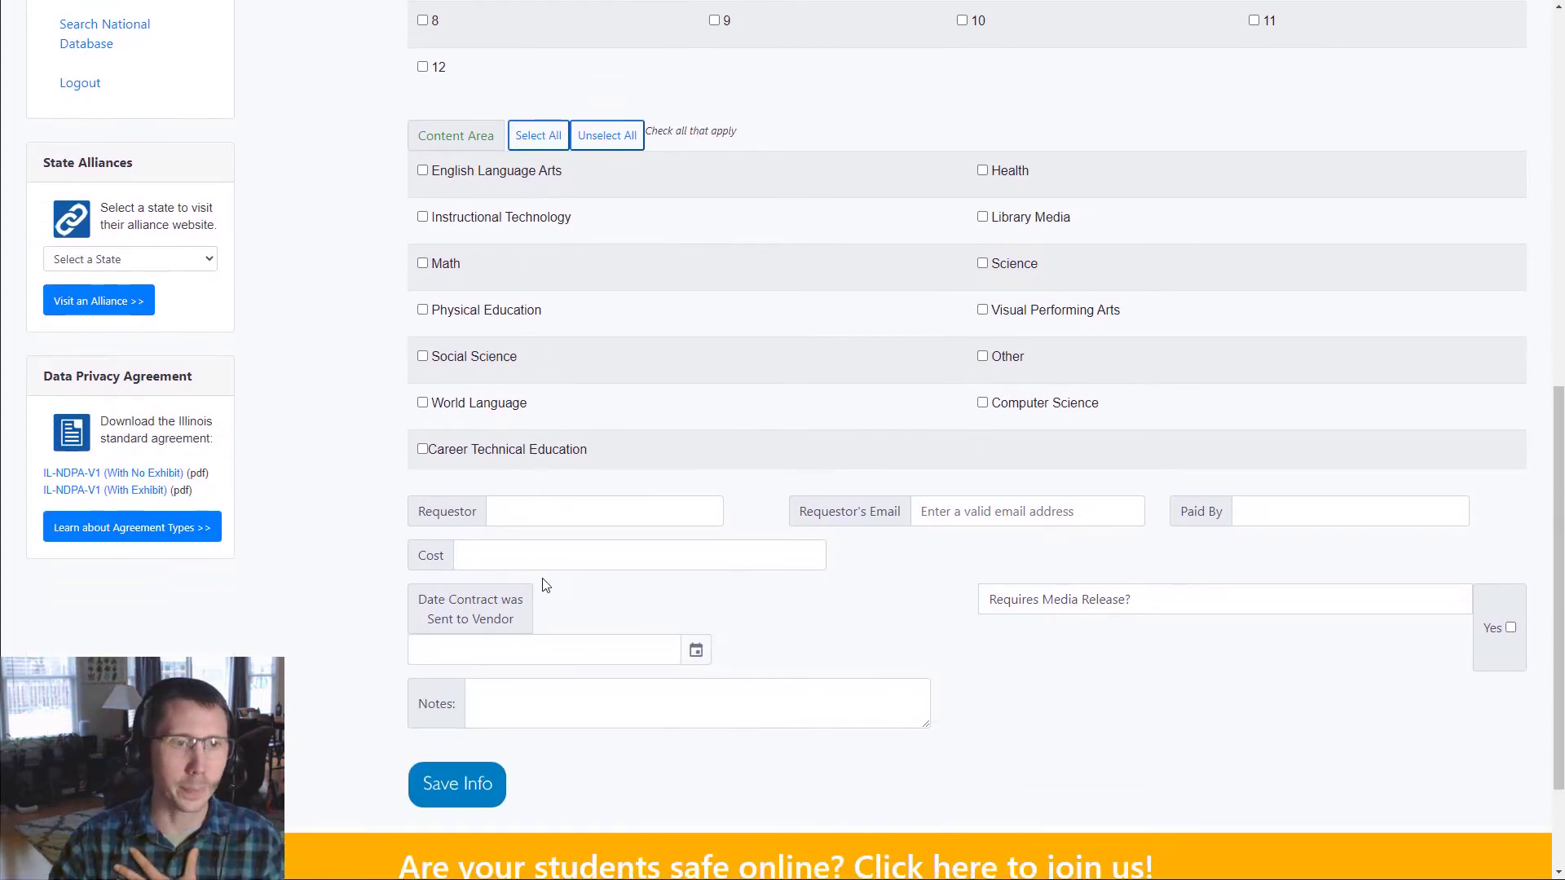
pyautogui.click(533, 513)
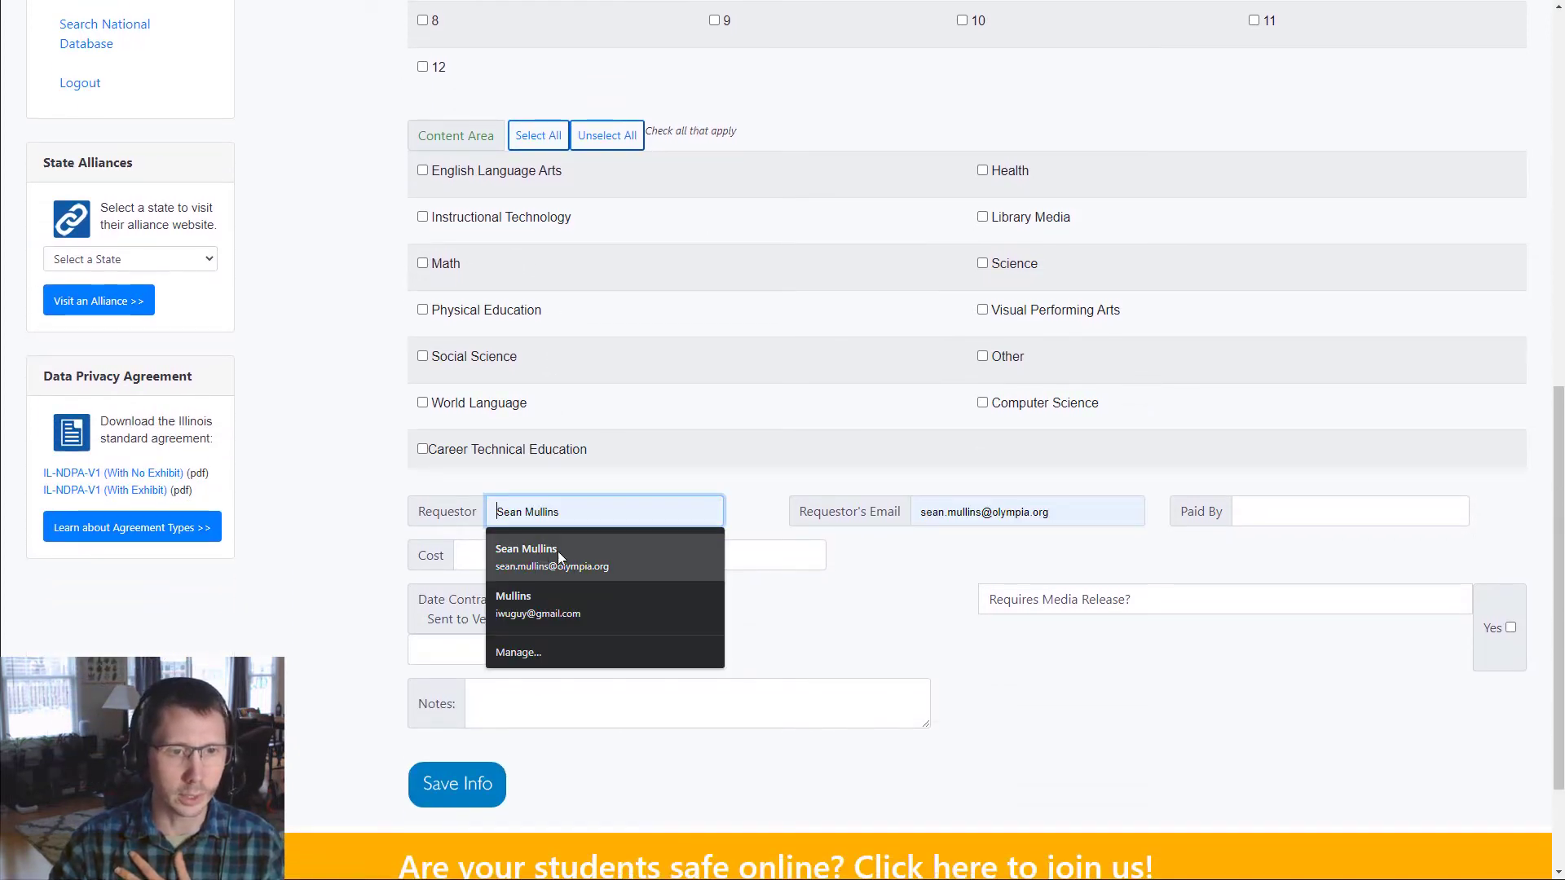
pyautogui.click(555, 551)
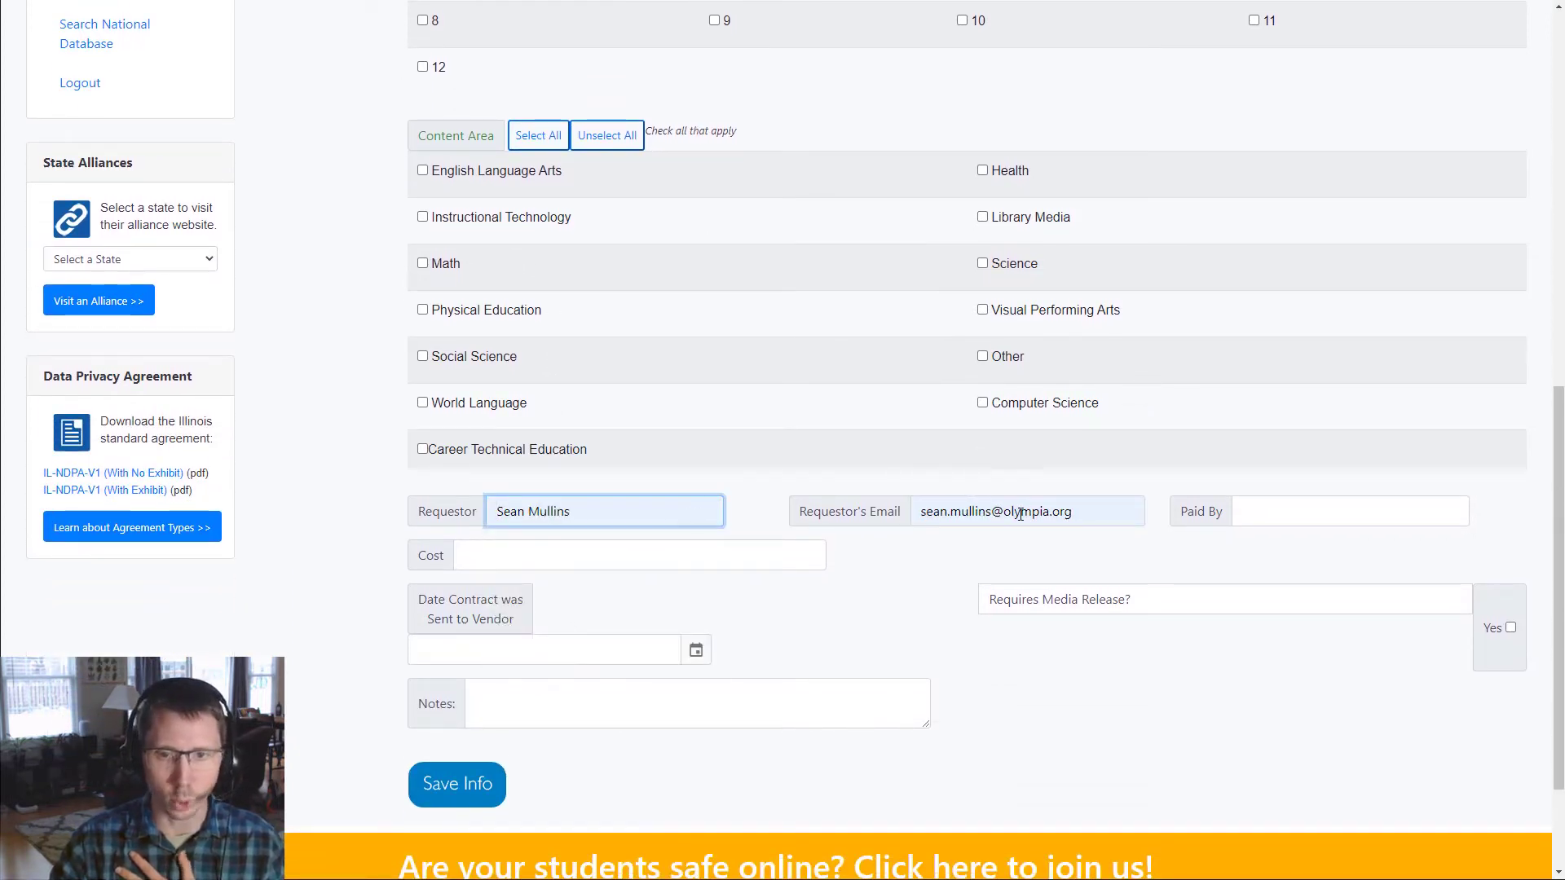
pyautogui.click(666, 665)
pyautogui.click(696, 650)
pyautogui.click(502, 592)
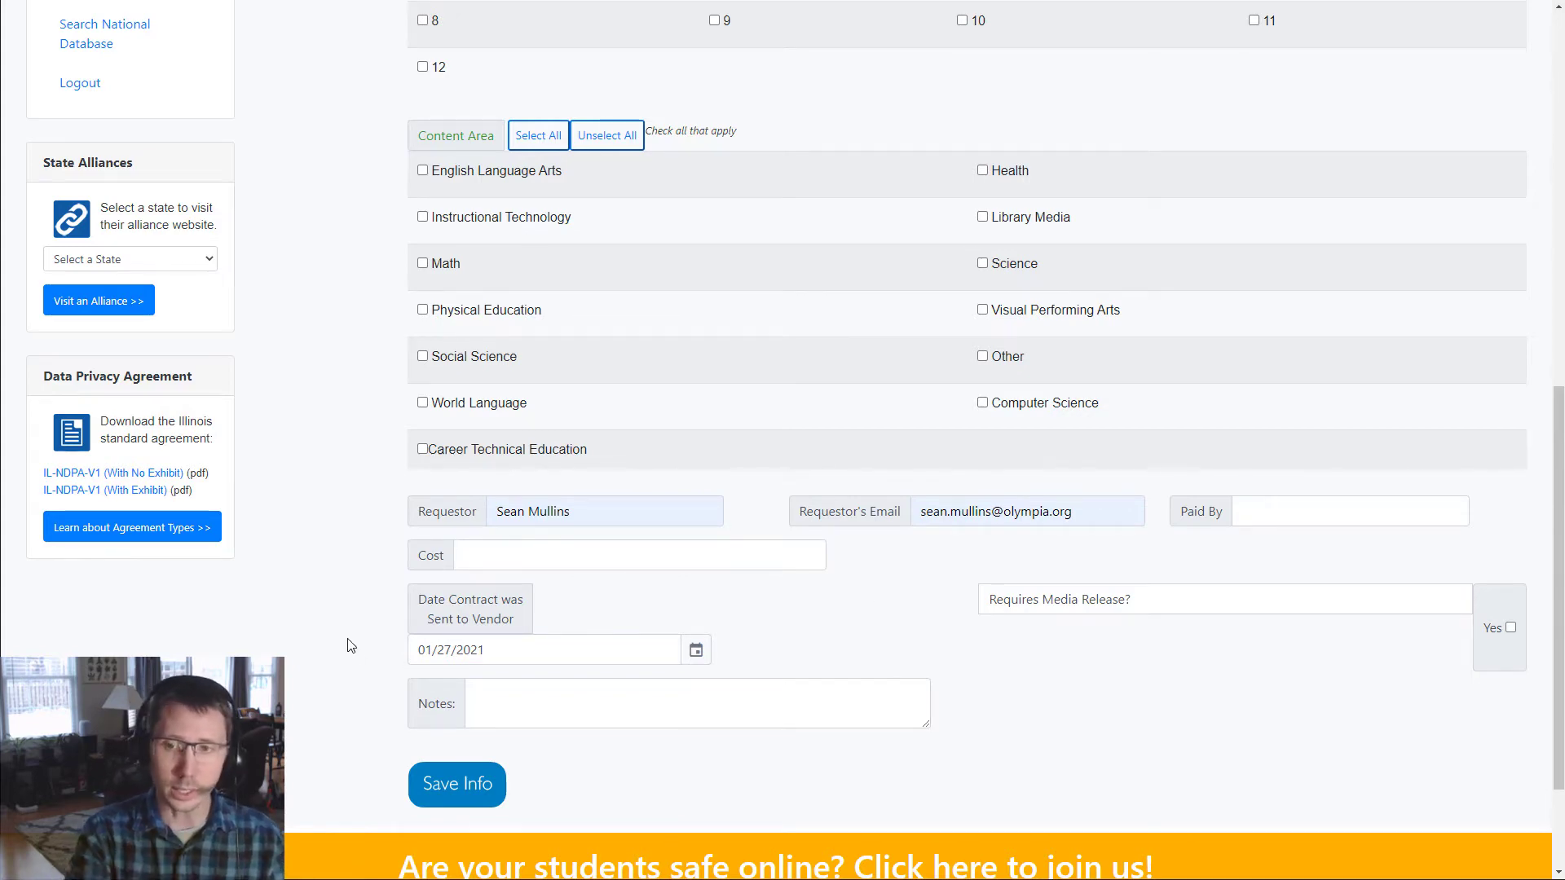
# Open the list of statewide new requests for Illinois and examine the districts' progress entries and subscription options.
pyautogui.scroll(9, 338, 649)
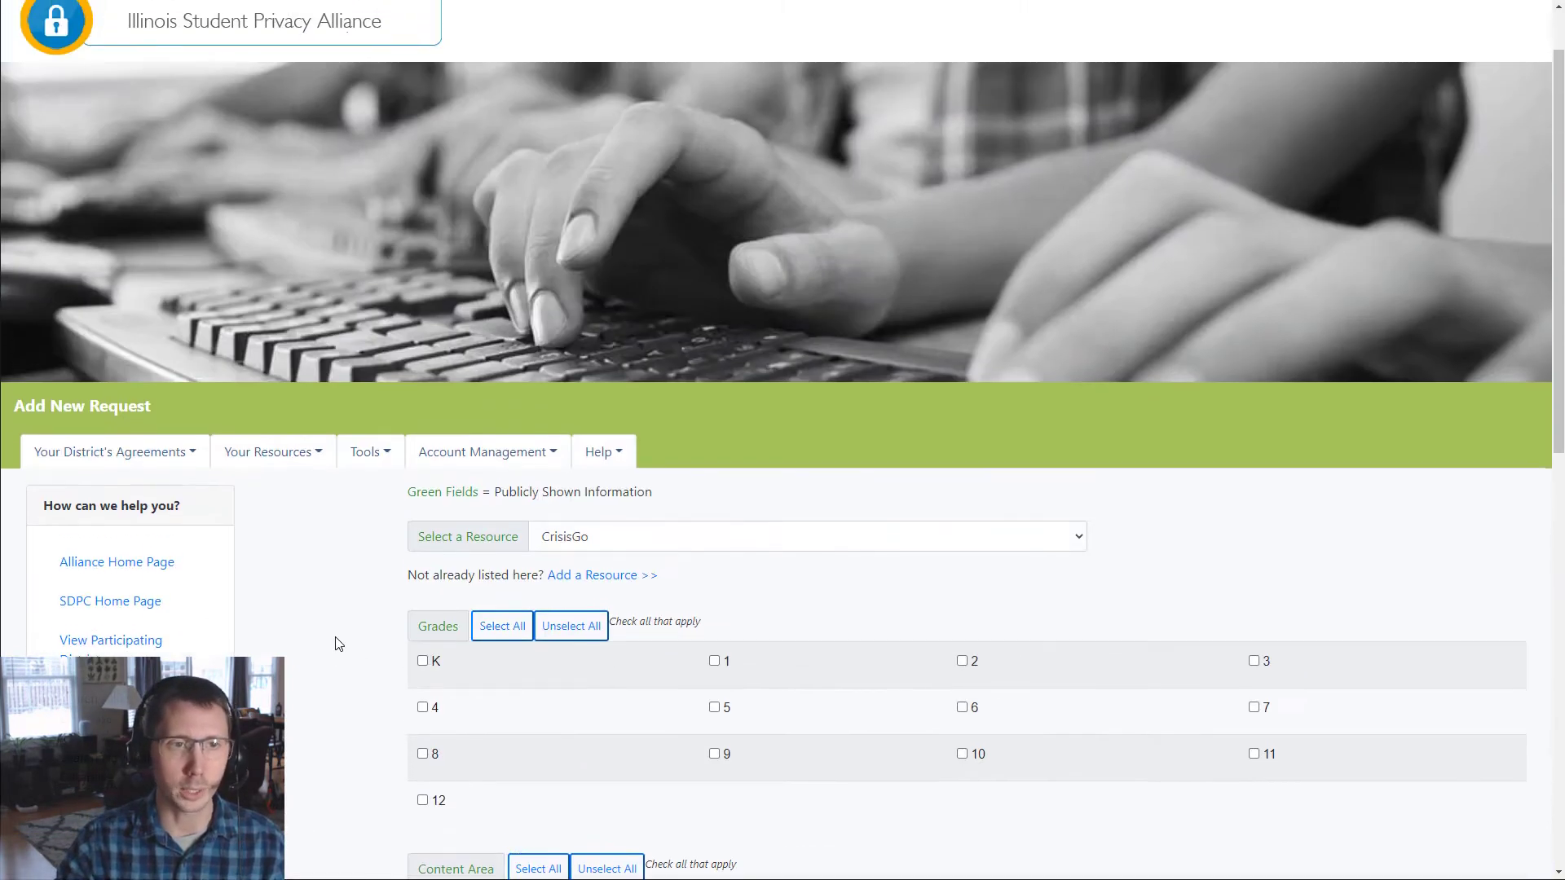
pyautogui.click(297, 454)
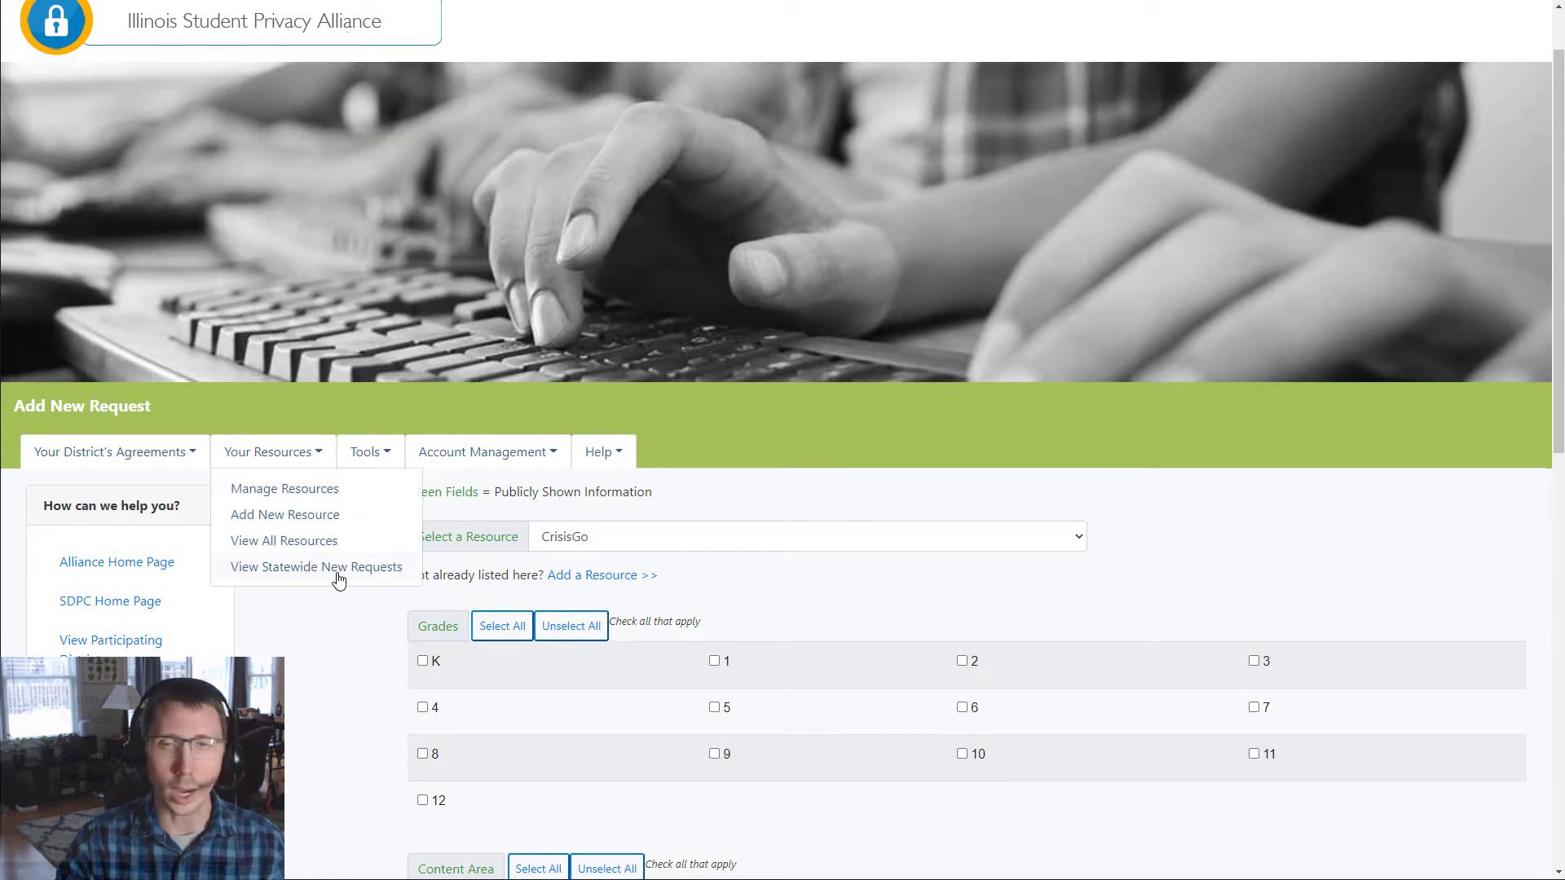
pyautogui.click(333, 639)
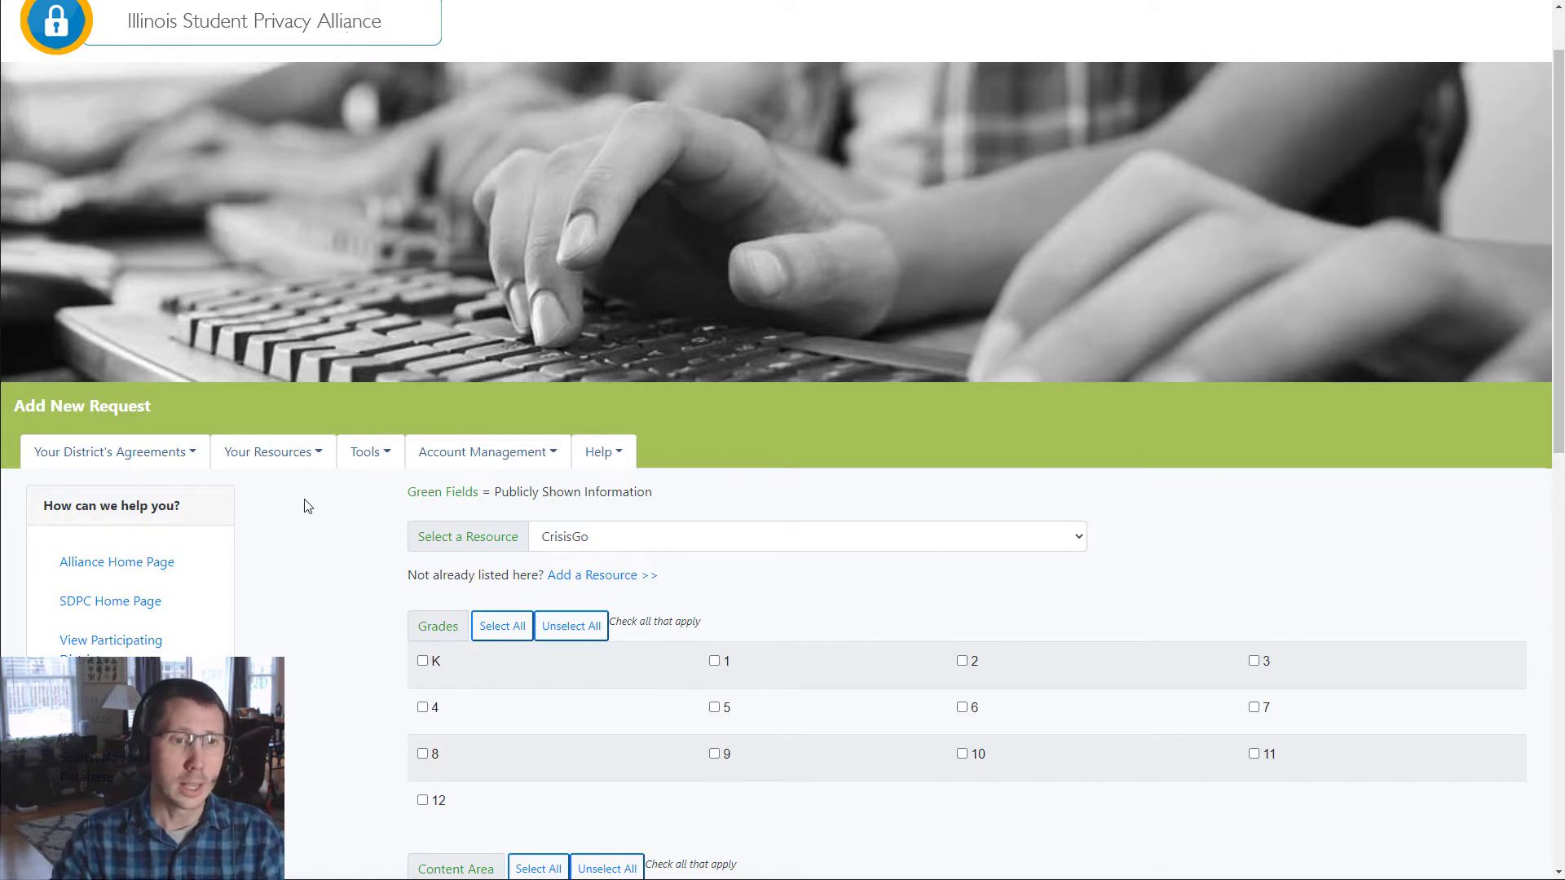
pyautogui.click(287, 455)
pyautogui.click(302, 574)
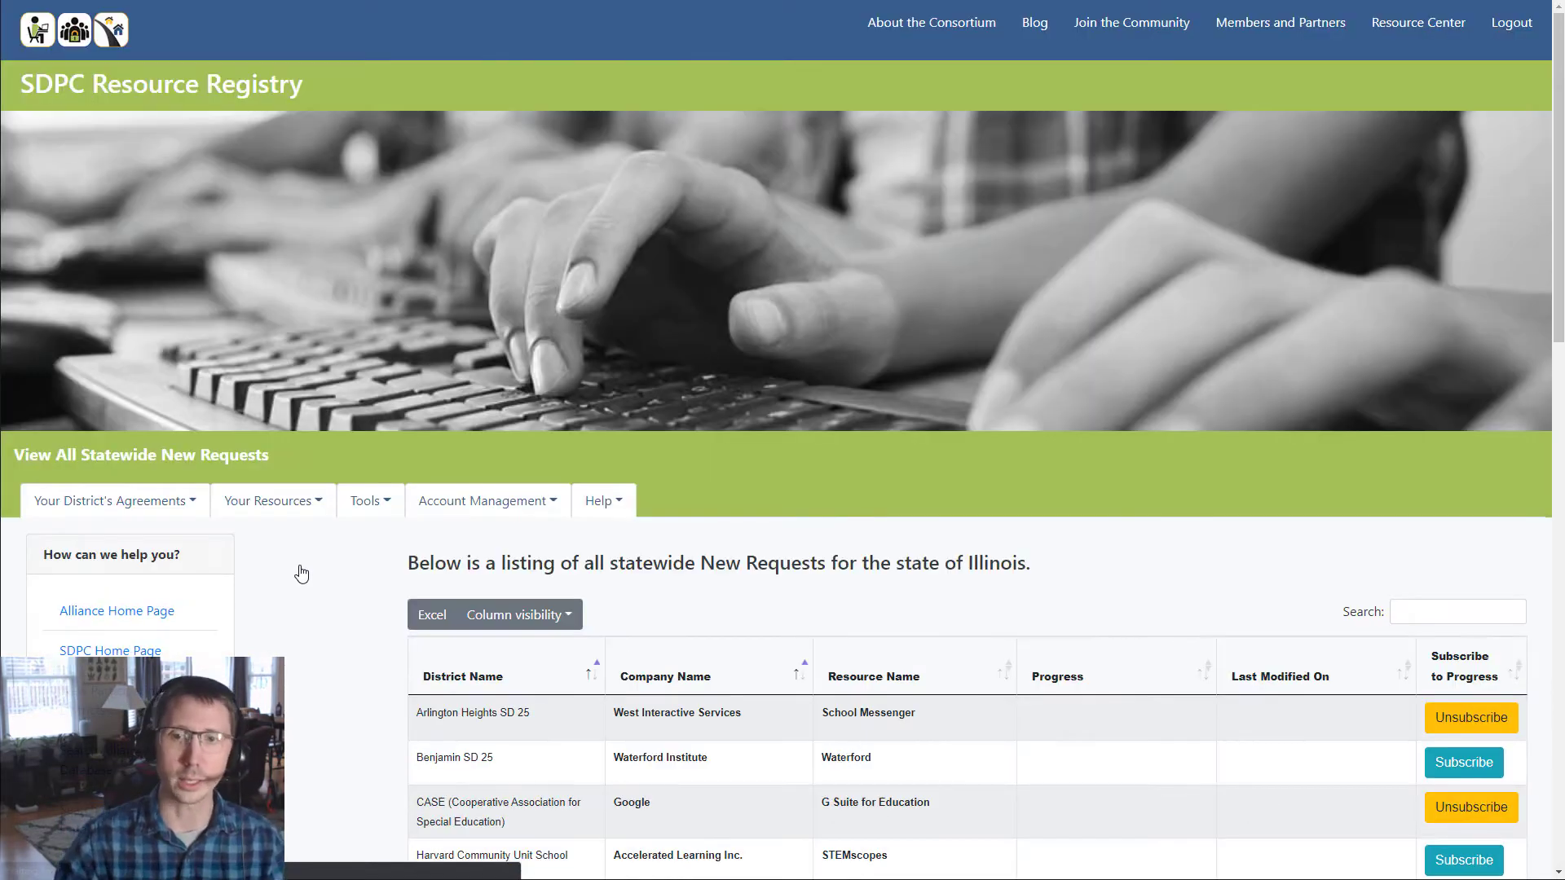
pyautogui.scroll(-13, 1023, 409)
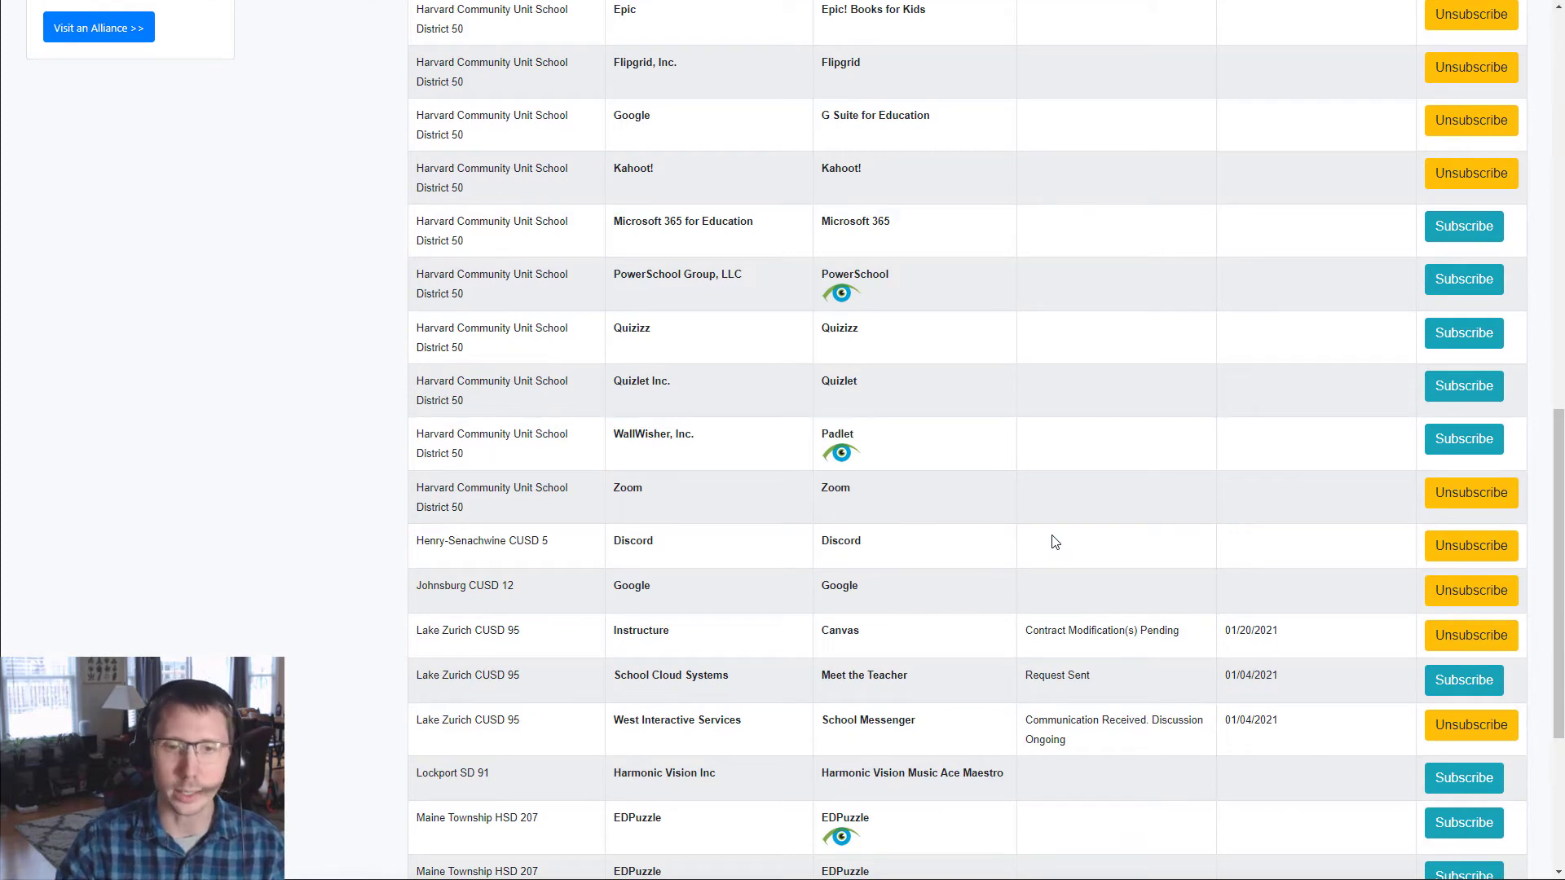
pyautogui.scroll(-2, 1059, 534)
pyautogui.scroll(8, 1092, 520)
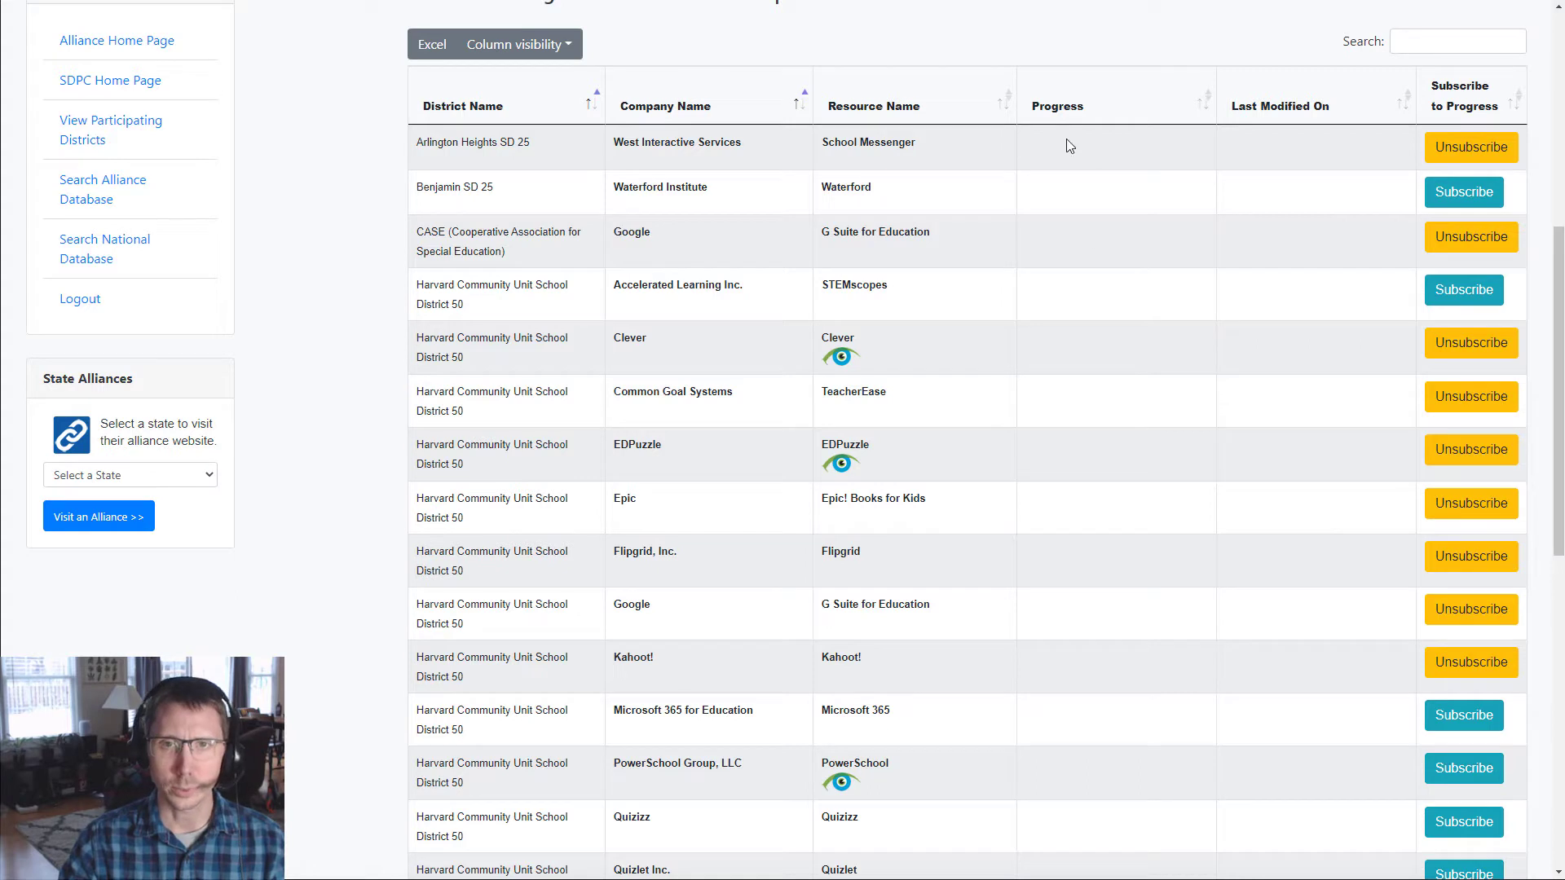
pyautogui.scroll(3, 1097, 259)
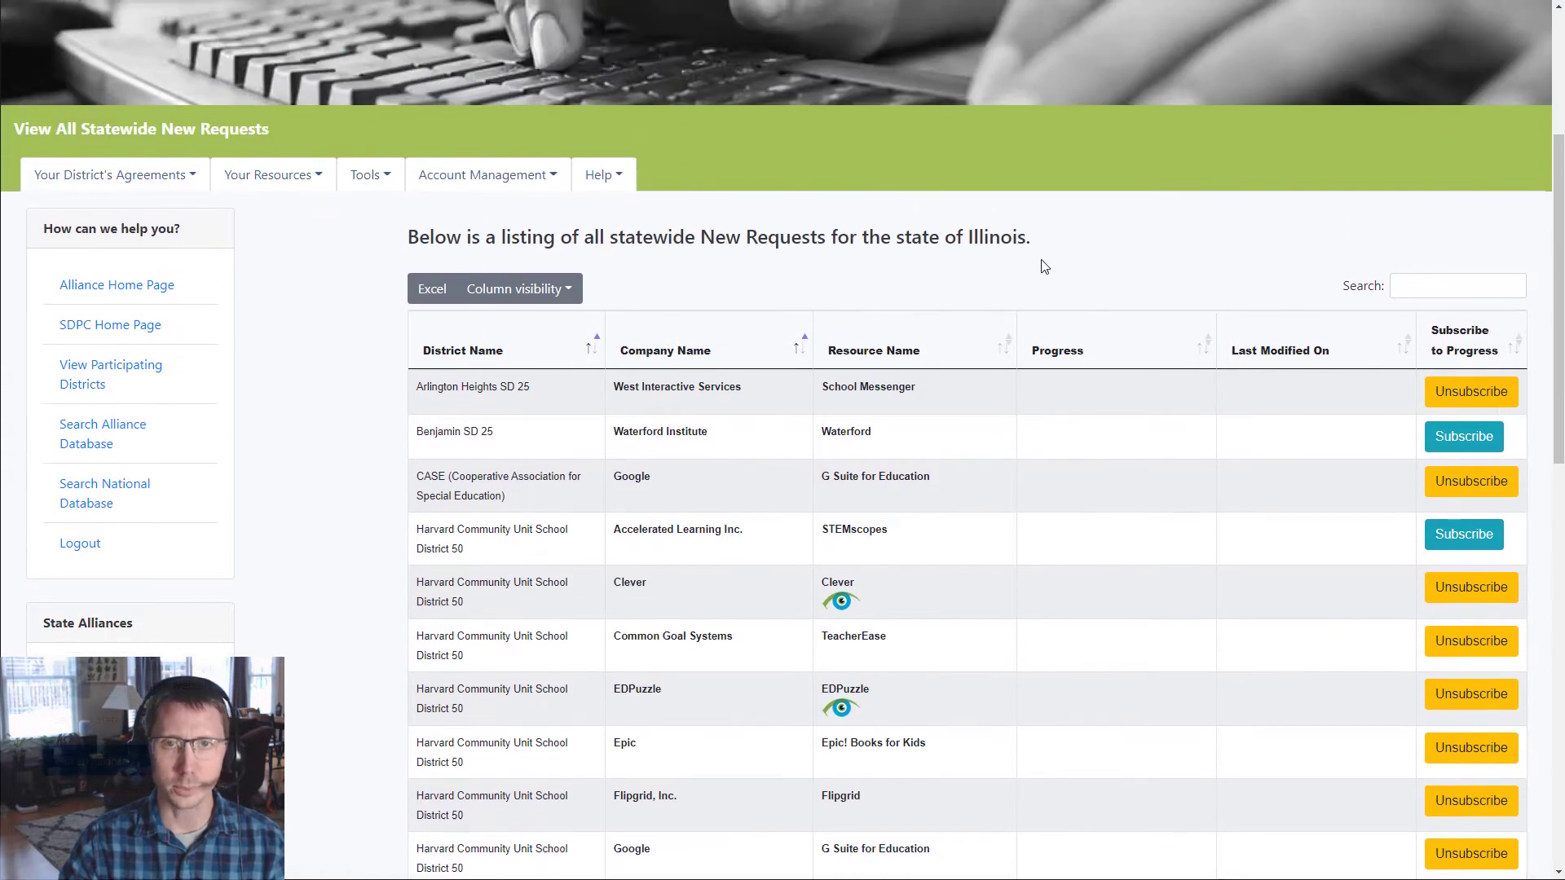
# Open the district's progress workflow management page and look through its existing workflow steps.
pyautogui.click(452, 179)
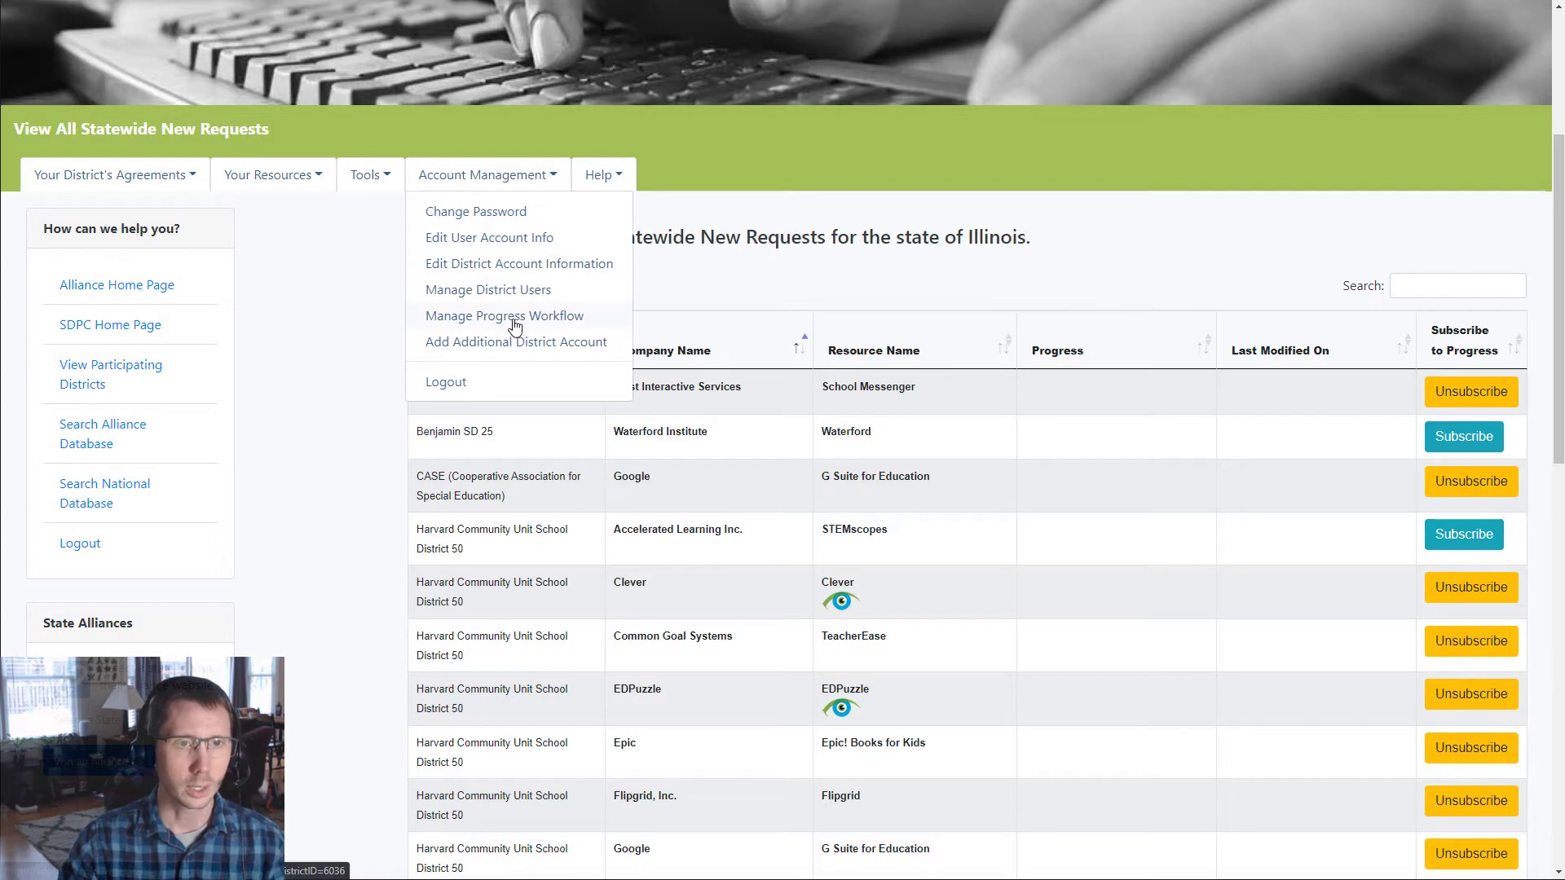
pyautogui.click(563, 318)
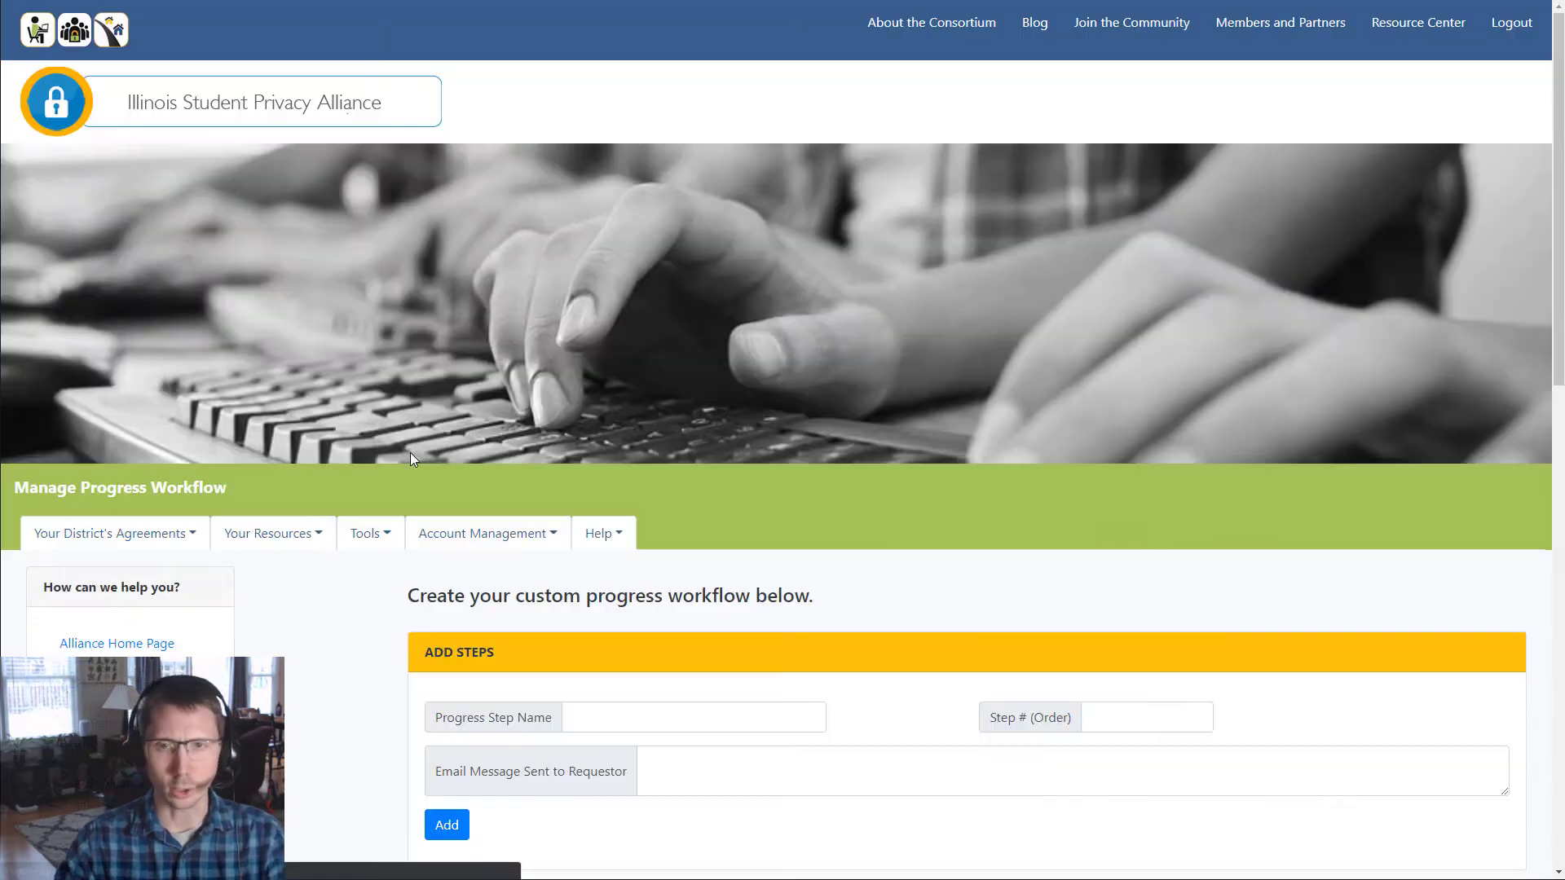
pyautogui.scroll(-10, 350, 510)
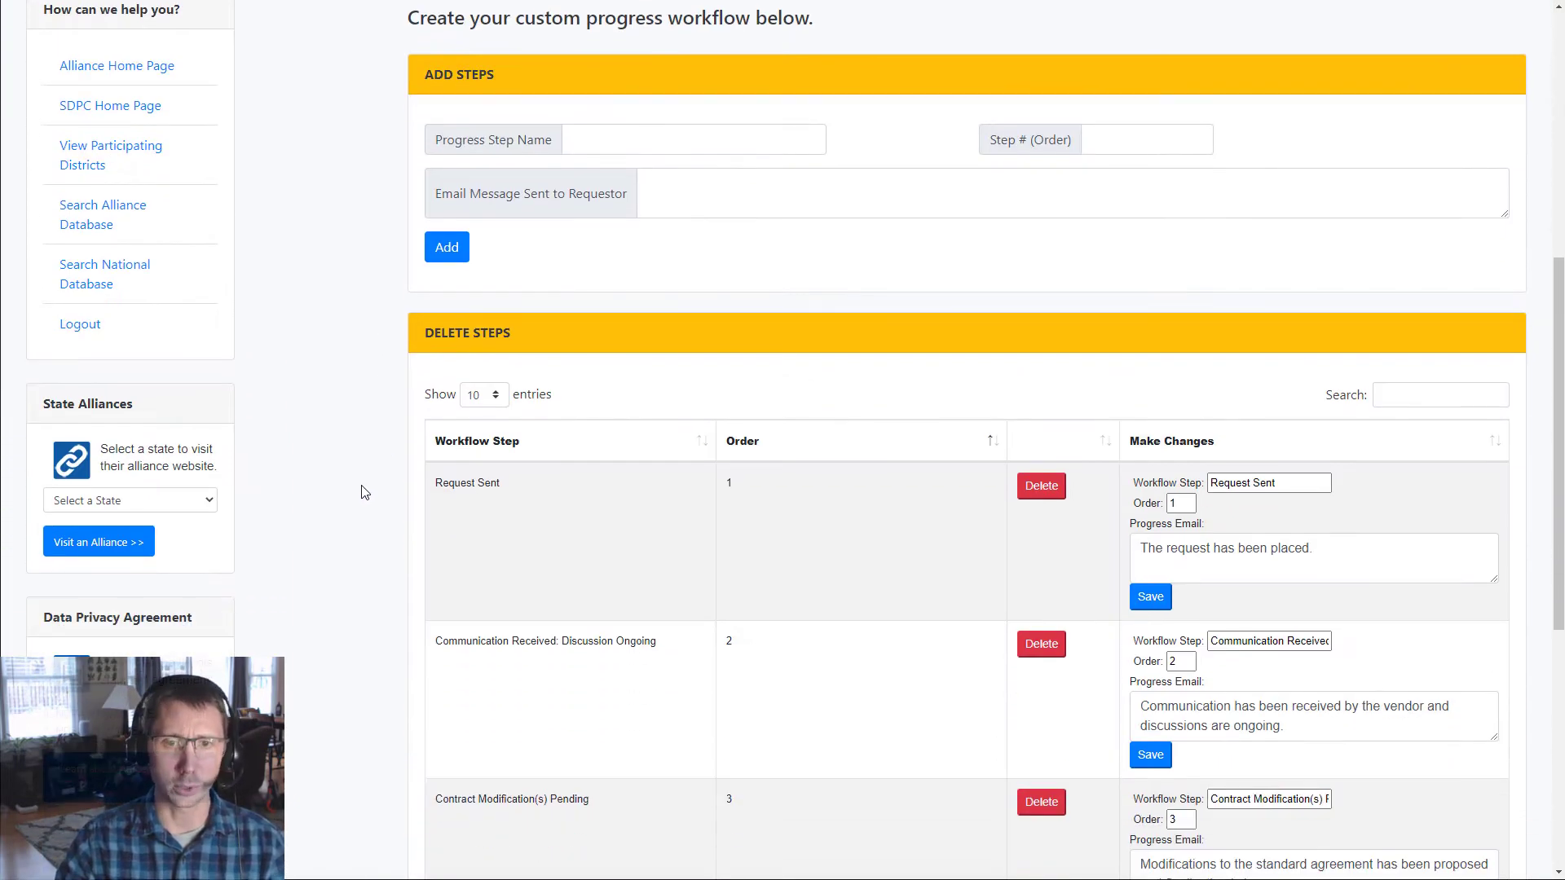
pyautogui.scroll(-1, 350, 473)
pyautogui.scroll(1, 351, 471)
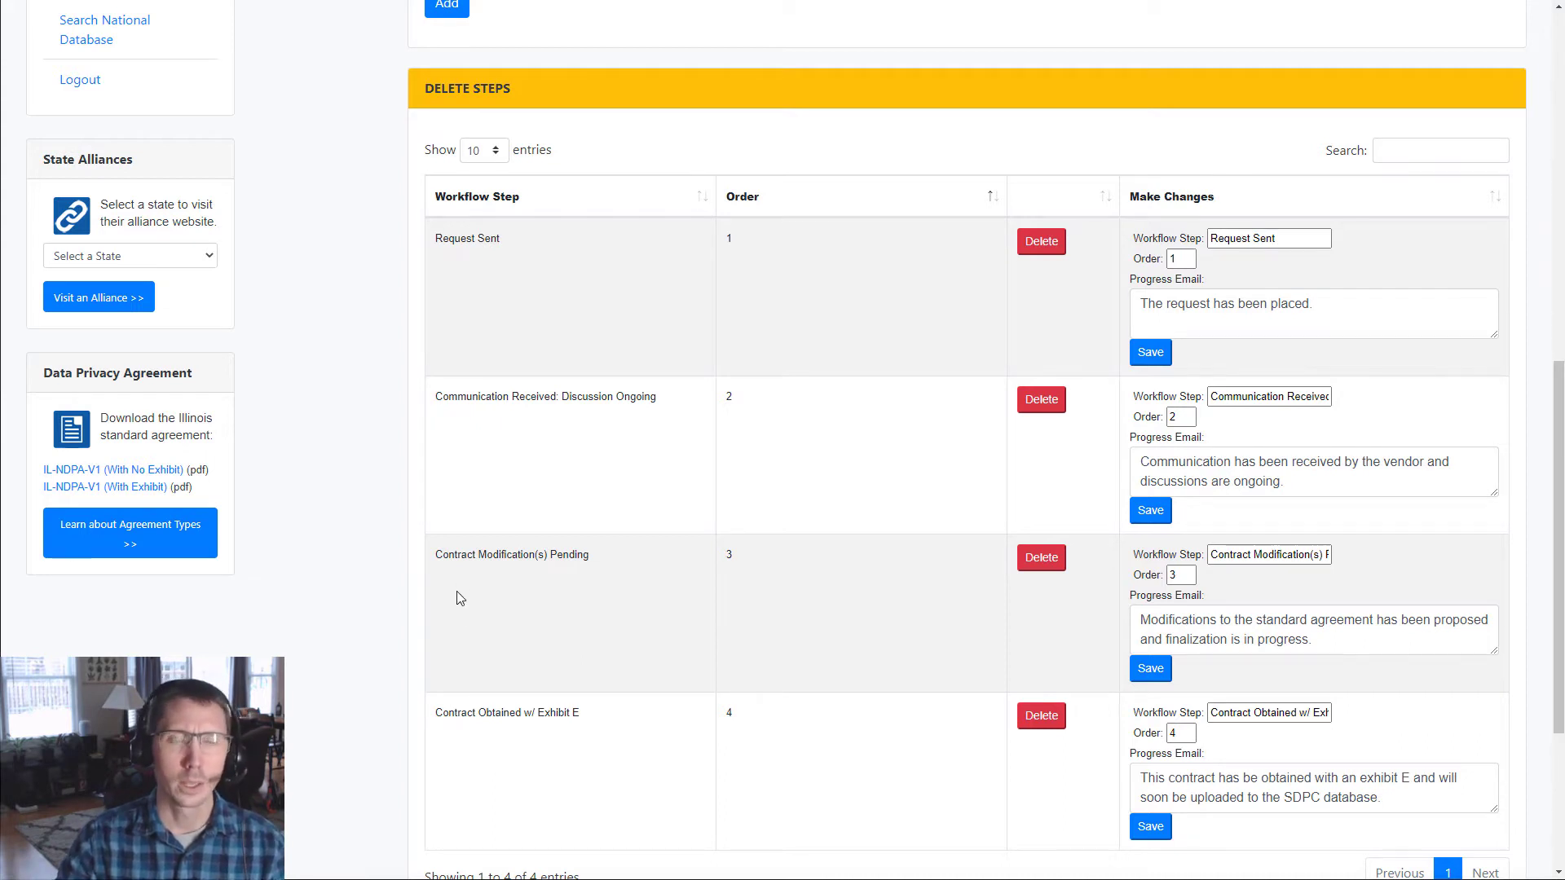
# Examine the fields for adding a workflow step: step name, order number, and e-mail message sent to the requestor.
pyautogui.scroll(4, 457, 599)
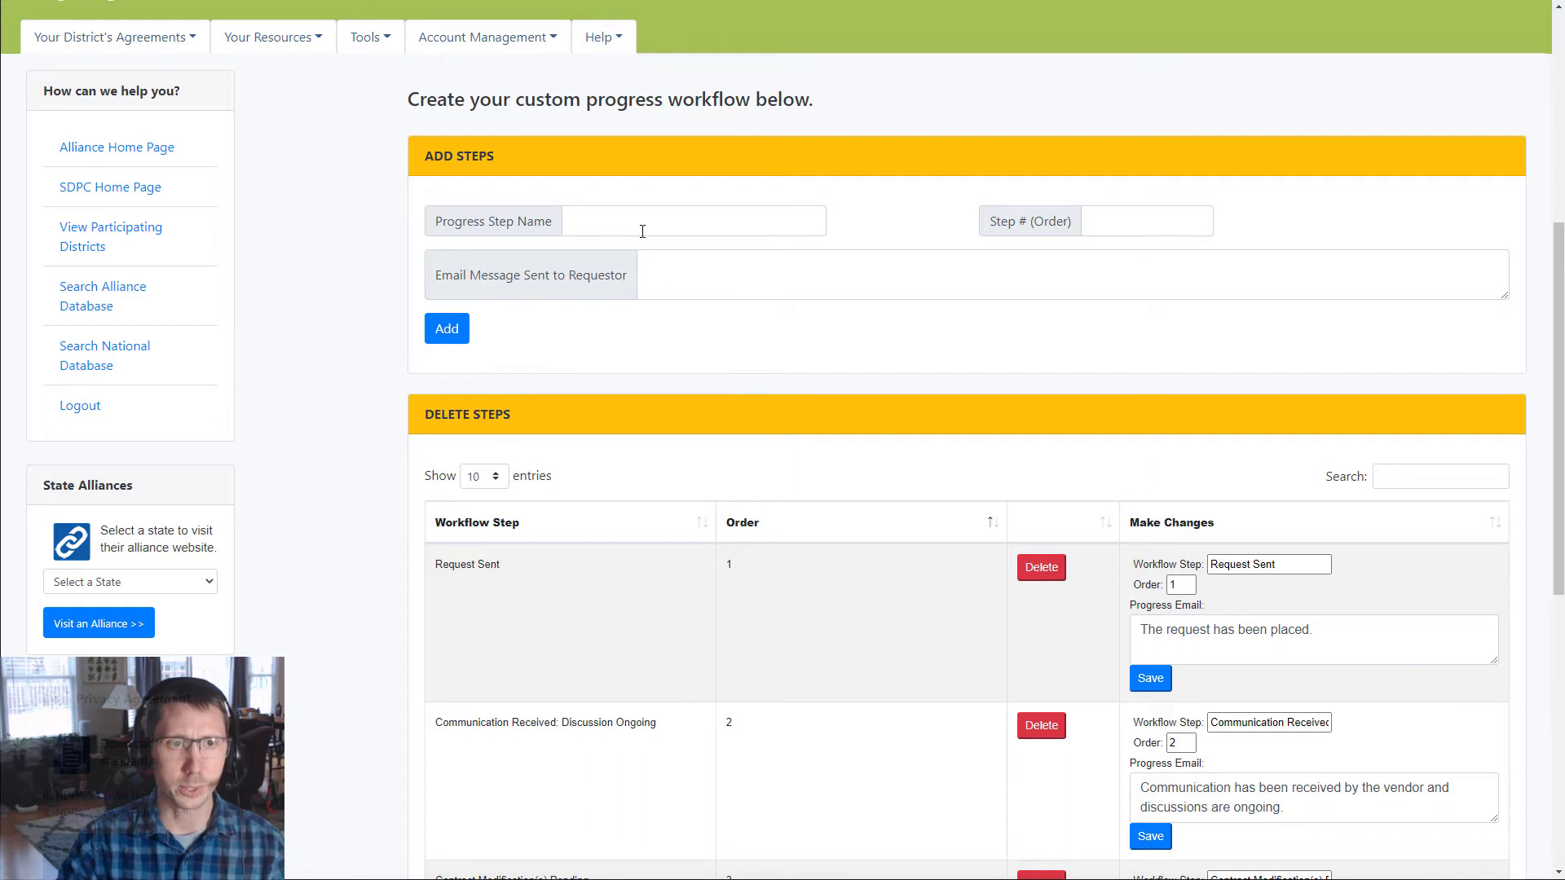
pyautogui.click(630, 220)
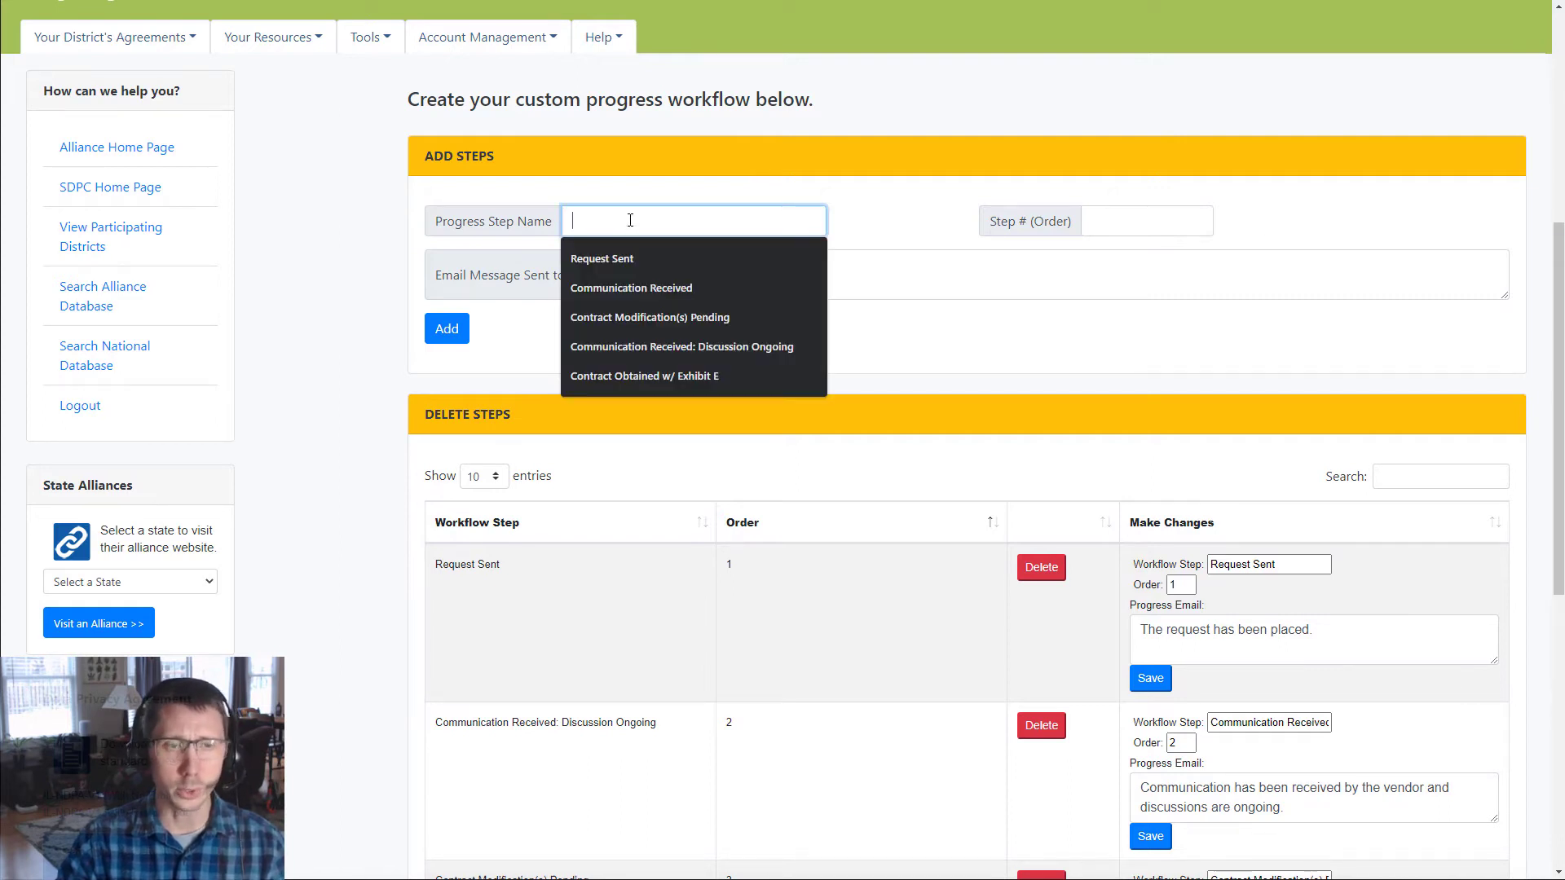
pyautogui.click(1150, 218)
pyautogui.click(928, 236)
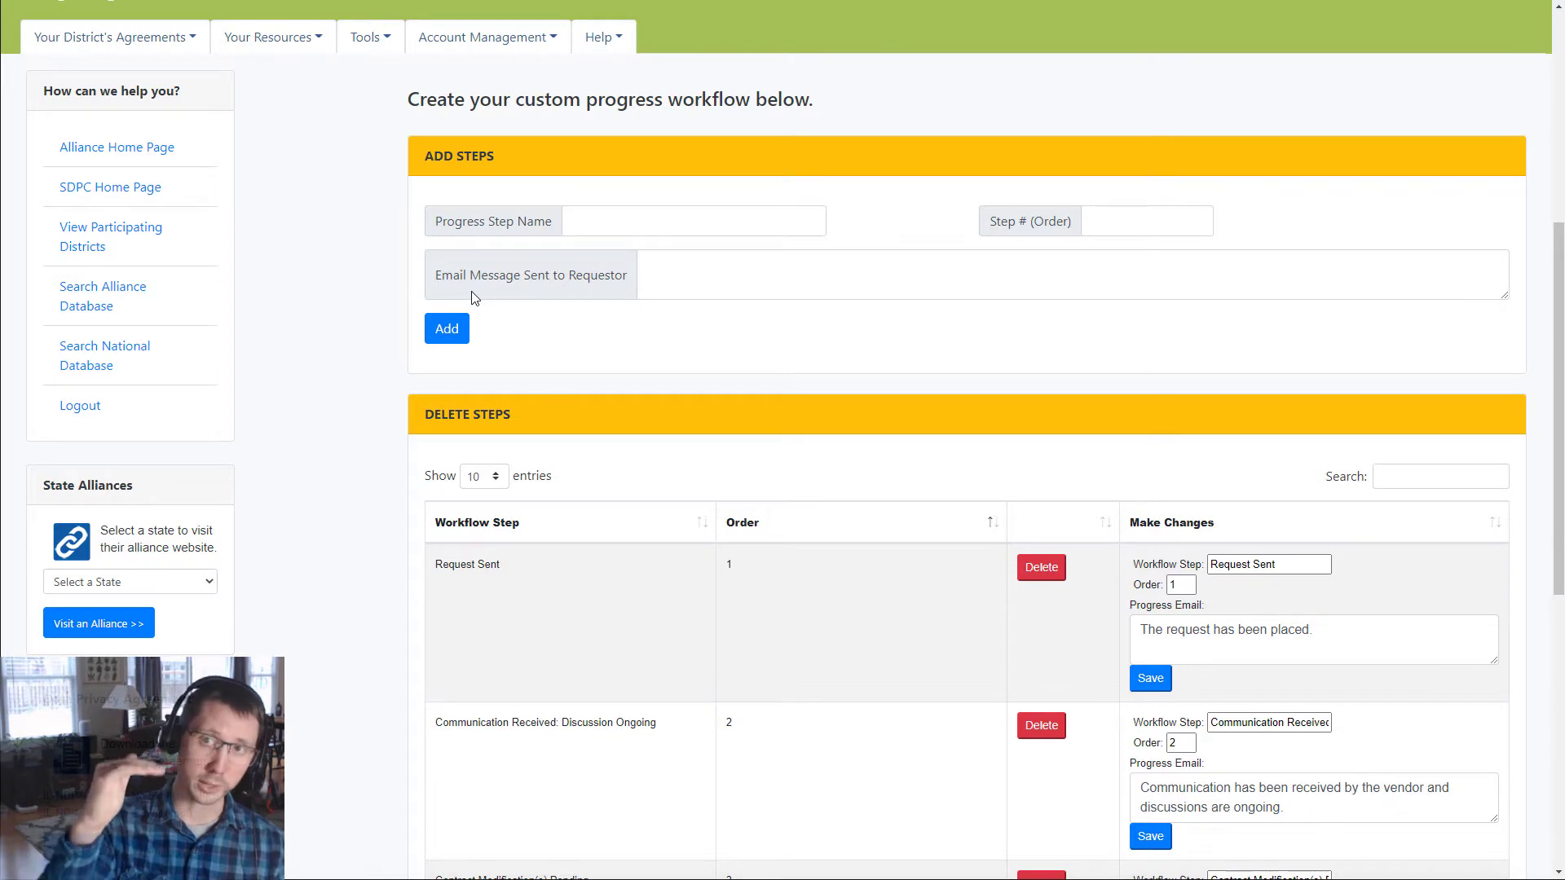
# Examine the progress e-mail of the Request Sent step and the messages defined for the other workflow steps.
pyautogui.scroll(-2, 475, 295)
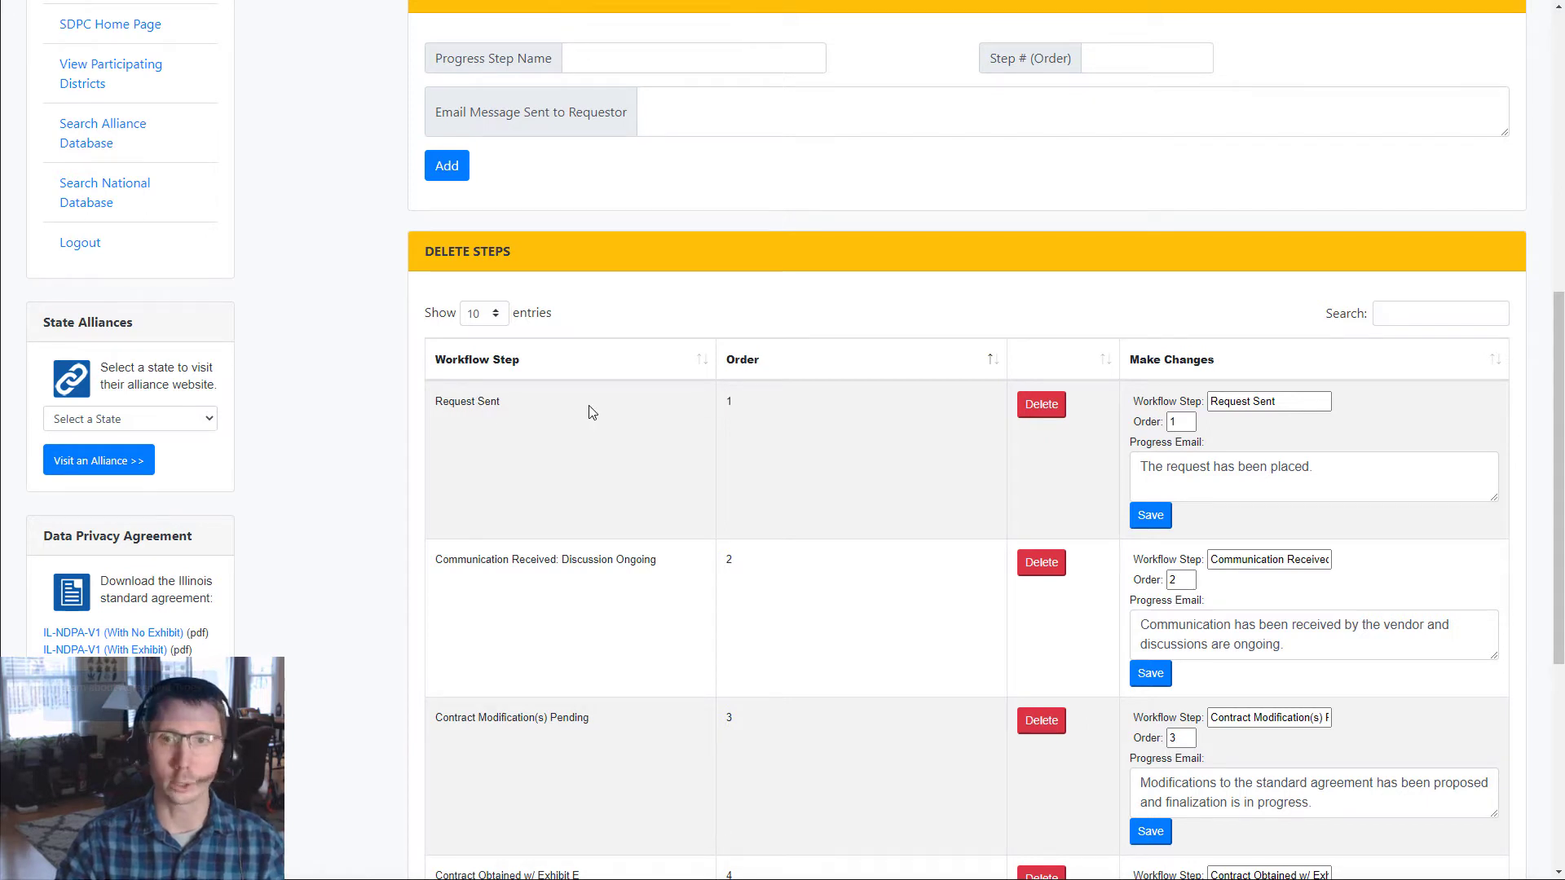
pyautogui.click(1319, 469)
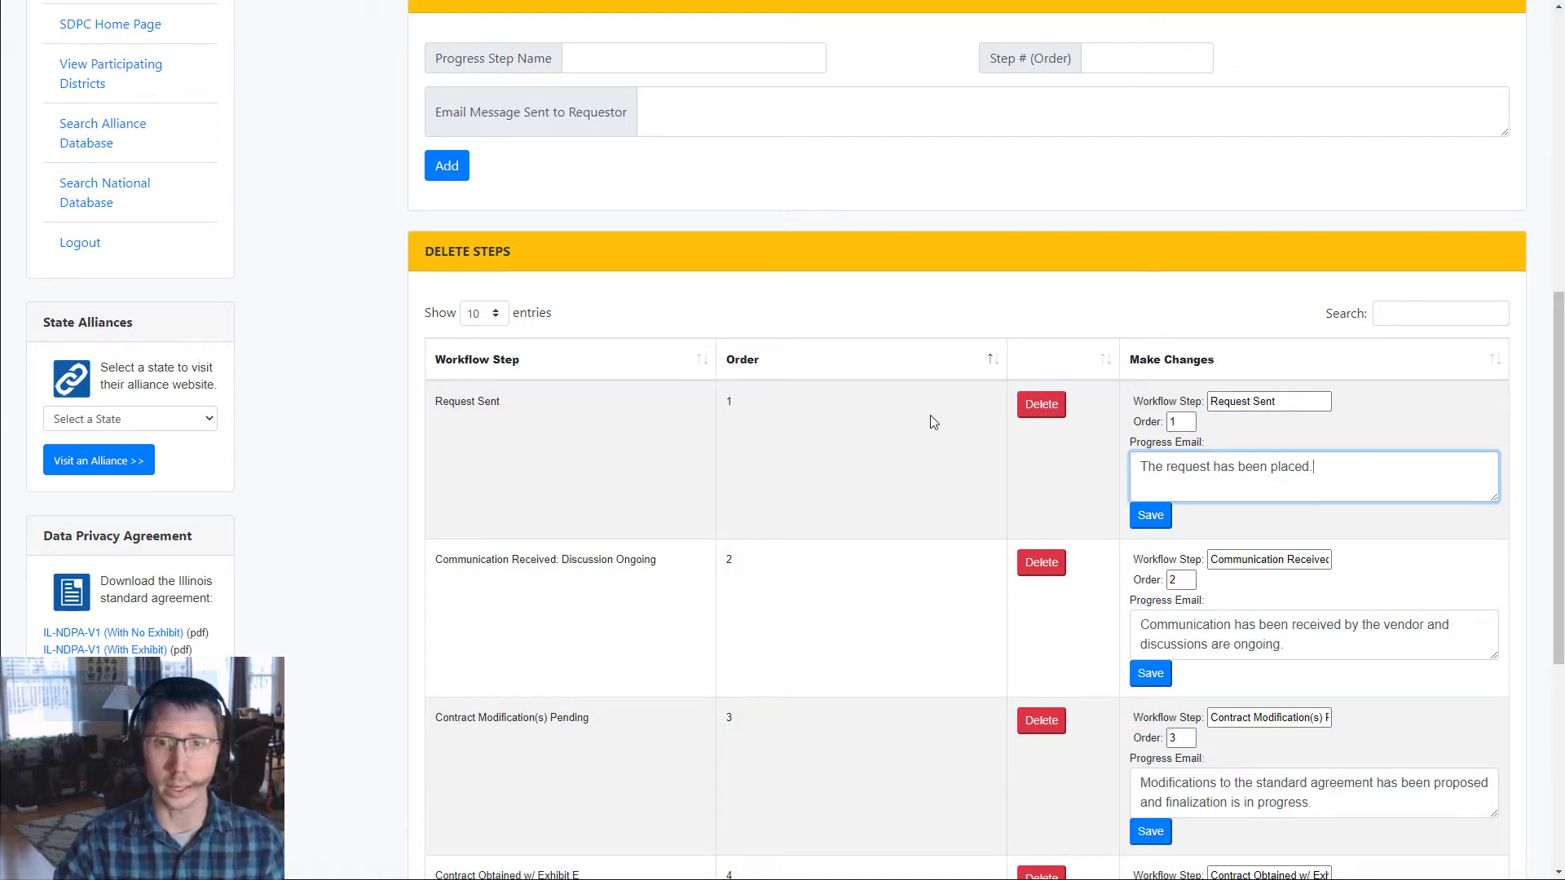
pyautogui.moveTo(1310, 469); pyautogui.dragTo(1169, 468)
pyautogui.click(1200, 468)
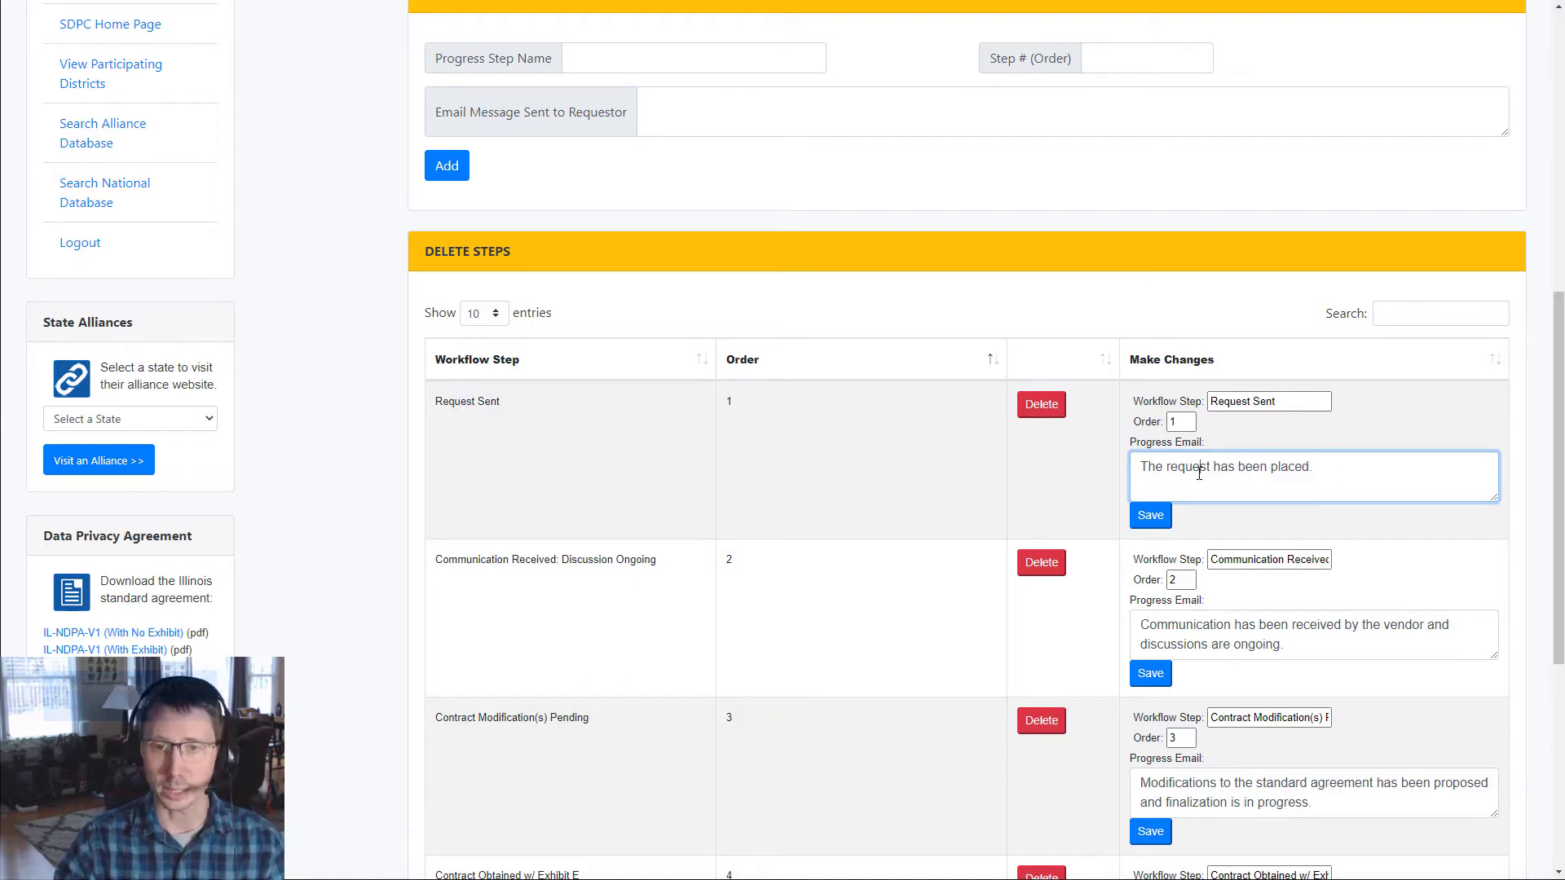
pyautogui.scroll(-2, 904, 481)
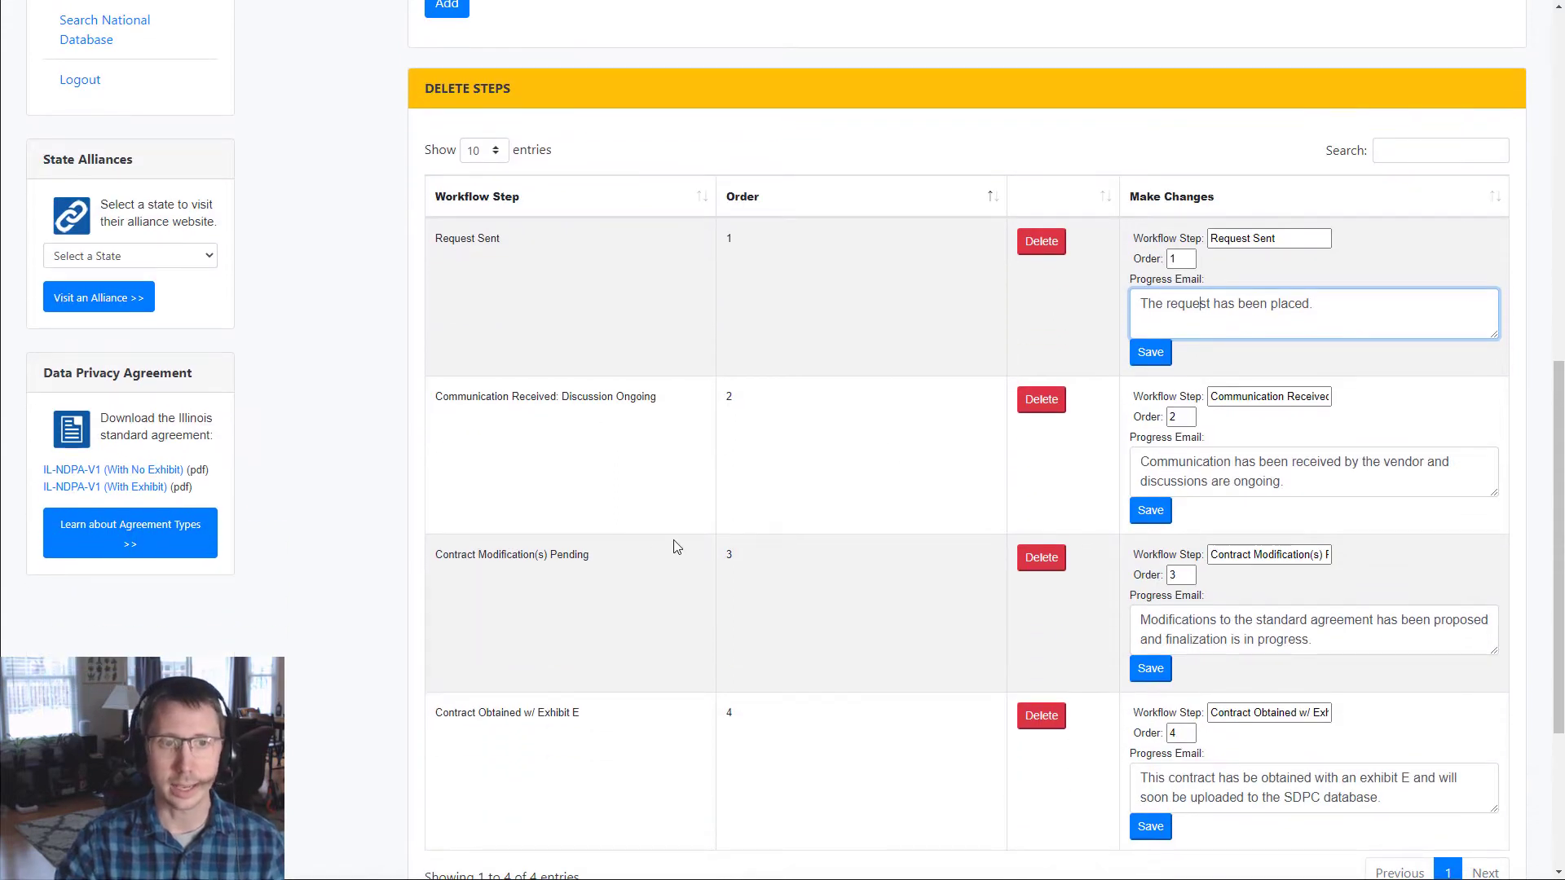
pyautogui.scroll(-1, 576, 554)
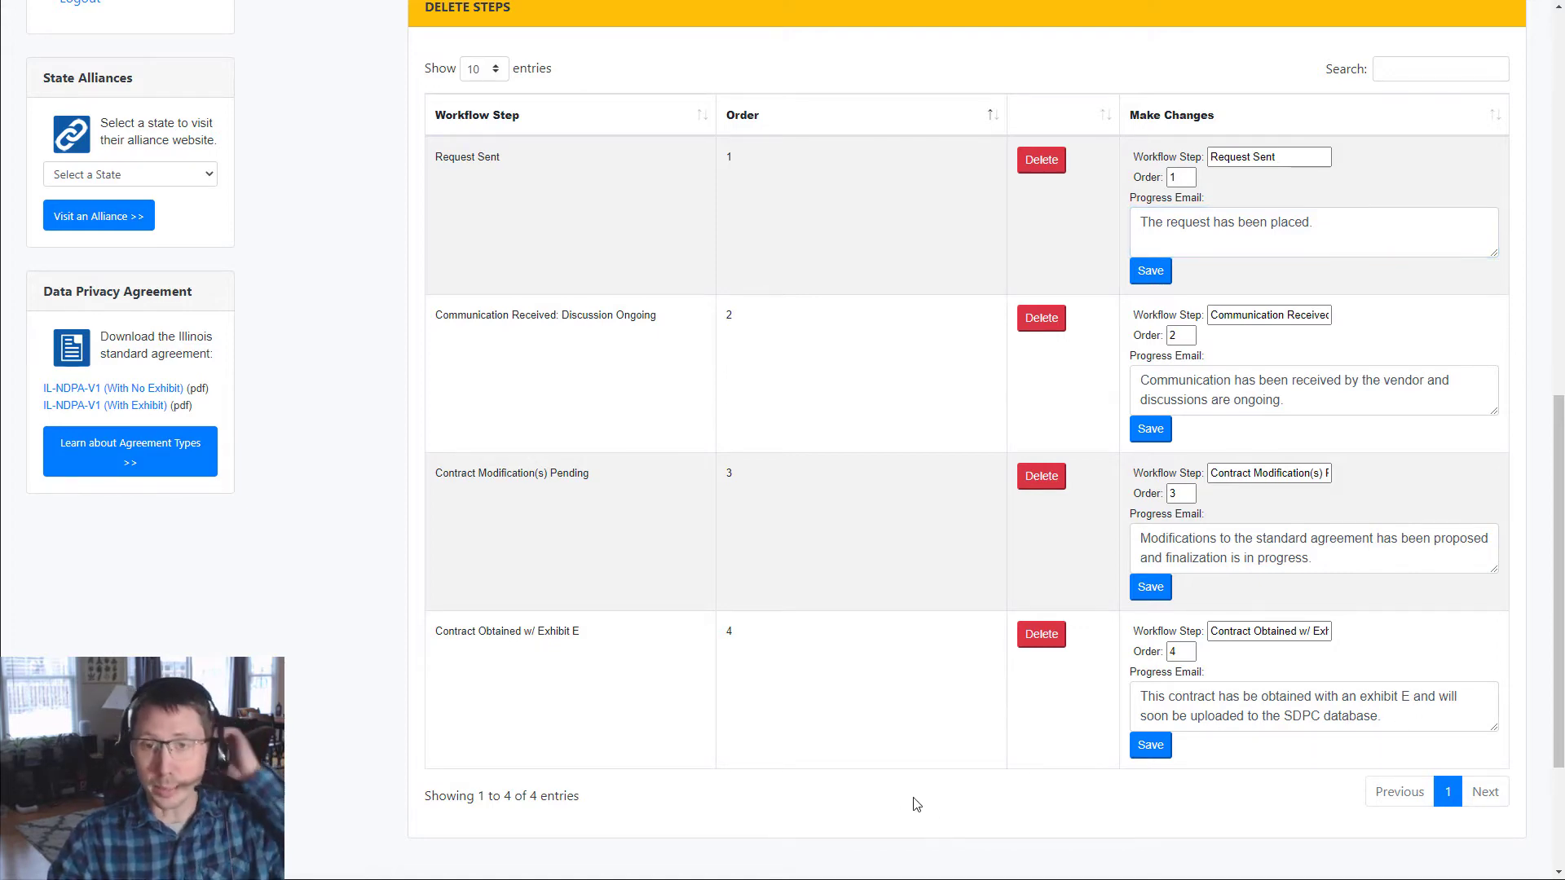
# Review the order of the workflow steps from Request Sent to Contract Obtained w/ Exhibit E.
pyautogui.scroll(6, 842, 734)
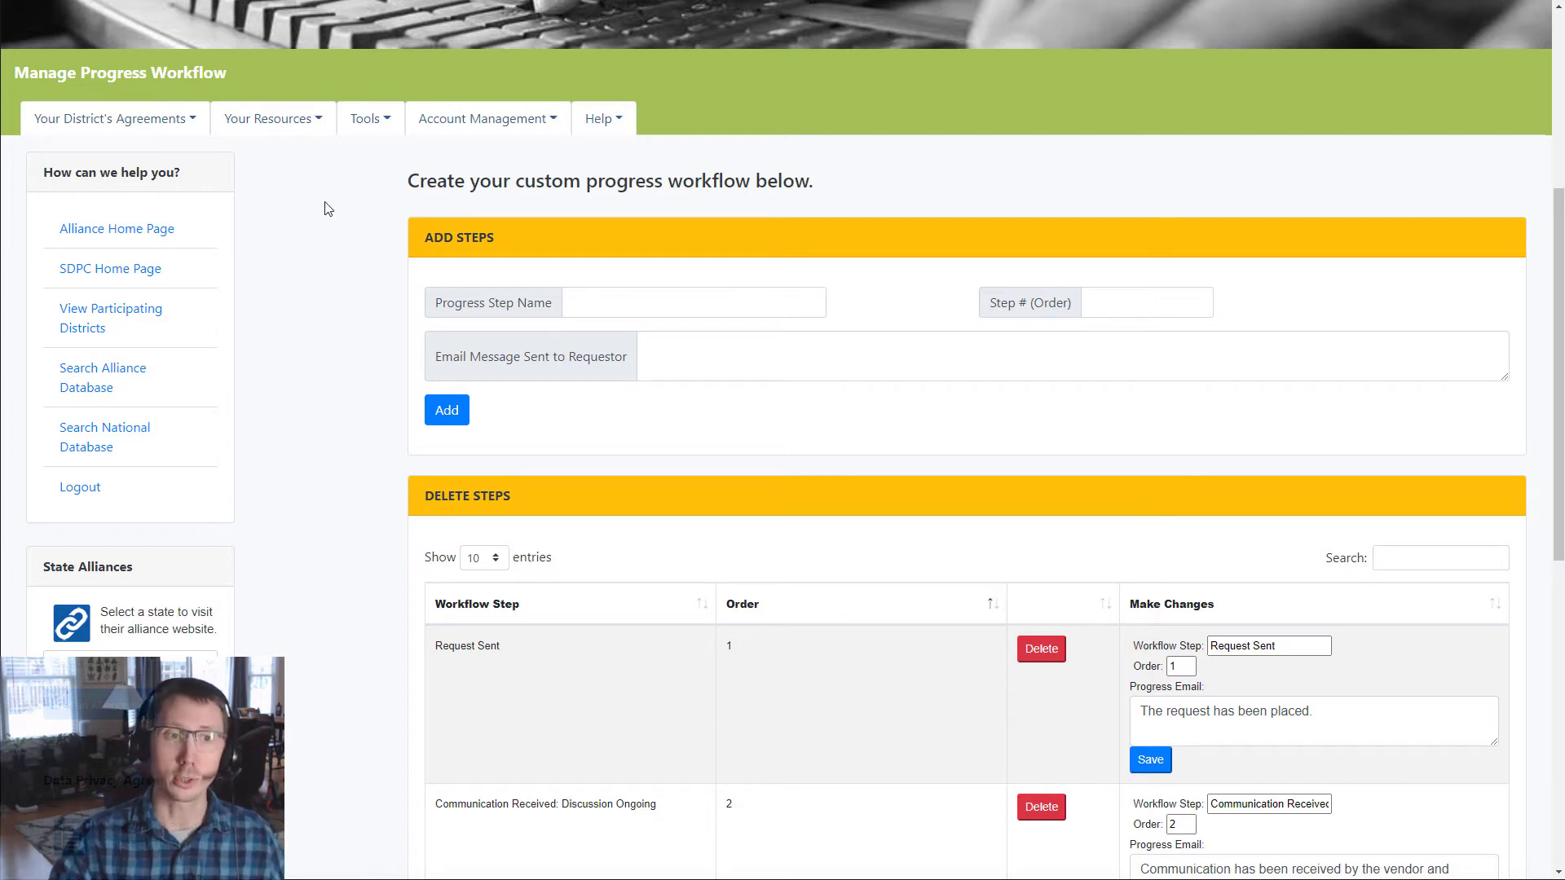
pyautogui.scroll(-2, 302, 295)
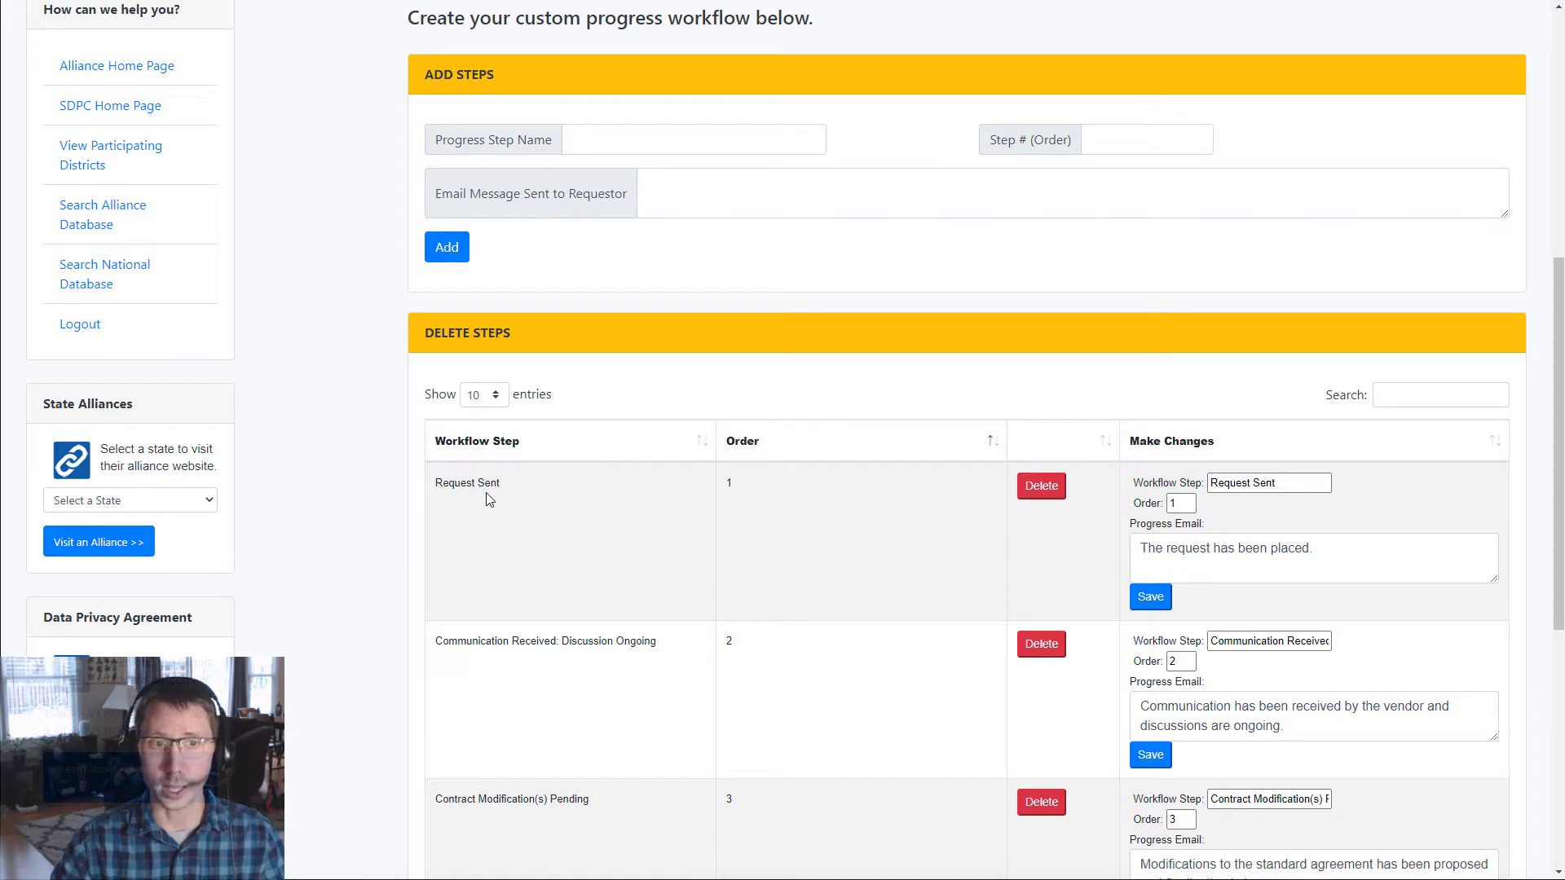
pyautogui.scroll(-2, 489, 489)
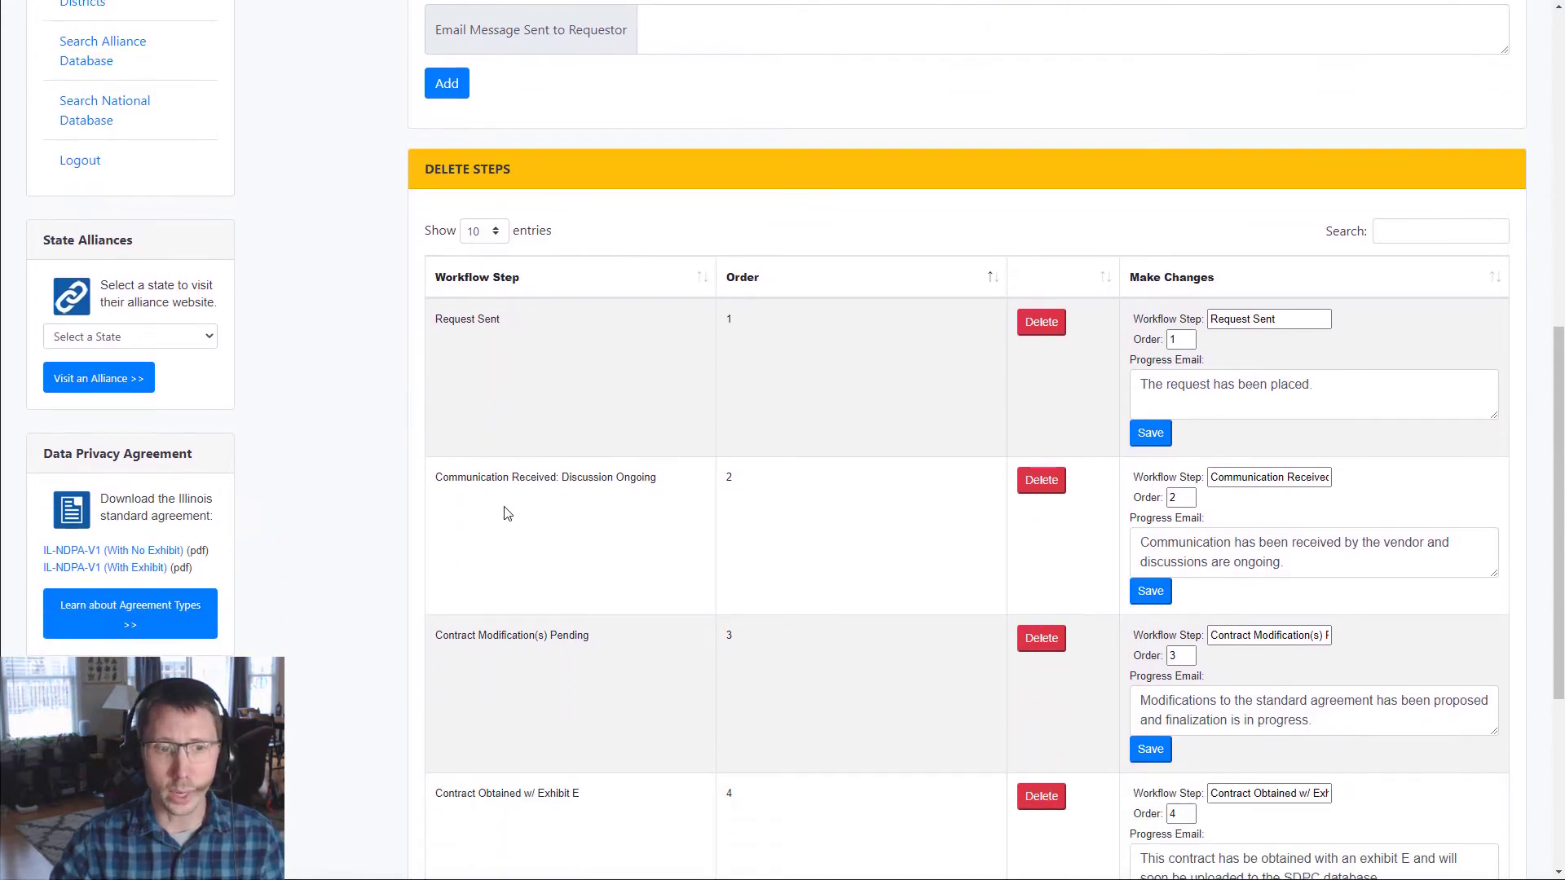
pyautogui.scroll(-1, 504, 514)
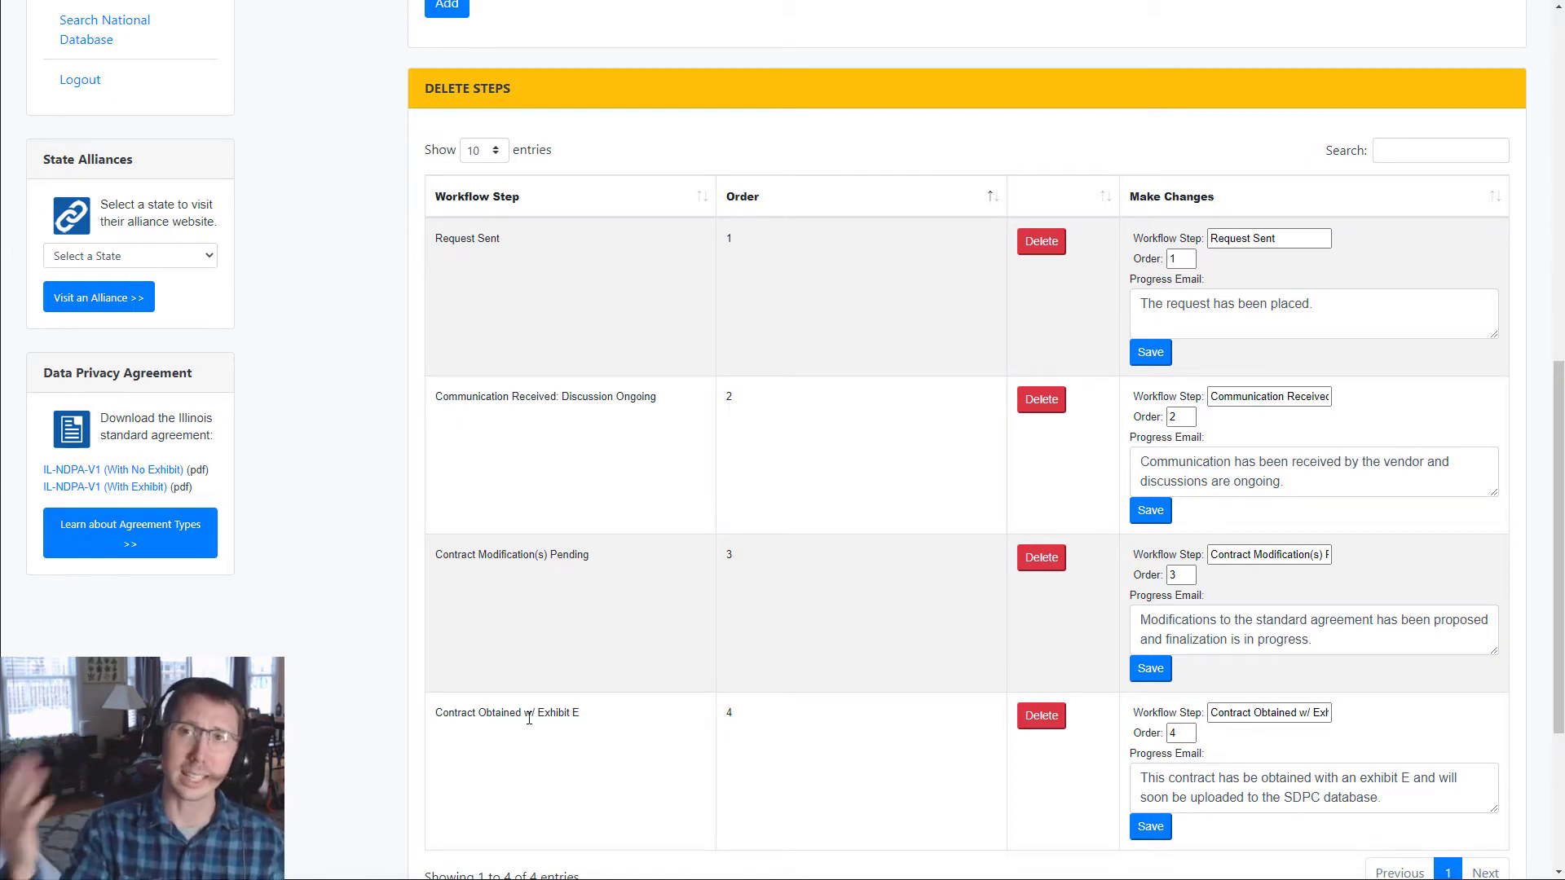
# Return to the statewide new requests list and look at the progress entries for Lake Zurich CUSD 95.
pyautogui.scroll(10, 500, 709)
pyautogui.scroll(-2, 340, 674)
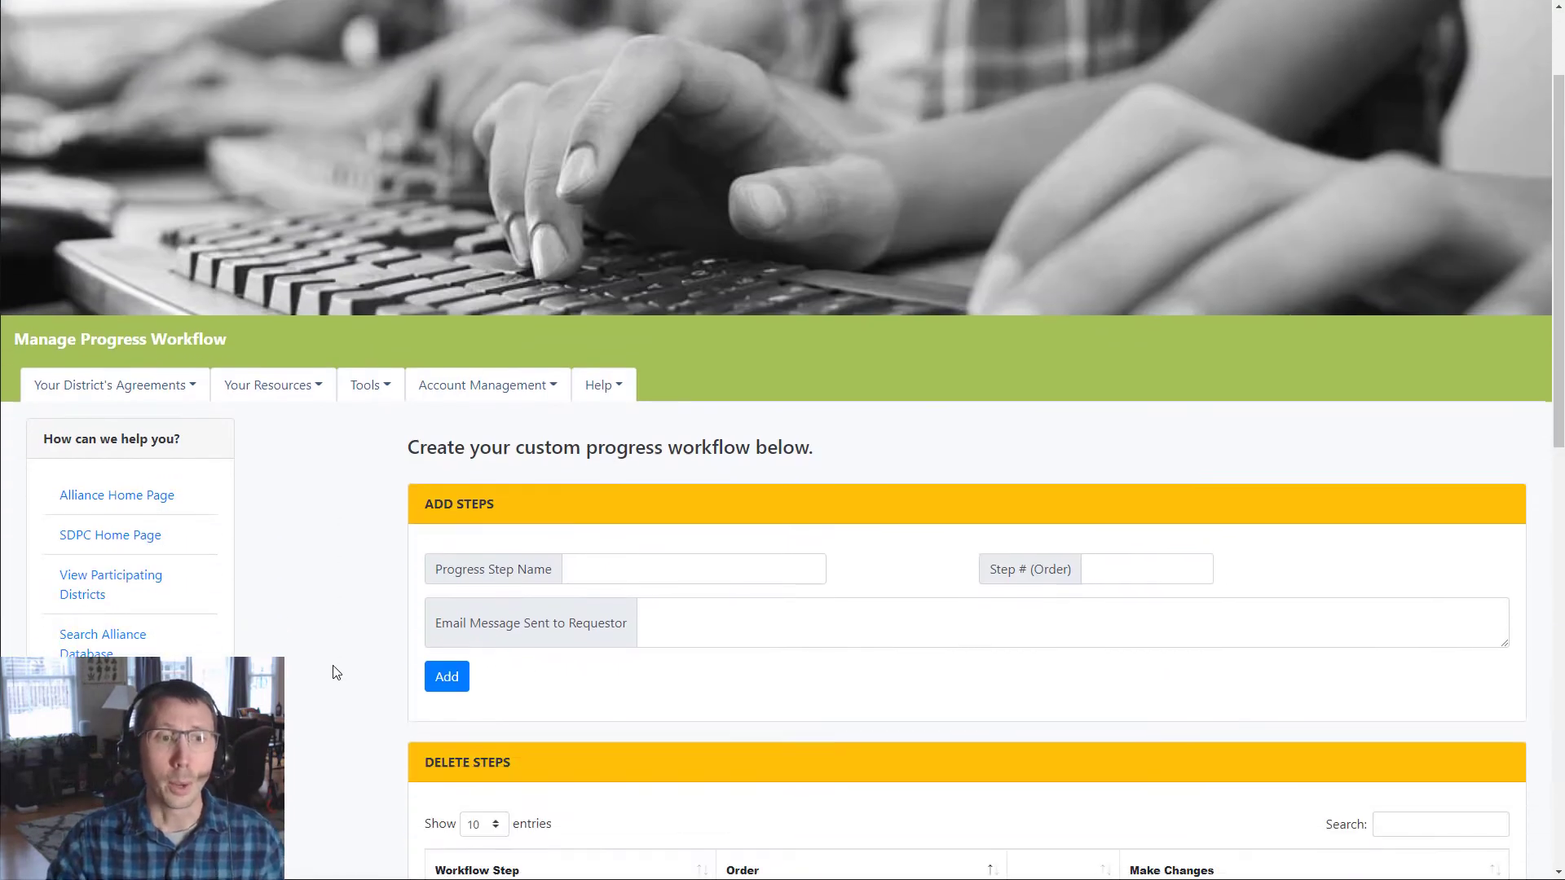
pyautogui.click(348, 376)
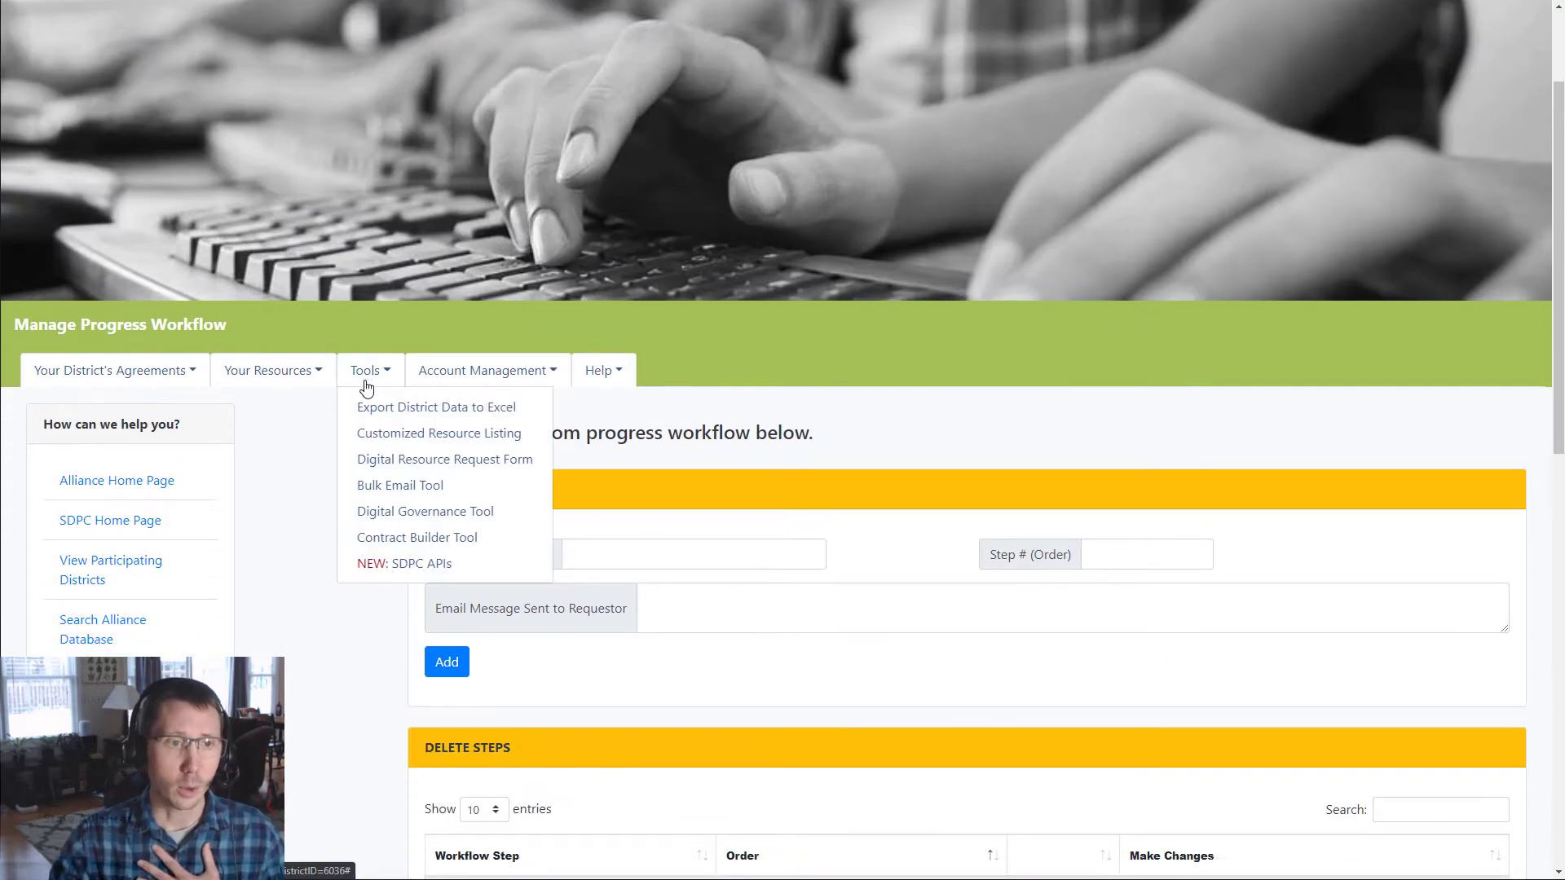
pyautogui.click(301, 373)
pyautogui.click(303, 496)
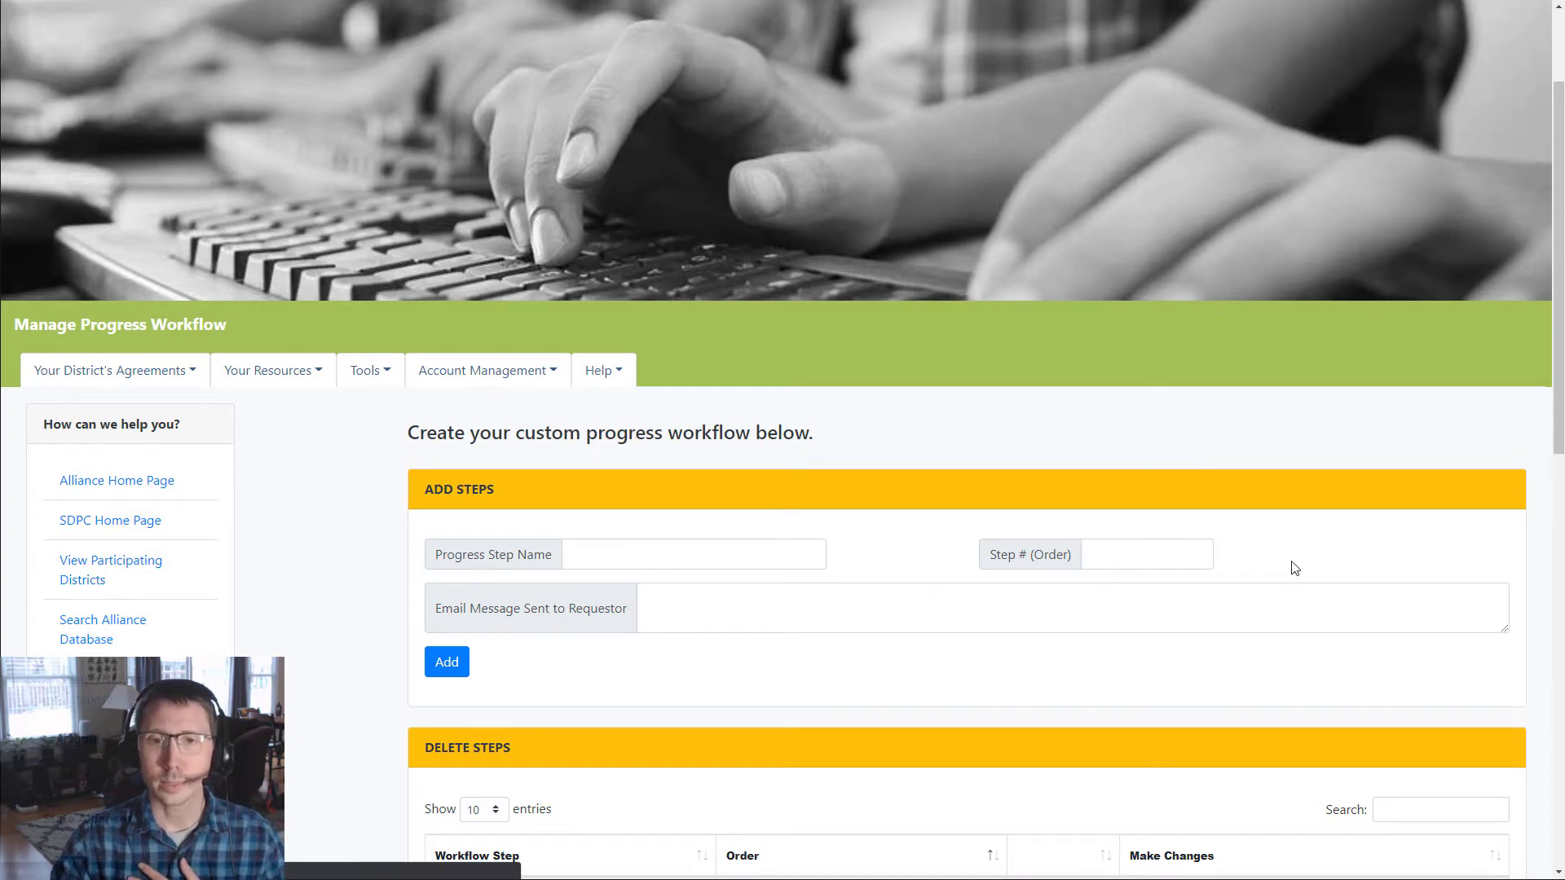
pyautogui.scroll(-20, 1226, 561)
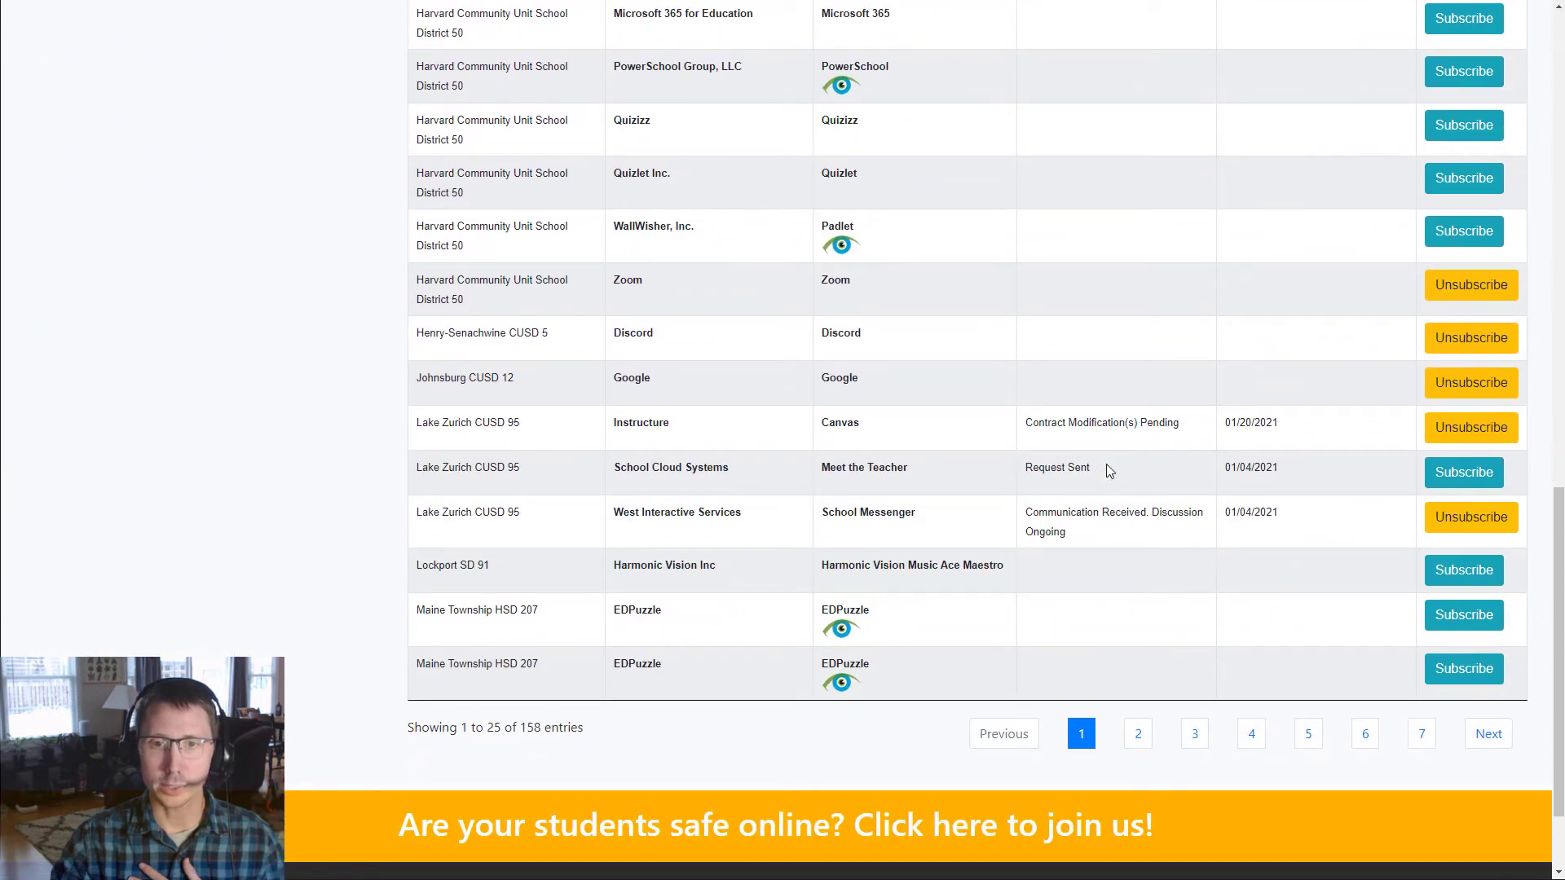
# Examine the vendor, resource, progress and last-modified entries of Lake Zurich CUSD 95's Meet the Teacher request.
pyautogui.moveTo(1108, 465); pyautogui.dragTo(1026, 468)
pyautogui.click(1032, 469)
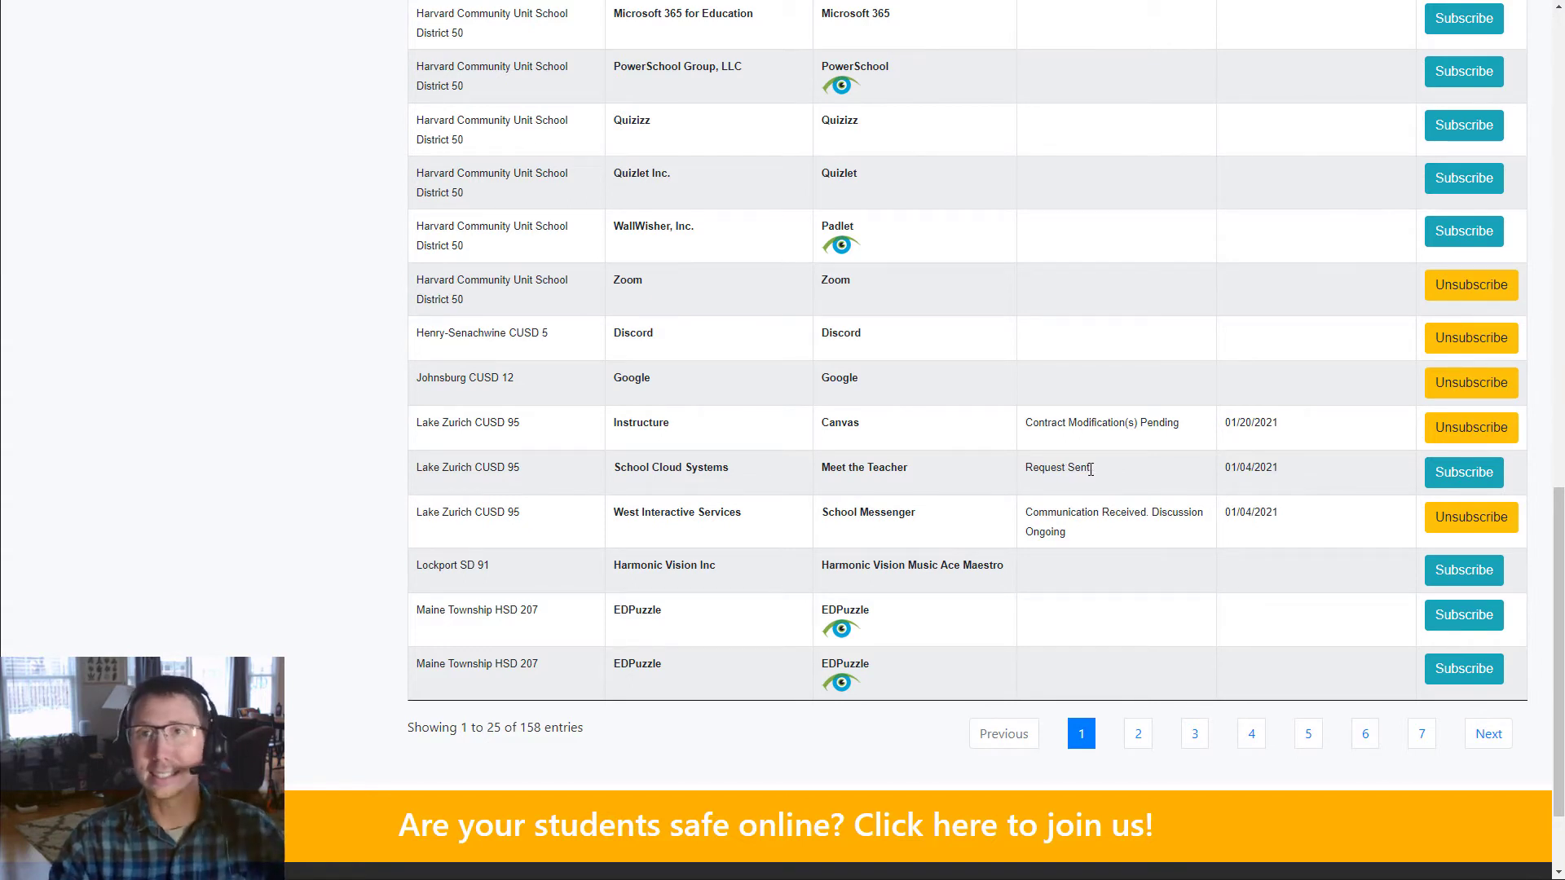
pyautogui.moveTo(1285, 475); pyautogui.dragTo(1229, 486)
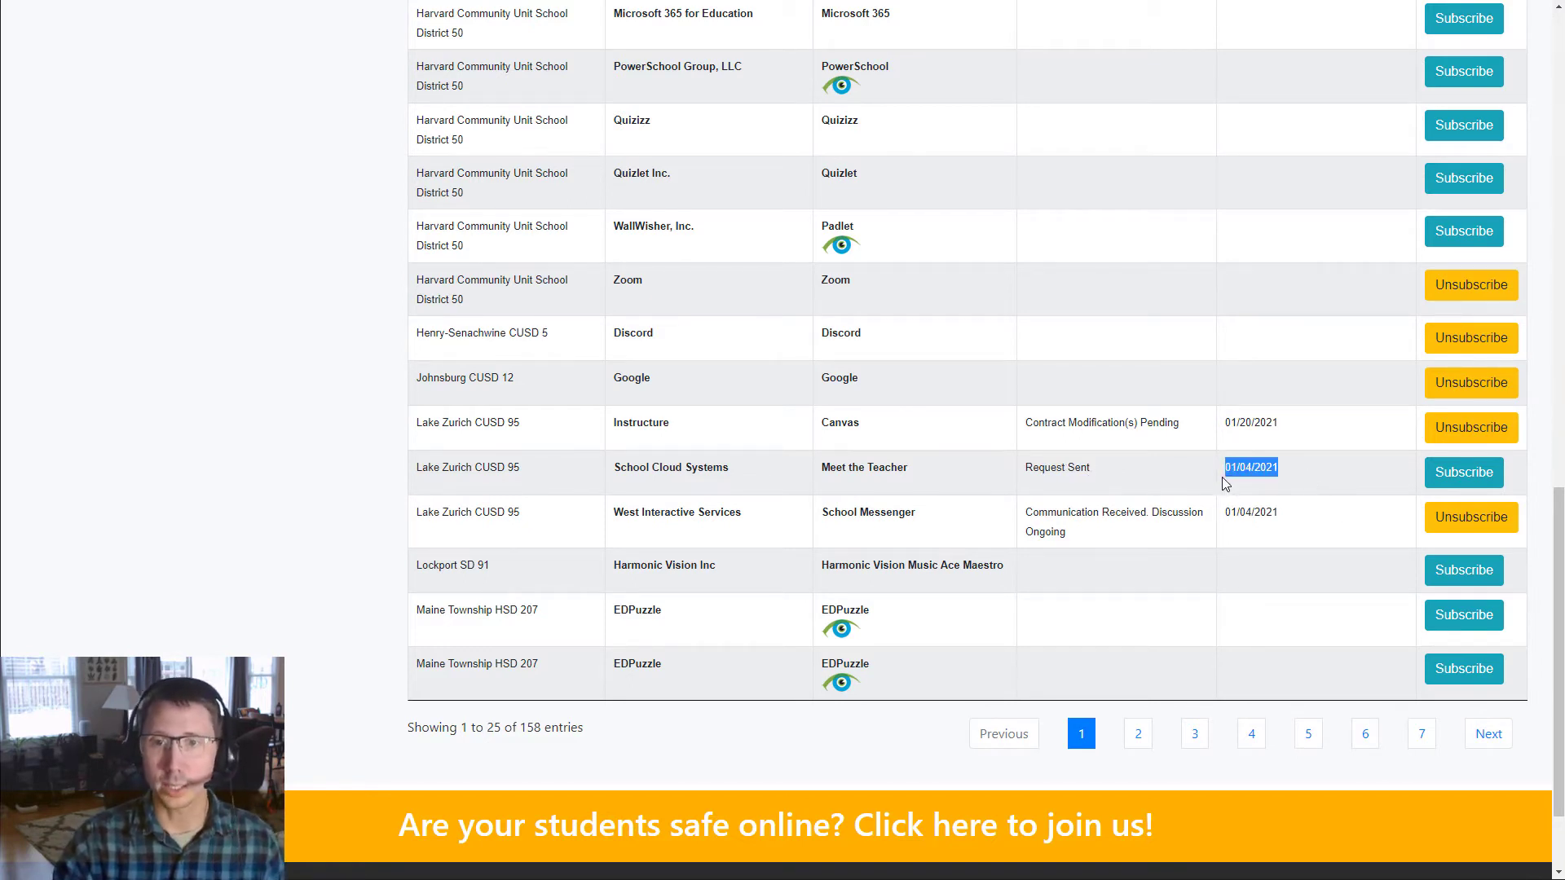
pyautogui.click(1228, 469)
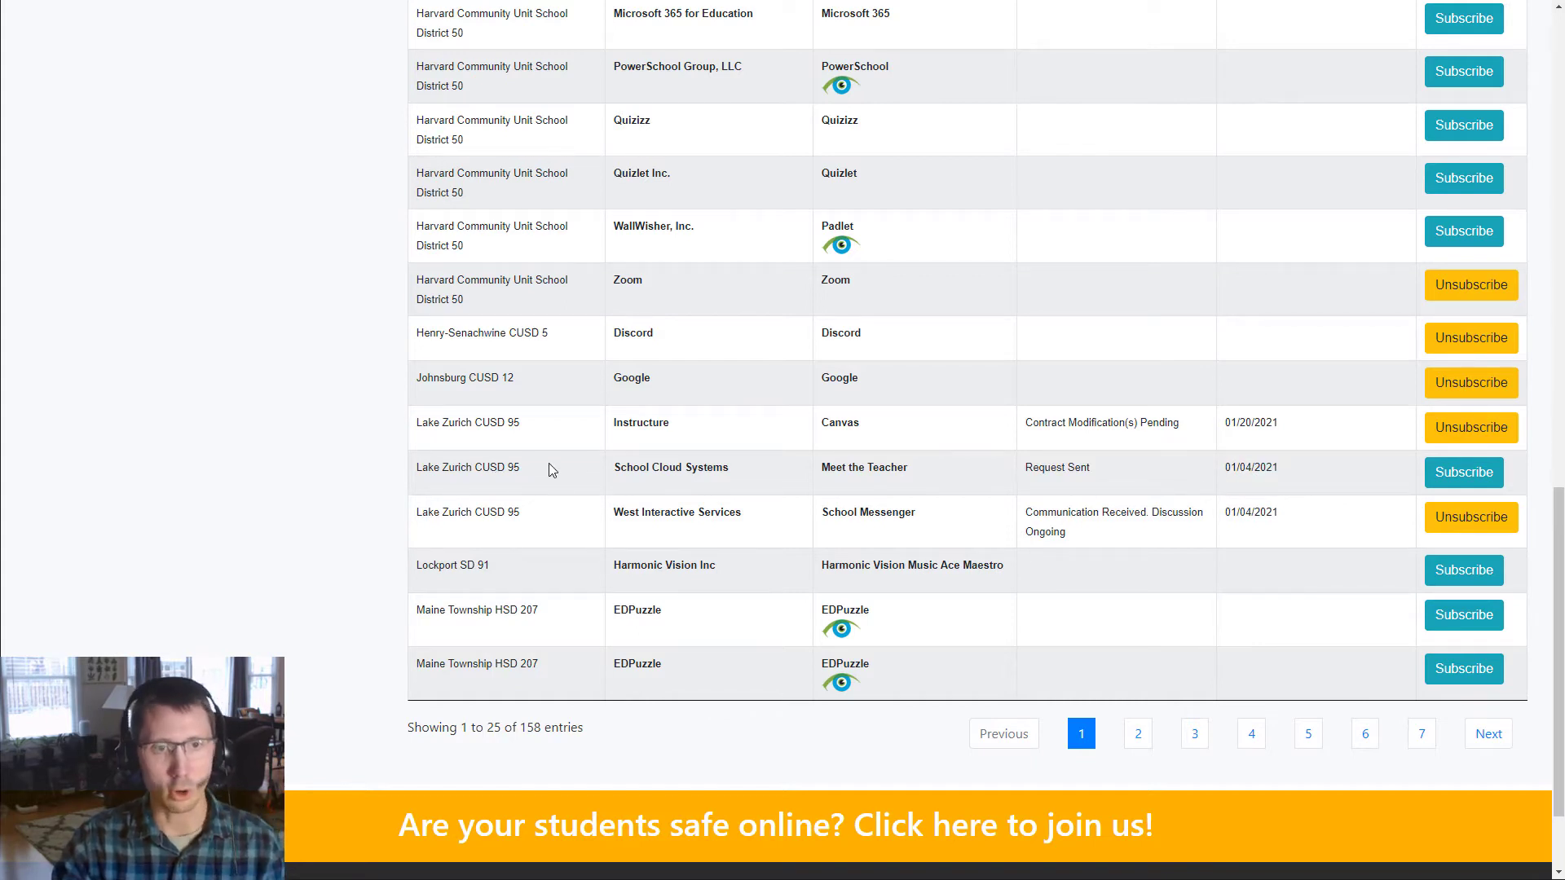
pyautogui.moveTo(740, 470); pyautogui.dragTo(633, 473)
pyautogui.click(649, 473)
pyautogui.moveTo(916, 471); pyautogui.dragTo(821, 471)
pyautogui.click(864, 466)
pyautogui.moveTo(1102, 469); pyautogui.dragTo(1024, 470)
pyautogui.click(1046, 467)
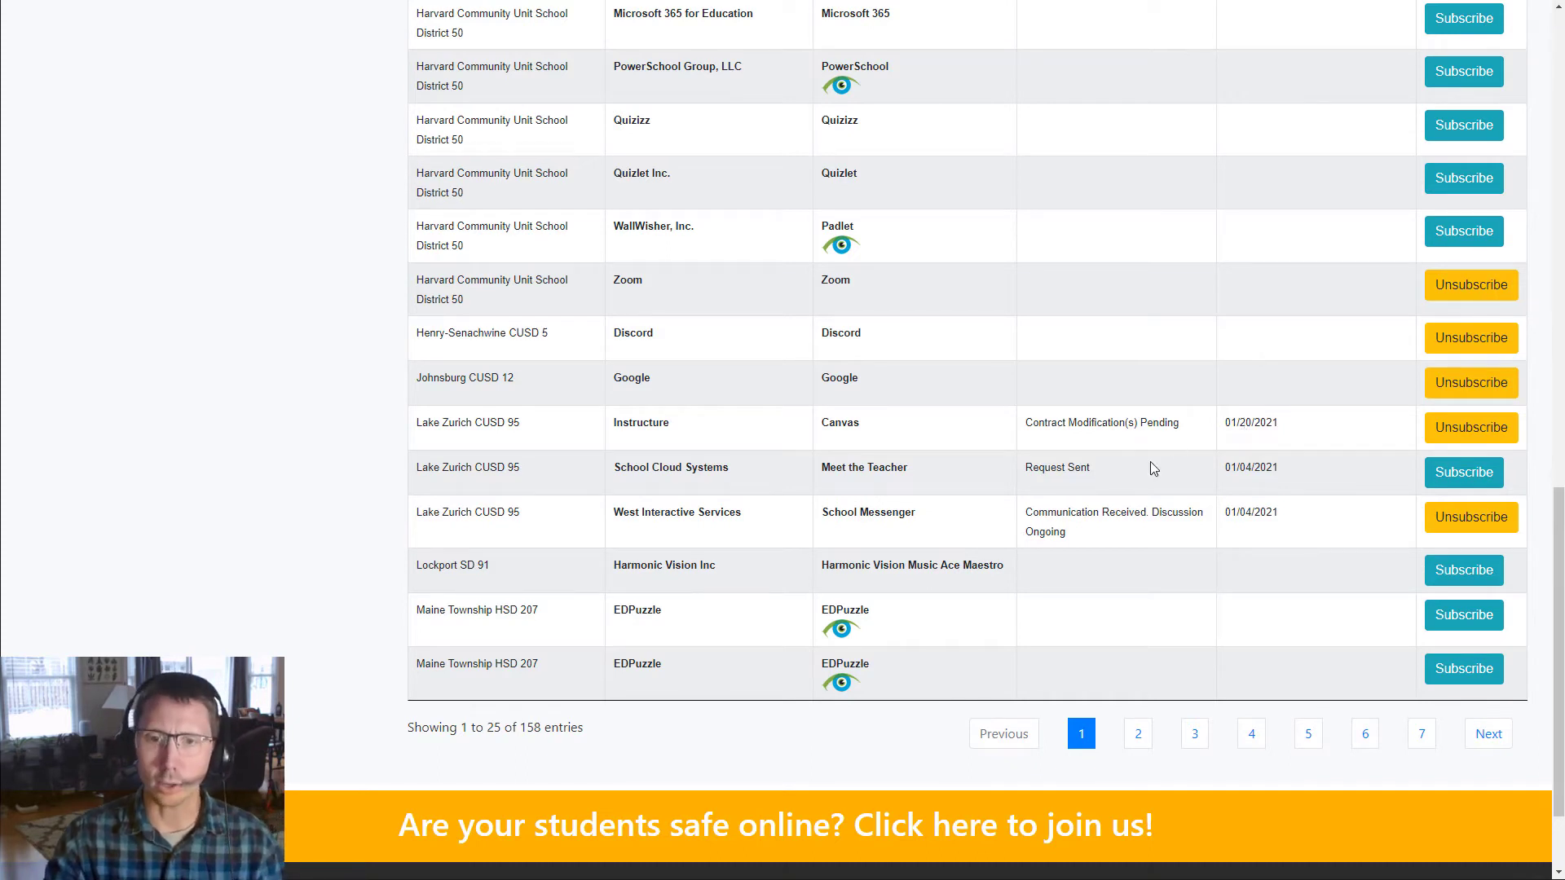
# Browse pages 4 and 5 of the statewide new requests and continue to page 6.
pyautogui.click(1251, 736)
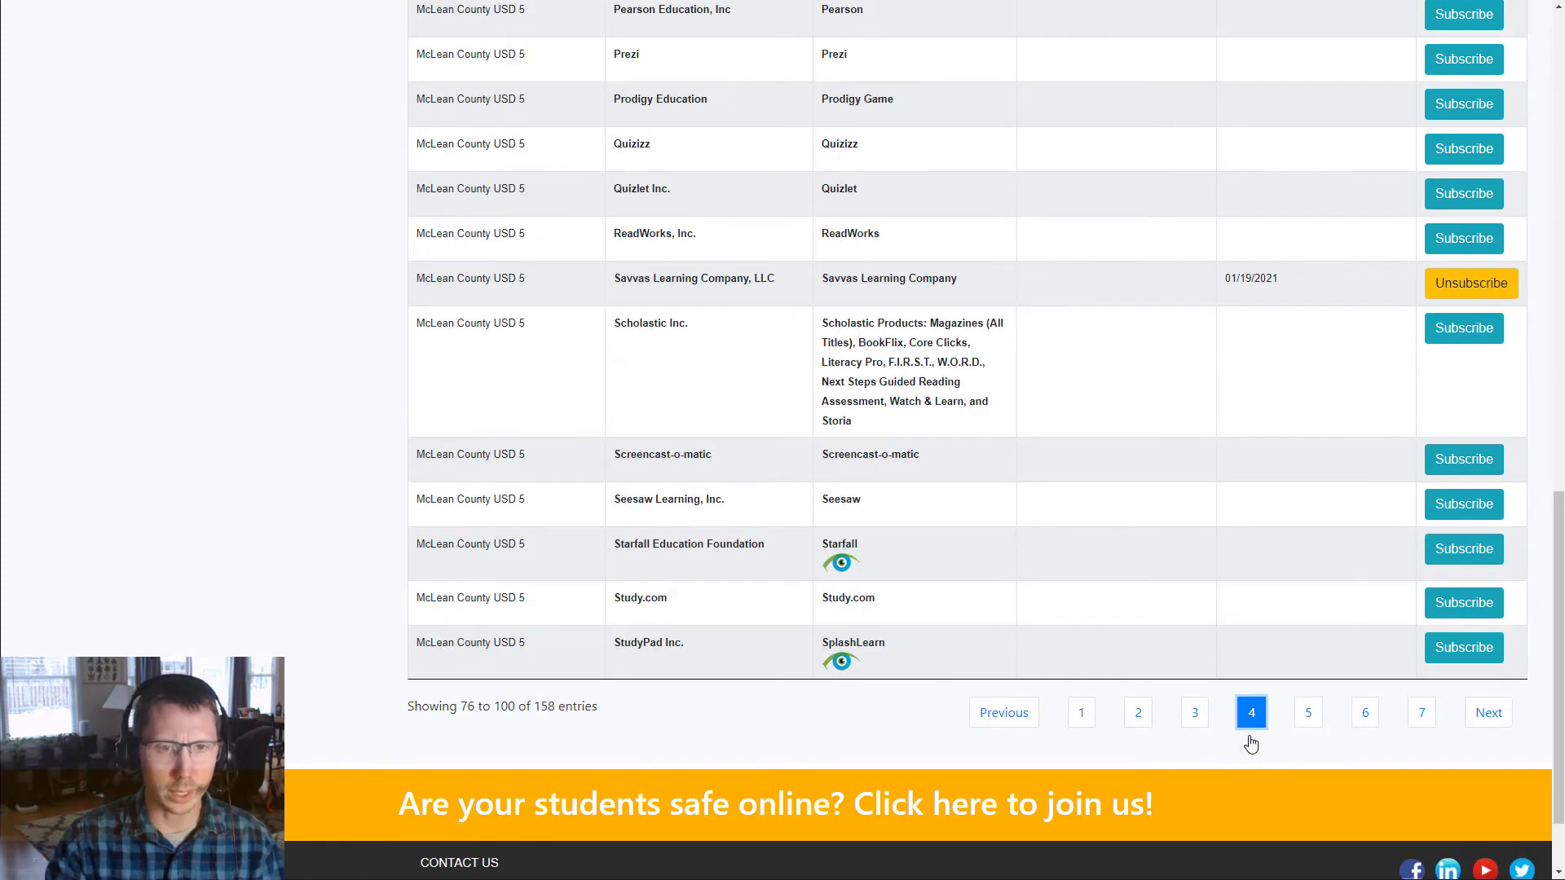
pyautogui.click(1309, 712)
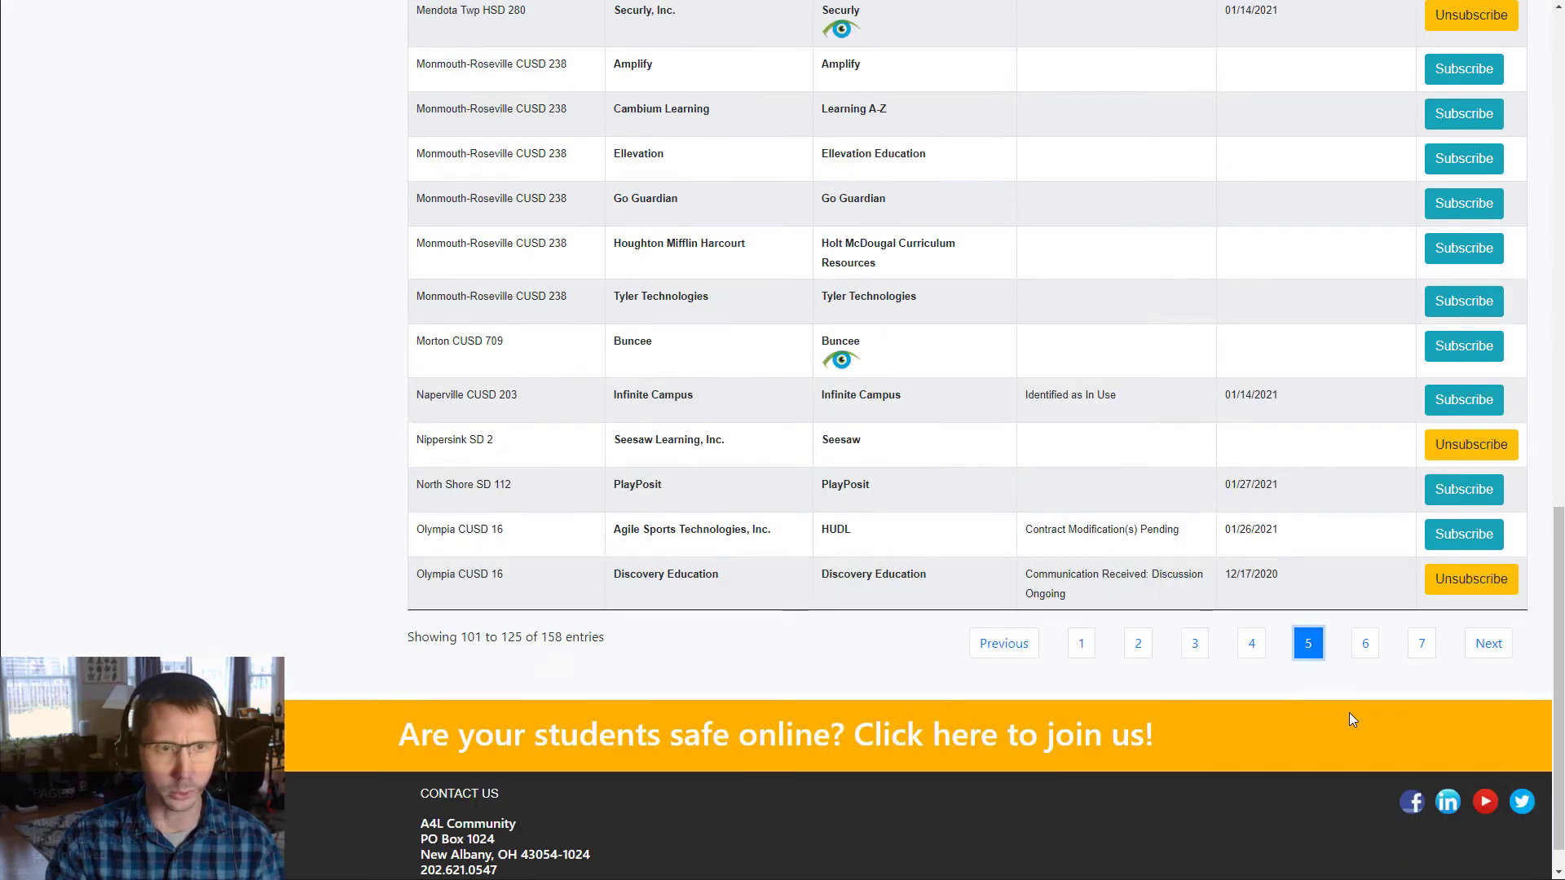
pyautogui.scroll(5, 1156, 530)
pyautogui.scroll(-3, 1160, 533)
pyautogui.scroll(-2, 1160, 533)
pyautogui.click(1355, 802)
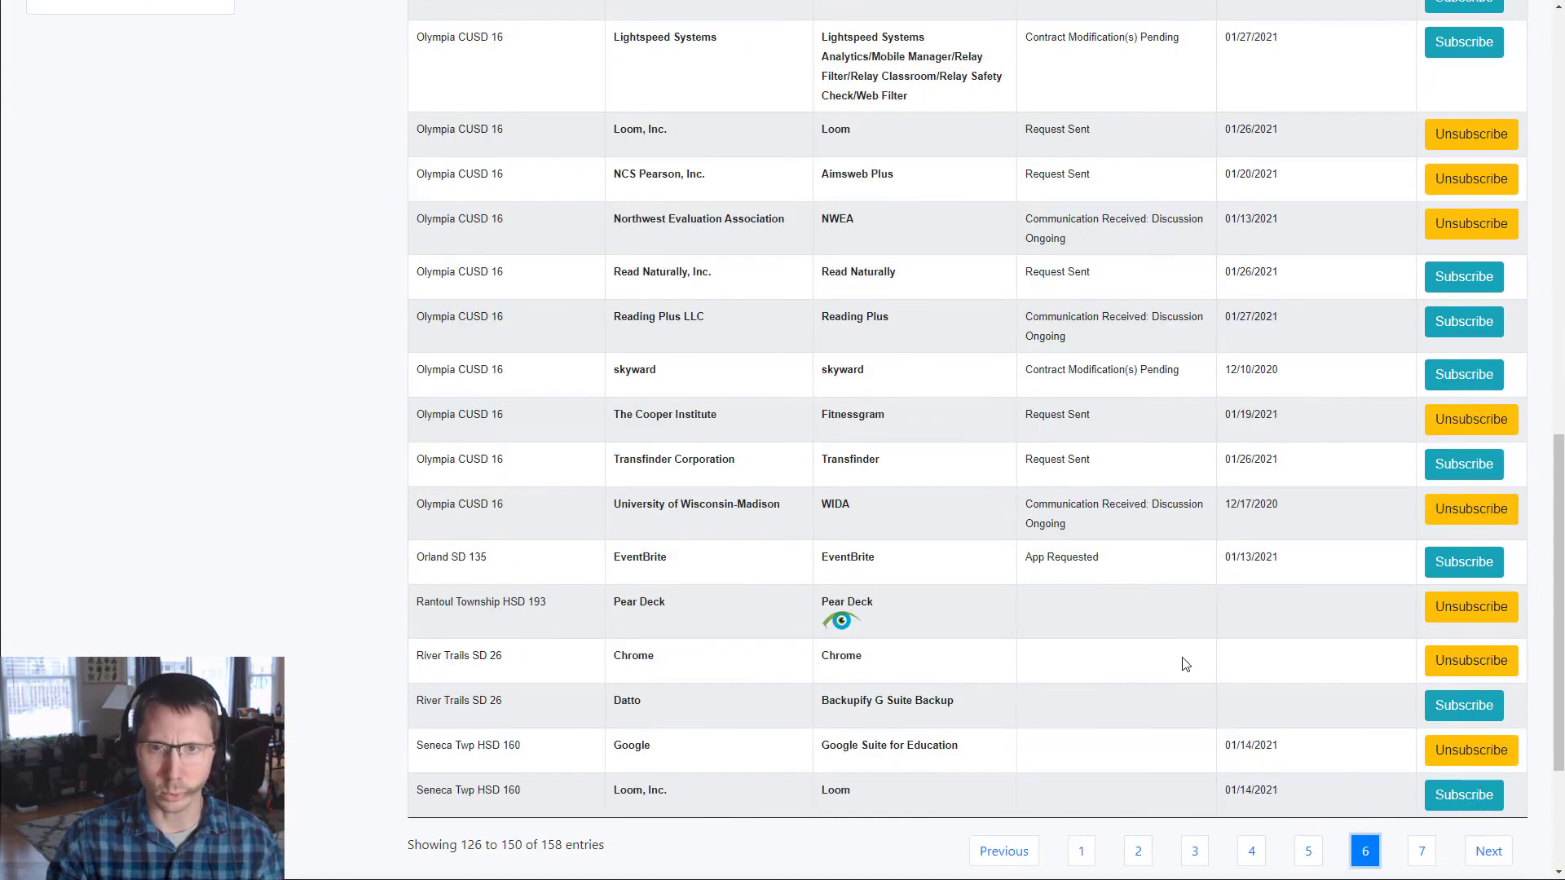
# Review the progress entries and modification dates of Olympia CUSD 16's requests, then return to the start of the list.
pyautogui.scroll(6, 1100, 595)
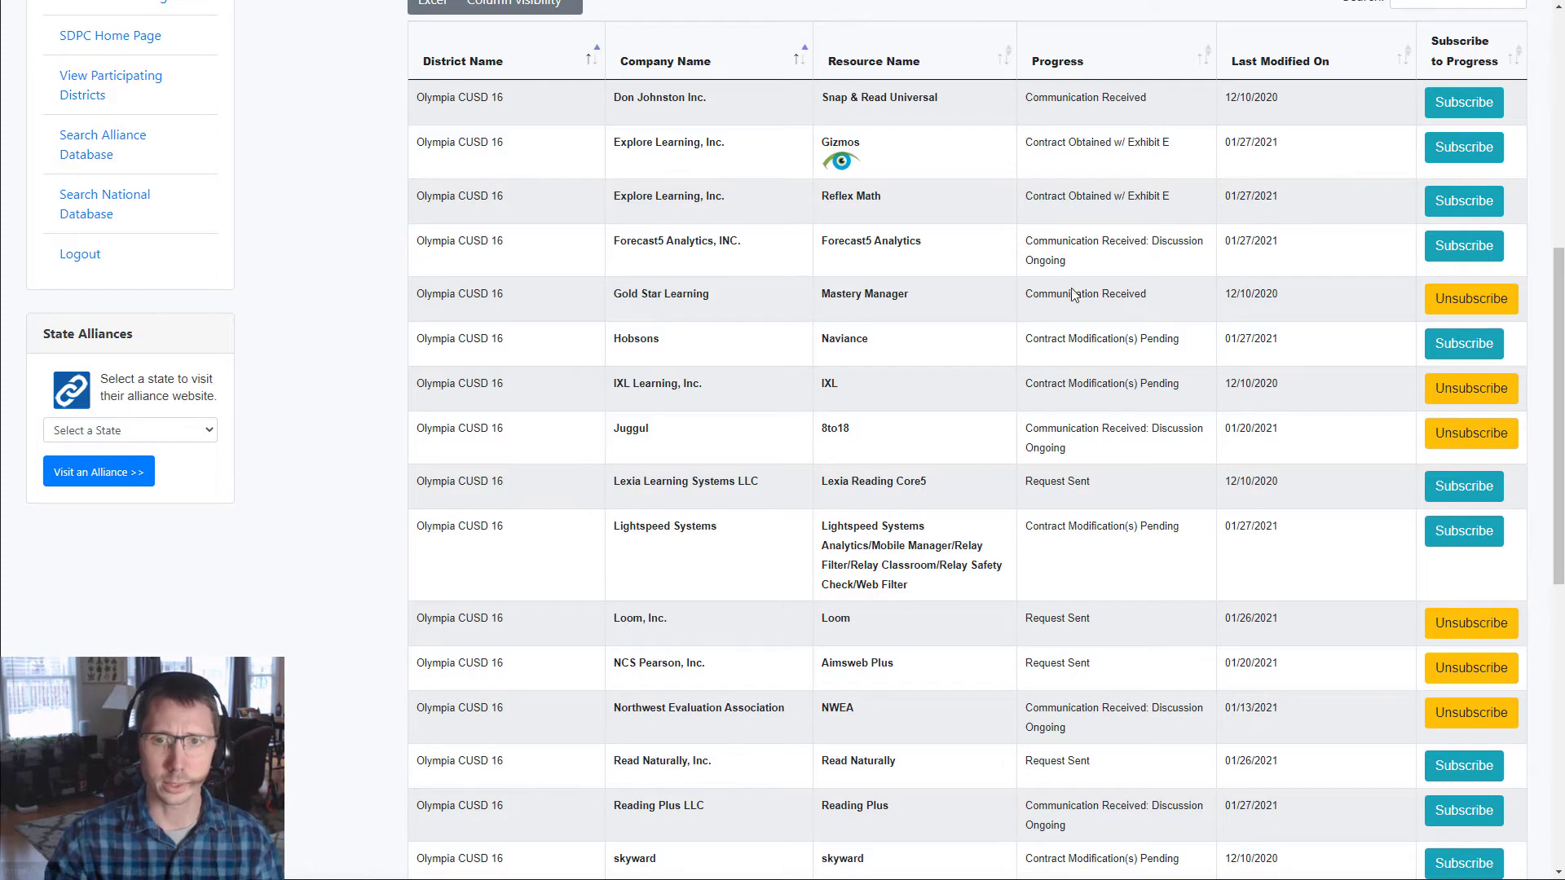
pyautogui.scroll(-2, 1078, 483)
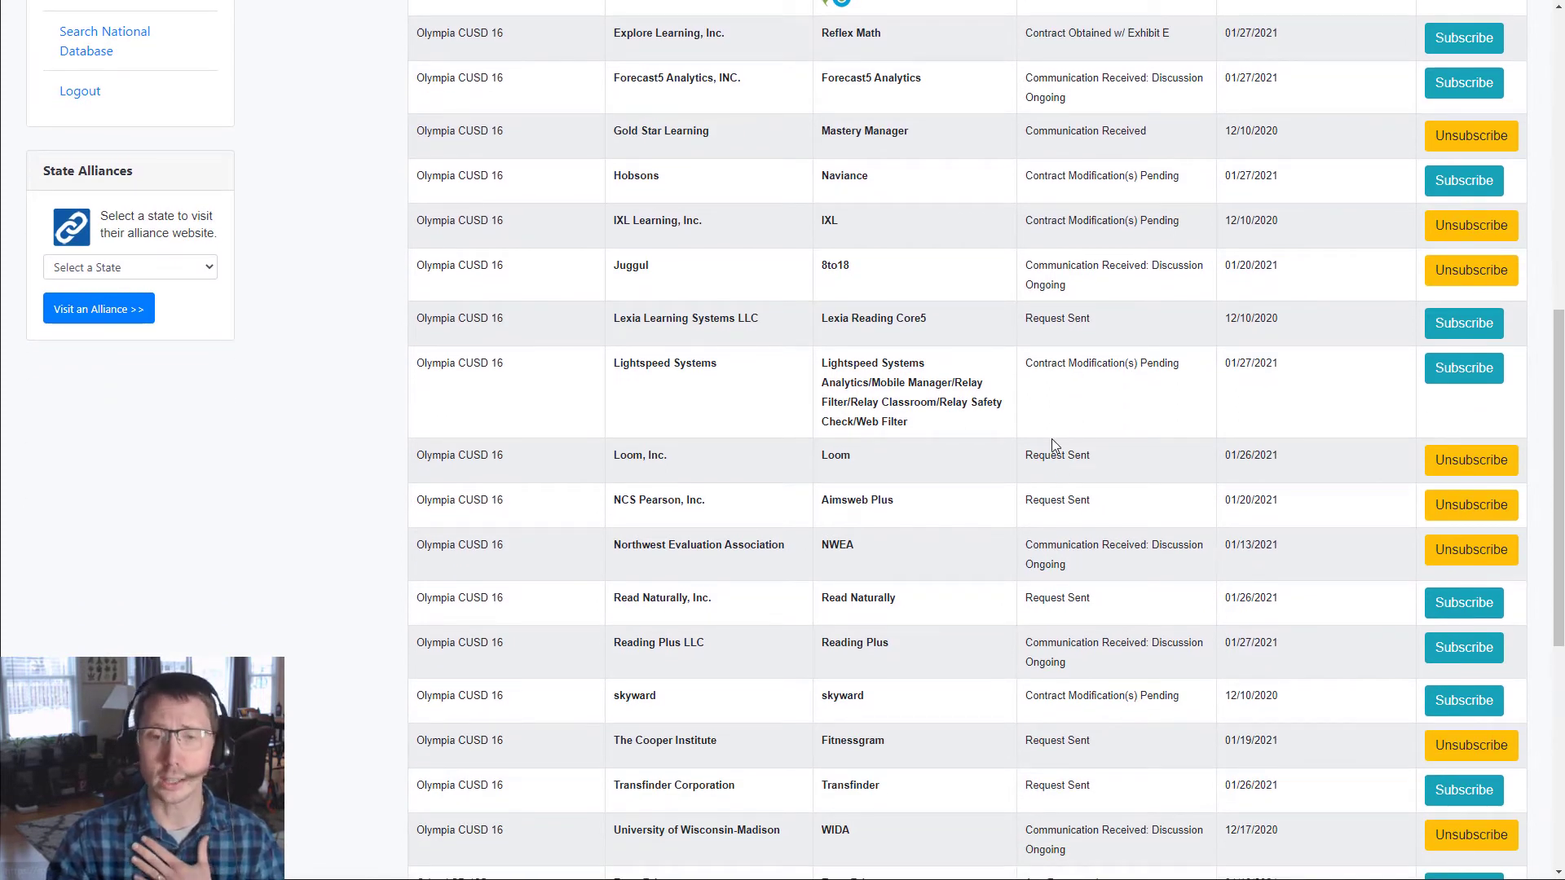
pyautogui.scroll(-1, 1067, 559)
pyautogui.scroll(1, 1085, 548)
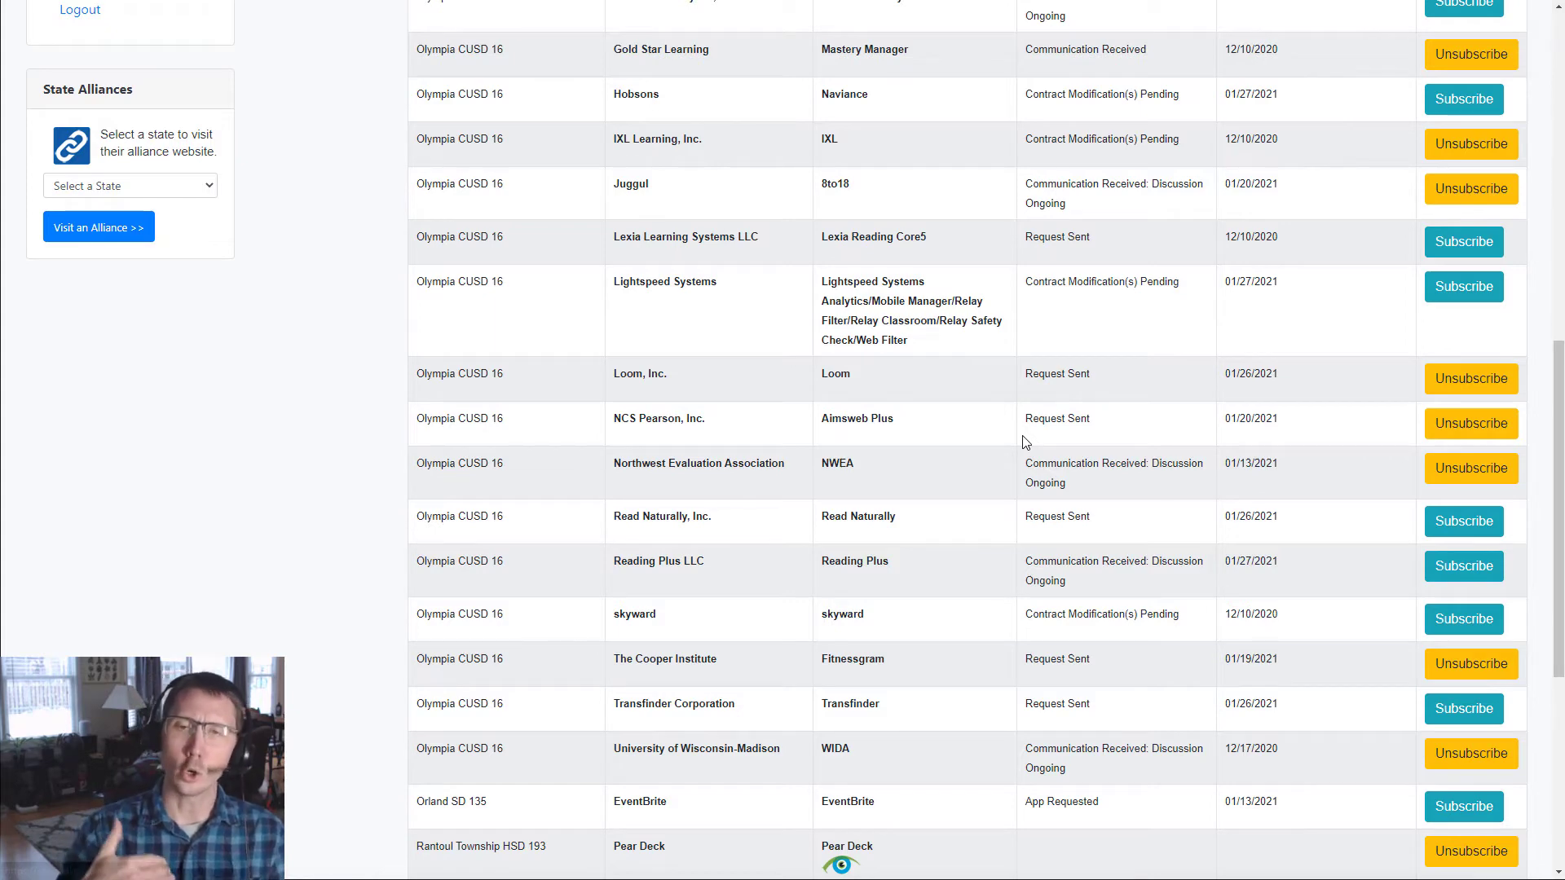
pyautogui.scroll(-1, 1028, 444)
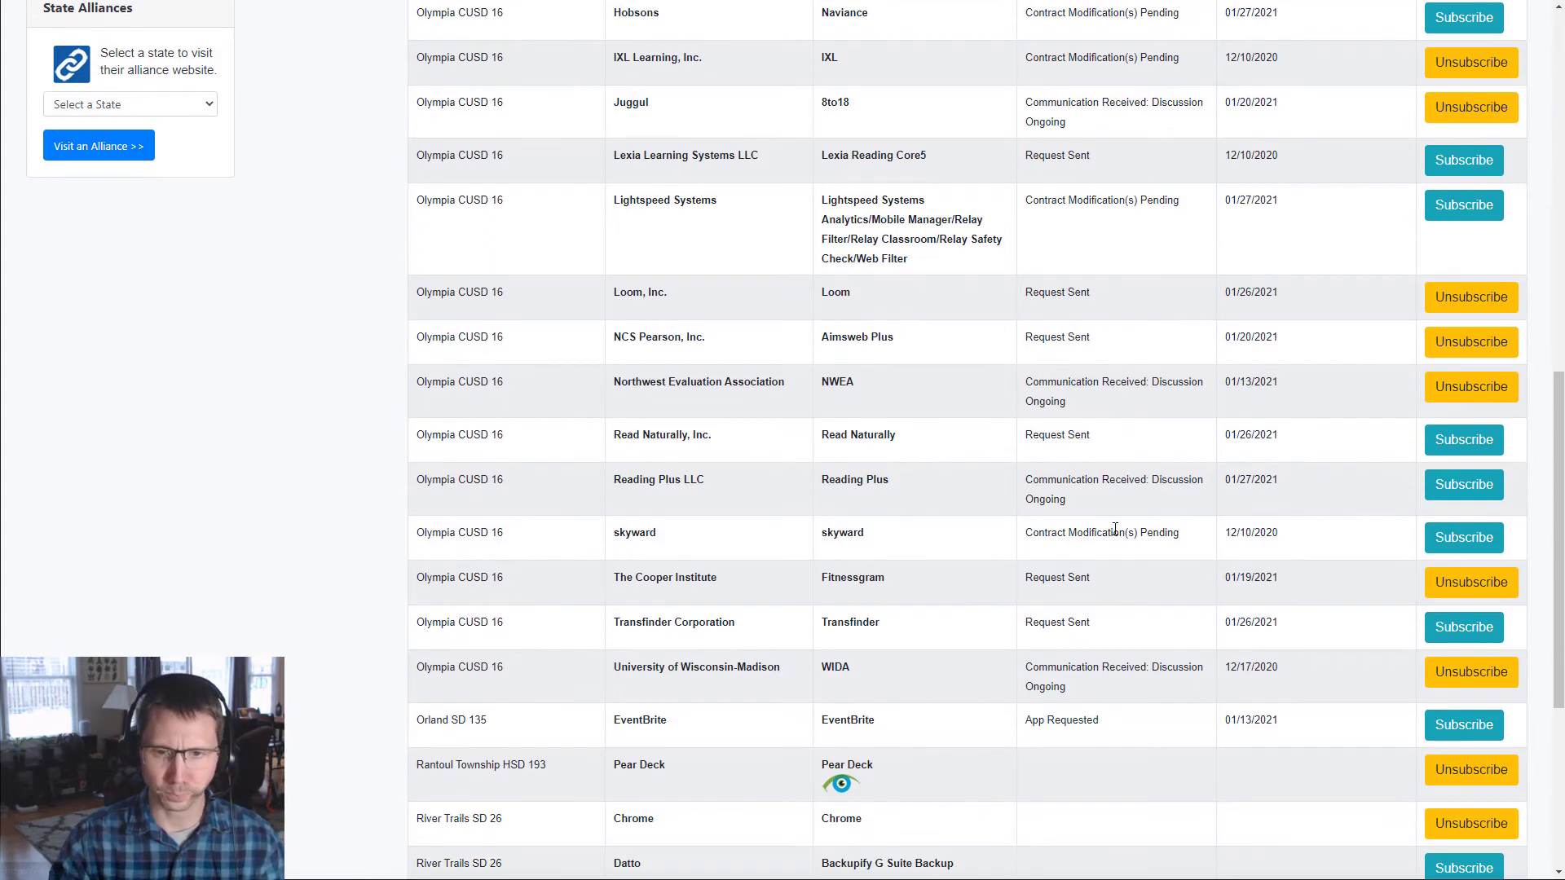
pyautogui.scroll(6, 1107, 549)
pyautogui.scroll(1, 943, 500)
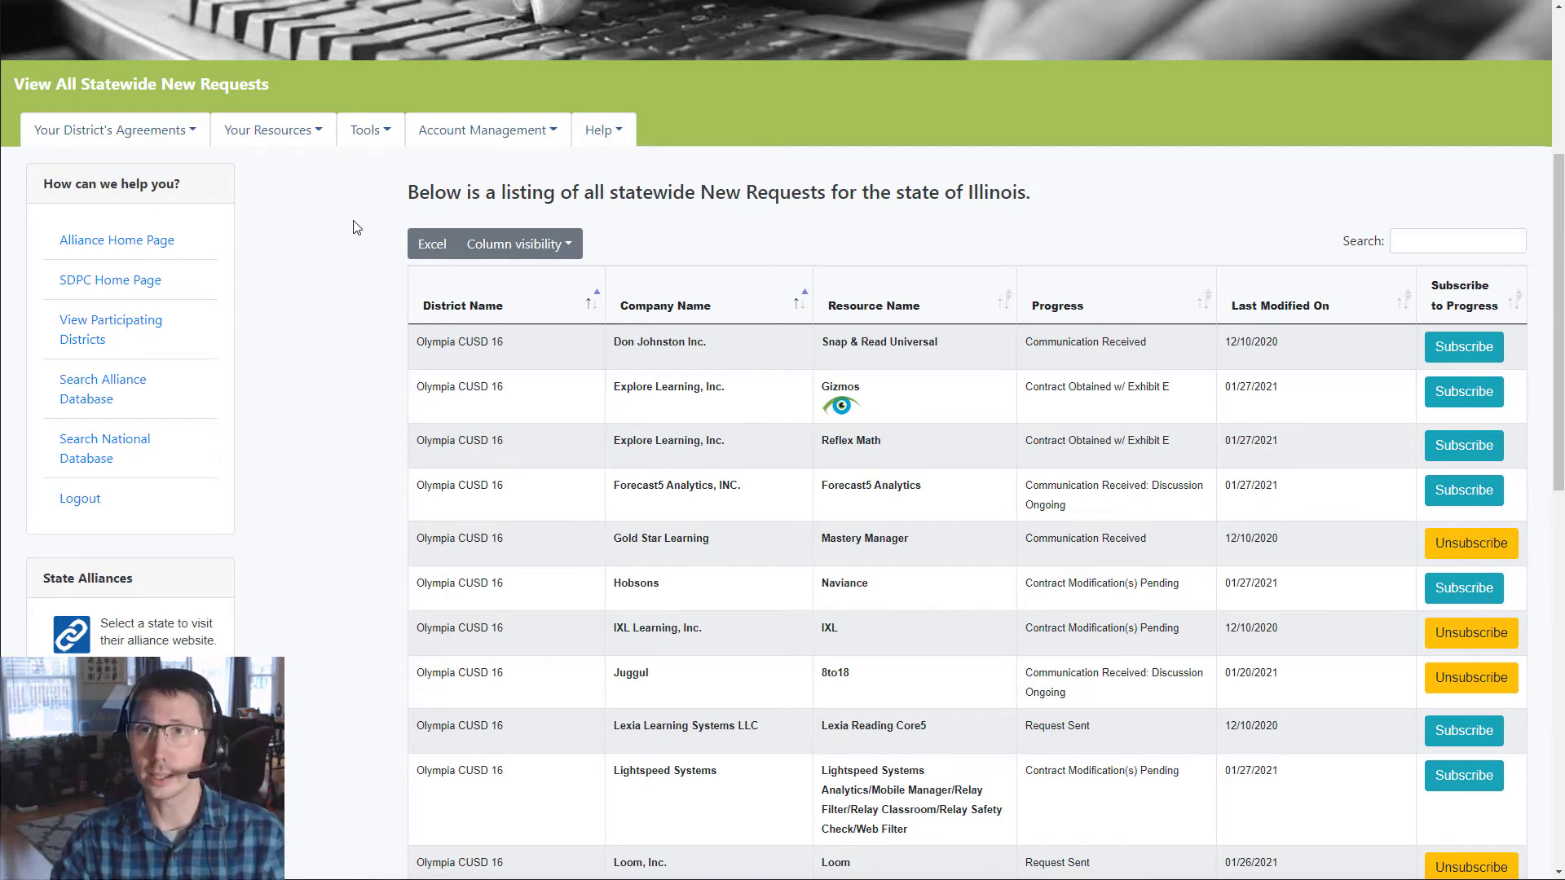
# Go to the district's agreement management list and open the agreement type choices for the 8to18 request.
pyautogui.click(141, 137)
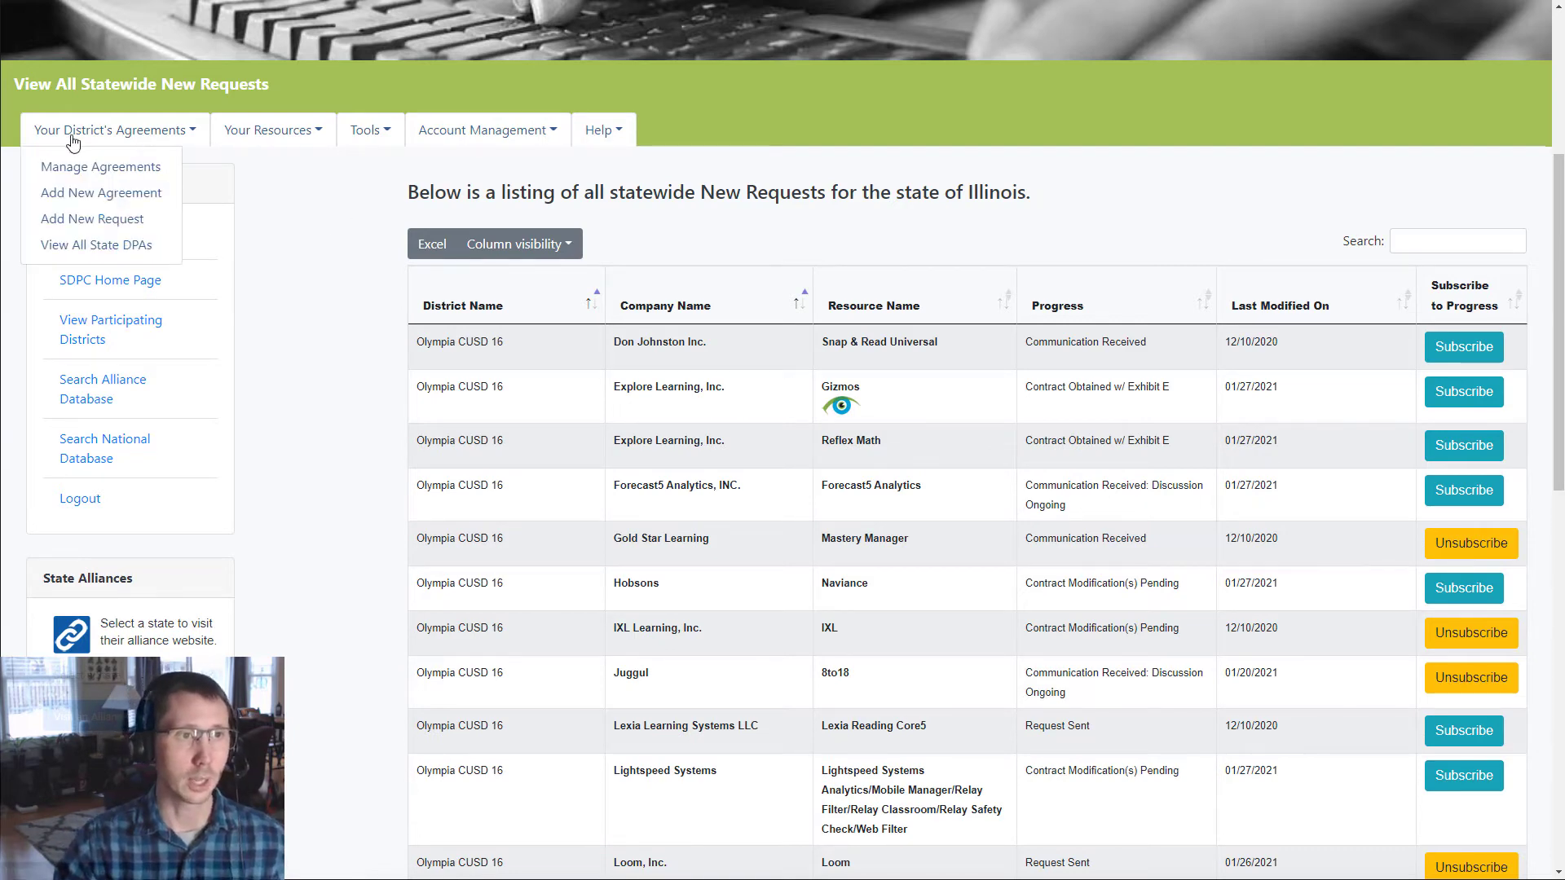
pyautogui.click(120, 173)
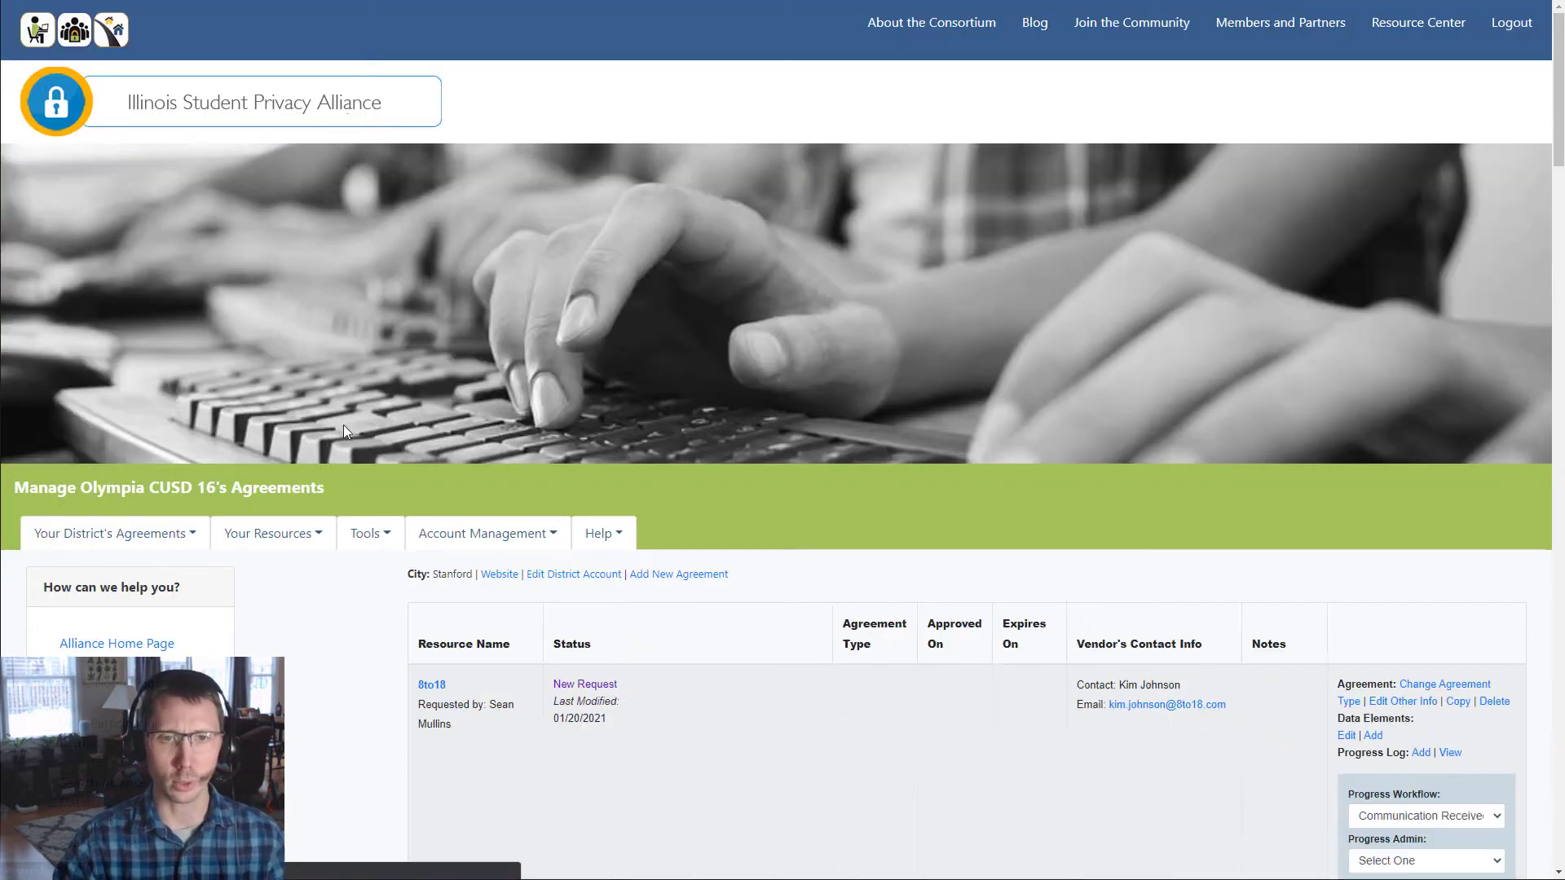
pyautogui.scroll(-4, 370, 465)
pyautogui.scroll(-2, 369, 466)
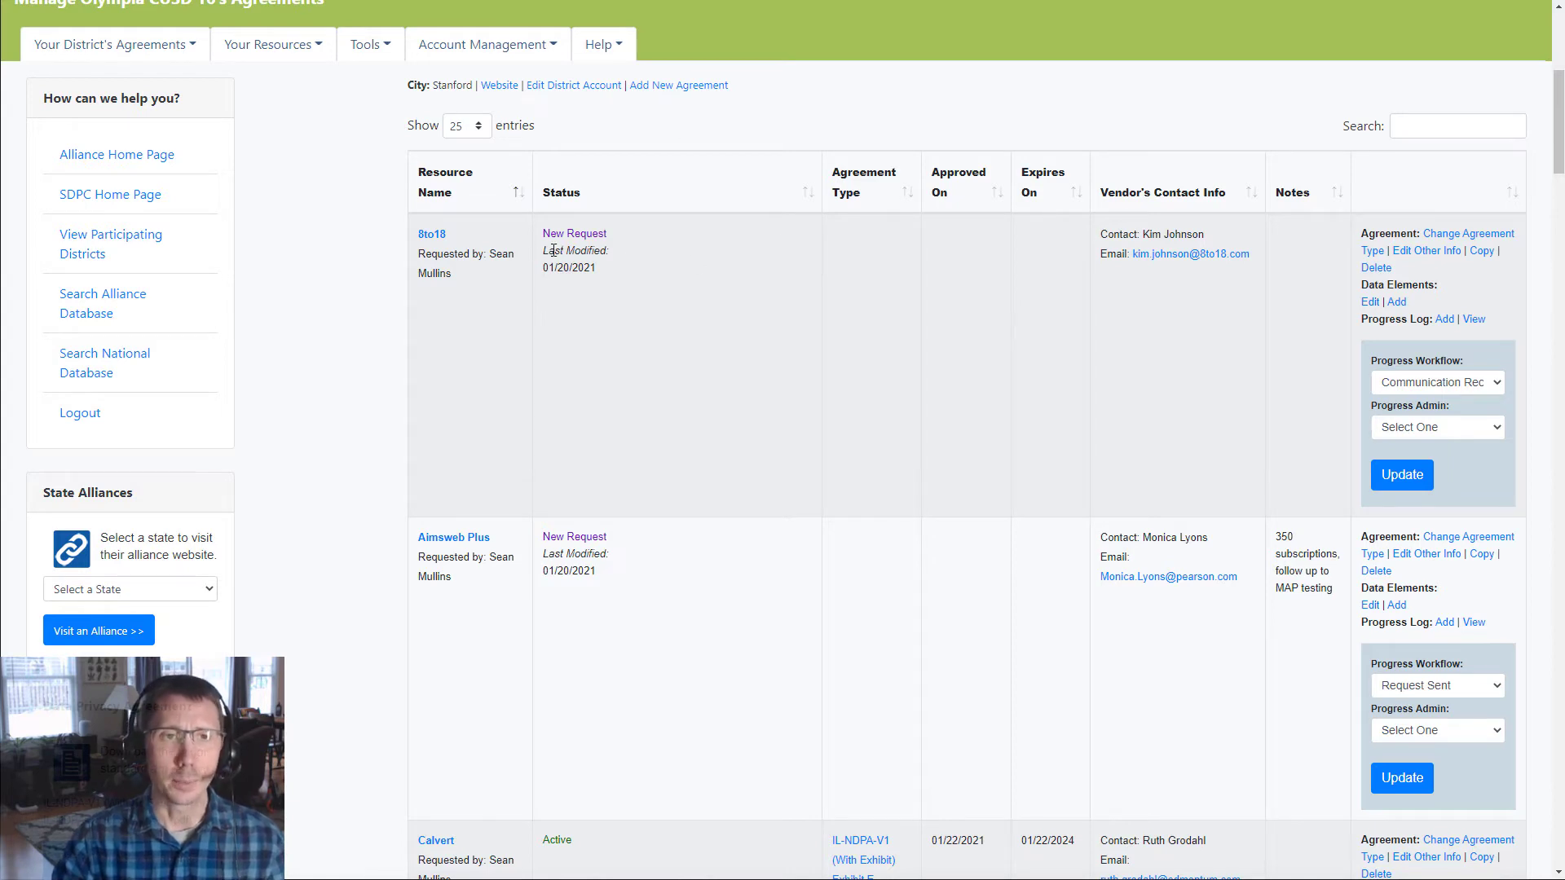
pyautogui.click(1457, 241)
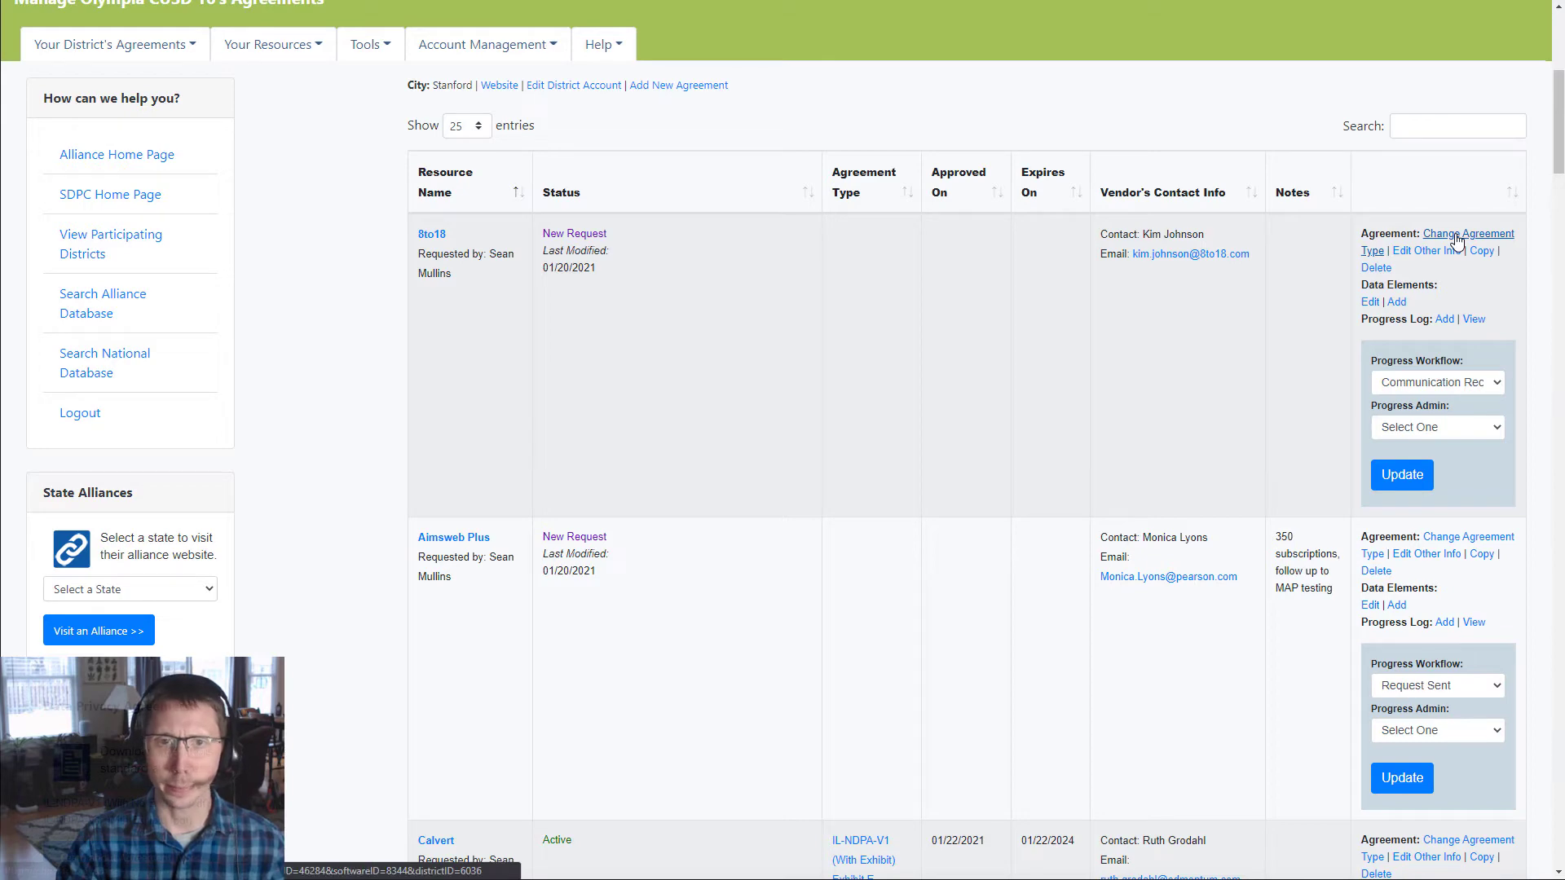
pyautogui.scroll(-4, 423, 405)
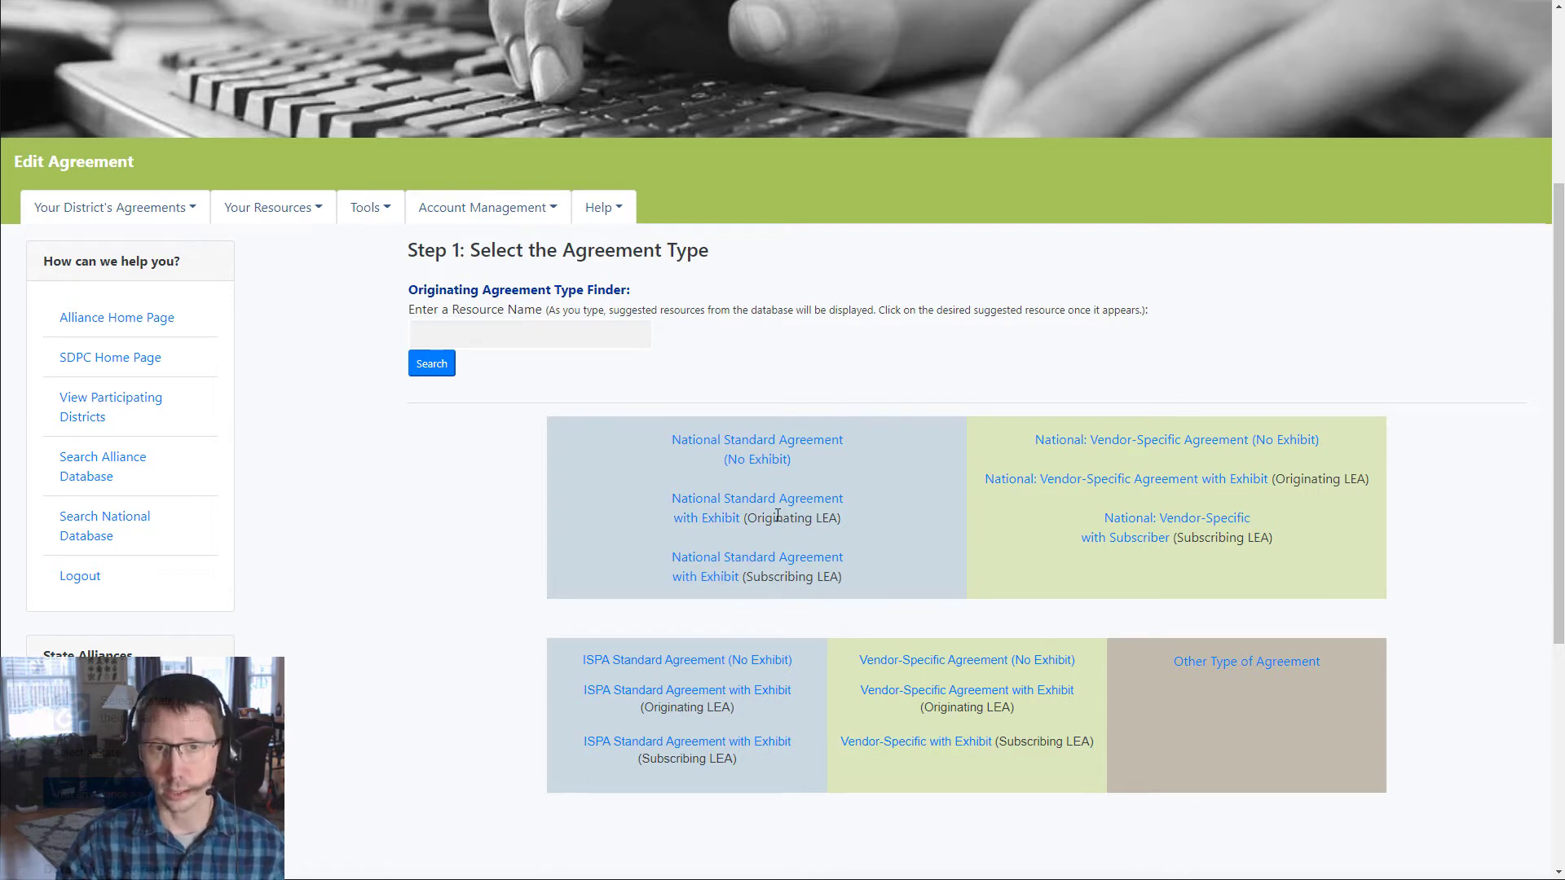
# Choose National Standard Agreement with Exhibit (Originating LEA) for 8to18 and set the agreement version to IL-NDPA-V1 (With Exhibit).
pyautogui.click(724, 510)
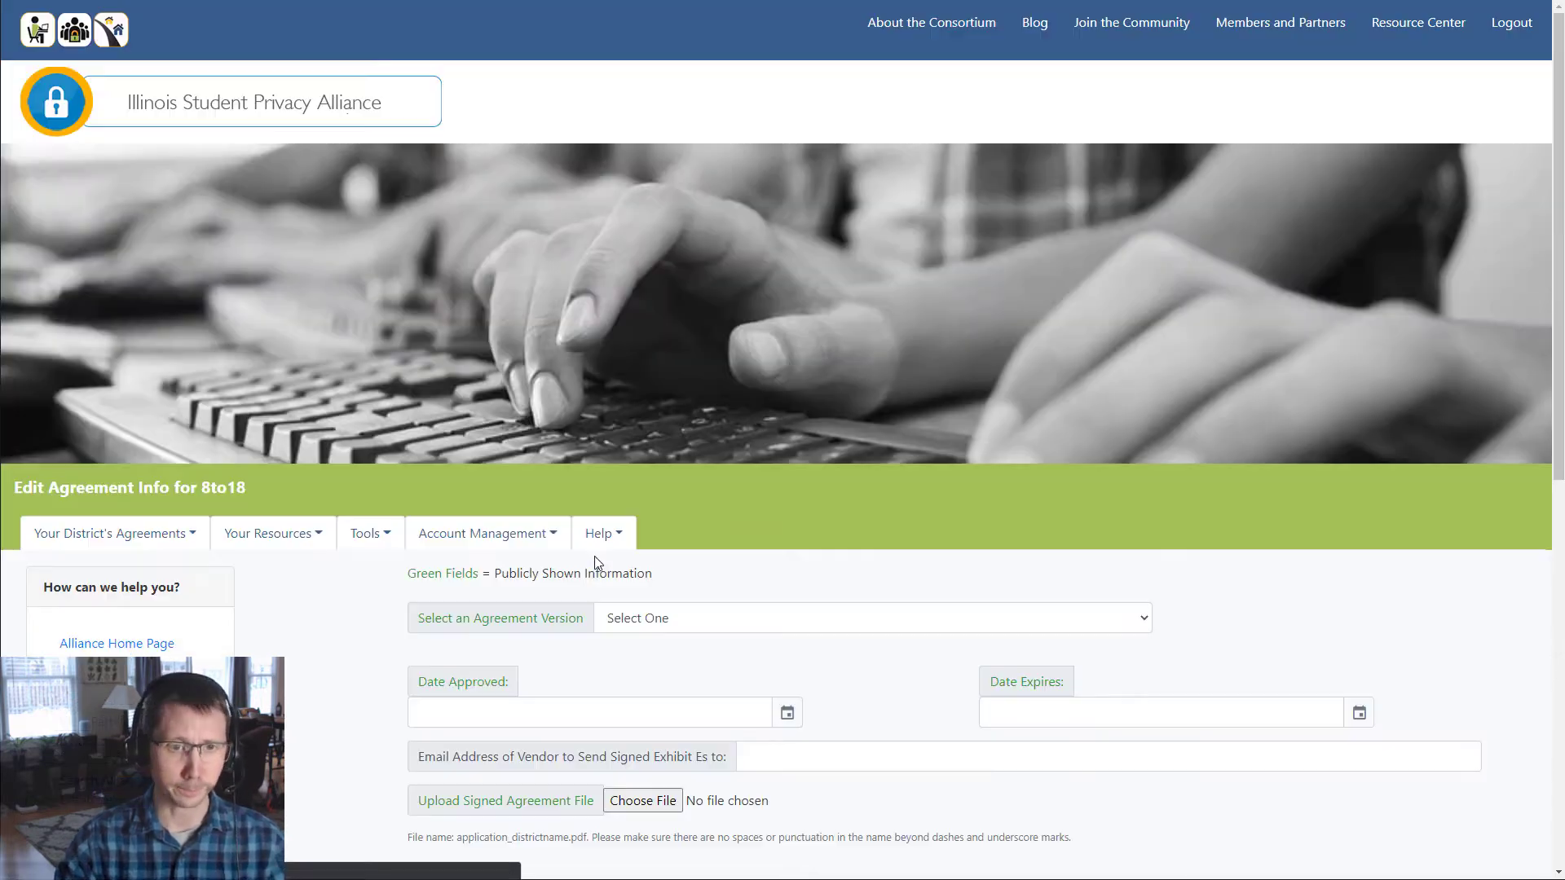
pyautogui.scroll(-4, 379, 538)
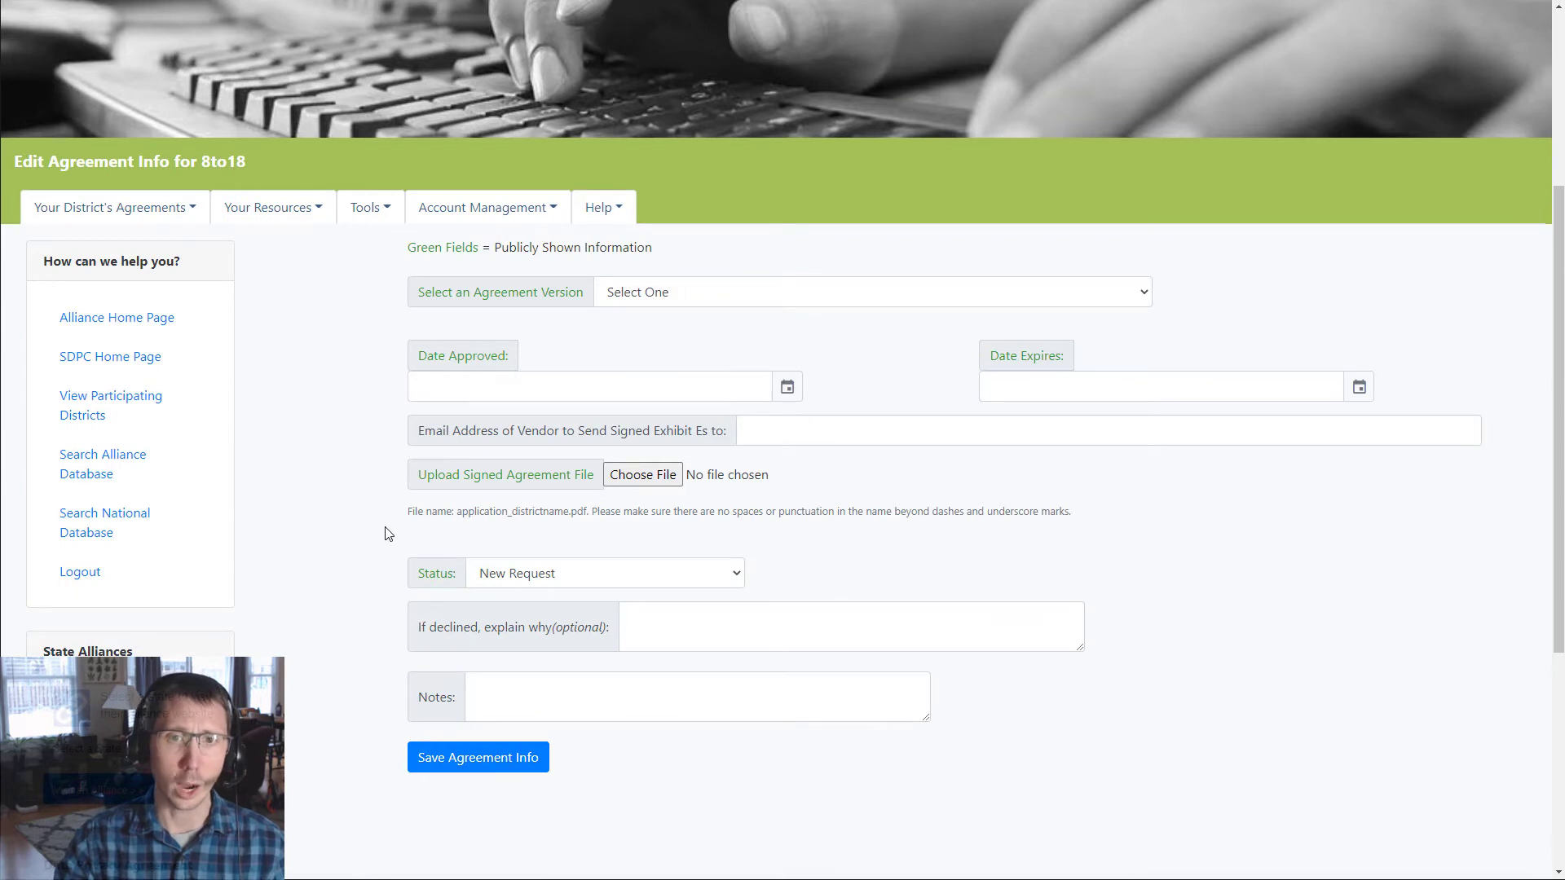
pyautogui.click(693, 302)
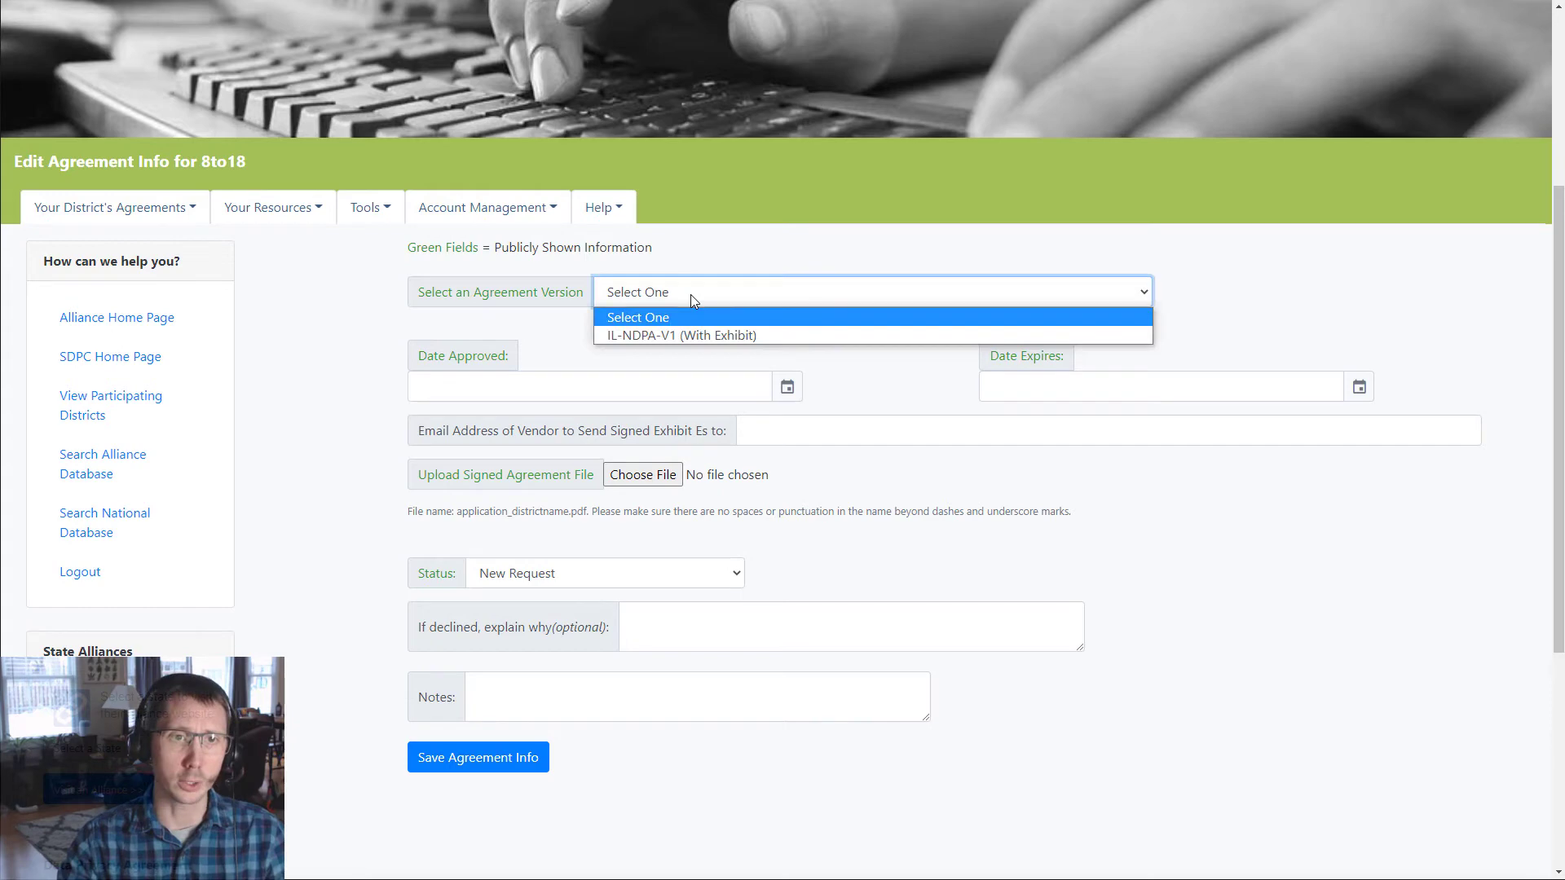
pyautogui.click(675, 335)
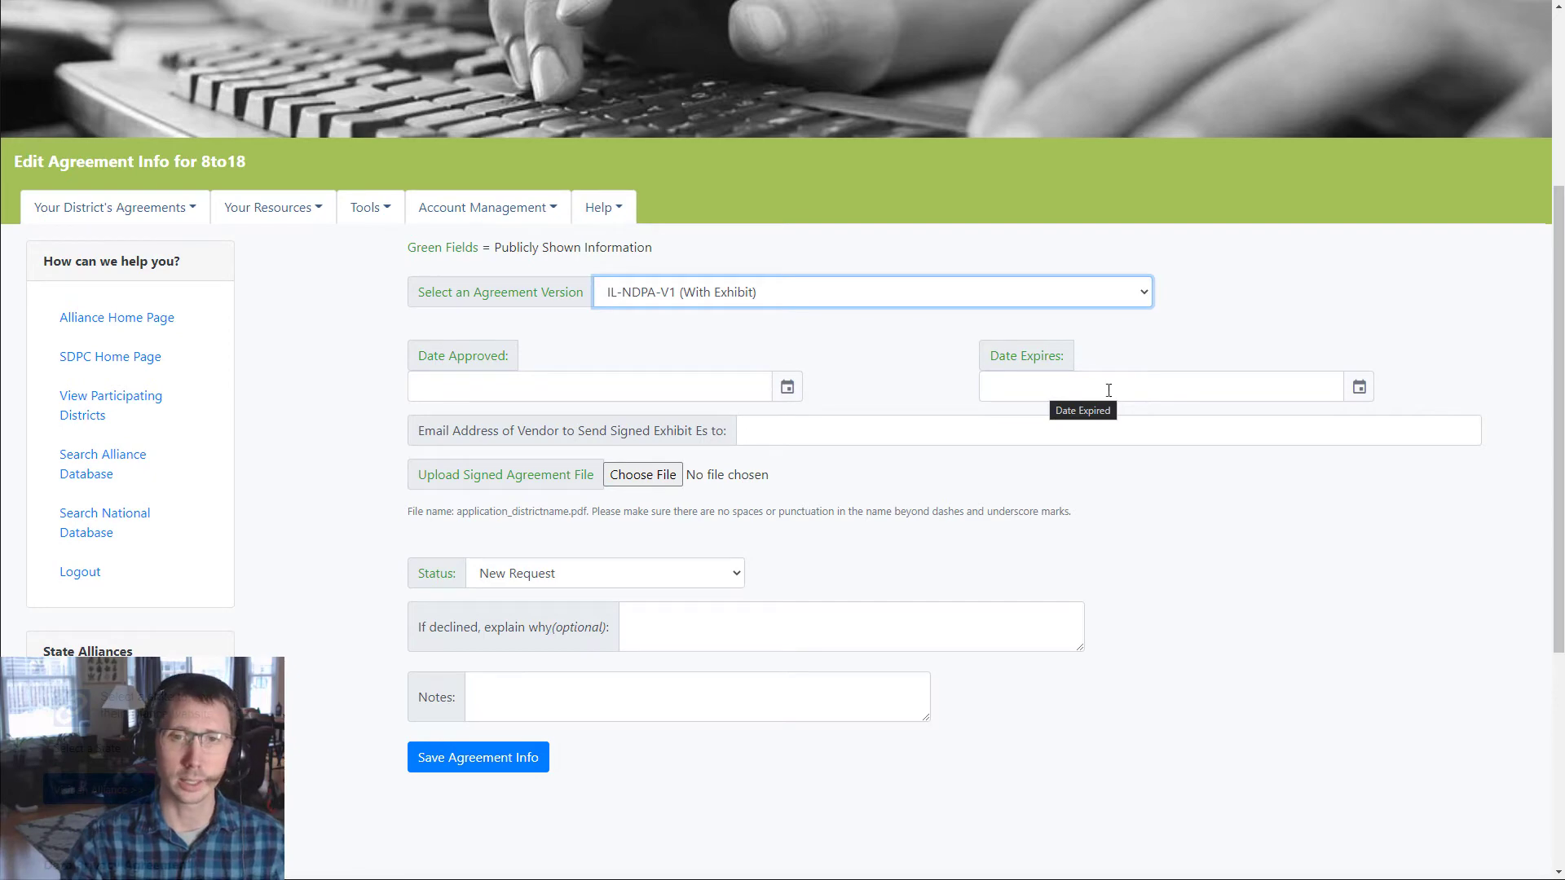
# Examine the vendor e-mail field for signed Exhibit Es, the signed agreement upload, and the available status options for 8to18.
pyautogui.click(797, 430)
pyautogui.click(653, 427)
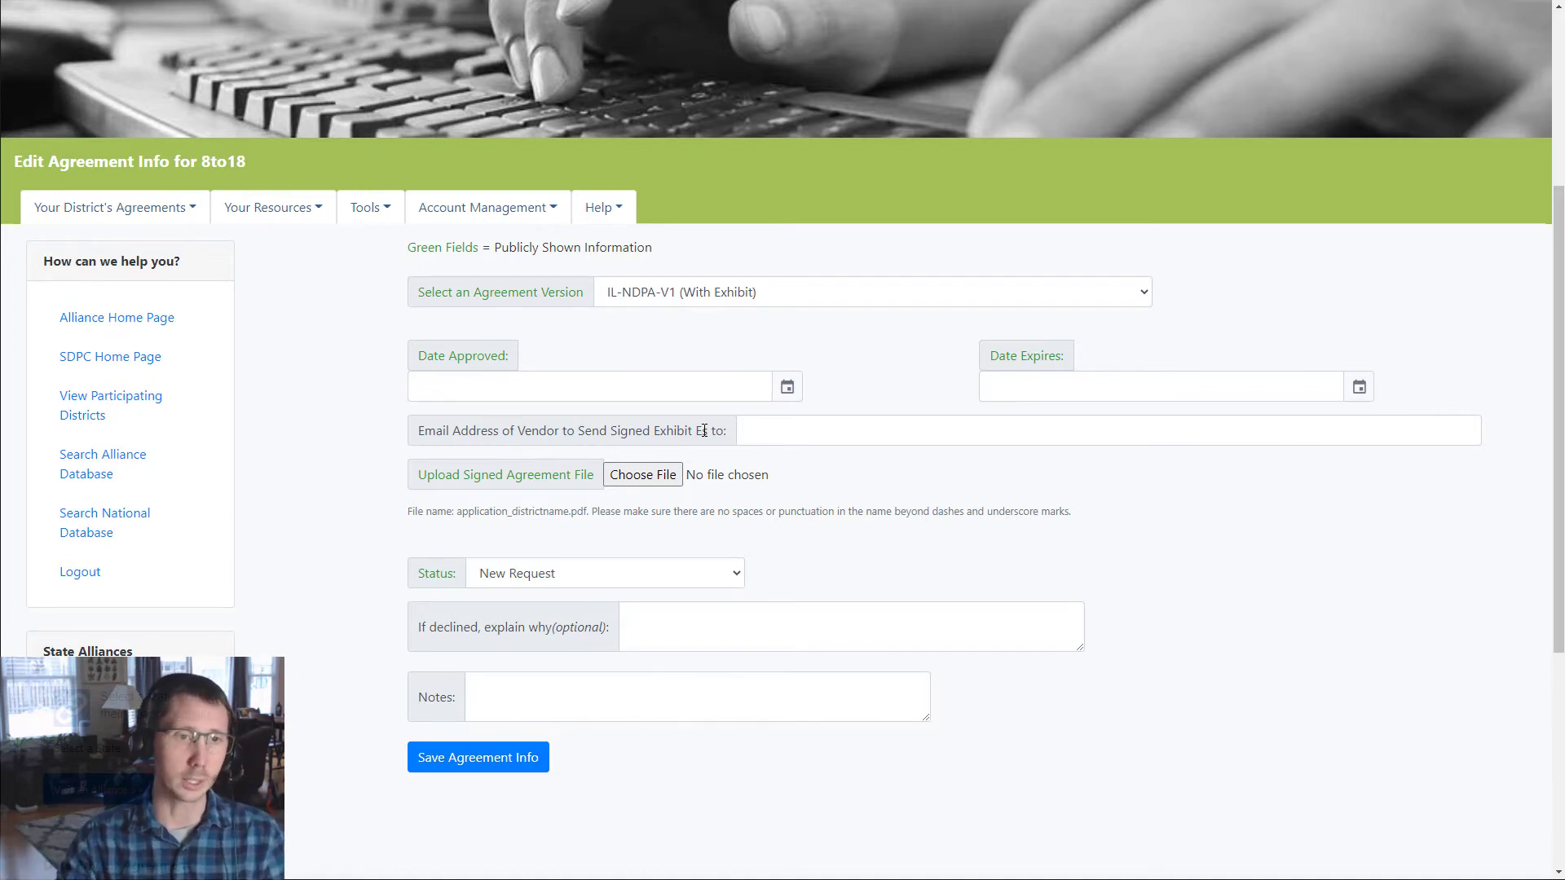
pyautogui.moveTo(446, 481); pyautogui.dragTo(567, 488)
pyautogui.click(568, 488)
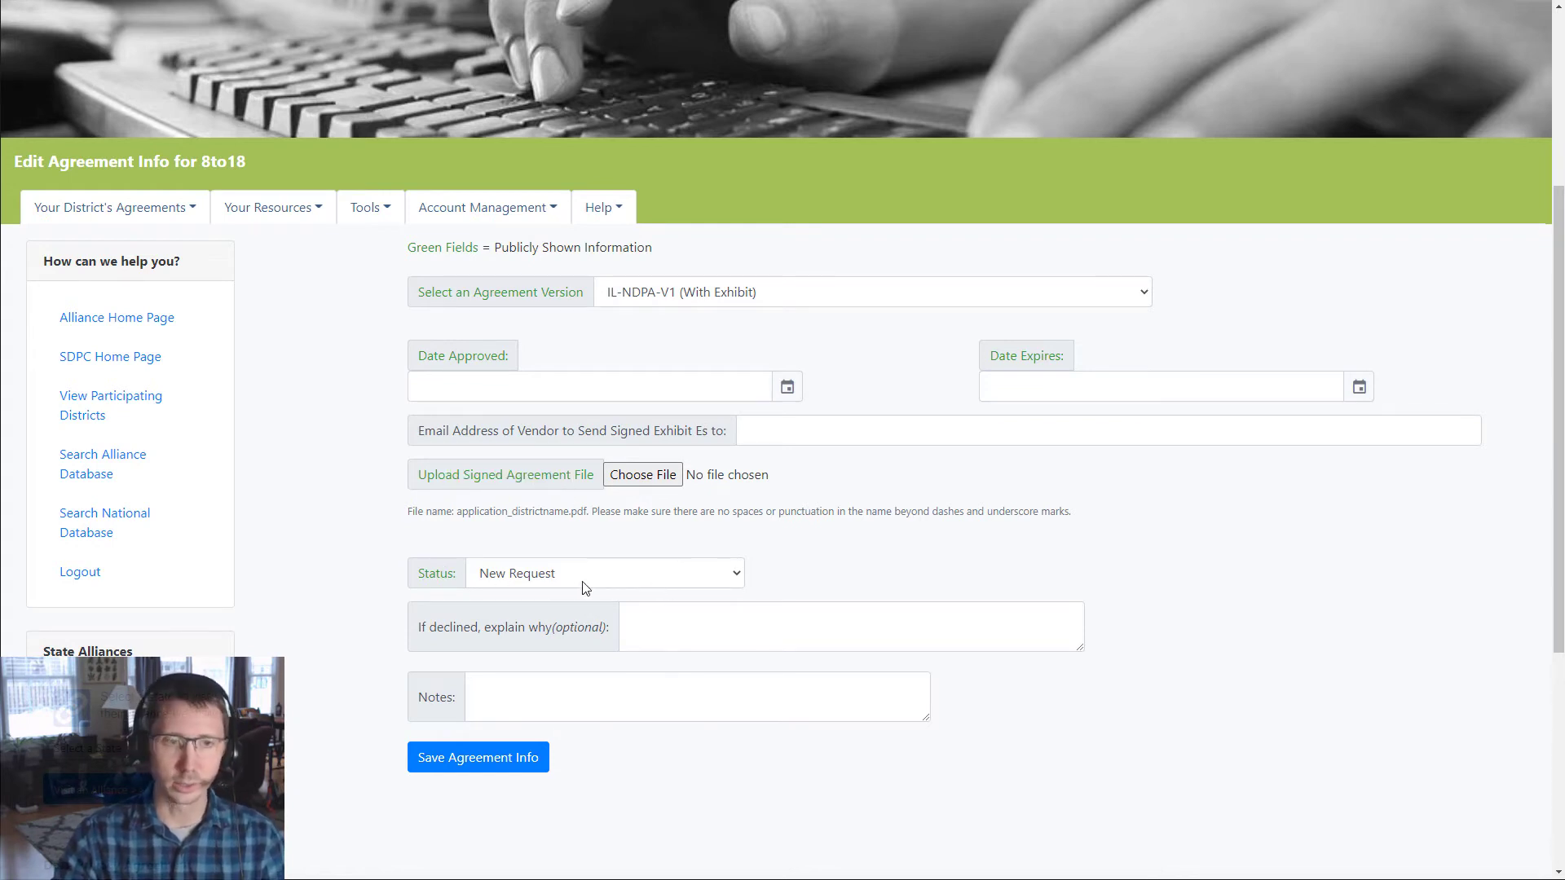
pyautogui.click(703, 577)
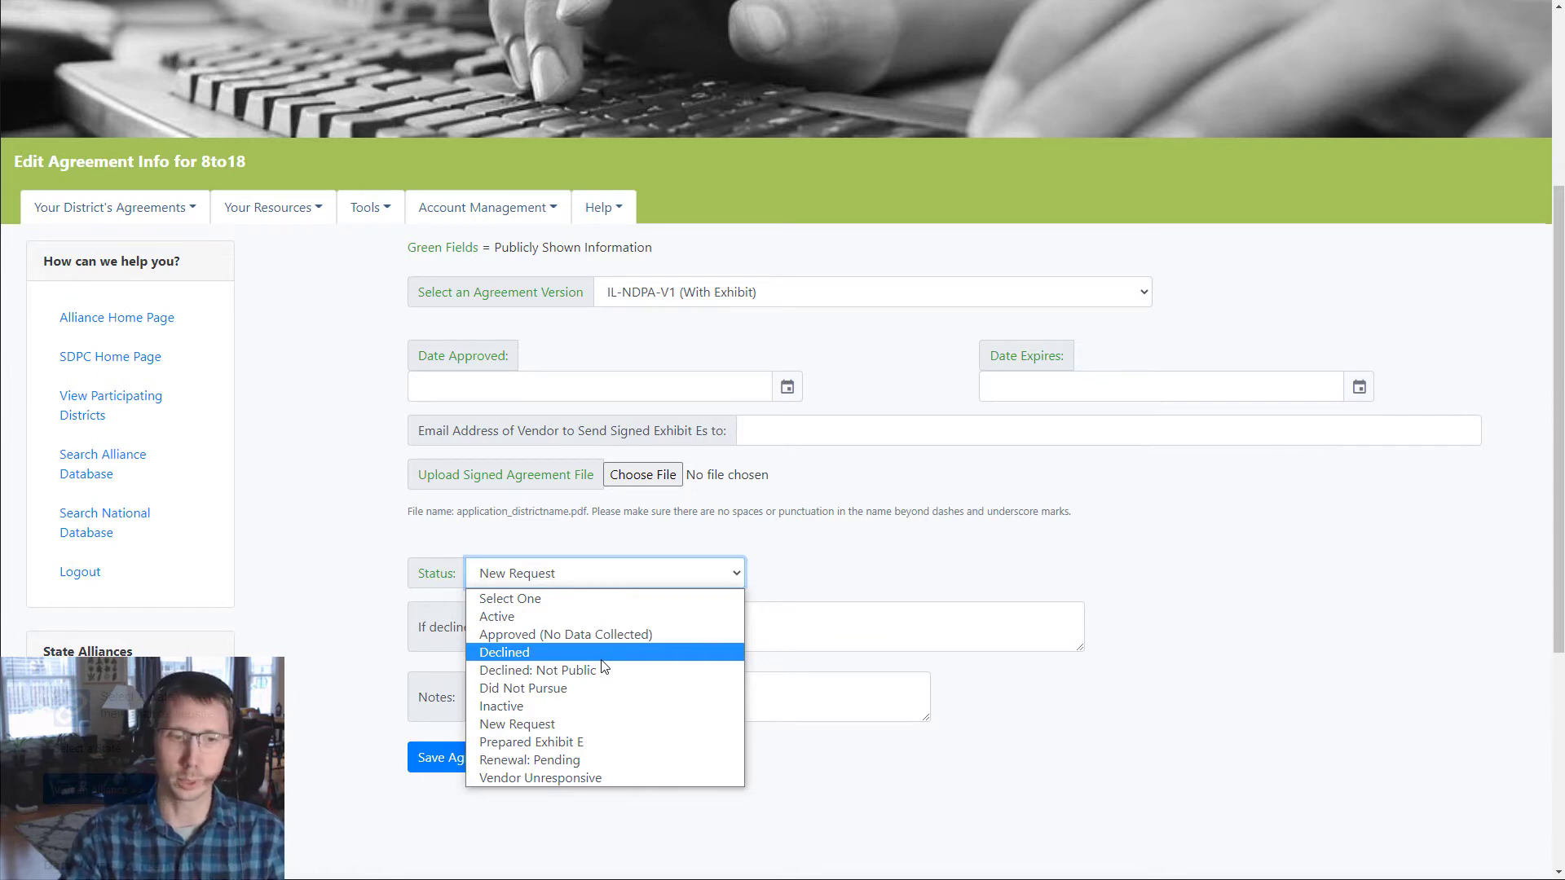
pyautogui.click(387, 604)
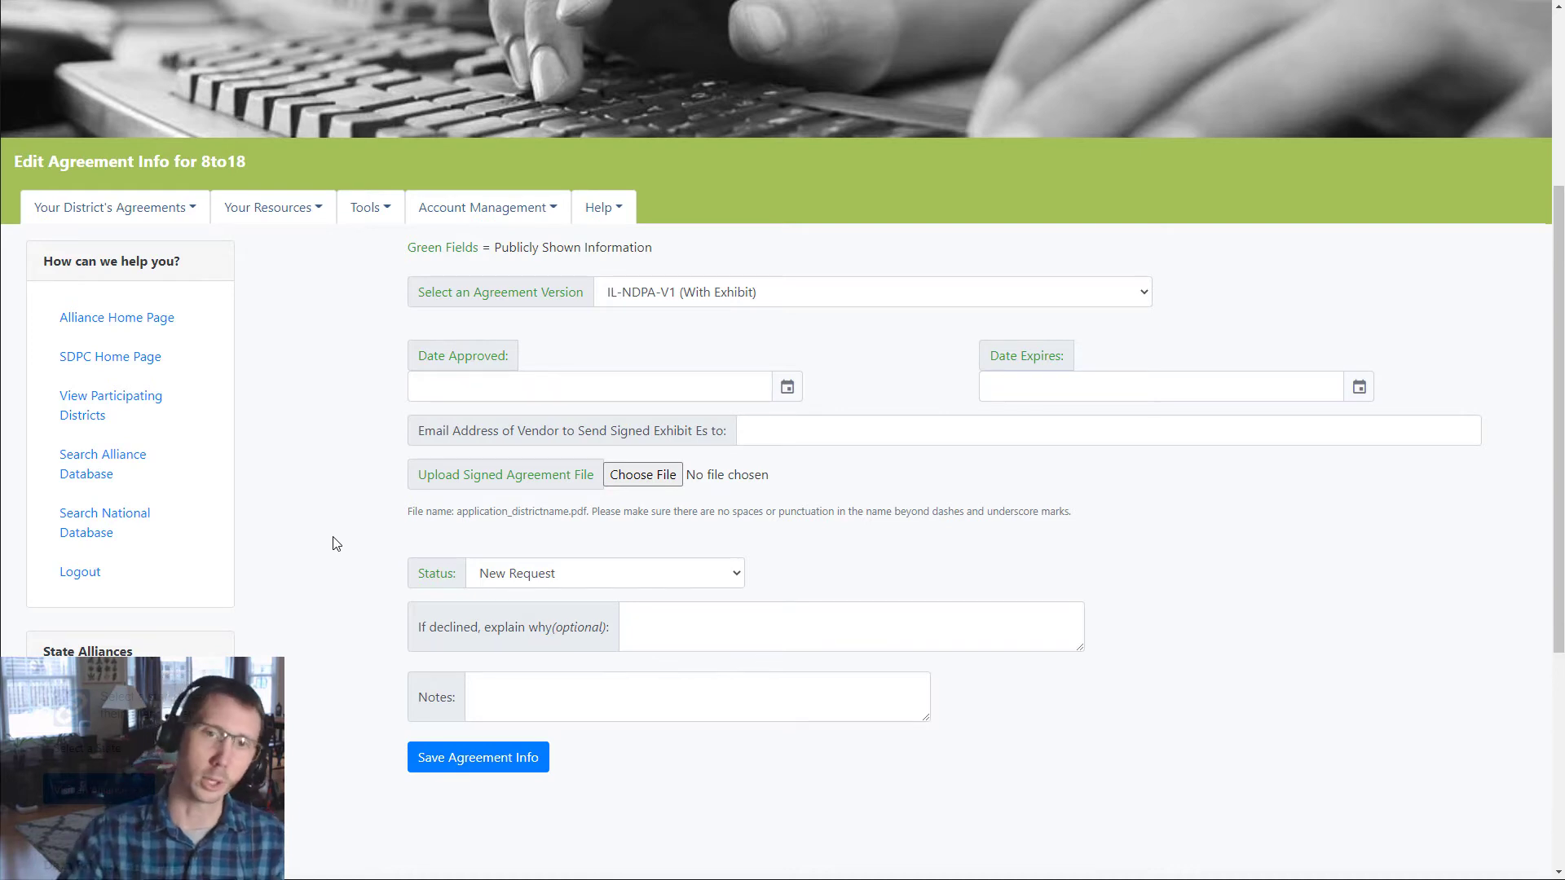
pyautogui.moveTo(425, 474); pyautogui.dragTo(541, 474)
pyautogui.click(557, 478)
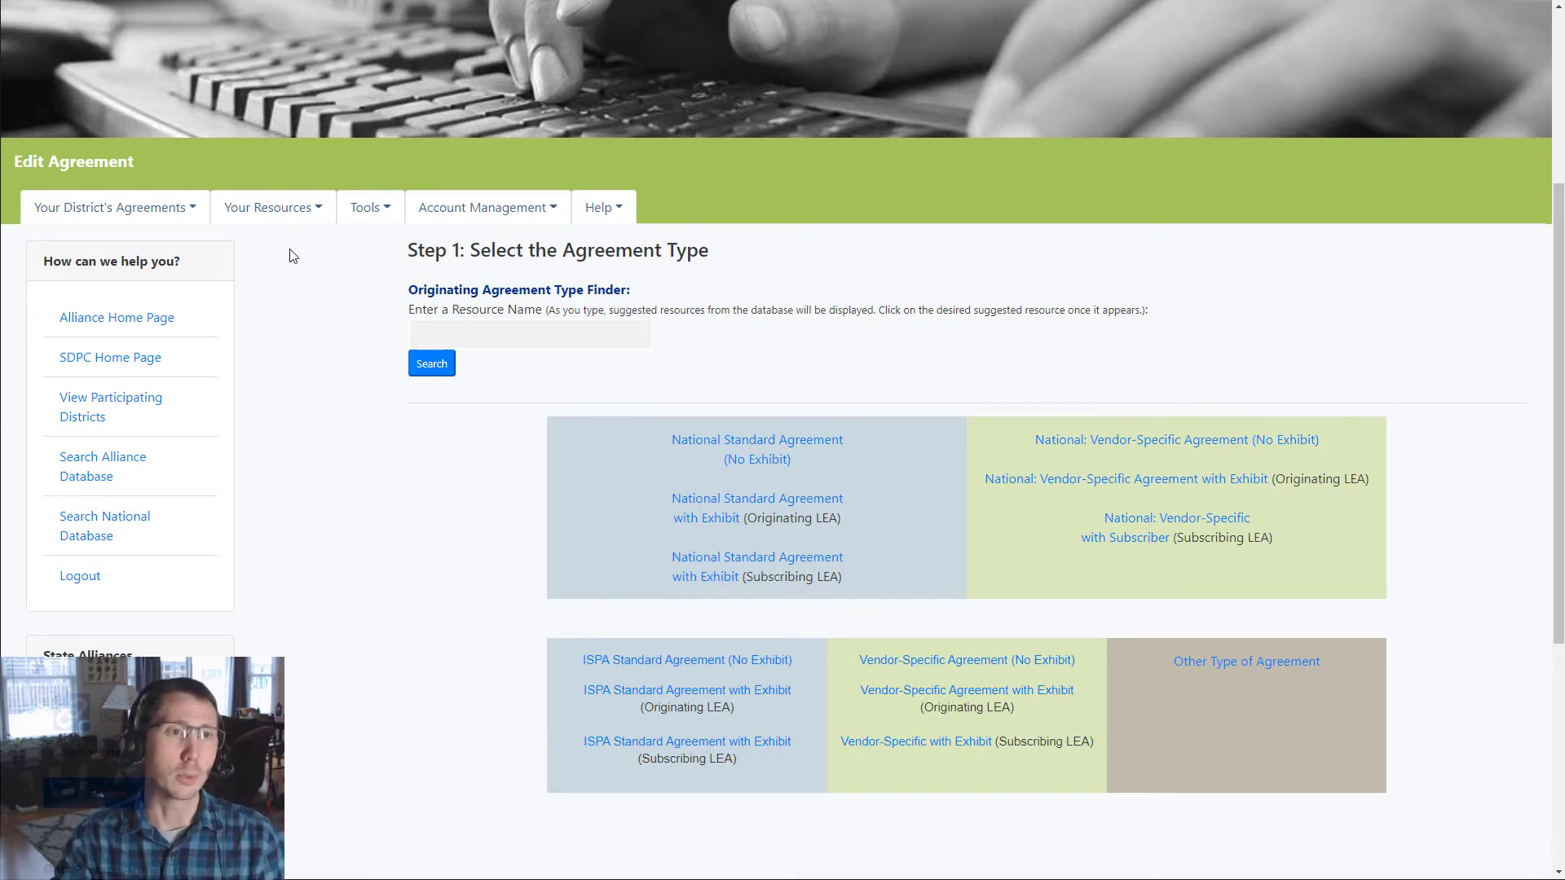
# Go to the district's resource management list and open the contact information form for 8to18.
pyautogui.click(293, 199)
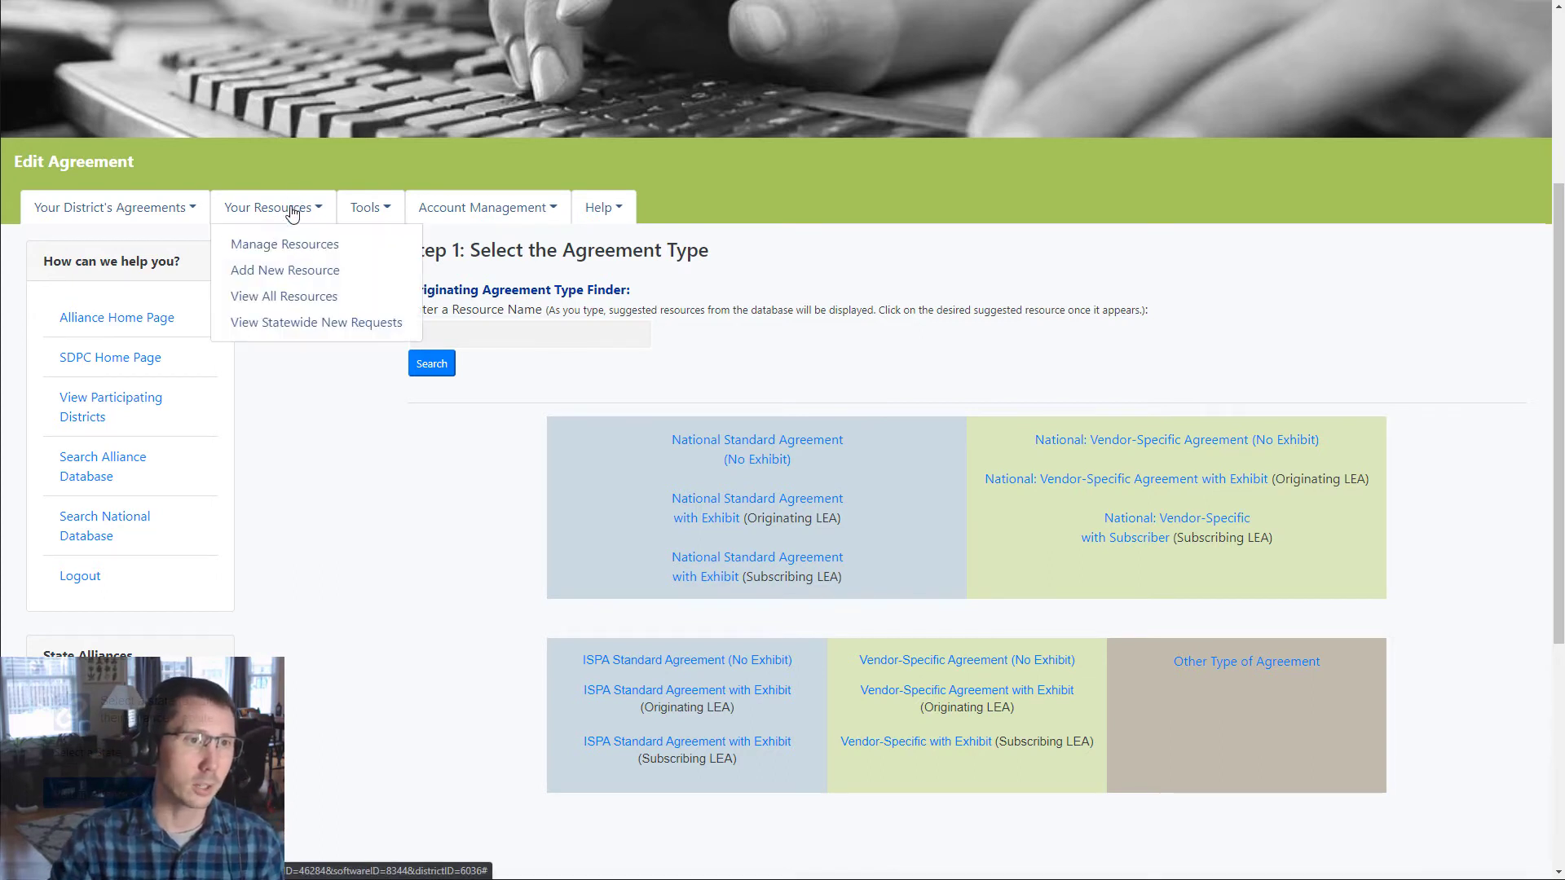
pyautogui.click(261, 220)
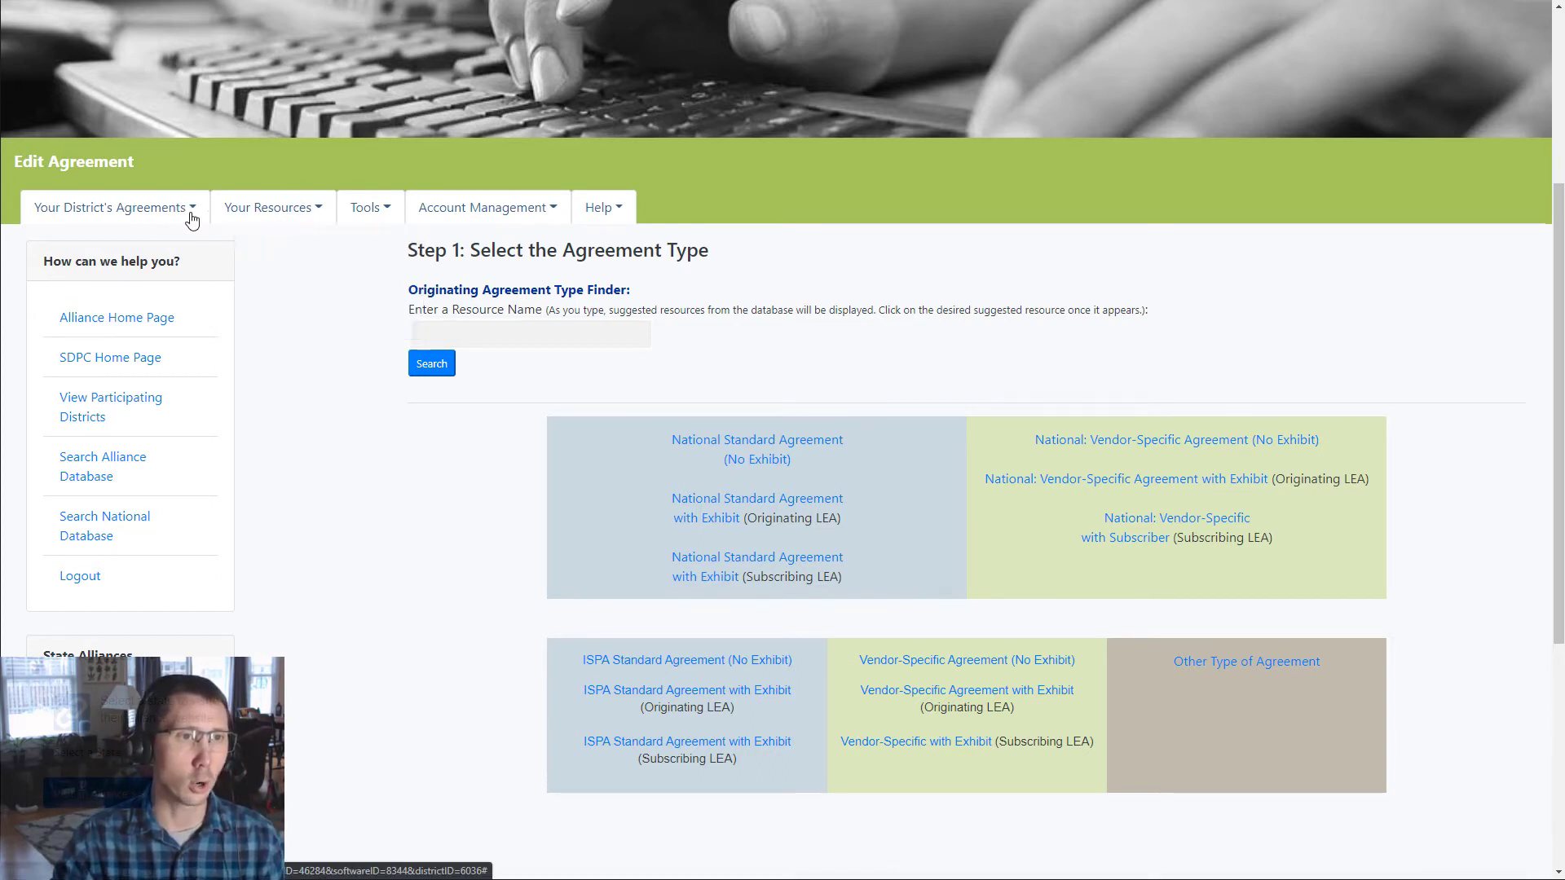
pyautogui.click(272, 217)
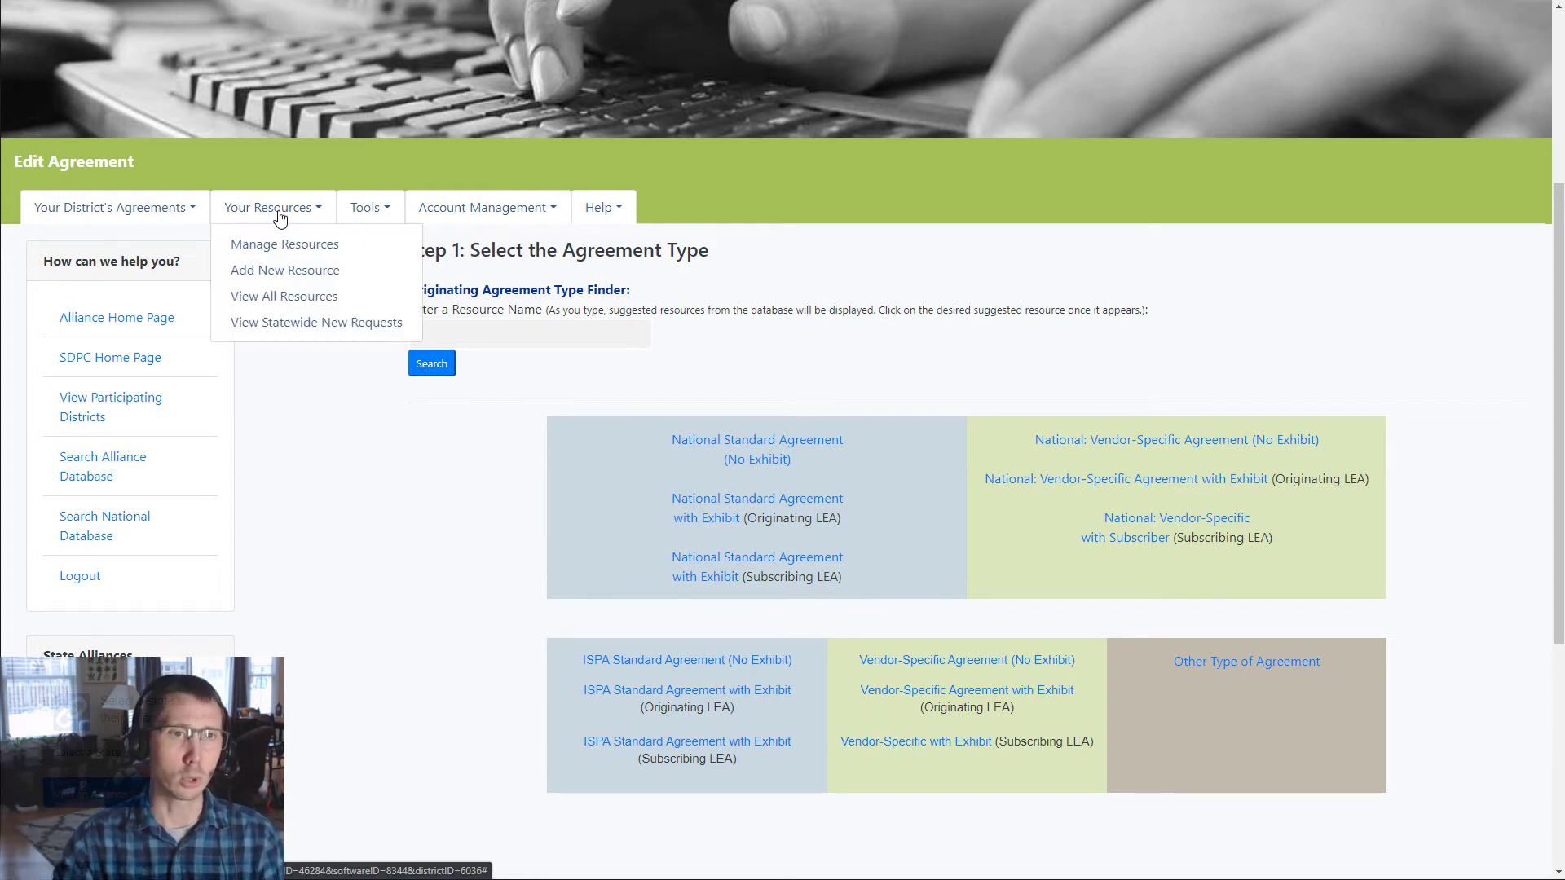
pyautogui.click(323, 249)
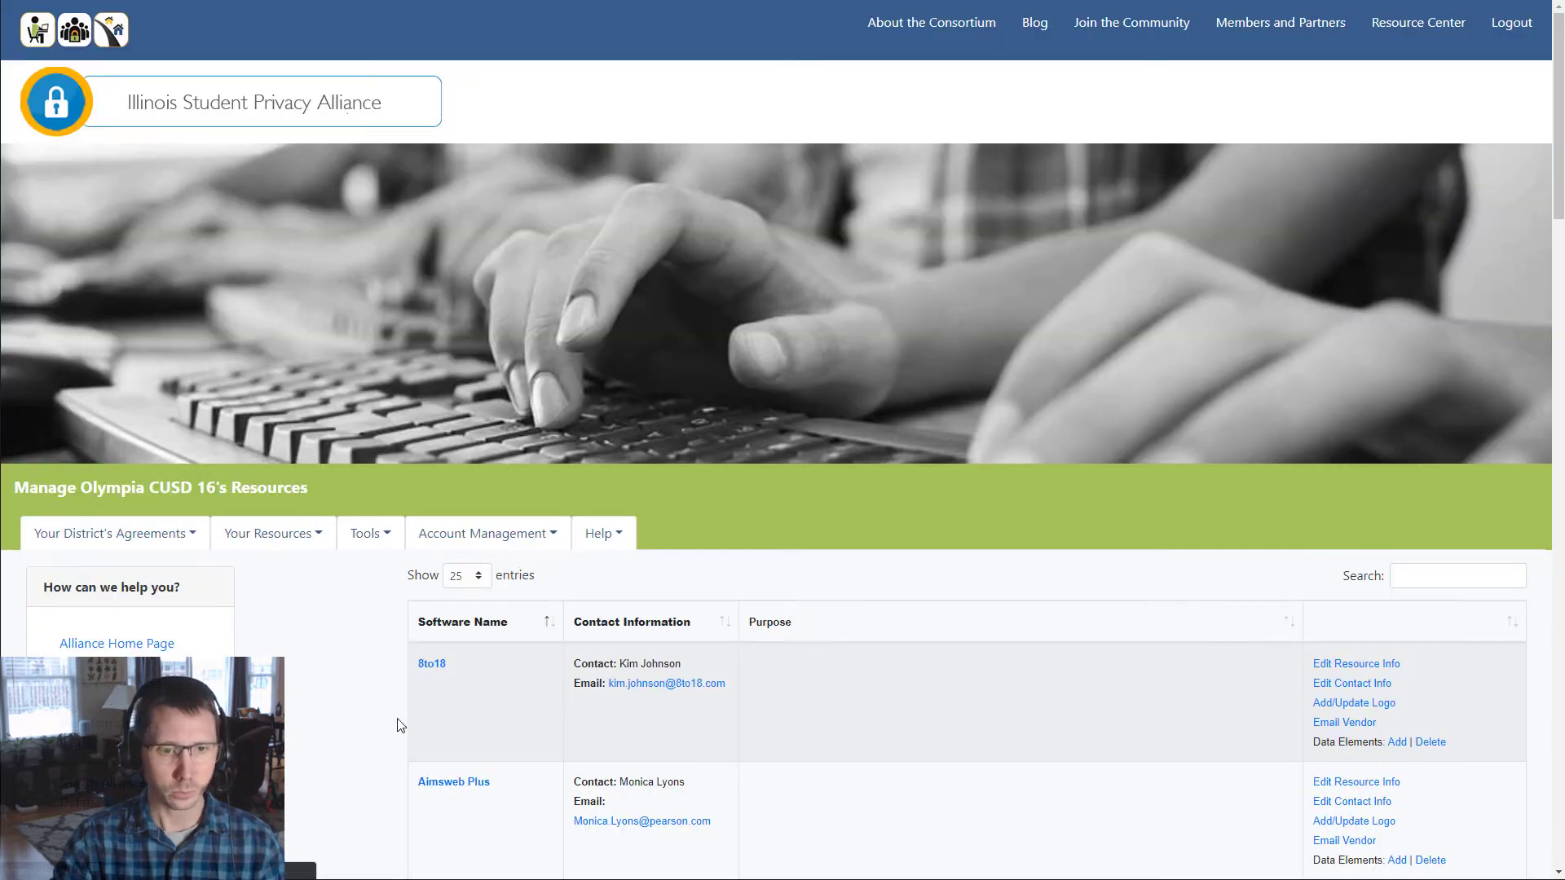
pyautogui.scroll(-2, 366, 705)
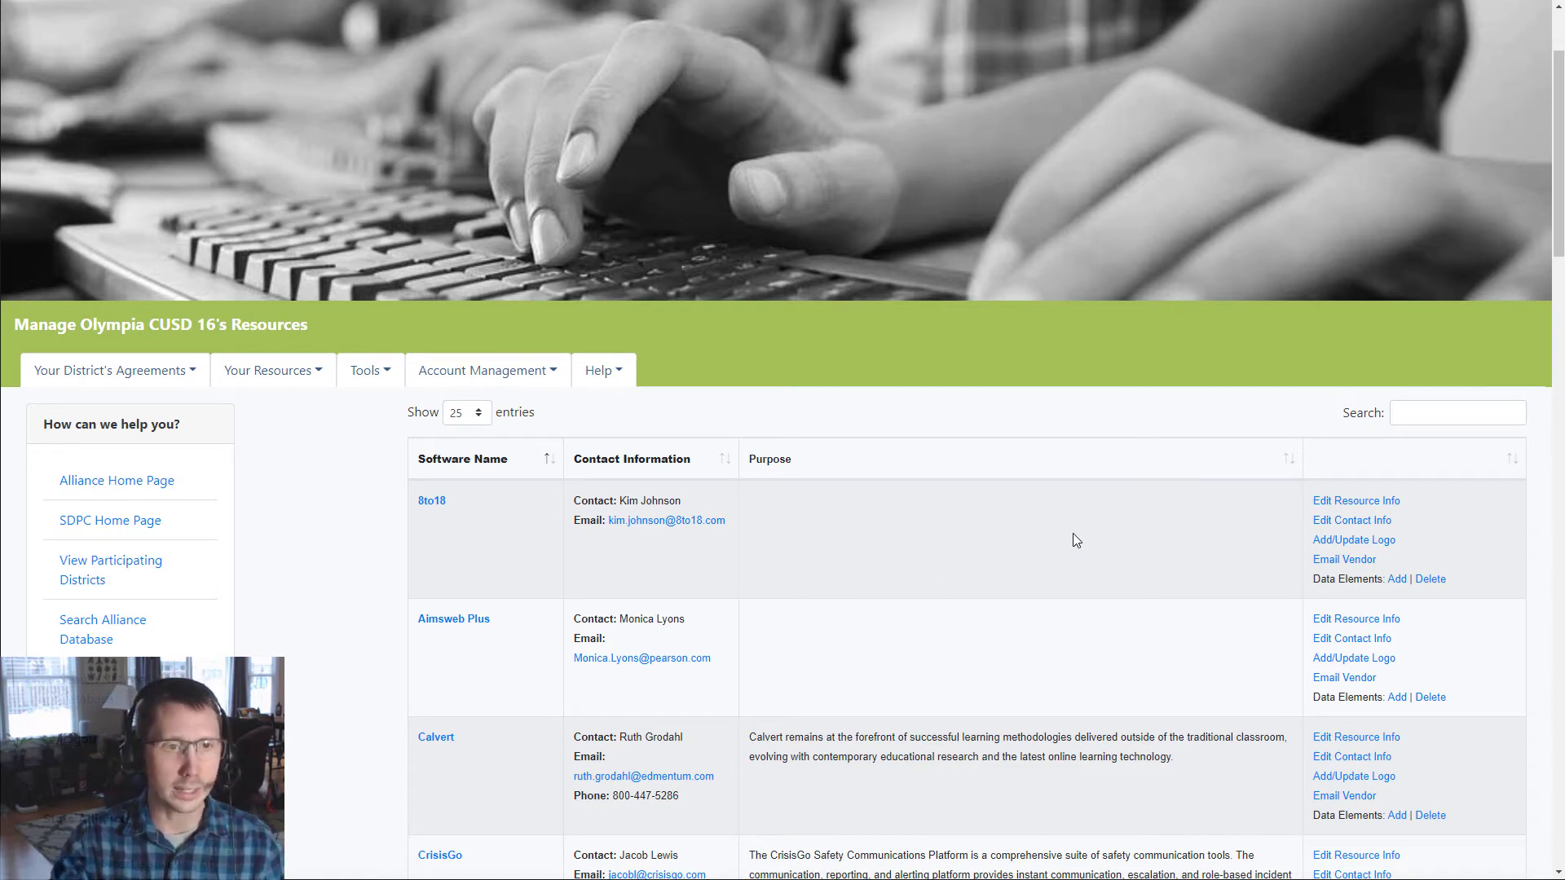
pyautogui.click(1336, 528)
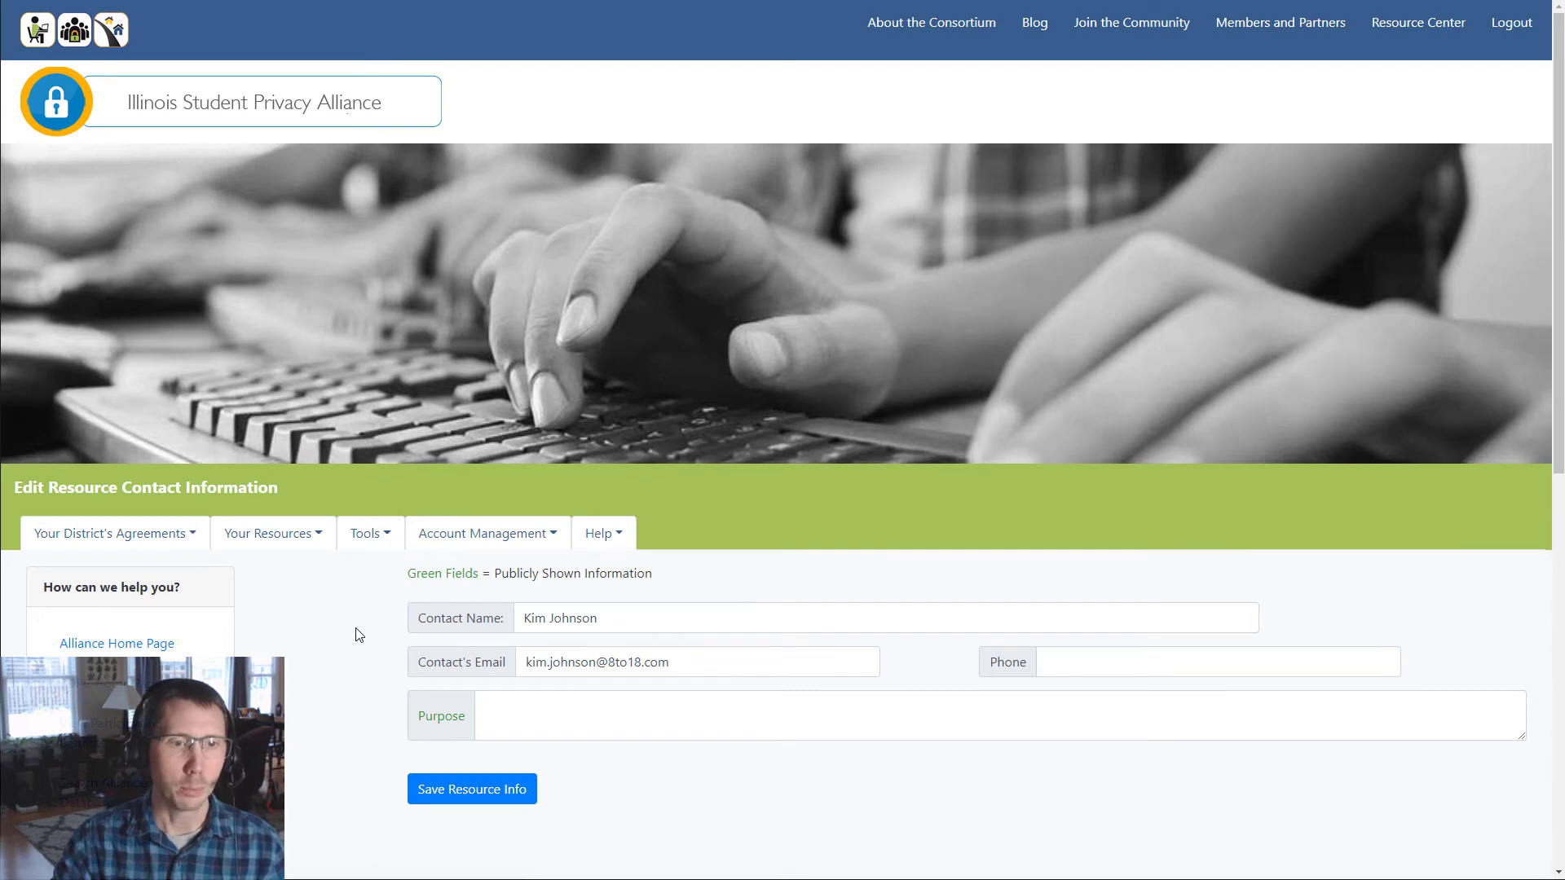
pyautogui.scroll(-2, 346, 626)
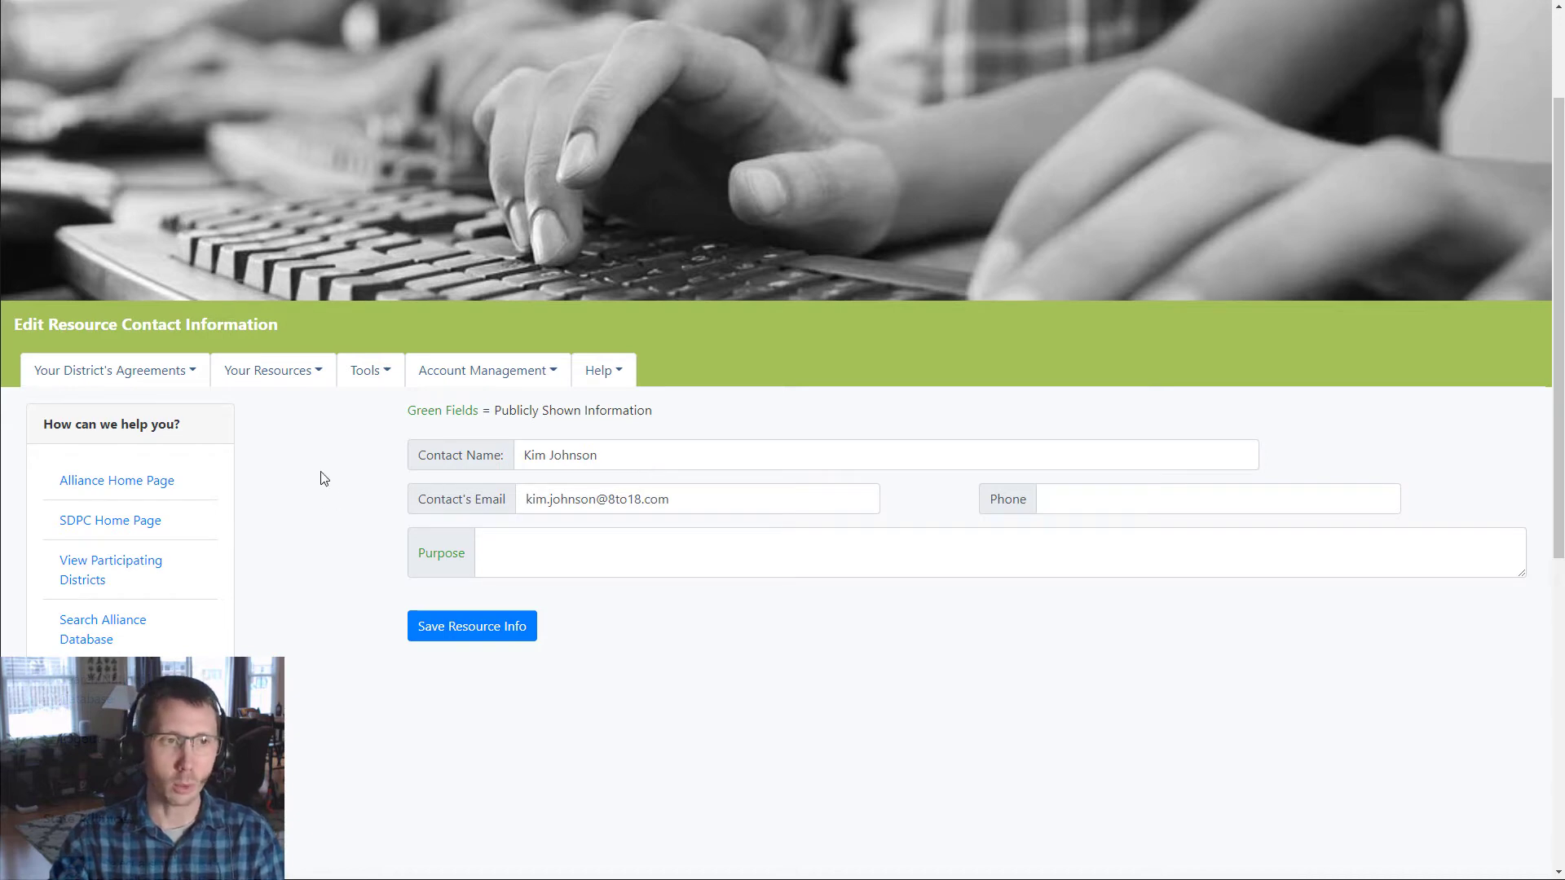
# Show all statewide signed DPAs for Illinois and sort them by originator so originating agreements come first.
pyautogui.click(141, 379)
pyautogui.click(109, 496)
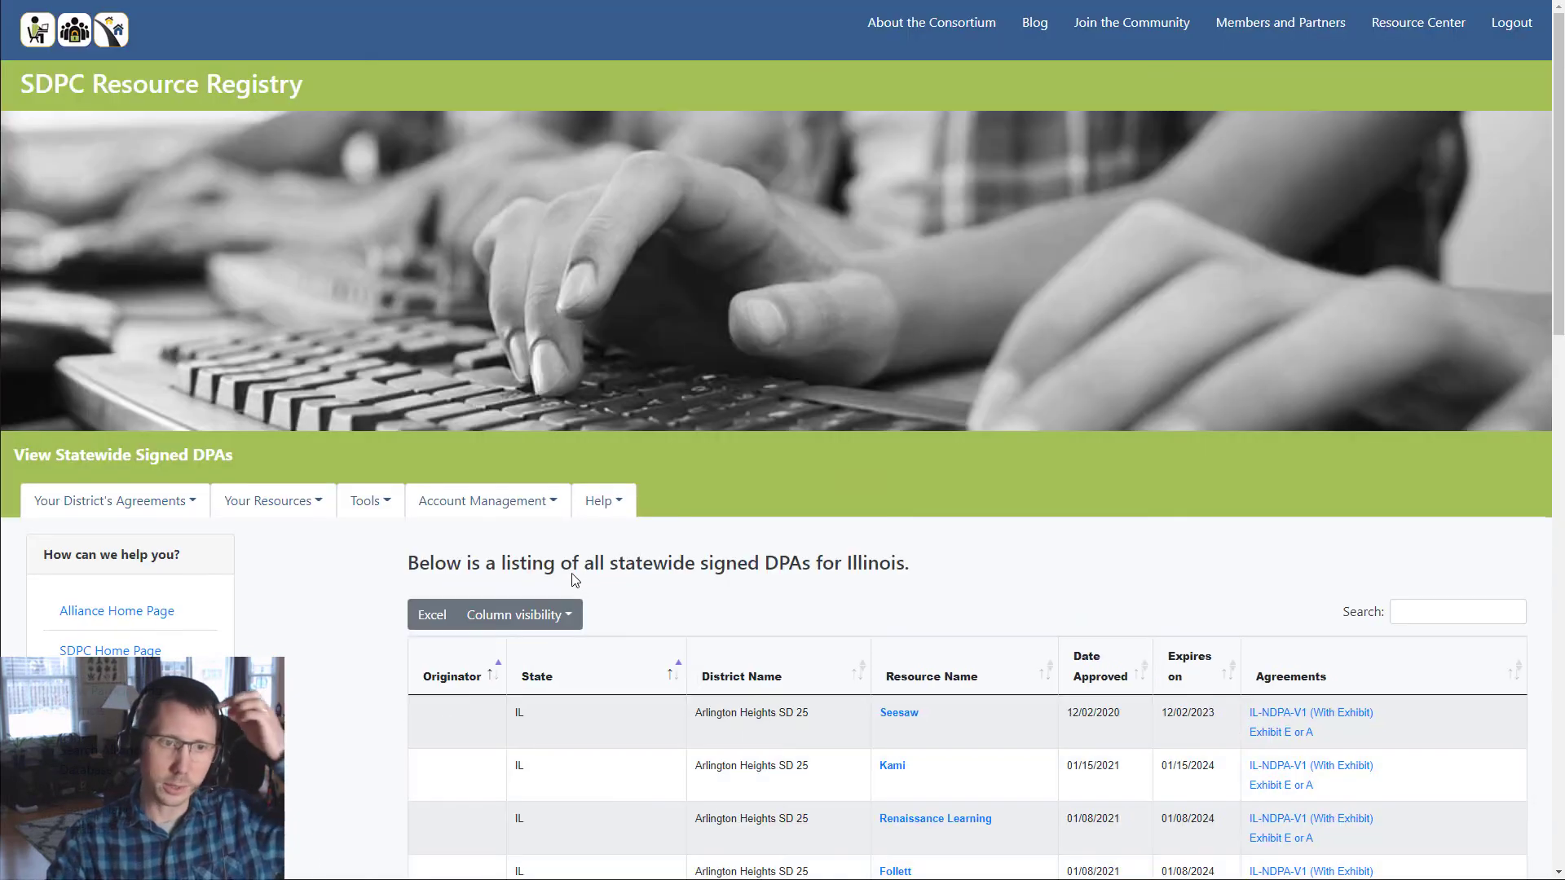
pyautogui.click(444, 676)
pyautogui.scroll(-7, 332, 674)
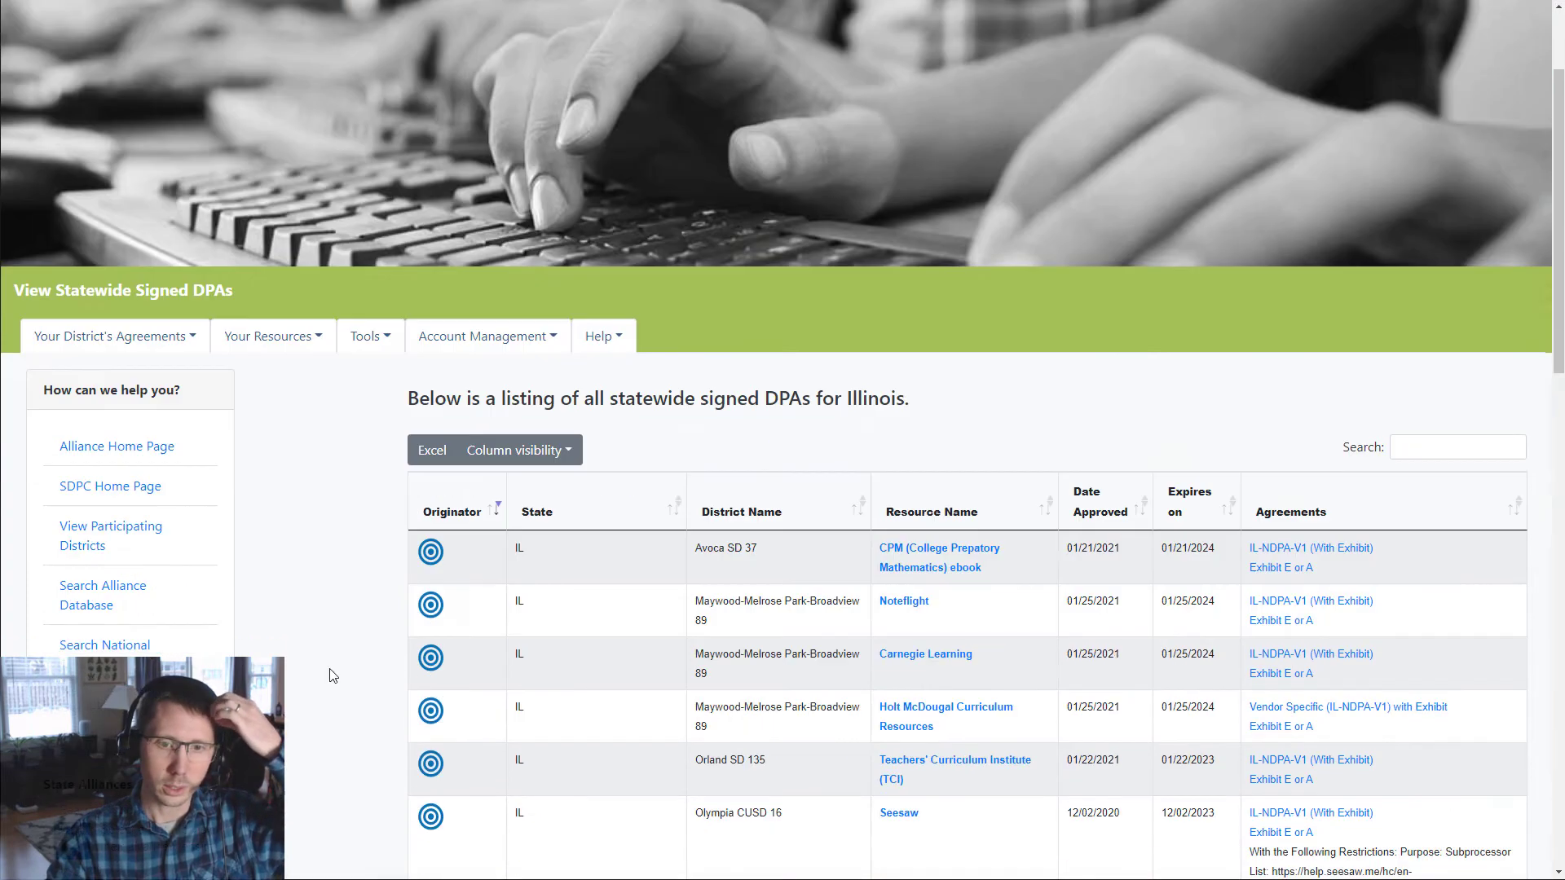
# Search the national database by resource for CrisisGo.
pyautogui.scroll(1, 334, 669)
pyautogui.scroll(-1, 339, 663)
pyautogui.scroll(8, 339, 663)
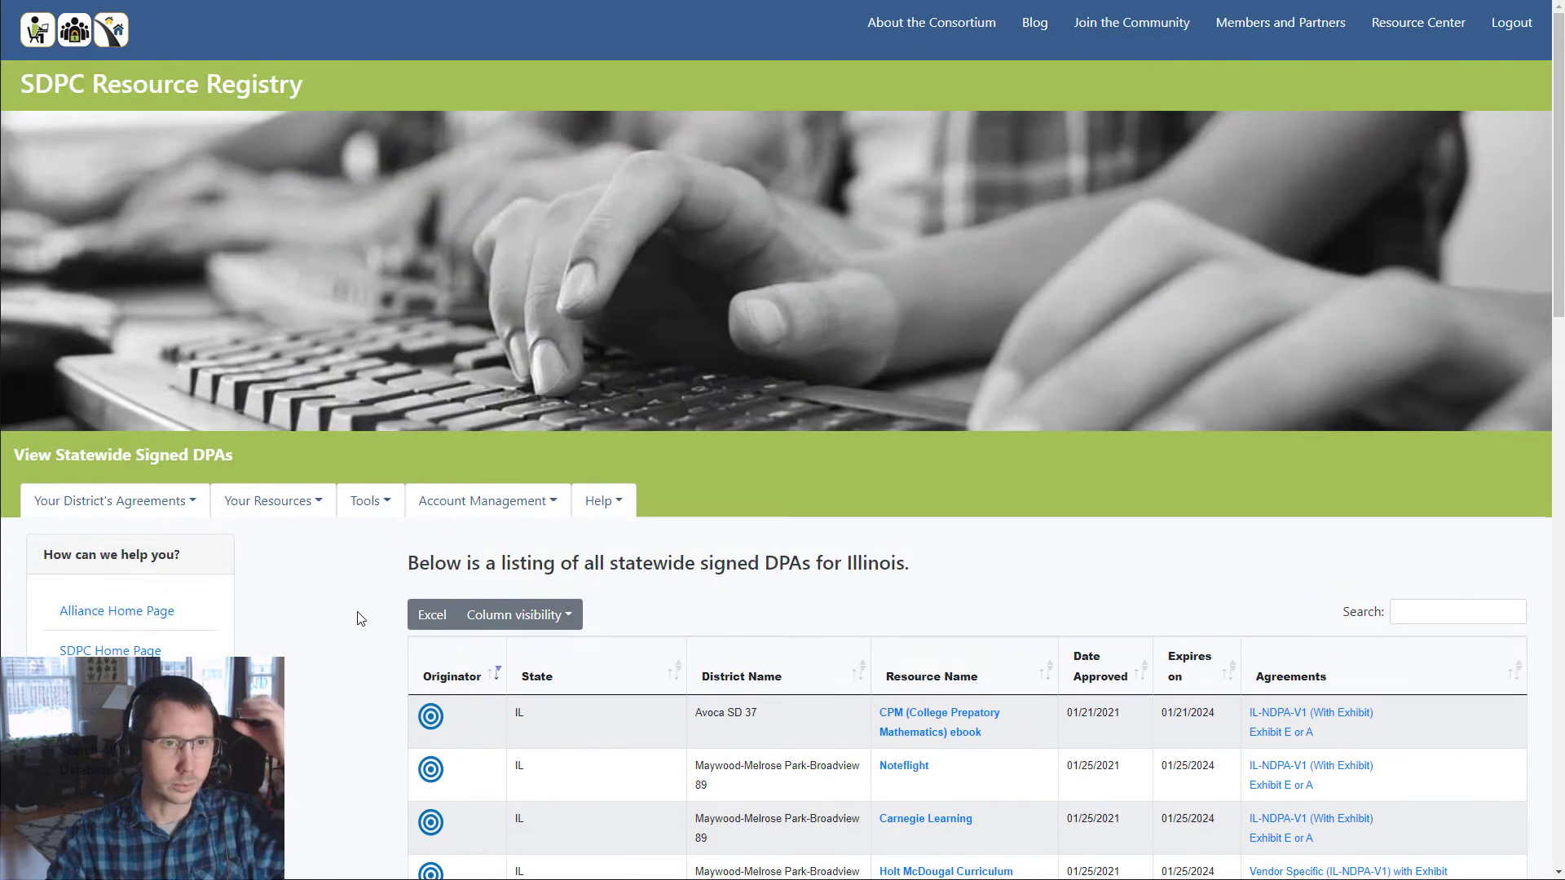
pyautogui.scroll(-1, 346, 663)
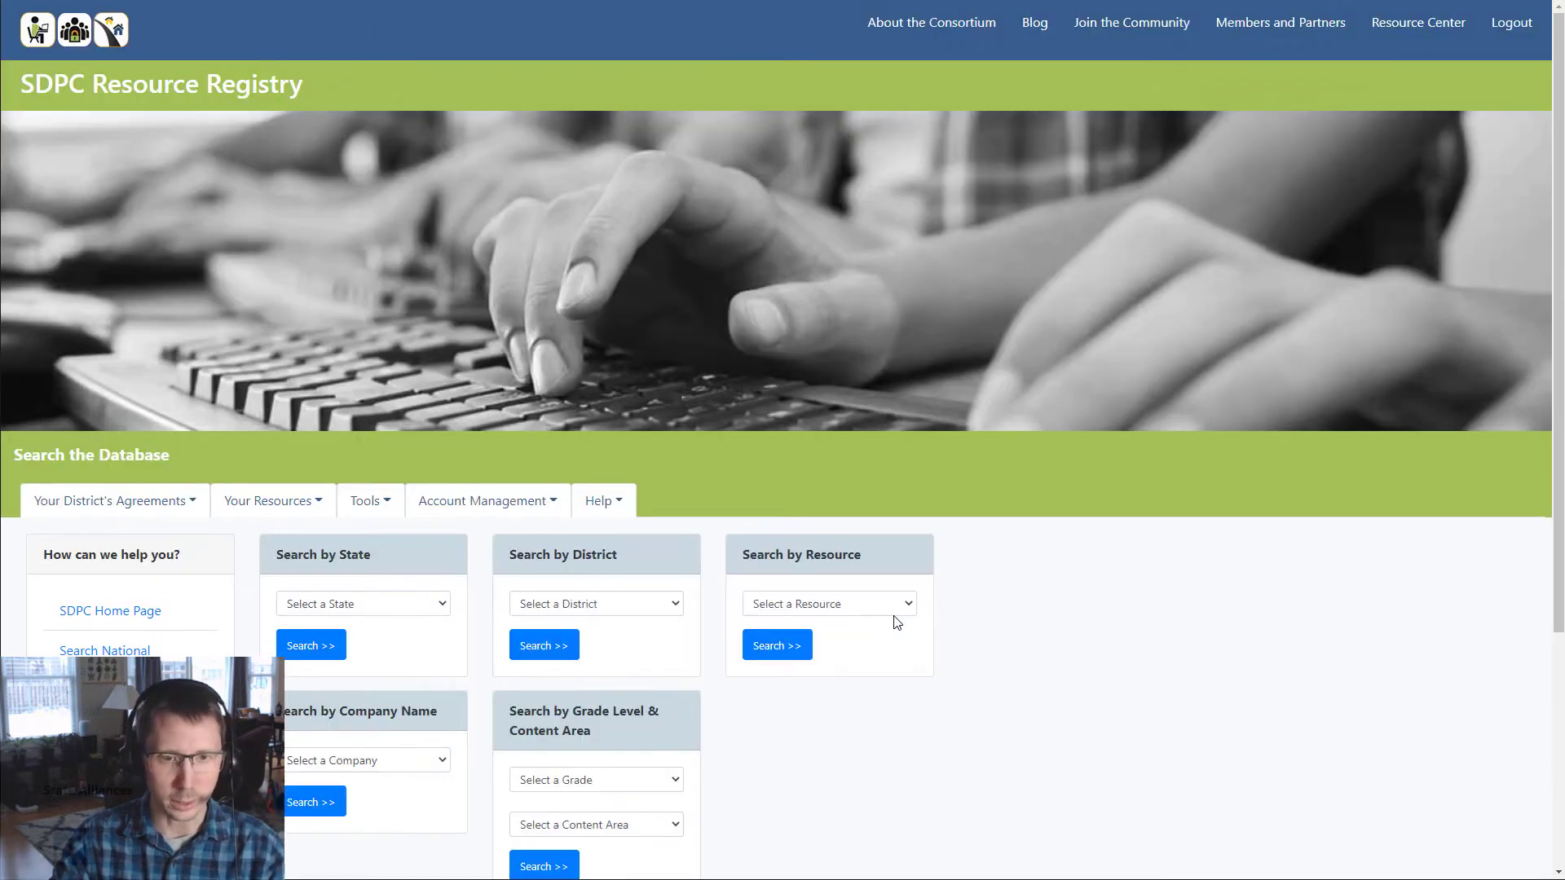
pyautogui.click(894, 613)
pyautogui.write('cir')
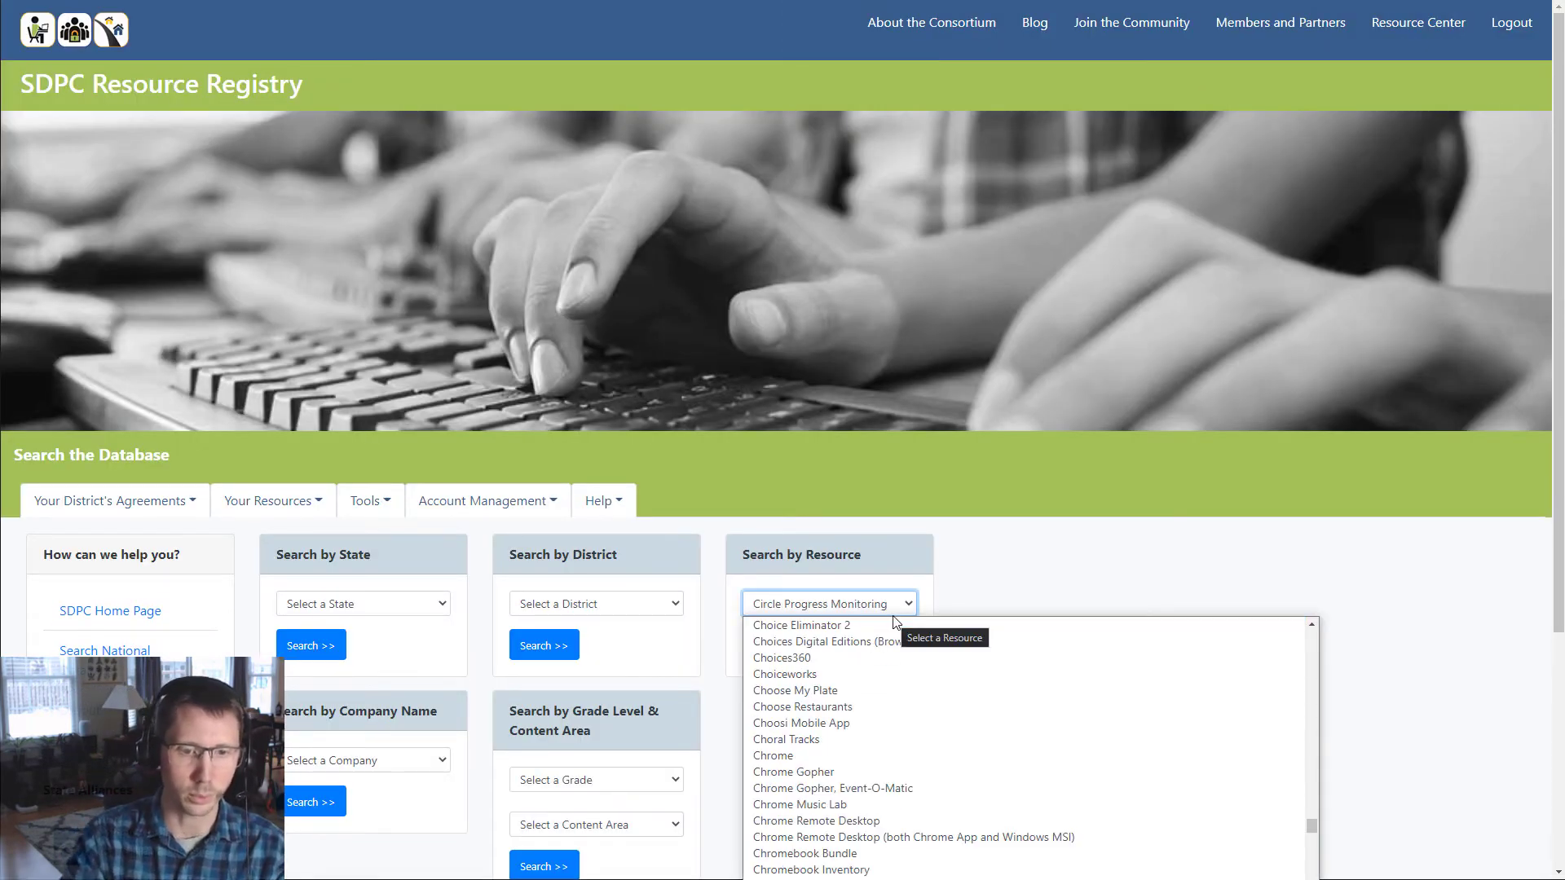
pyautogui.write('crisis')
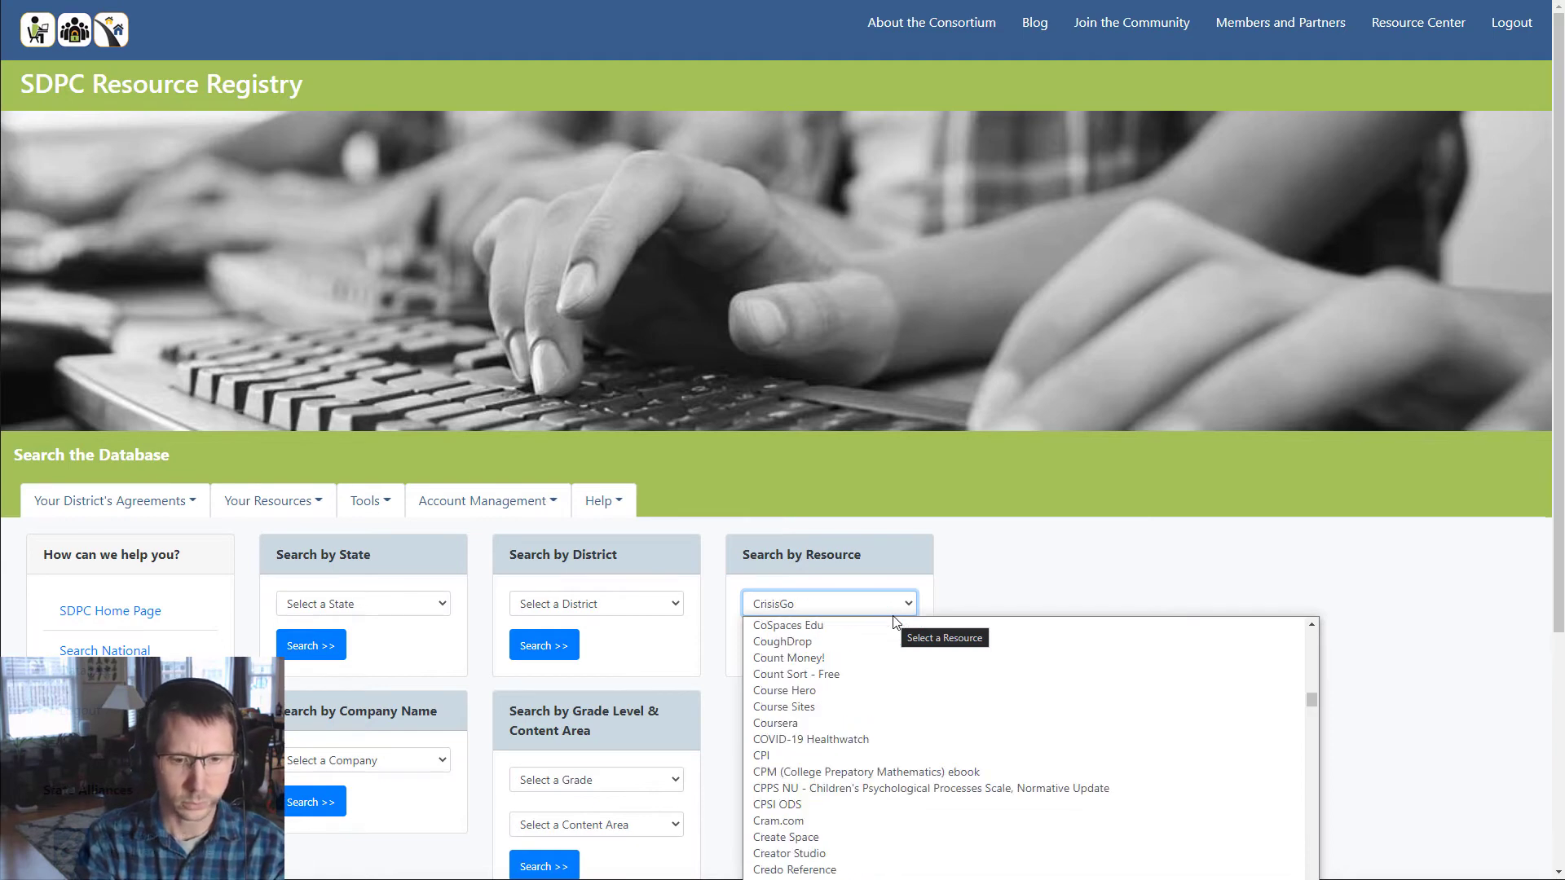
pyautogui.press('Return')
pyautogui.click(795, 651)
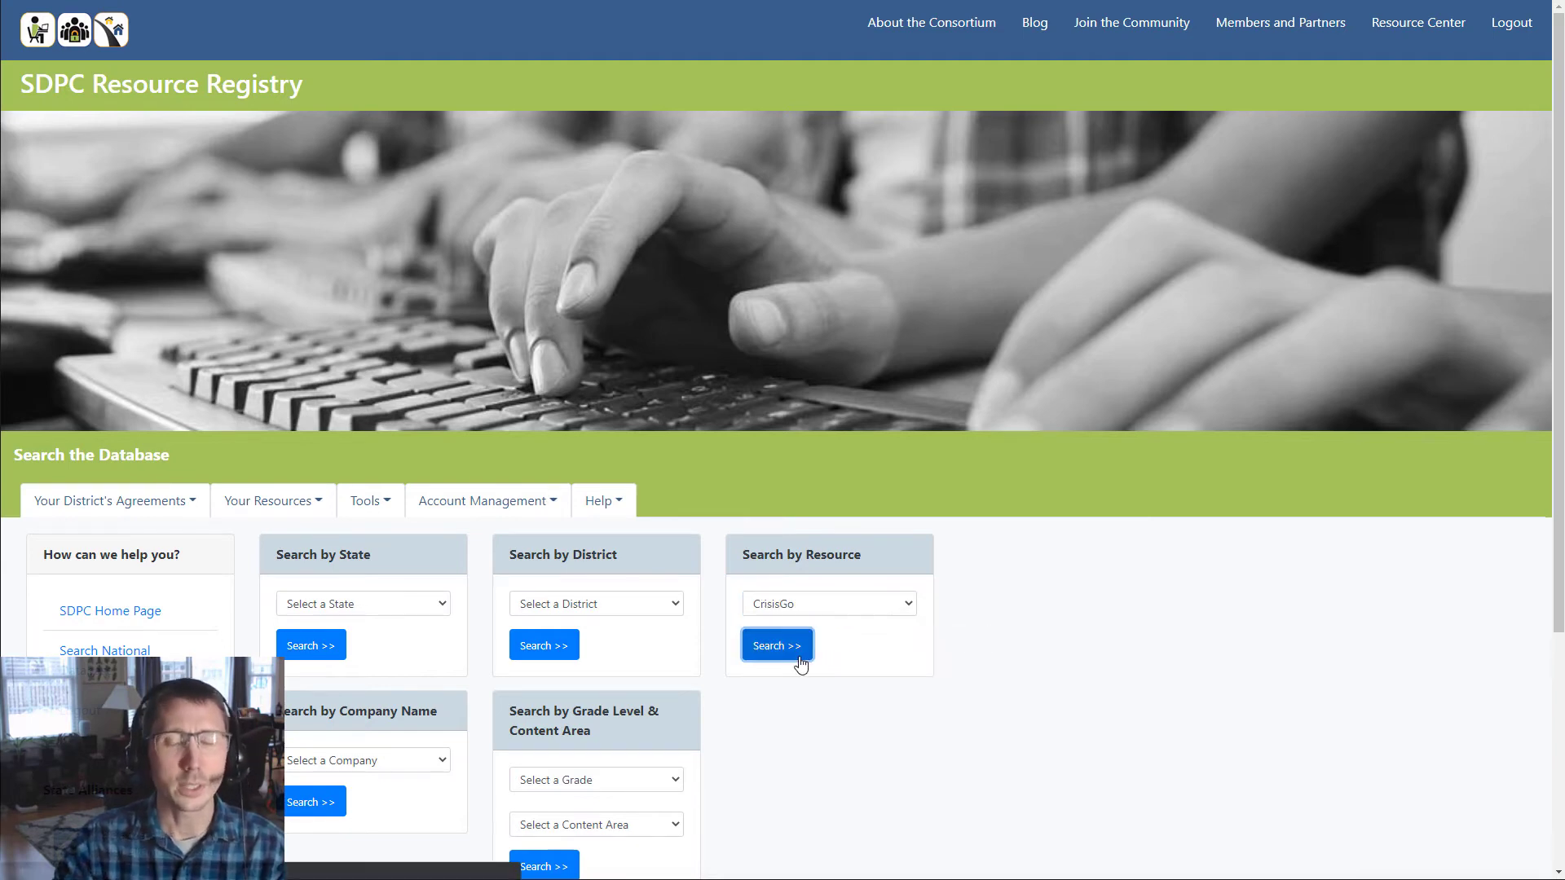
# Examine the vendor contact information that districts have listed for their CrisisGo agreements.
pyautogui.scroll(-4, 1011, 545)
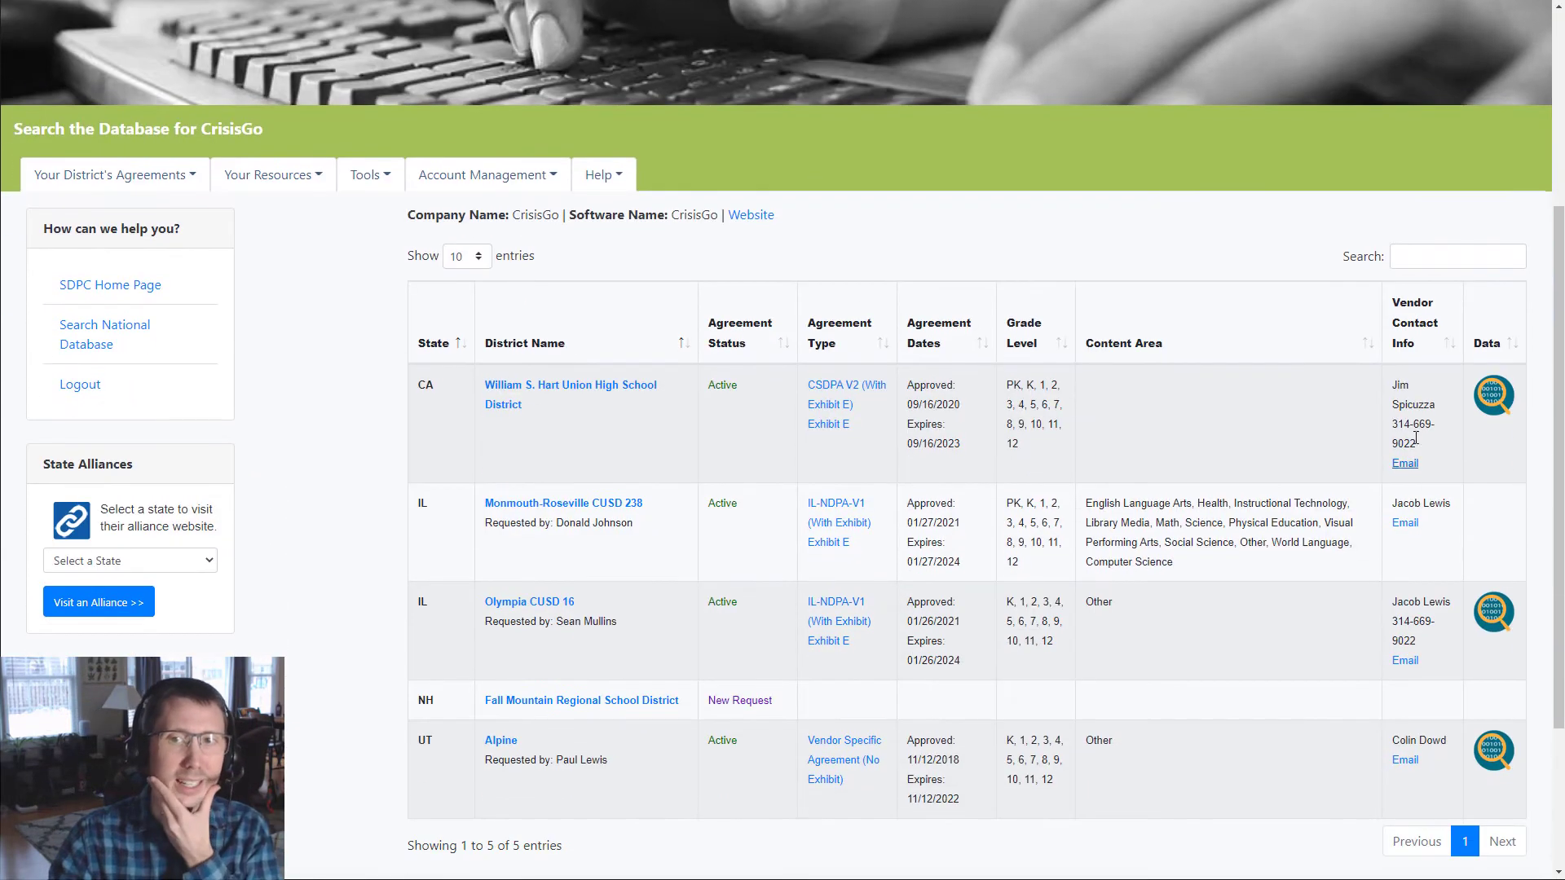
pyautogui.moveTo(1432, 448); pyautogui.dragTo(1407, 402)
pyautogui.click(1408, 401)
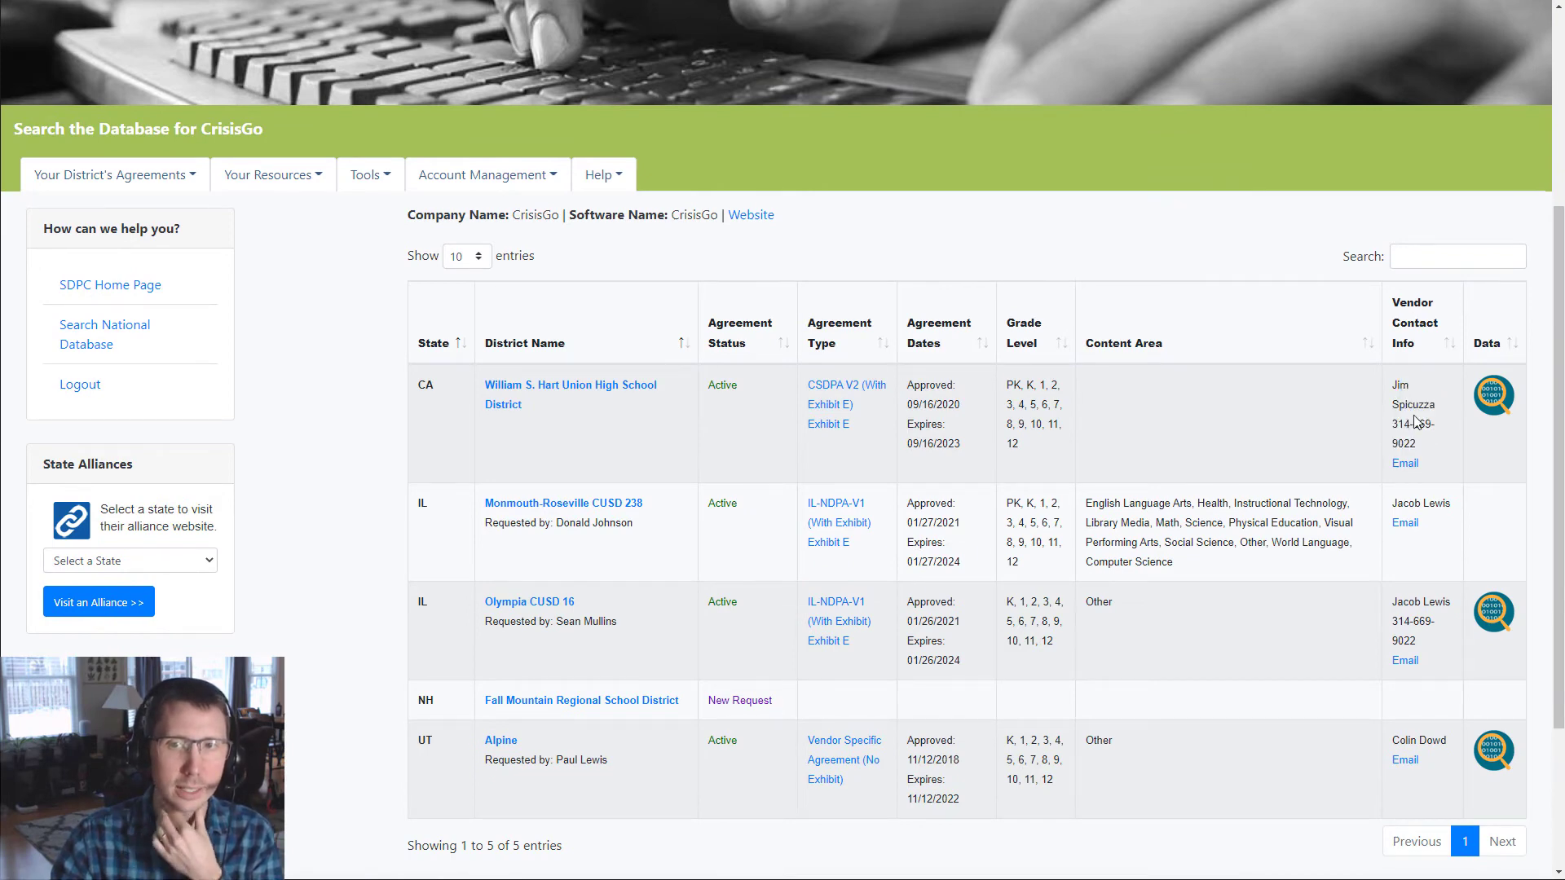
pyautogui.scroll(-1, 1410, 423)
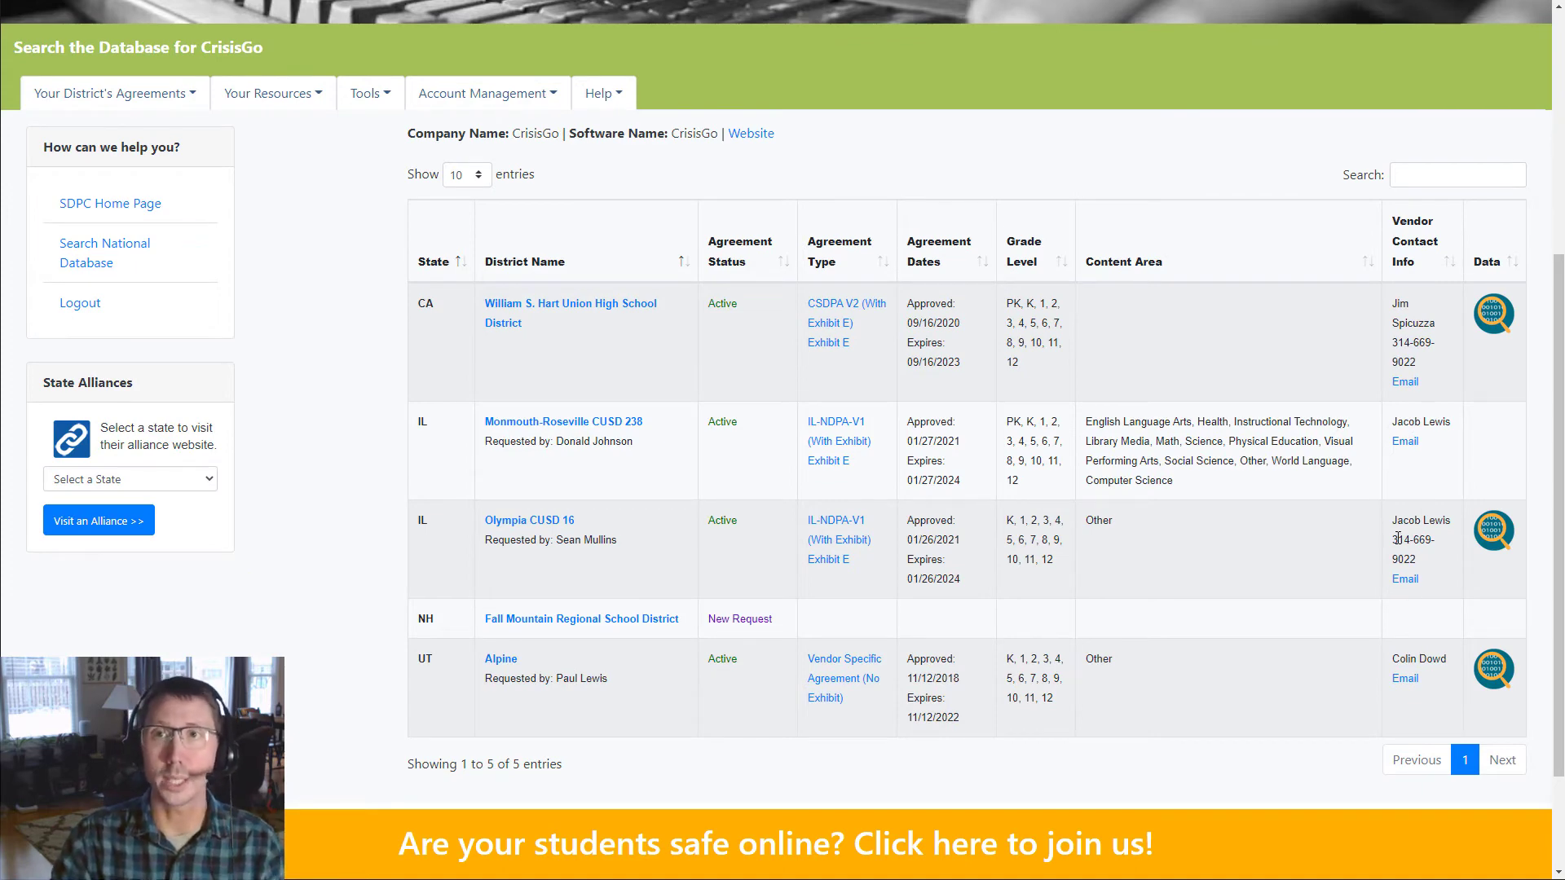
# Open the contact information form for 8to18 from the district's resource list and examine its publicly shown Purpose field.
pyautogui.click(297, 101)
pyautogui.click(296, 130)
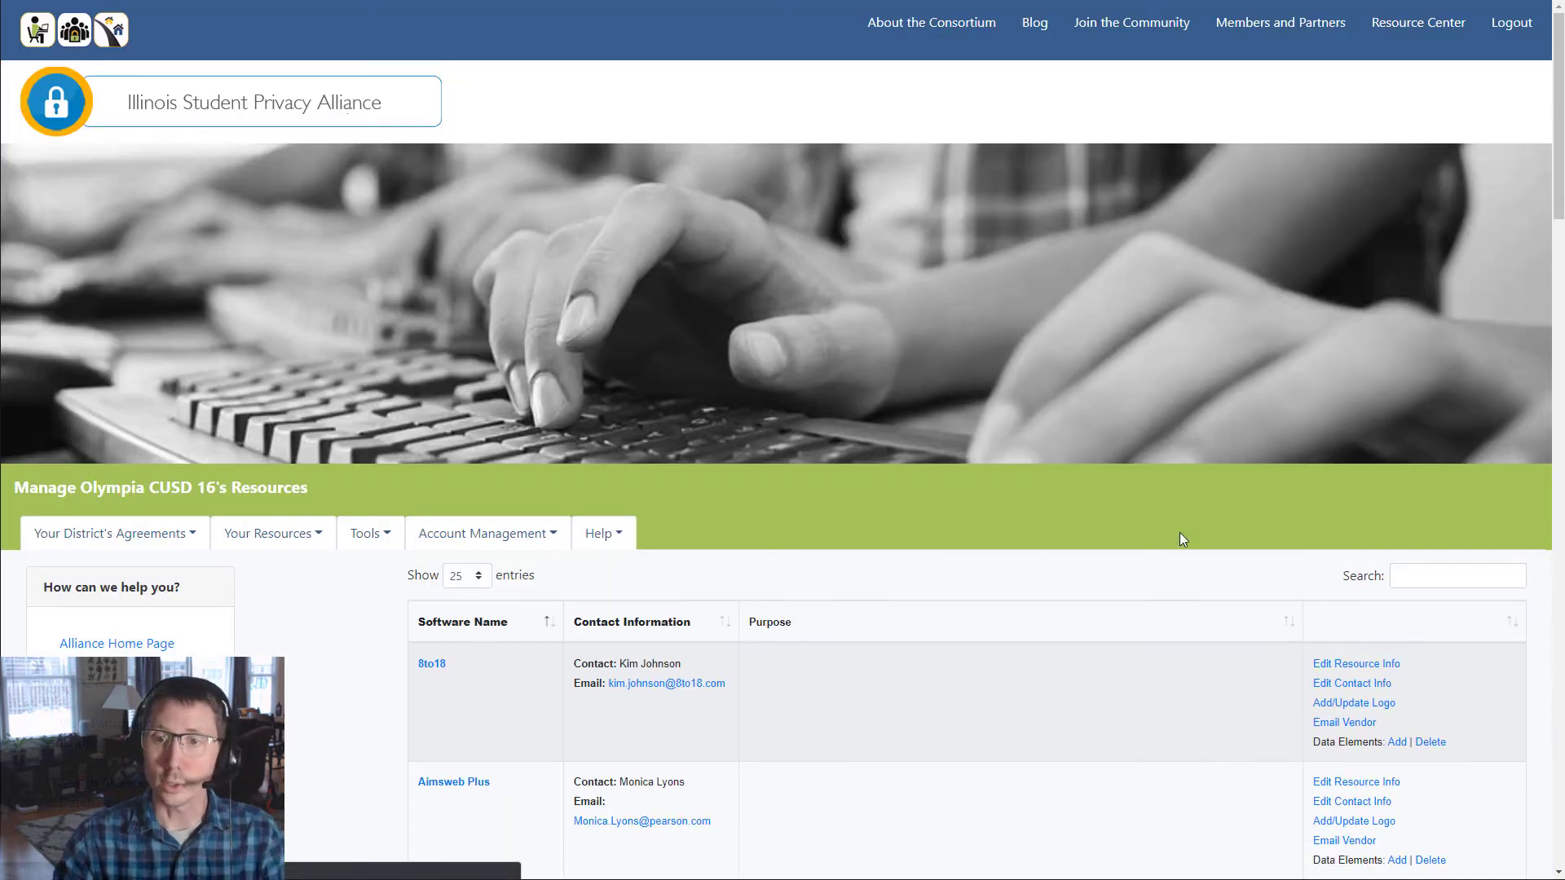
pyautogui.click(1341, 688)
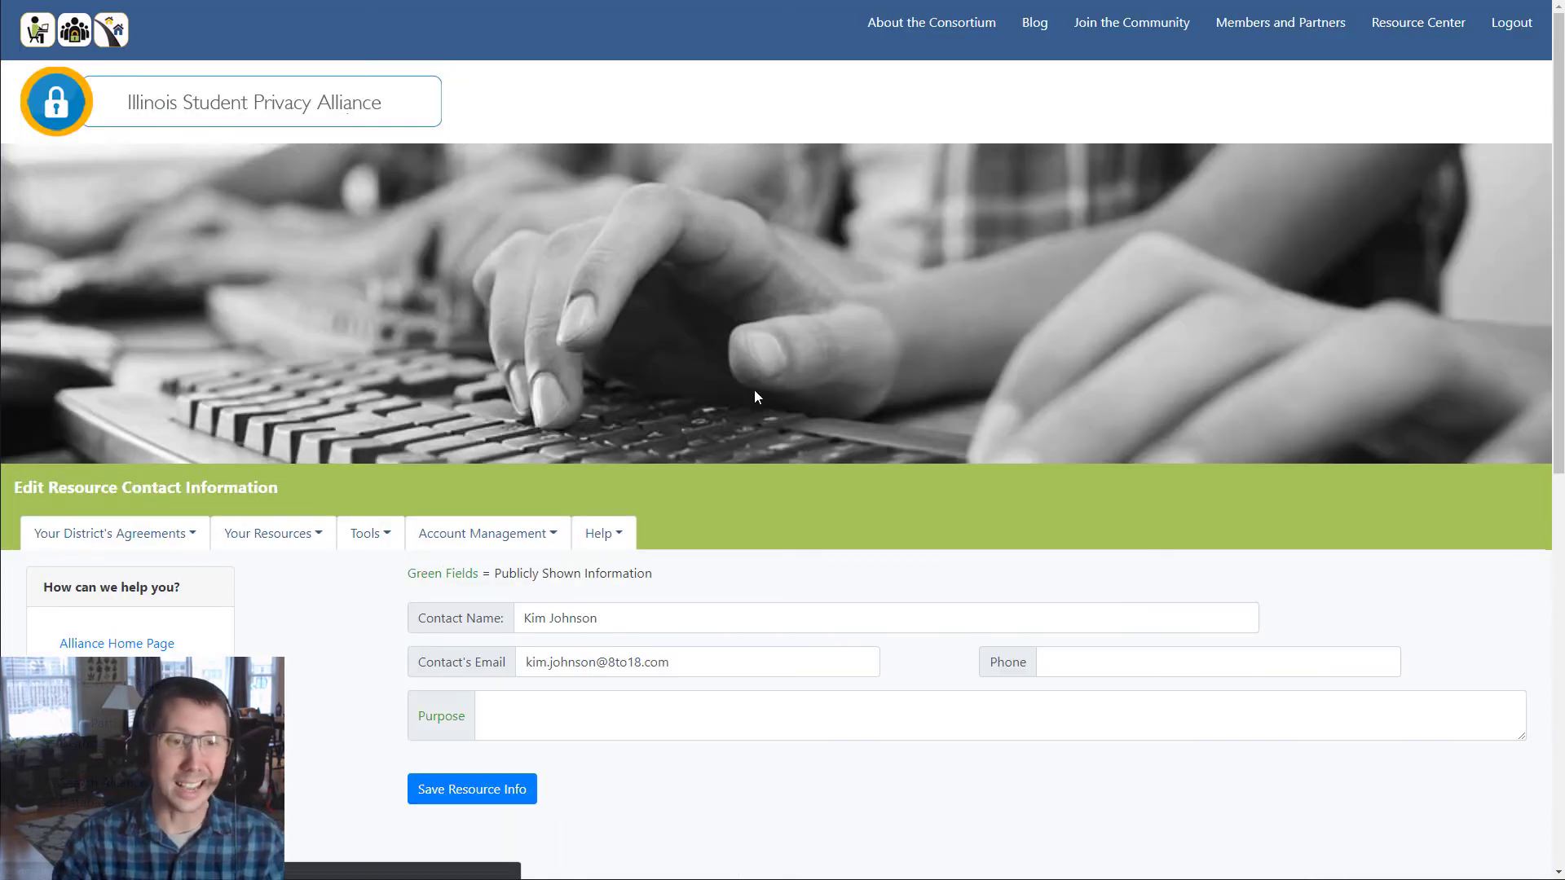
pyautogui.click(522, 726)
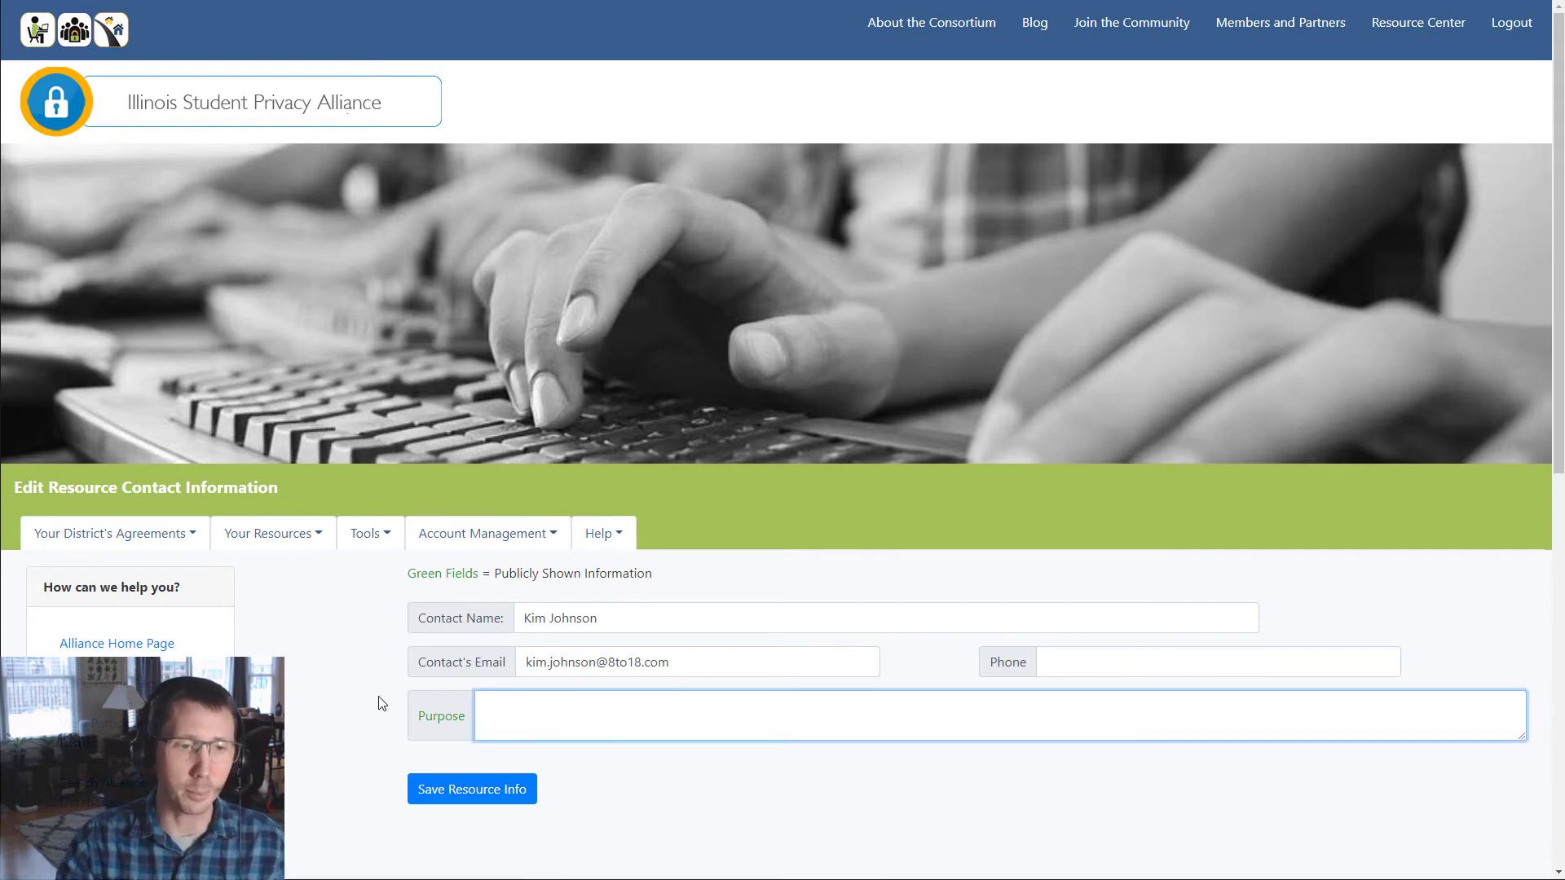
pyautogui.scroll(-1, 400, 685)
pyautogui.click(429, 634)
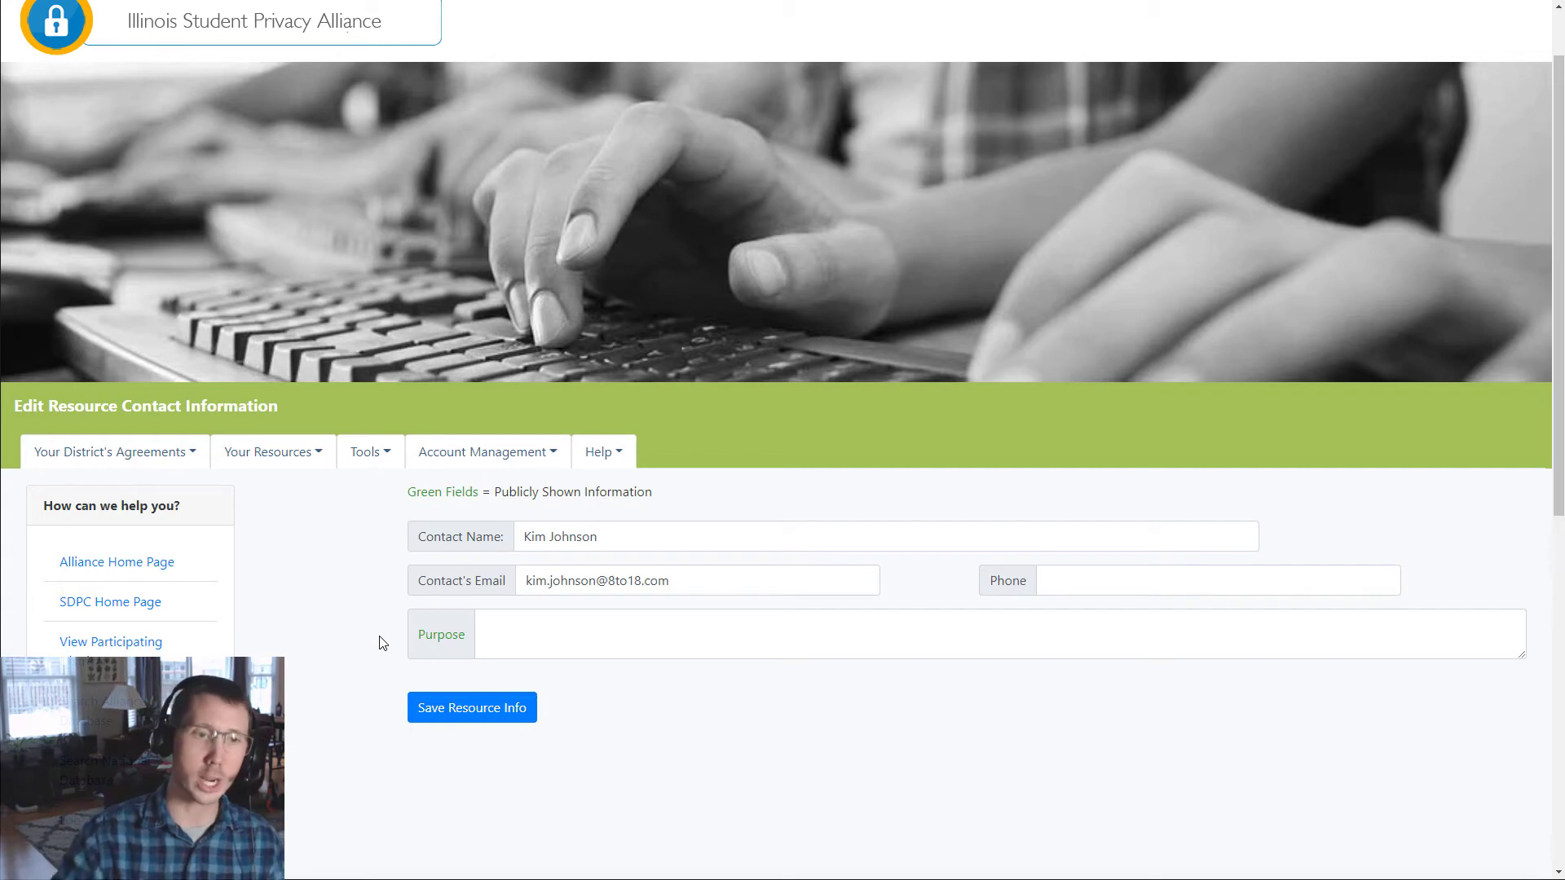
pyautogui.click(549, 657)
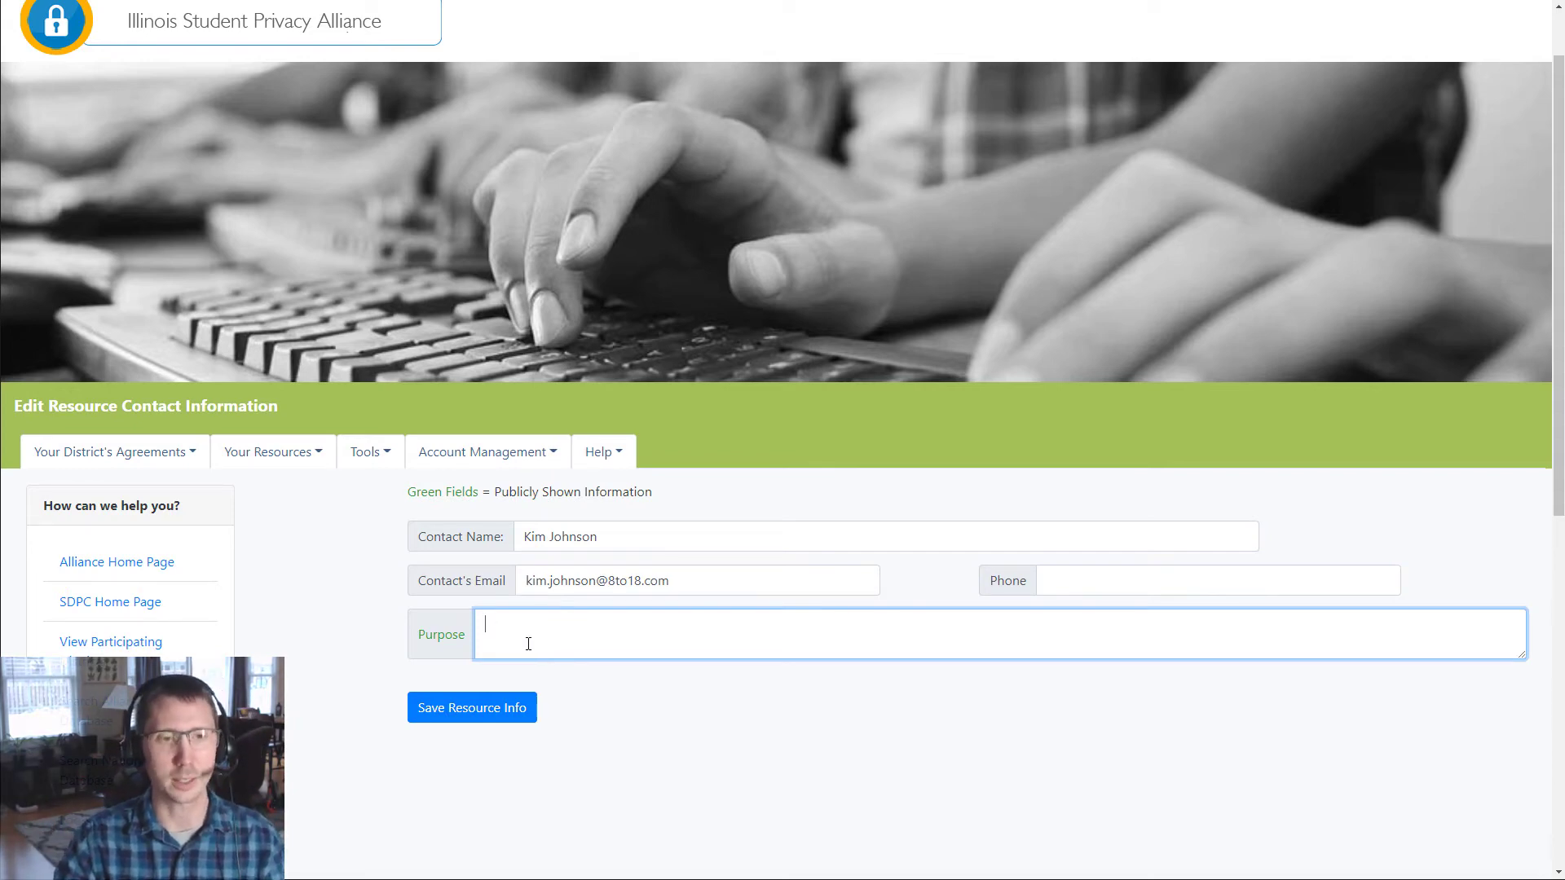
pyautogui.click(341, 608)
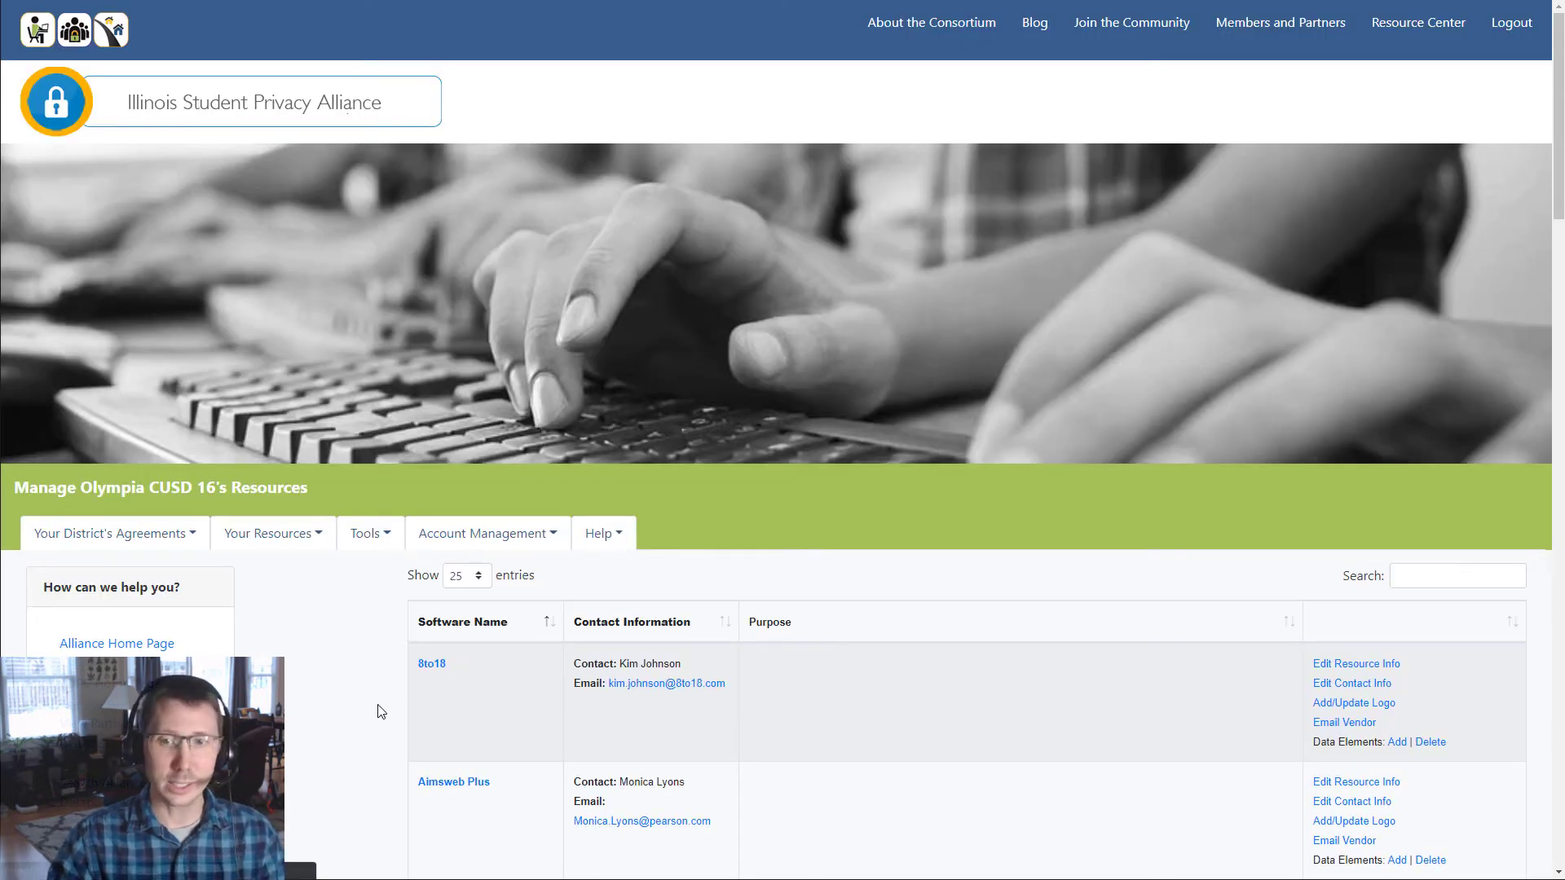
# Find Kahoot! in the district's resource list and highlight the subprocessor list link in its purpose text.
pyautogui.scroll(-2, 379, 711)
pyautogui.scroll(-4, 375, 717)
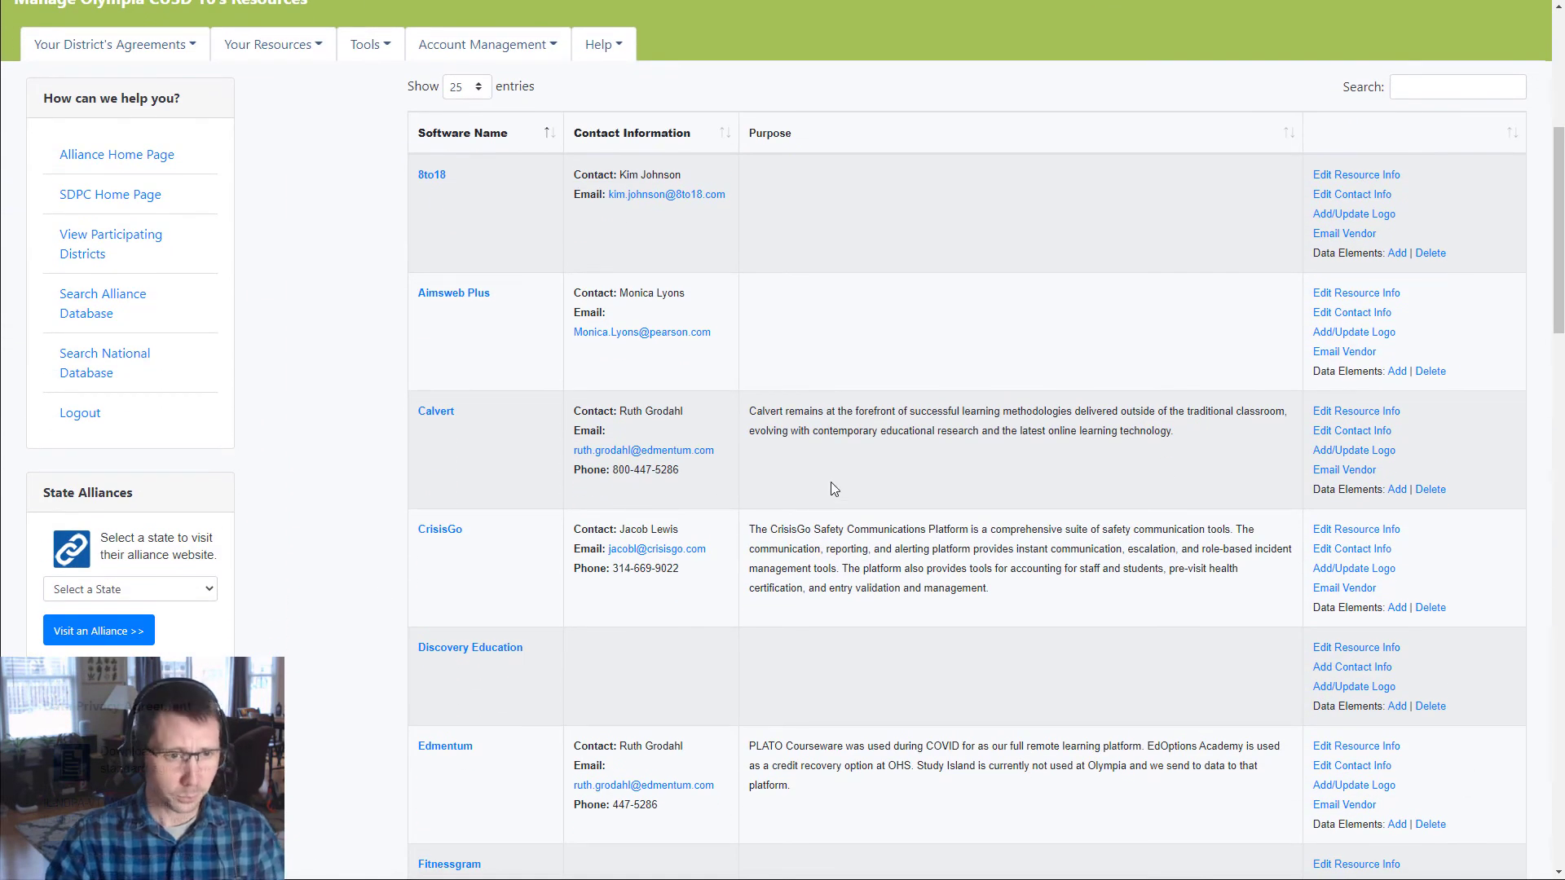
pyautogui.scroll(-2, 843, 514)
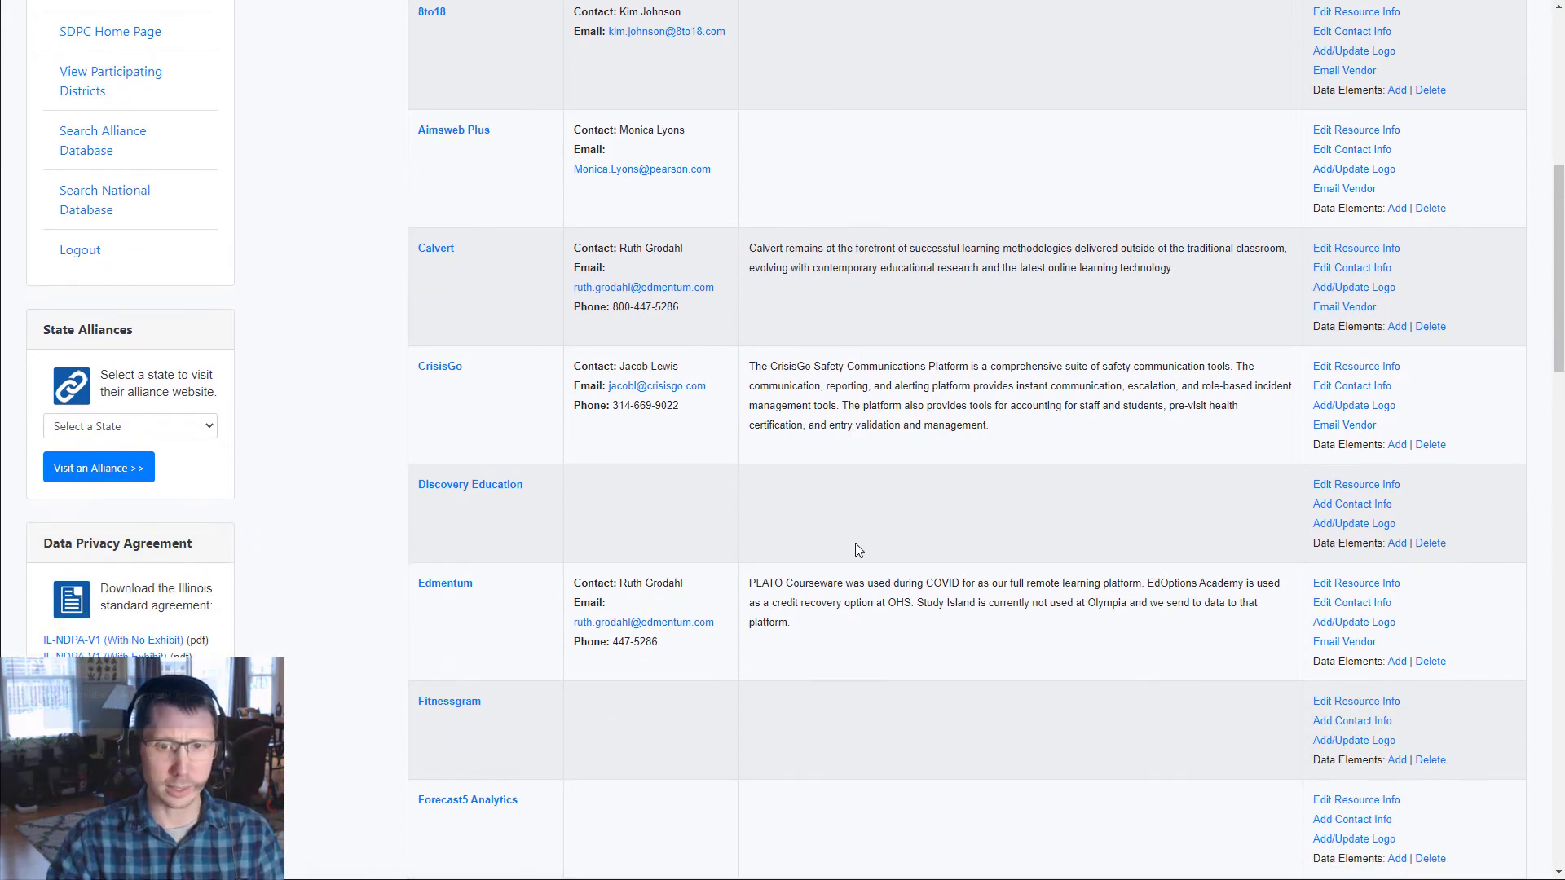
pyautogui.scroll(-7, 1097, 601)
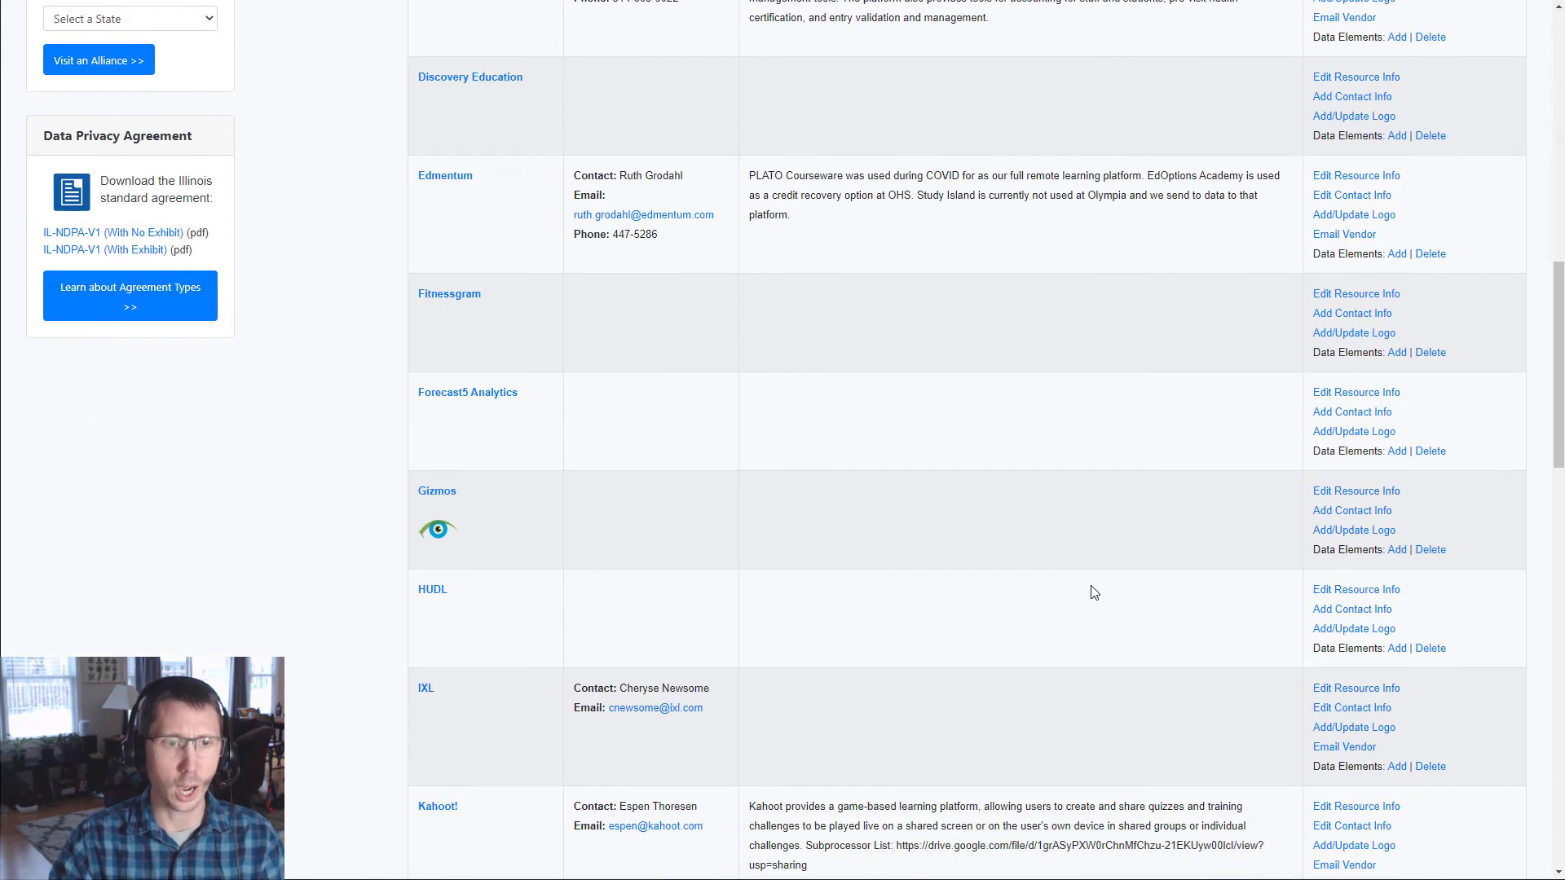
pyautogui.moveTo(809, 622); pyautogui.dragTo(809, 603)
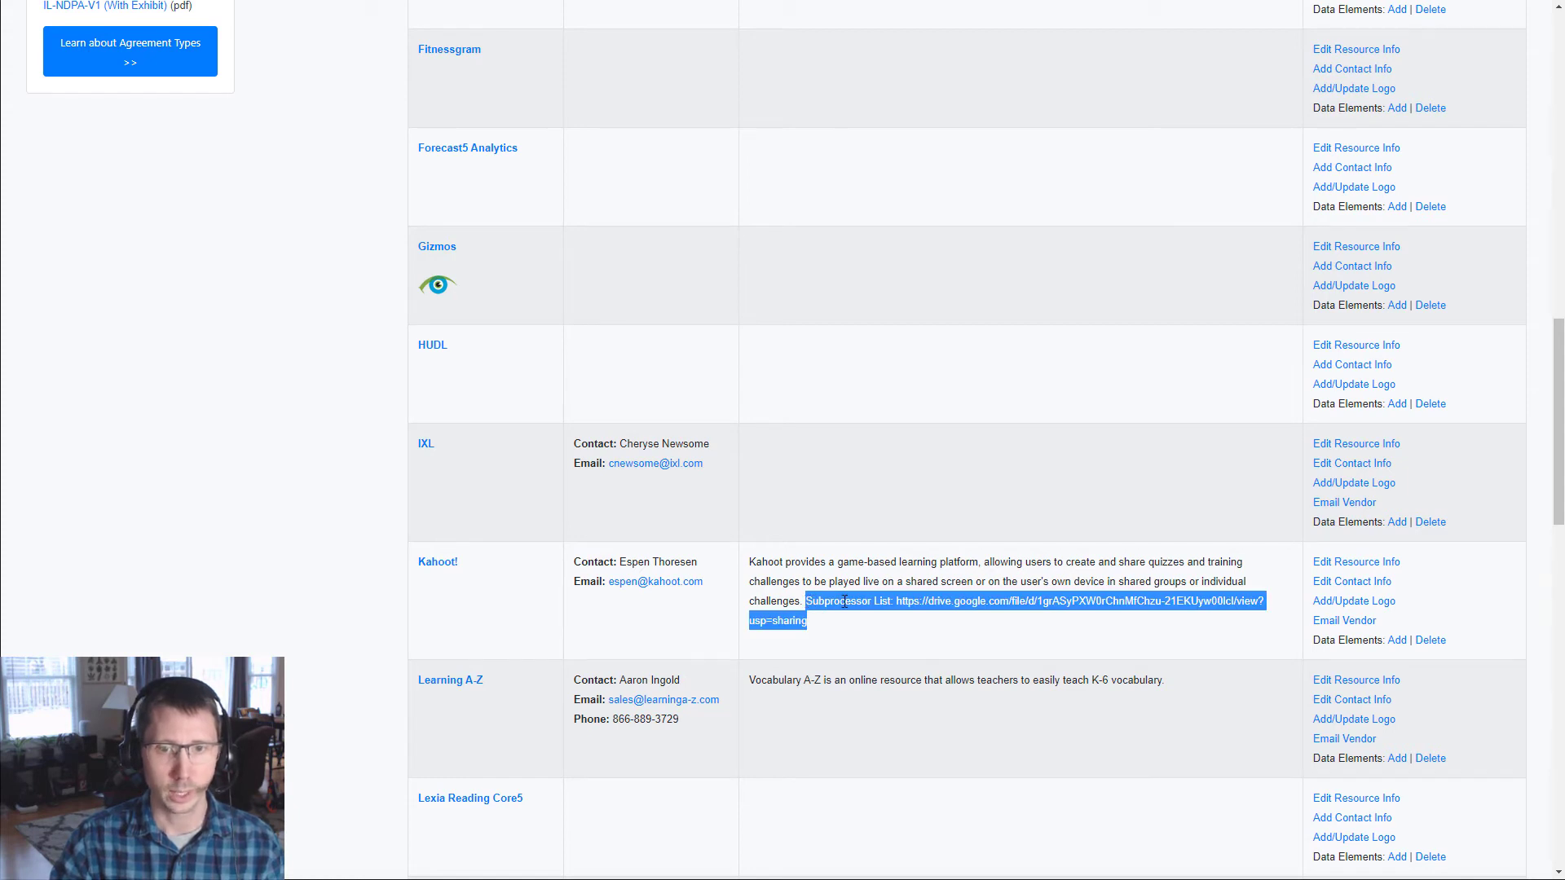
pyautogui.click(838, 602)
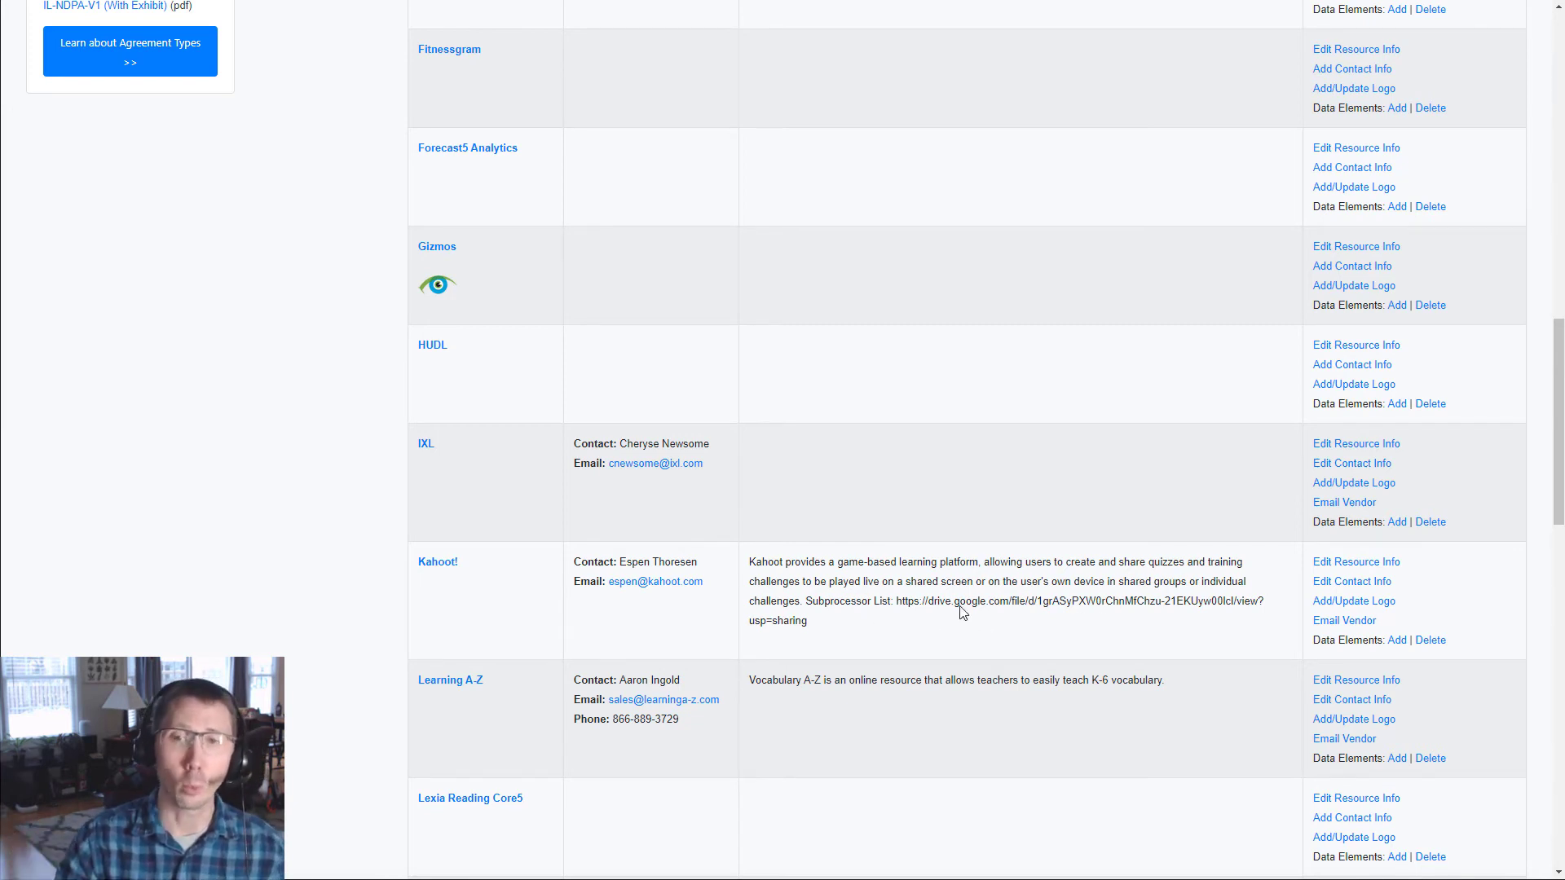
# Open the contact information form for Kahoot! and examine the subprocessor list link stored in the Purpose field.
pyautogui.click(1340, 588)
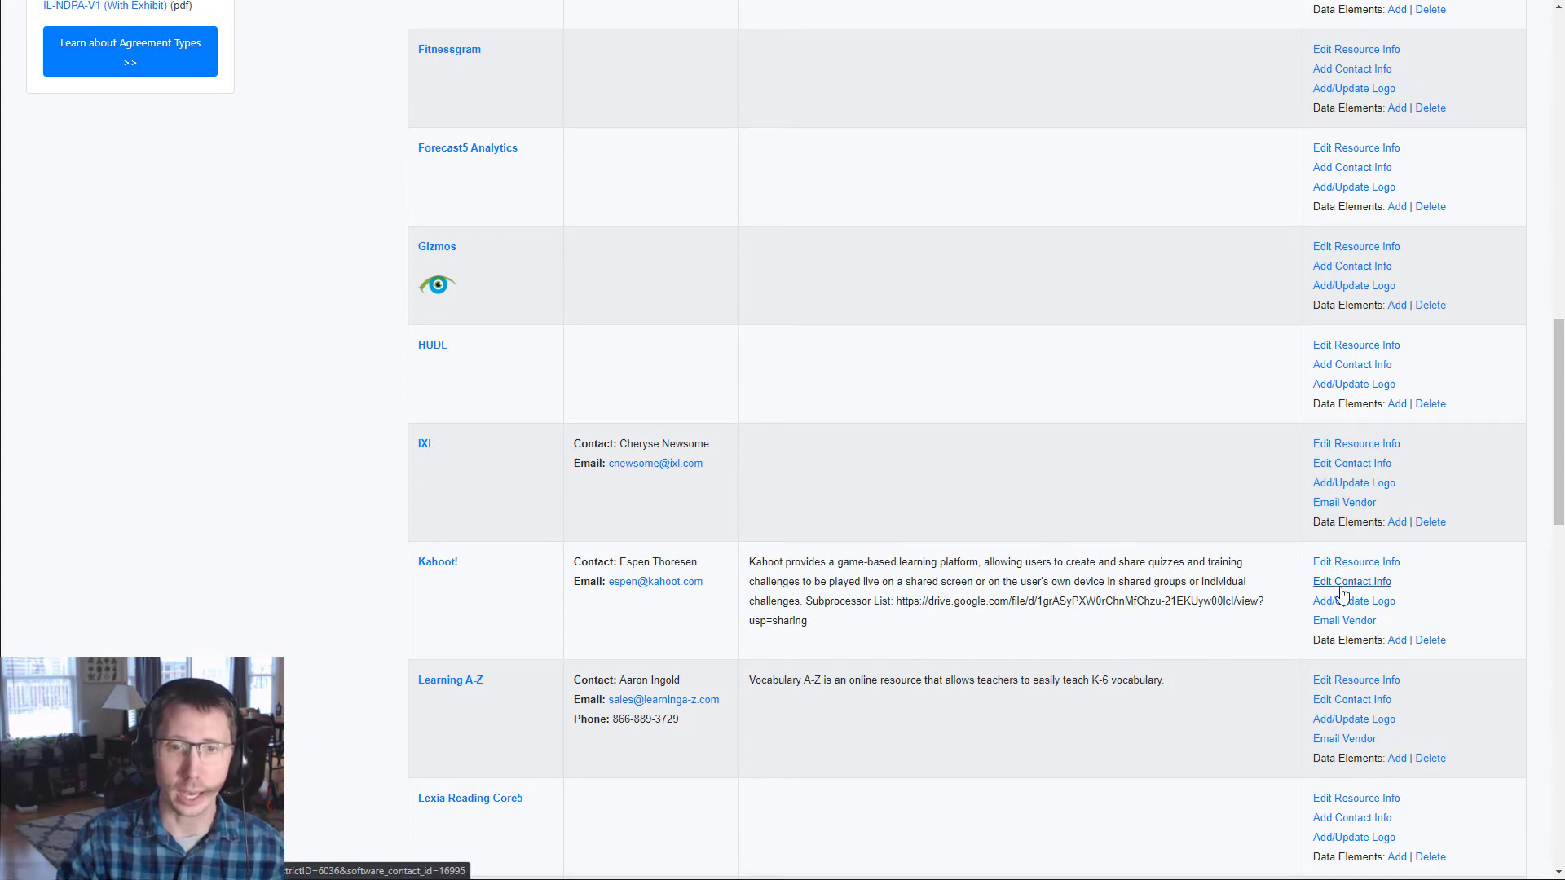
pyautogui.scroll(-1, 937, 670)
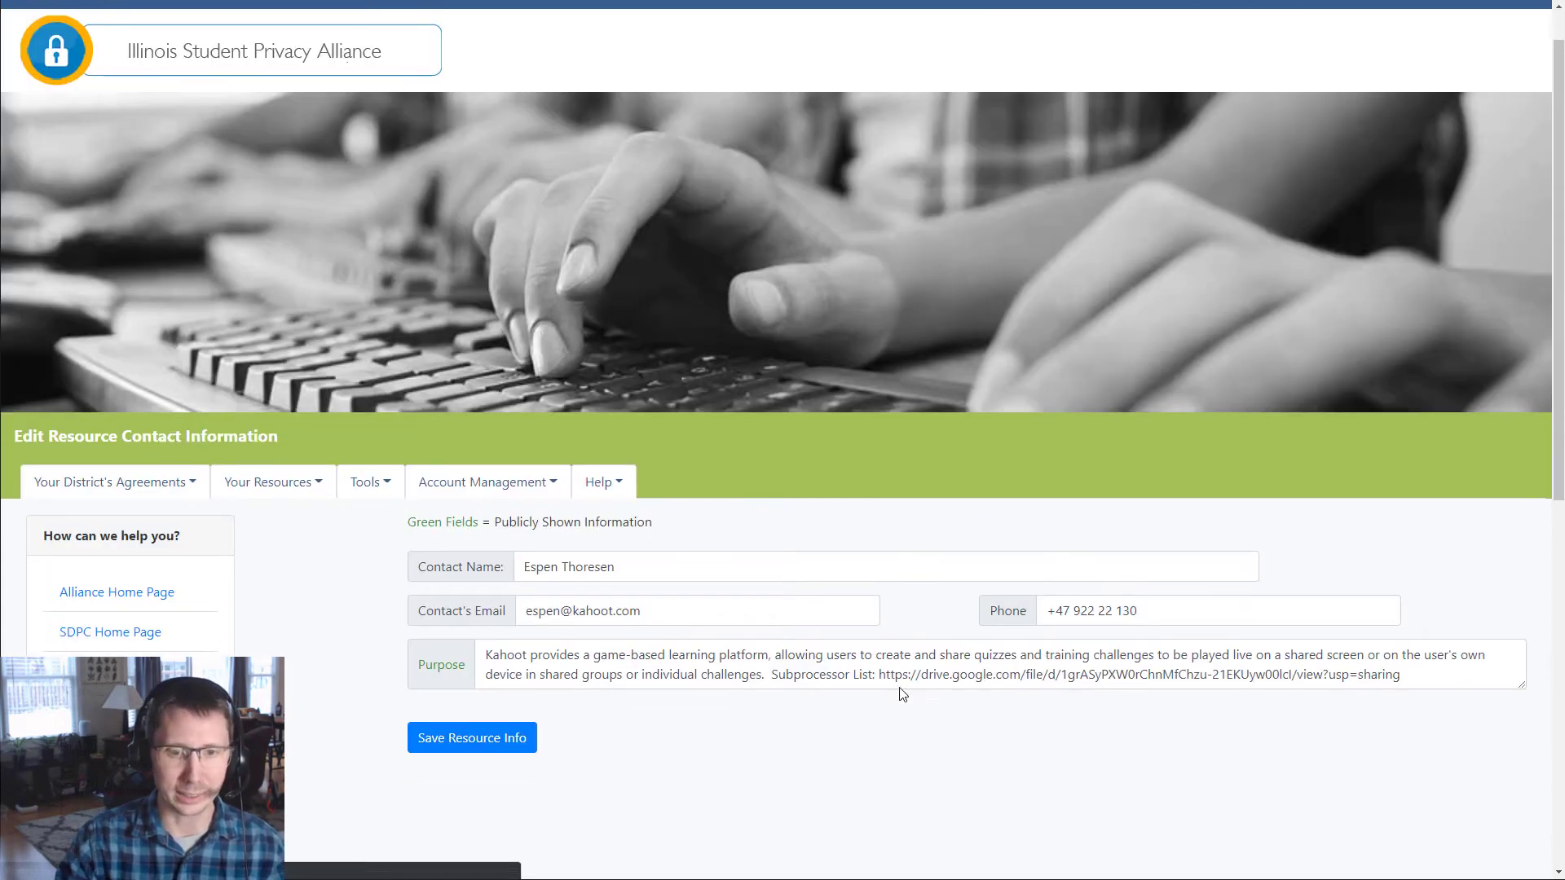
pyautogui.moveTo(1401, 646); pyautogui.dragTo(773, 649)
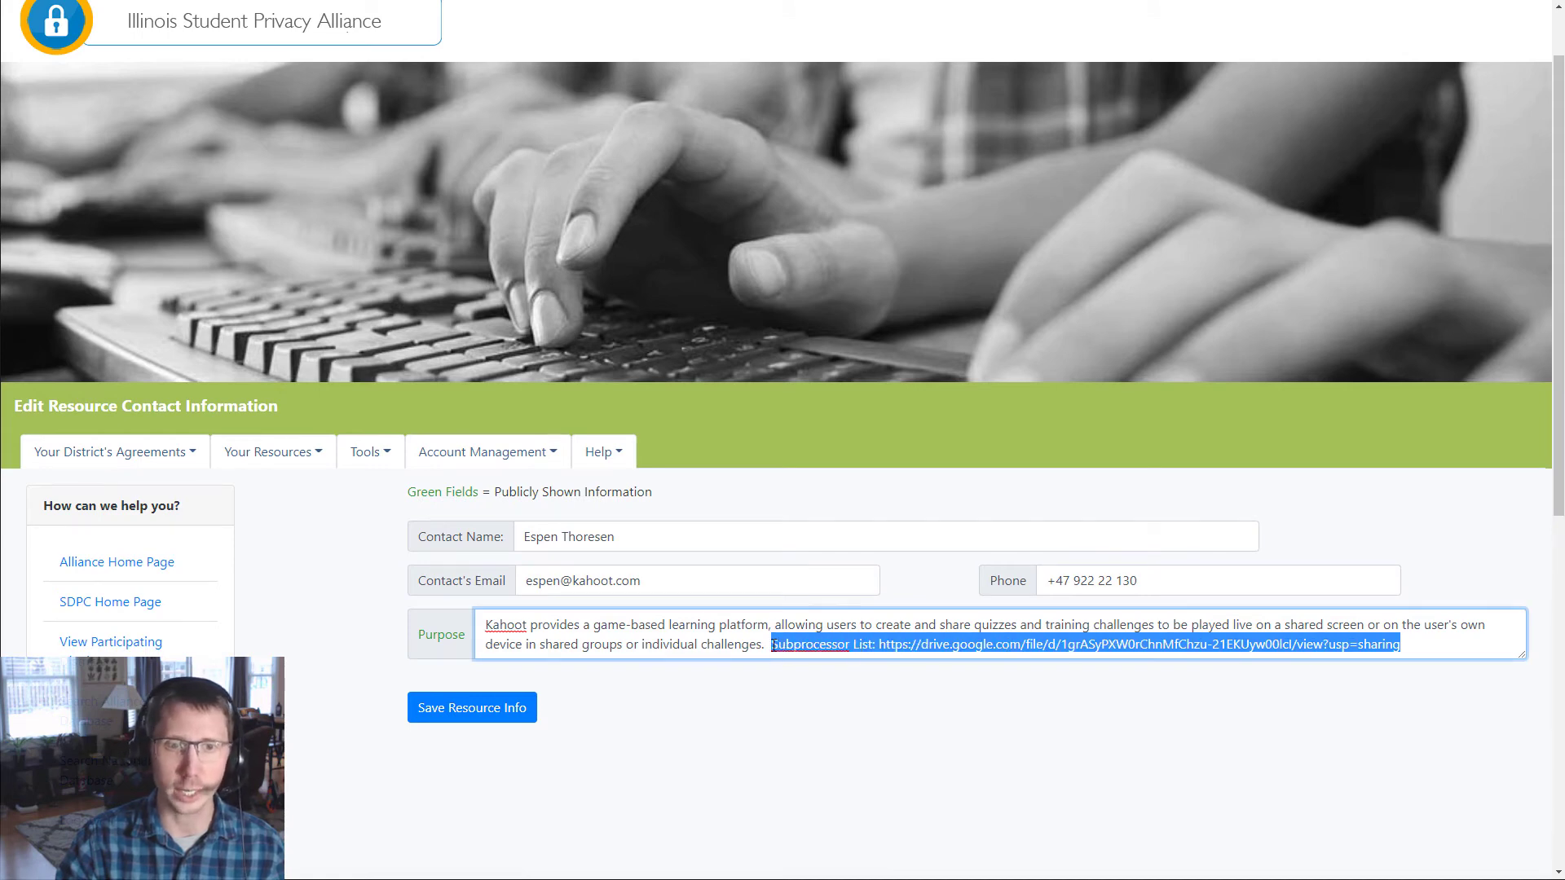
pyautogui.press('Left')
pyautogui.click(690, 744)
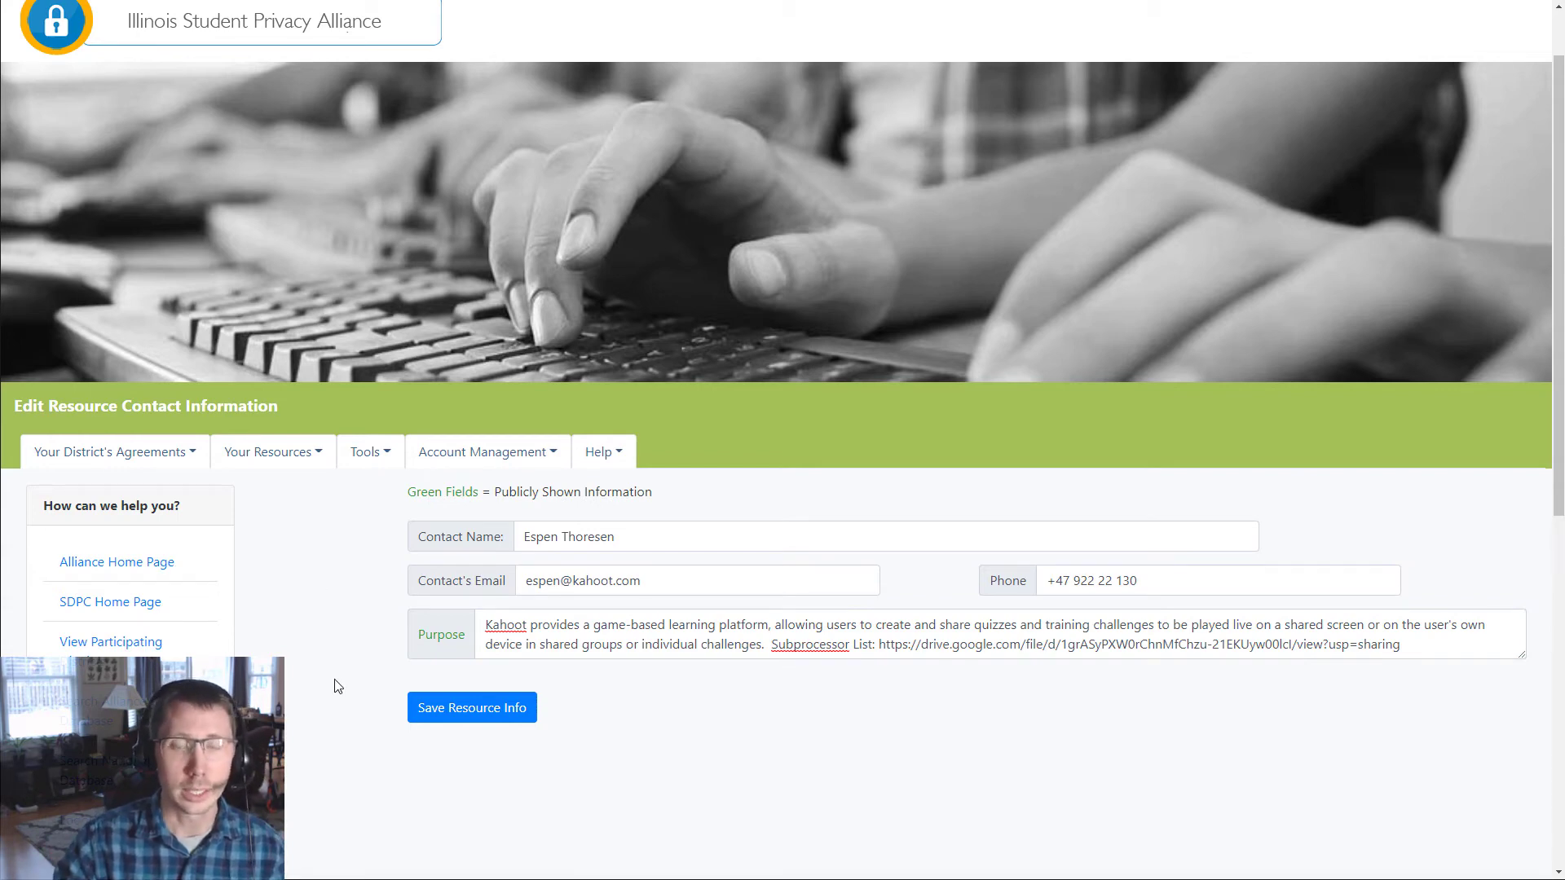
pyautogui.doubleClick(441, 636)
pyautogui.click(379, 637)
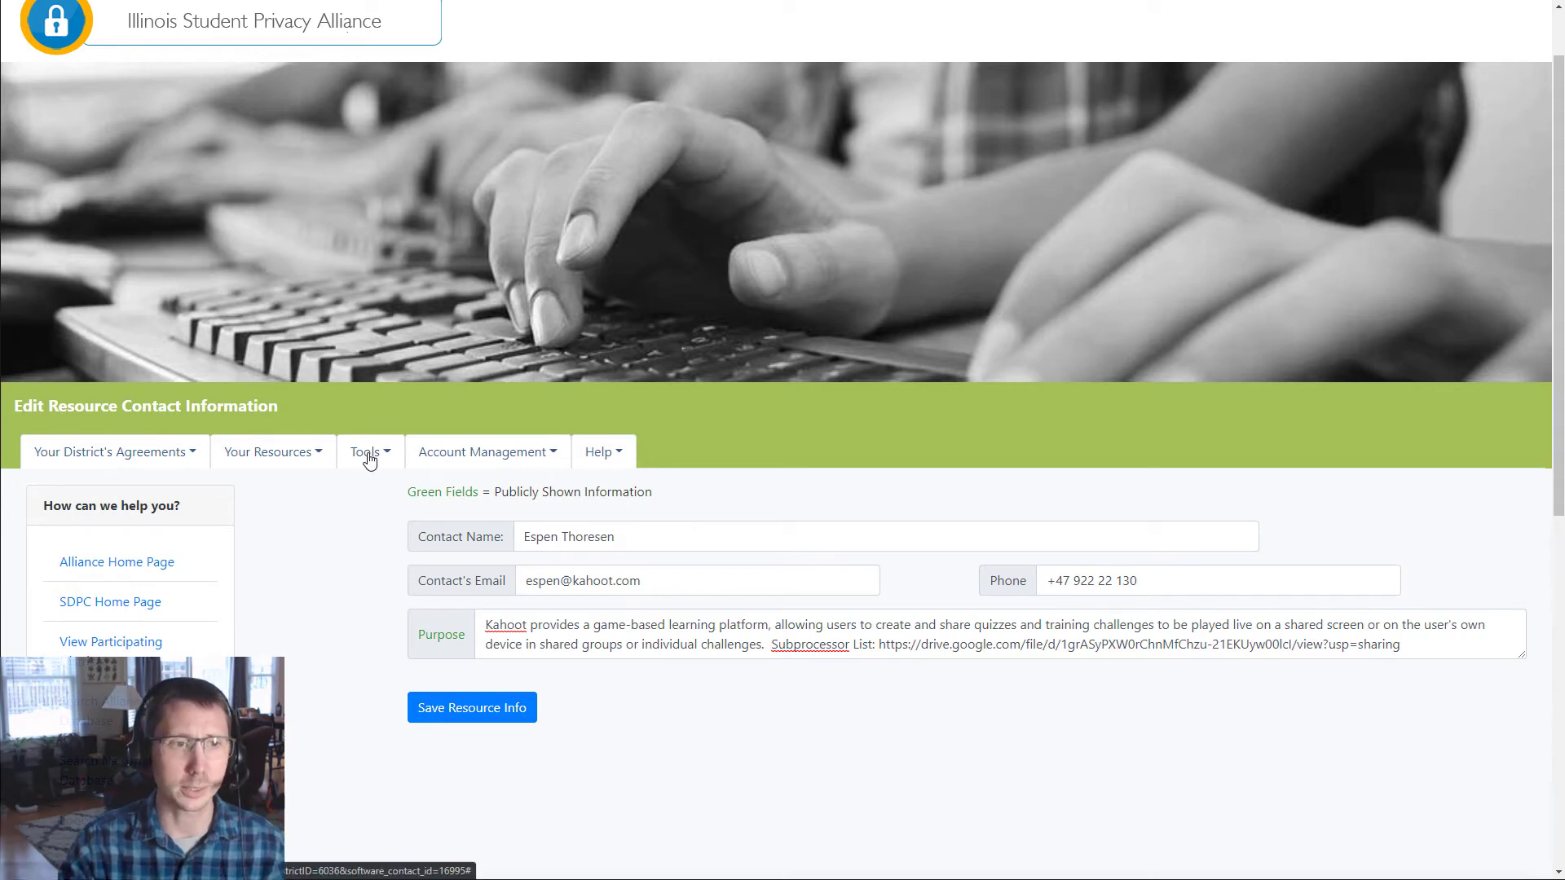
# Return to the district's resource management list and open the form for adding data elements used by 8to18.
pyautogui.click(314, 461)
pyautogui.click(308, 489)
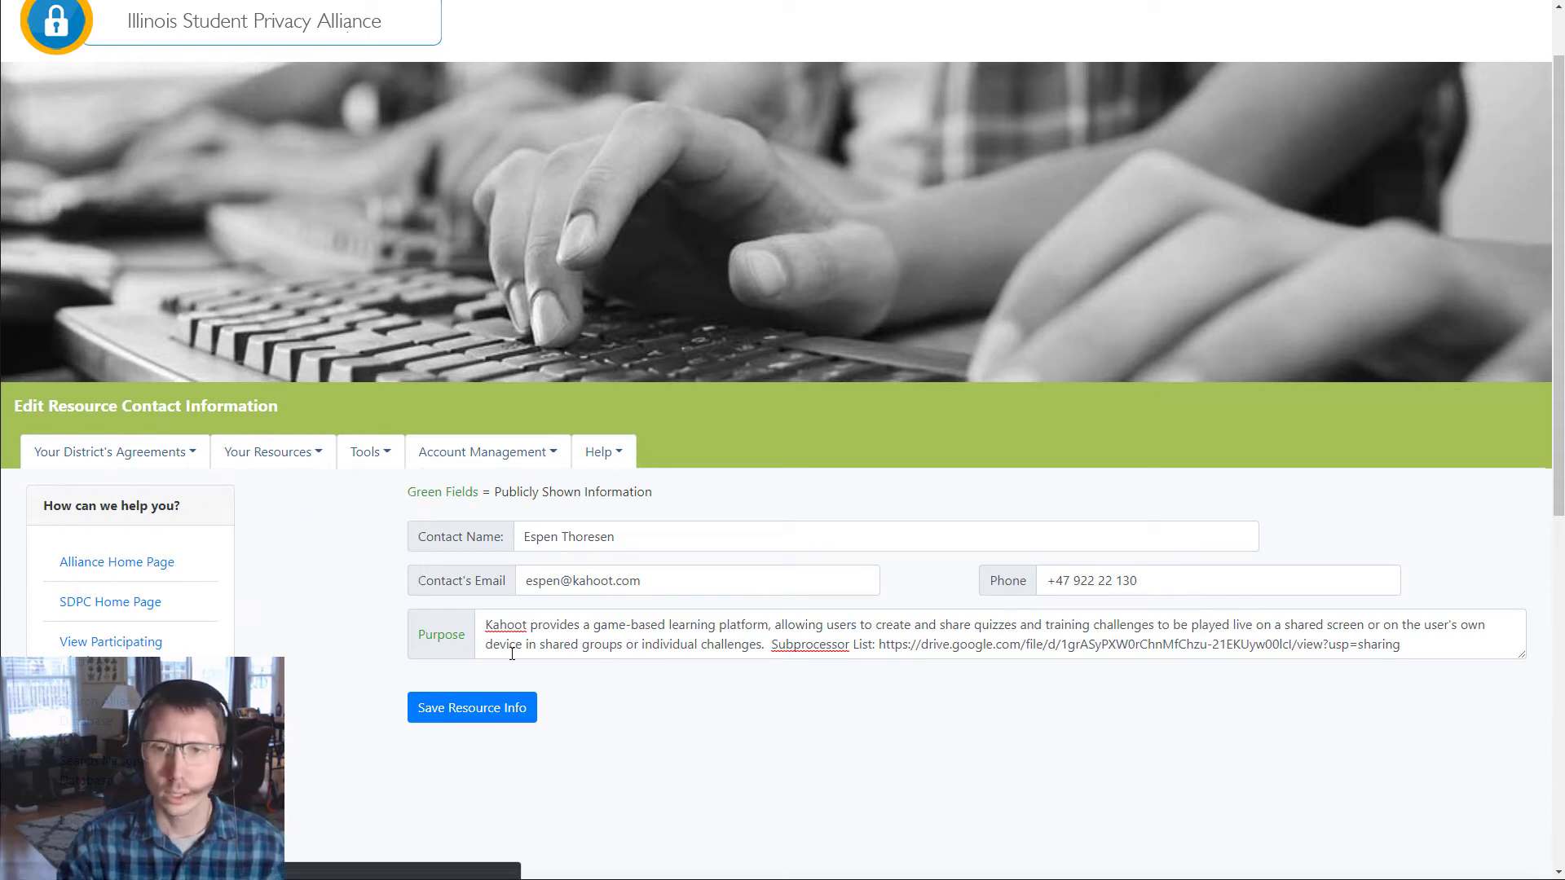
pyautogui.scroll(-2, 1070, 664)
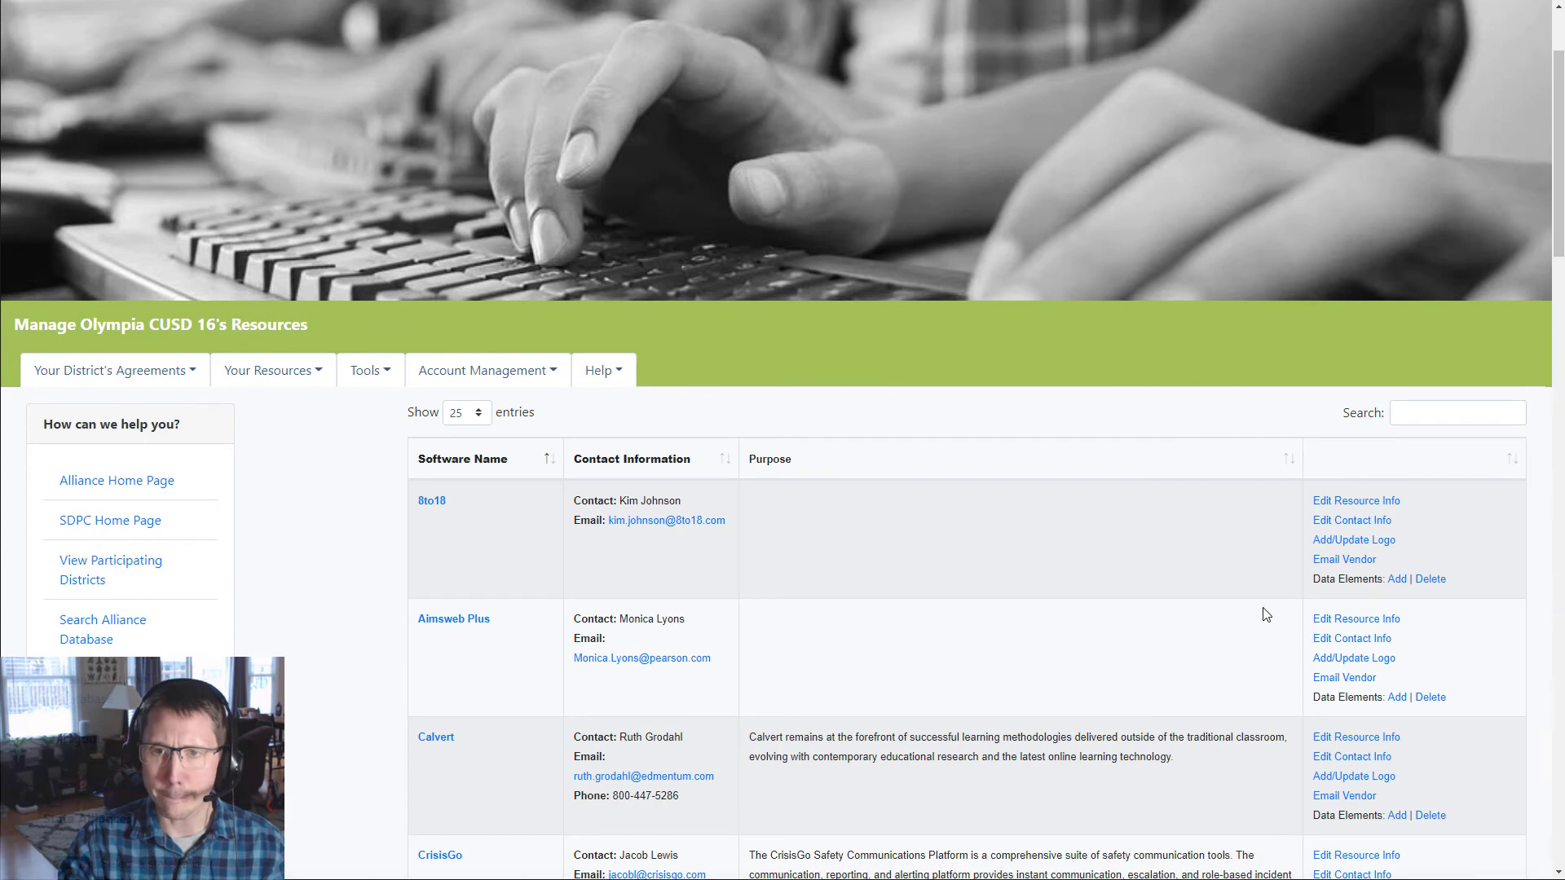
pyautogui.scroll(-4, 1088, 530)
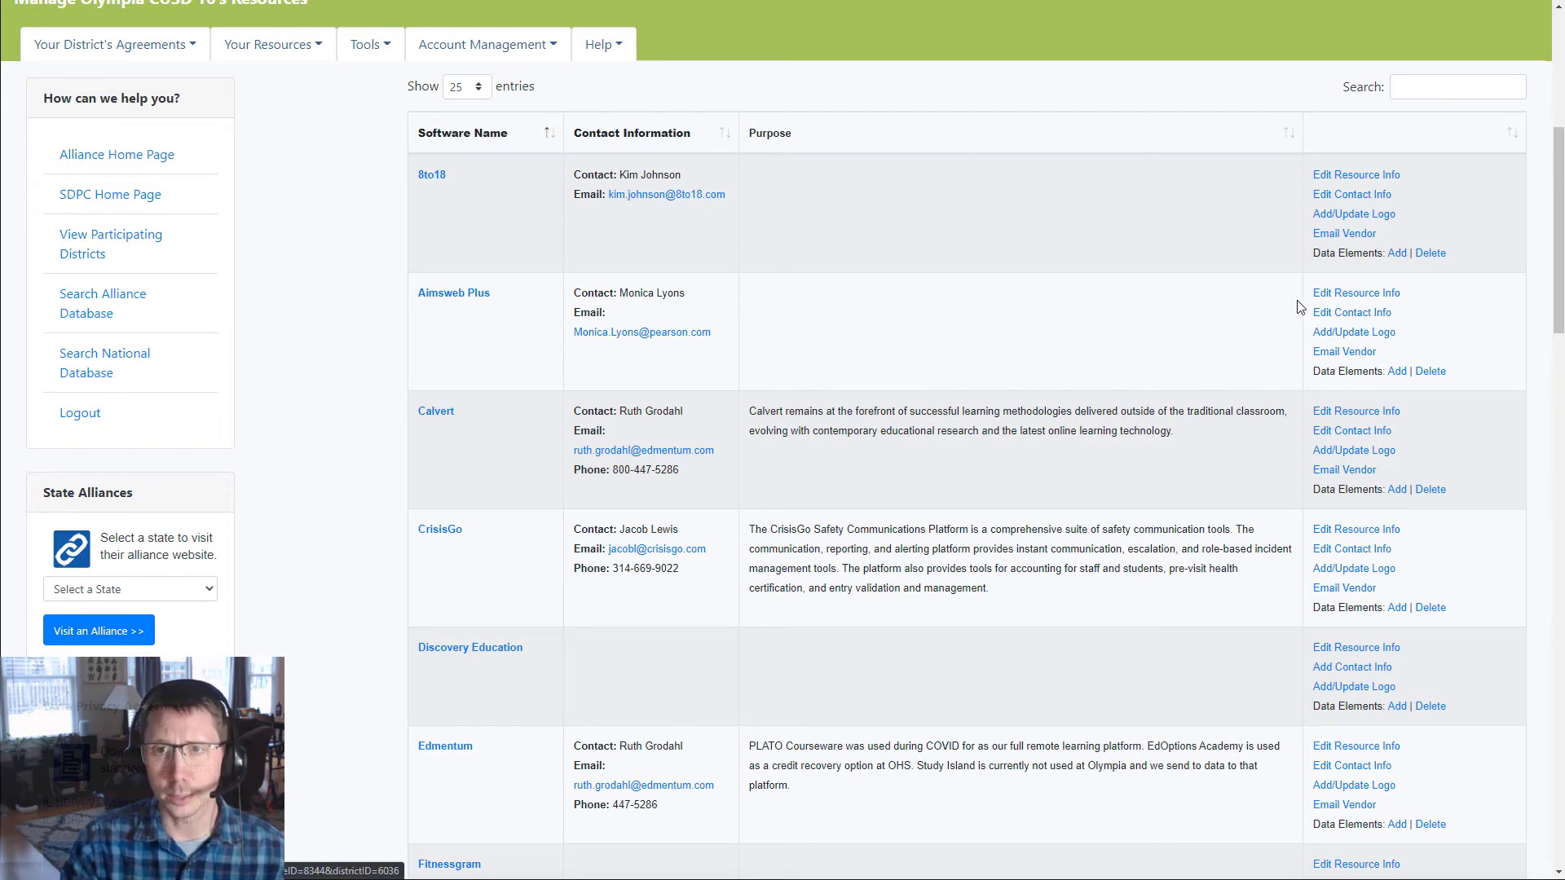
pyautogui.scroll(-3, 927, 401)
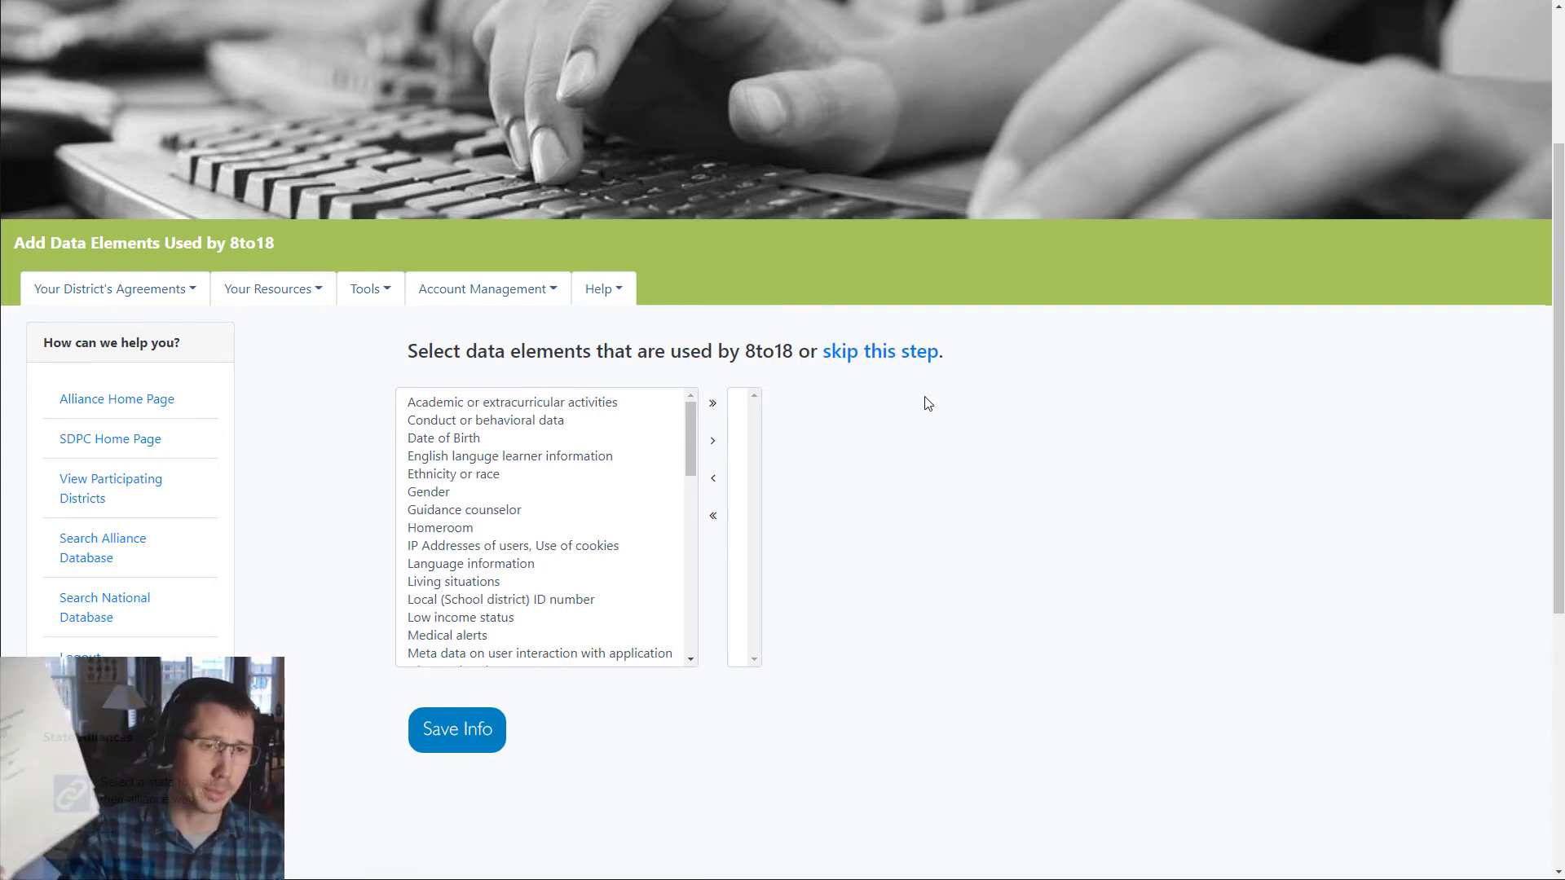
# Select Academic or extracurricular activities, Guidance counselor, Local (School district) ID number, Meta data on user interaction with application, Parent ID number, Program/application performance and State ID number.
pyautogui.click(585, 403)
pyautogui.keyDown('ctrl'); pyautogui.click(590, 509); pyautogui.keyUp('ctrl')
pyautogui.keyDown('ctrl'); pyautogui.click(570, 600); pyautogui.keyUp('ctrl')
pyautogui.keyDown('ctrl'); pyautogui.click(585, 653); pyautogui.keyUp('ctrl')
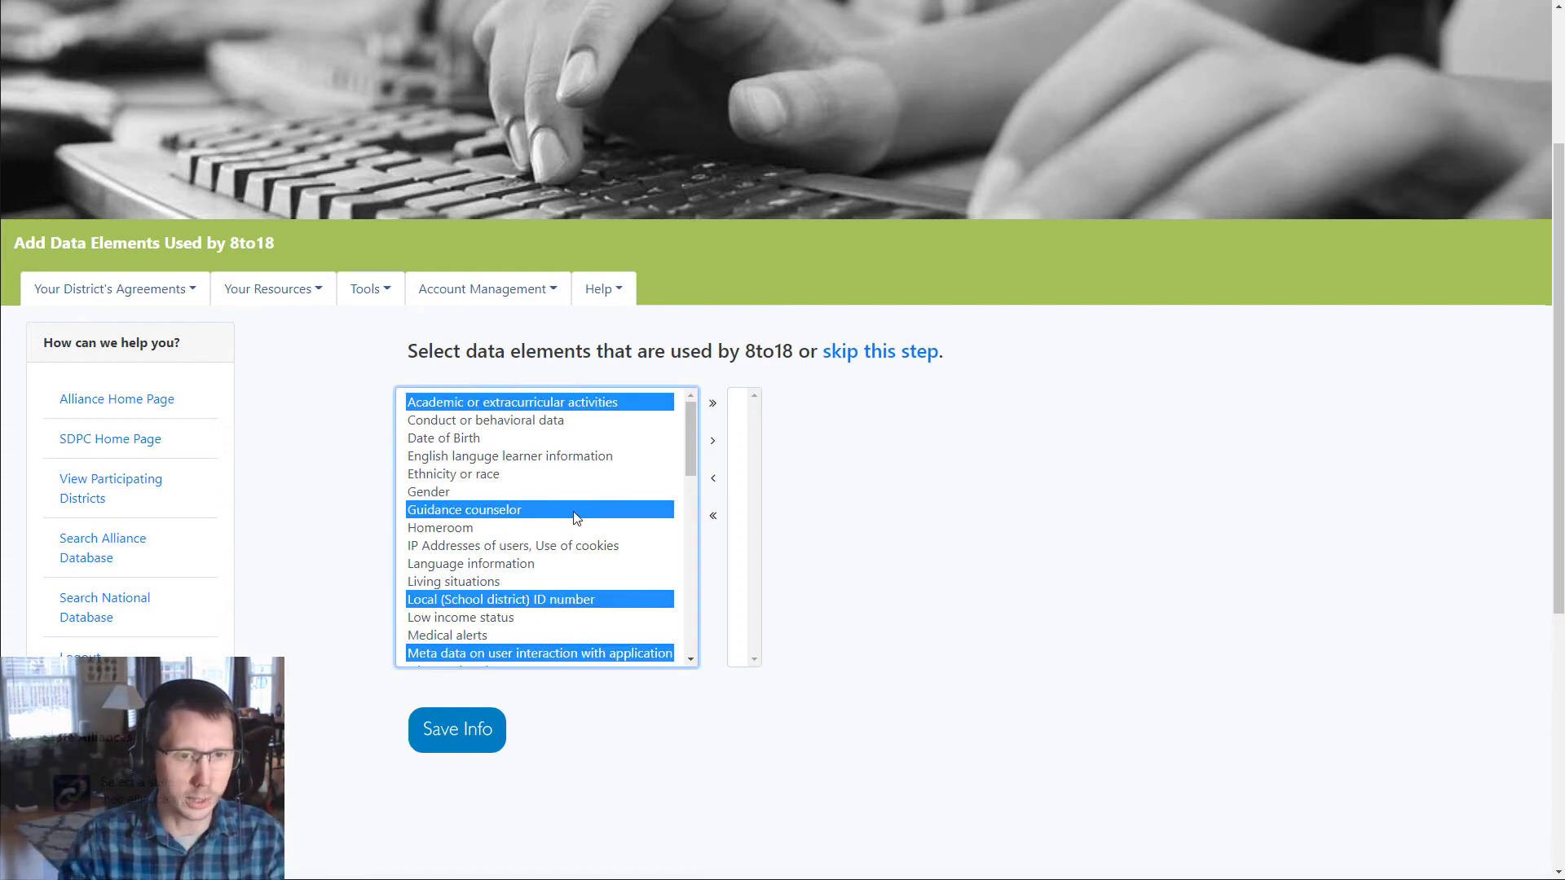
pyautogui.scroll(-3, 575, 519)
pyautogui.keyDown('ctrl'); pyautogui.click(569, 516); pyautogui.keyUp('ctrl')
pyautogui.keyDown('ctrl'); pyautogui.click(557, 587); pyautogui.keyUp('ctrl')
pyautogui.keyDown('ctrl'); pyautogui.click(575, 658); pyautogui.keyUp('ctrl')
# Include Student course grades, Student generated content, Student responses to surveys and Teacher names in the selection, and assign all selected data elements to 8to18.
pyautogui.scroll(-5, 566, 549)
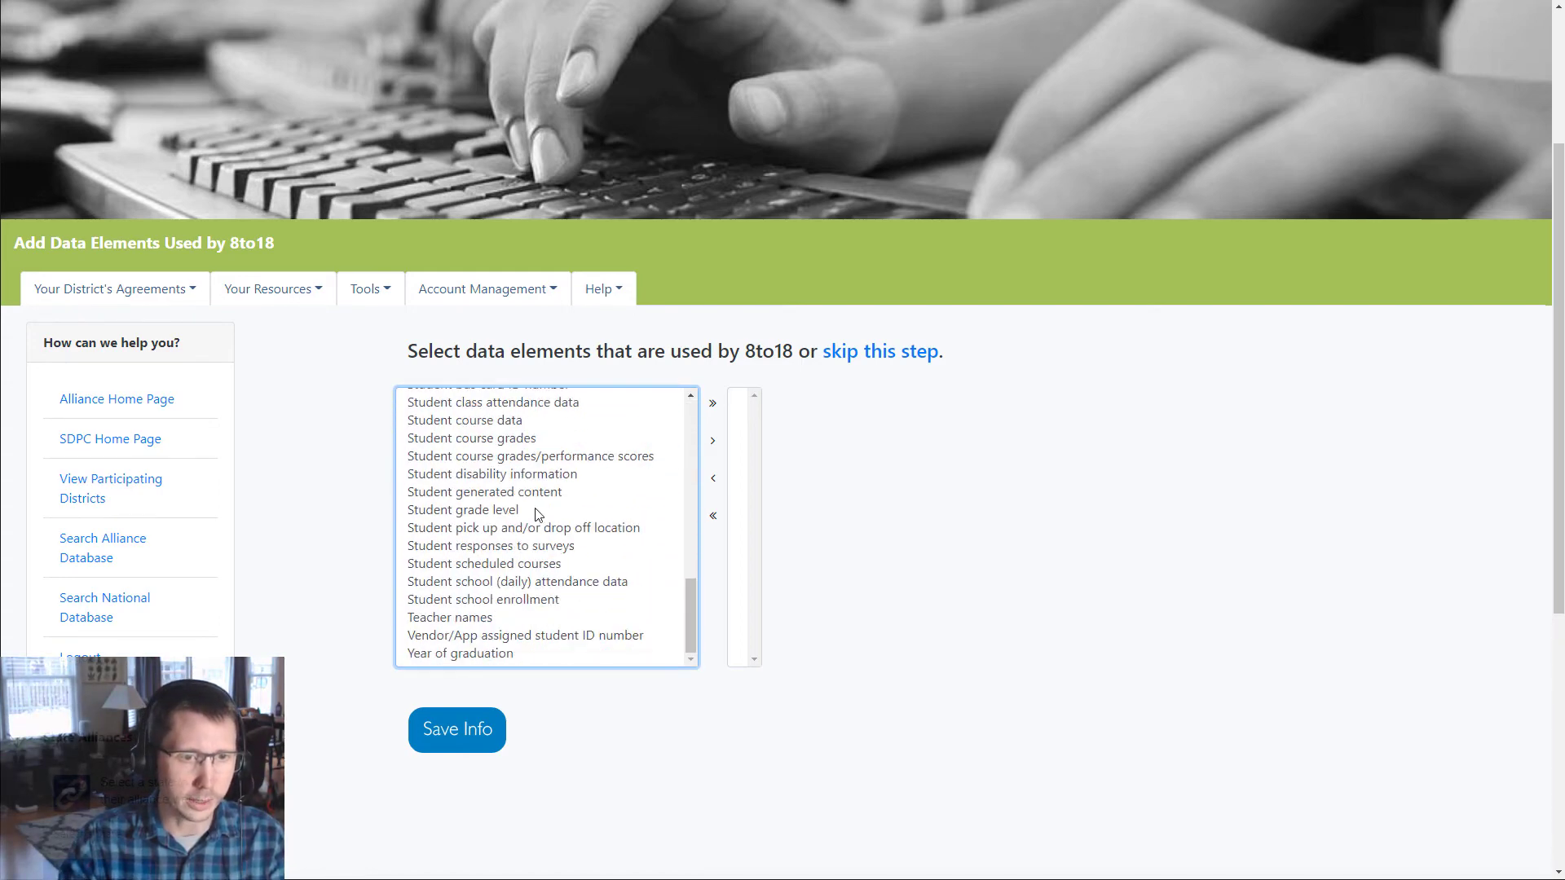
pyautogui.keyDown('ctrl'); pyautogui.click(498, 437); pyautogui.keyUp('ctrl')
pyautogui.keyDown('ctrl'); pyautogui.click(513, 492); pyautogui.keyUp('ctrl')
pyautogui.keyDown('ctrl'); pyautogui.click(544, 548); pyautogui.keyUp('ctrl')
pyautogui.keyDown('ctrl'); pyautogui.click(554, 617); pyautogui.keyUp('ctrl')
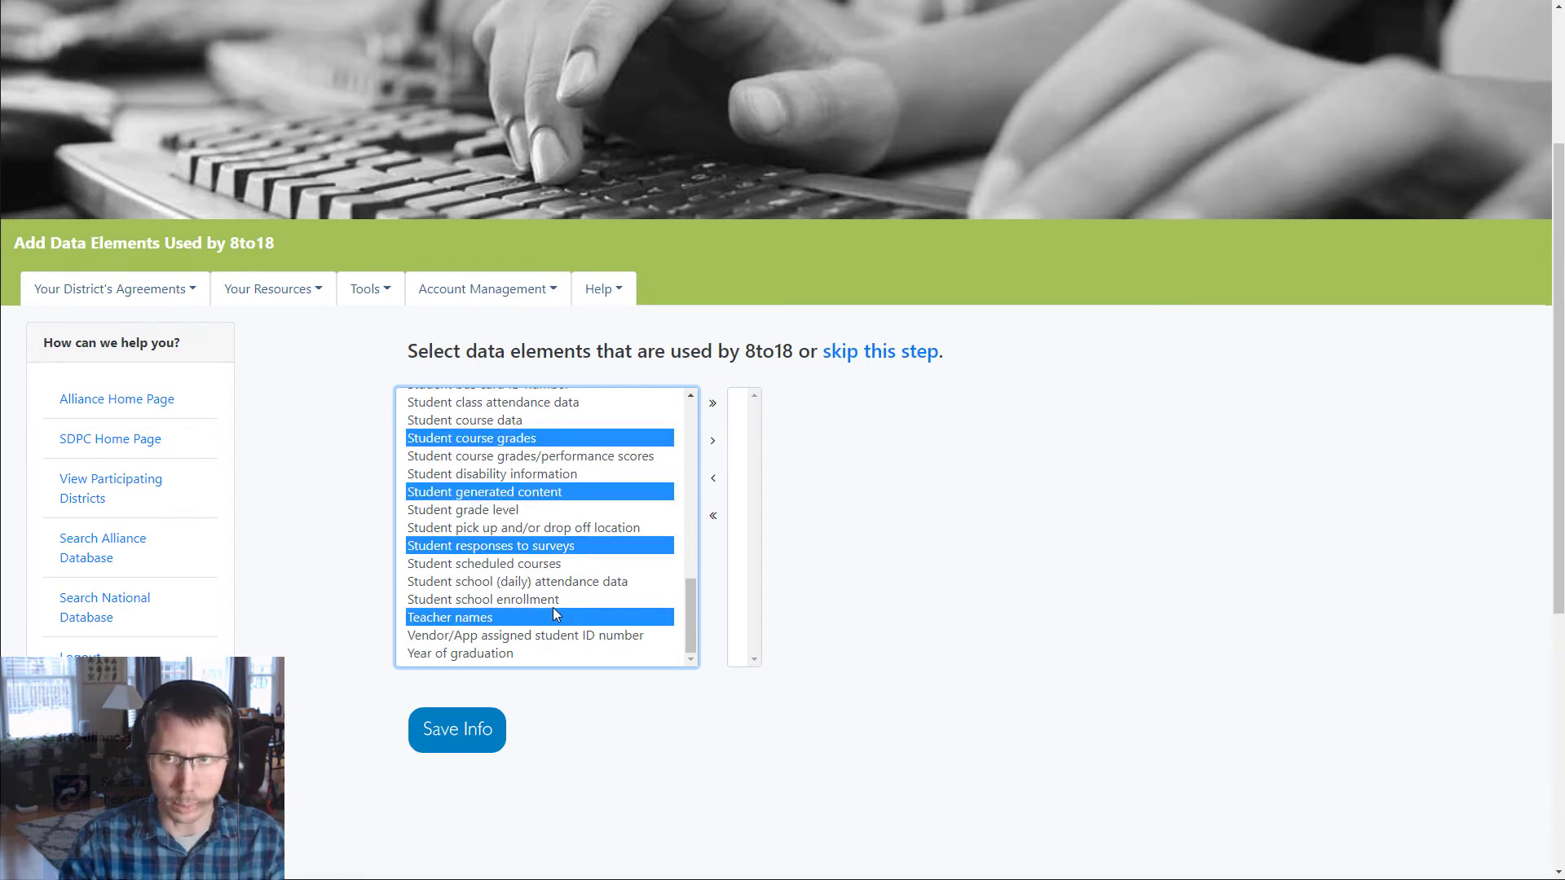
pyautogui.click(712, 441)
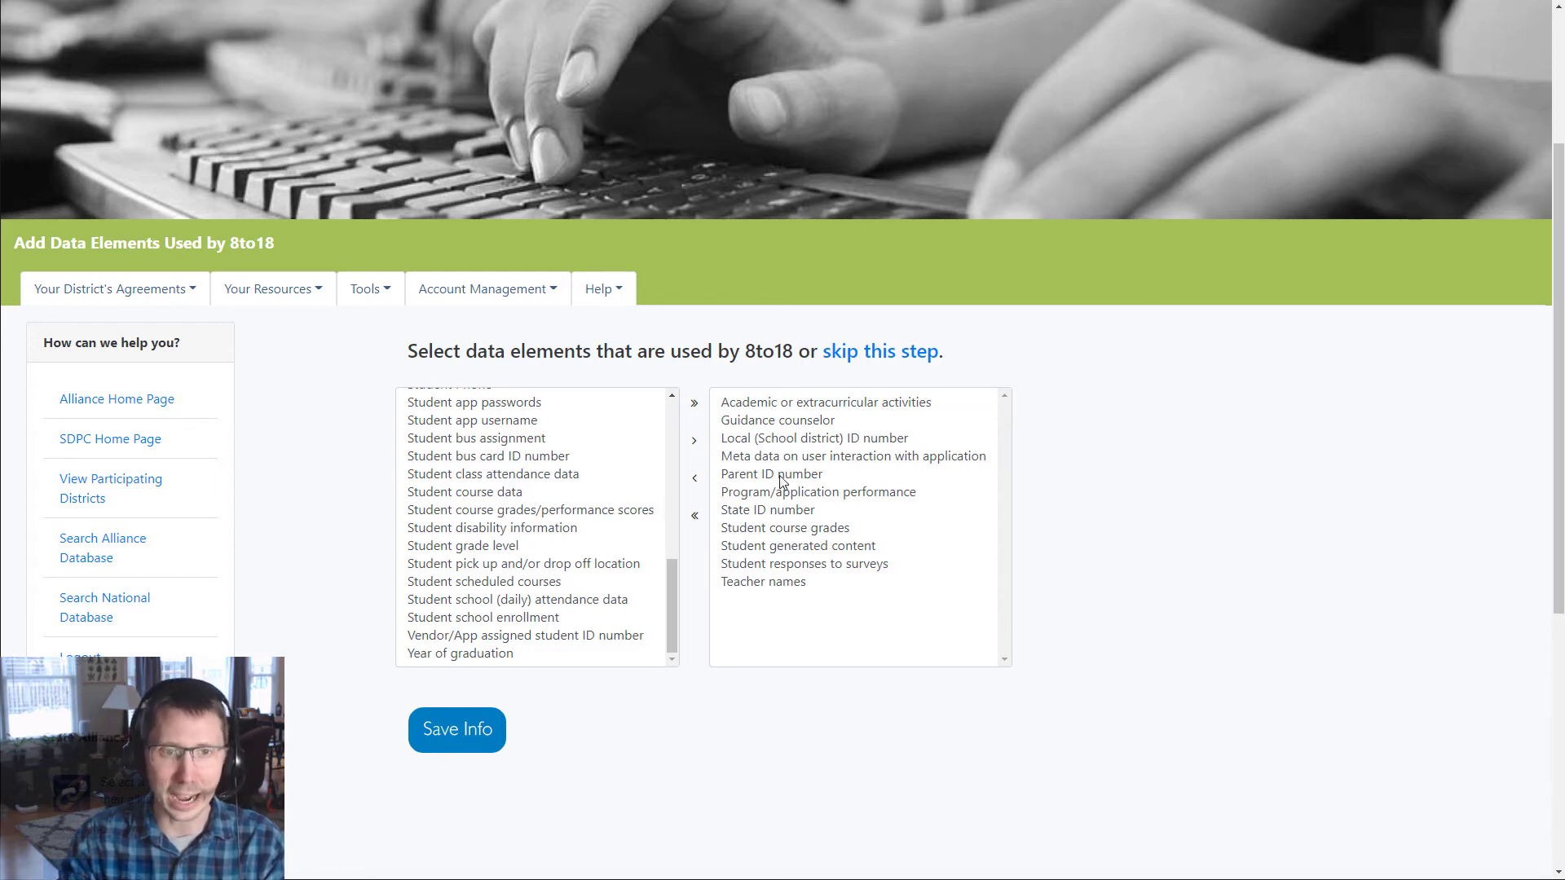
# Remove Guidance counselor and all remaining data elements from 8to18's selection, and try to save the empty list.
pyautogui.click(776, 420)
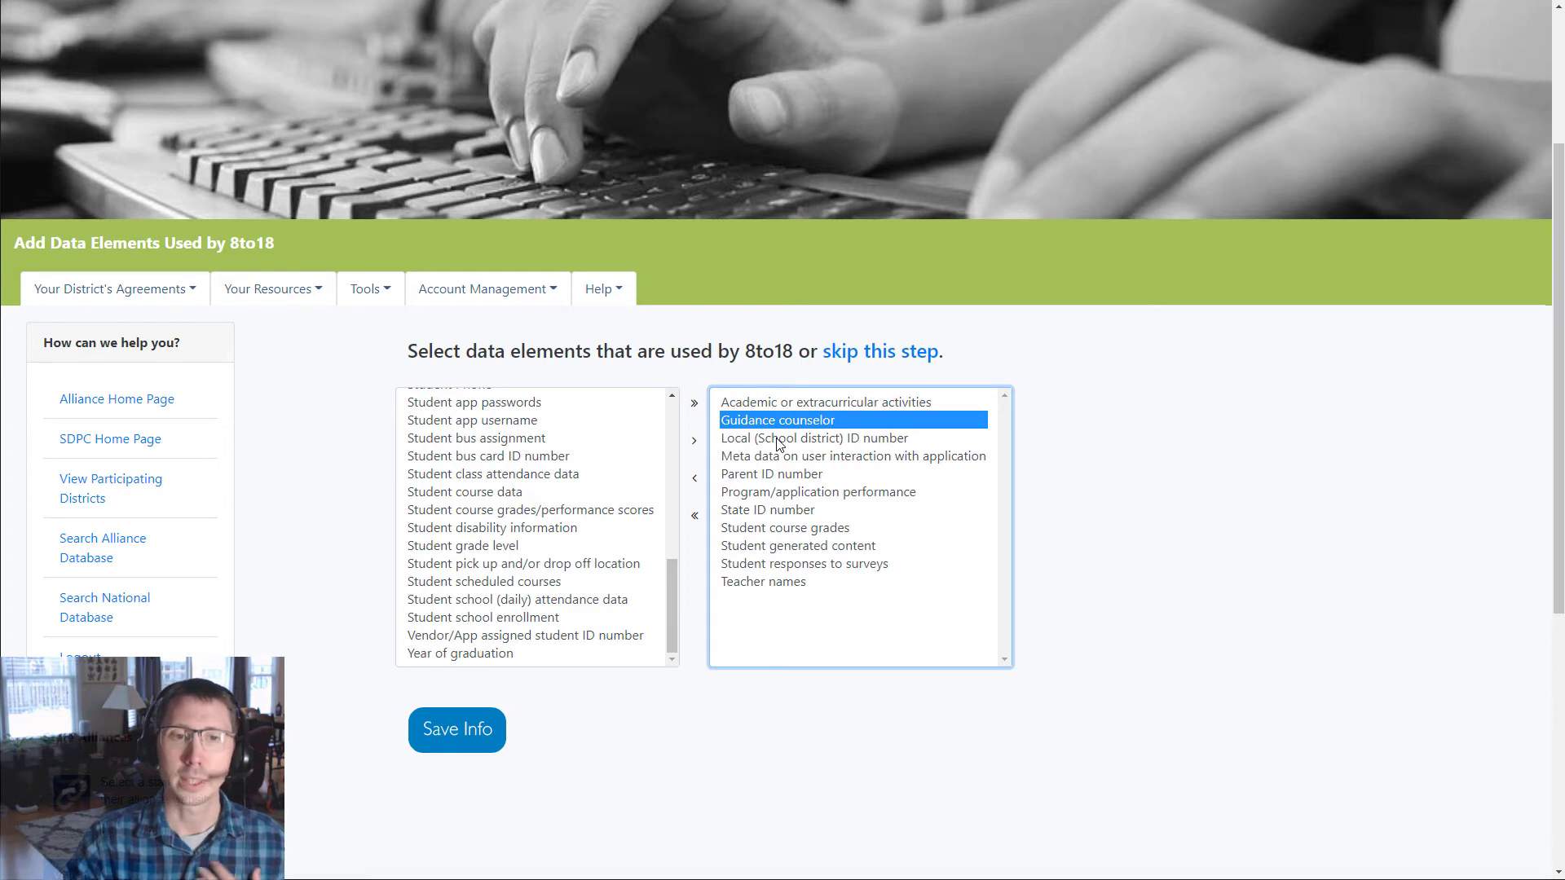
pyautogui.click(695, 480)
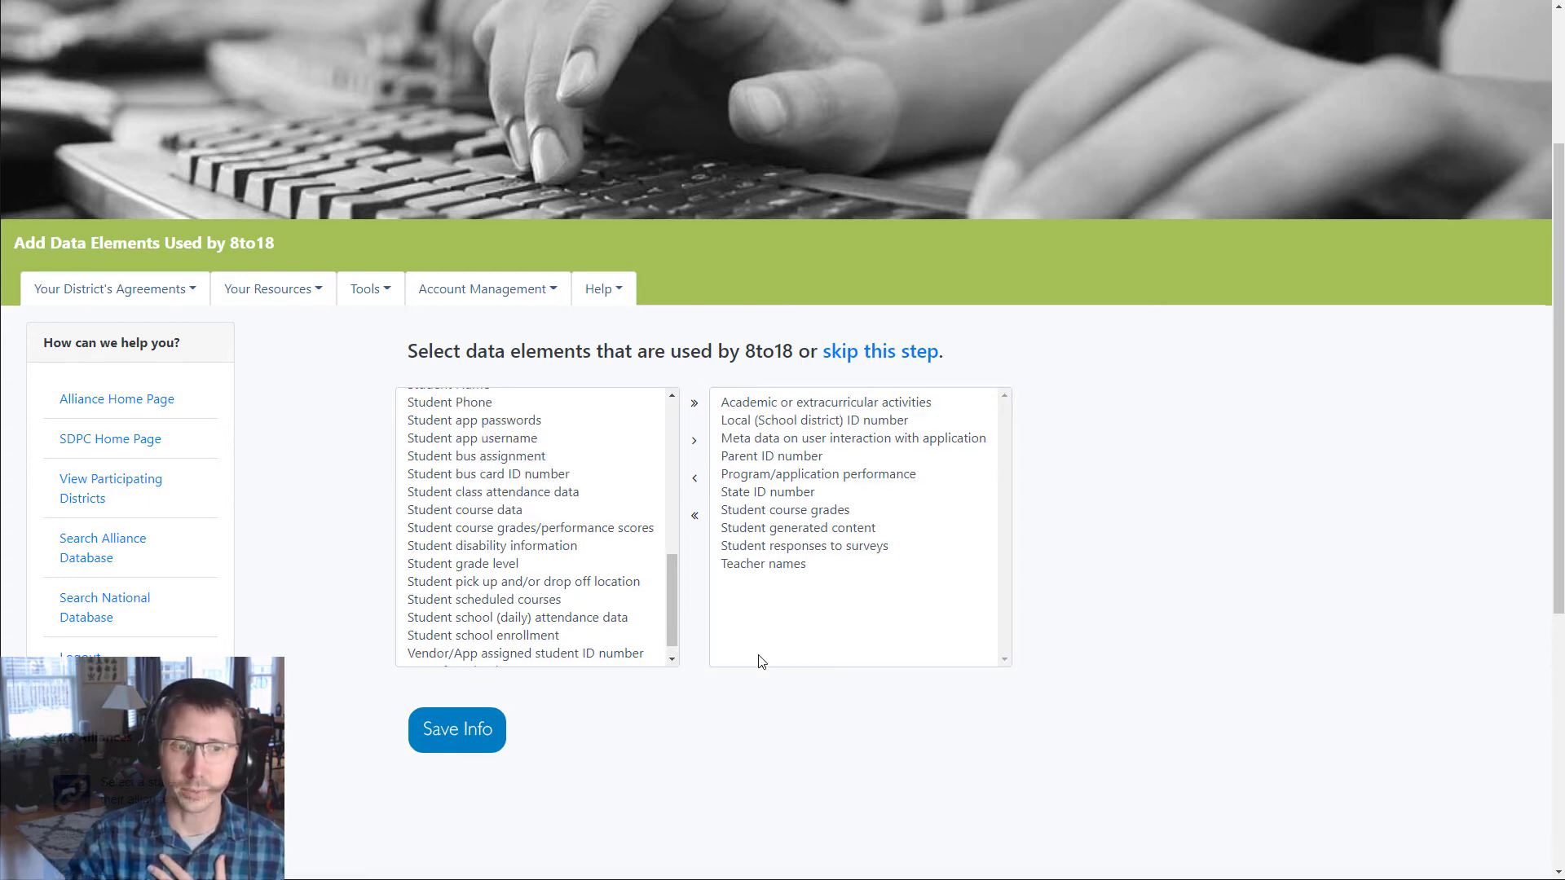
pyautogui.click(758, 405)
pyautogui.keyDown('shift'); pyautogui.click(789, 568); pyautogui.keyUp('shift')
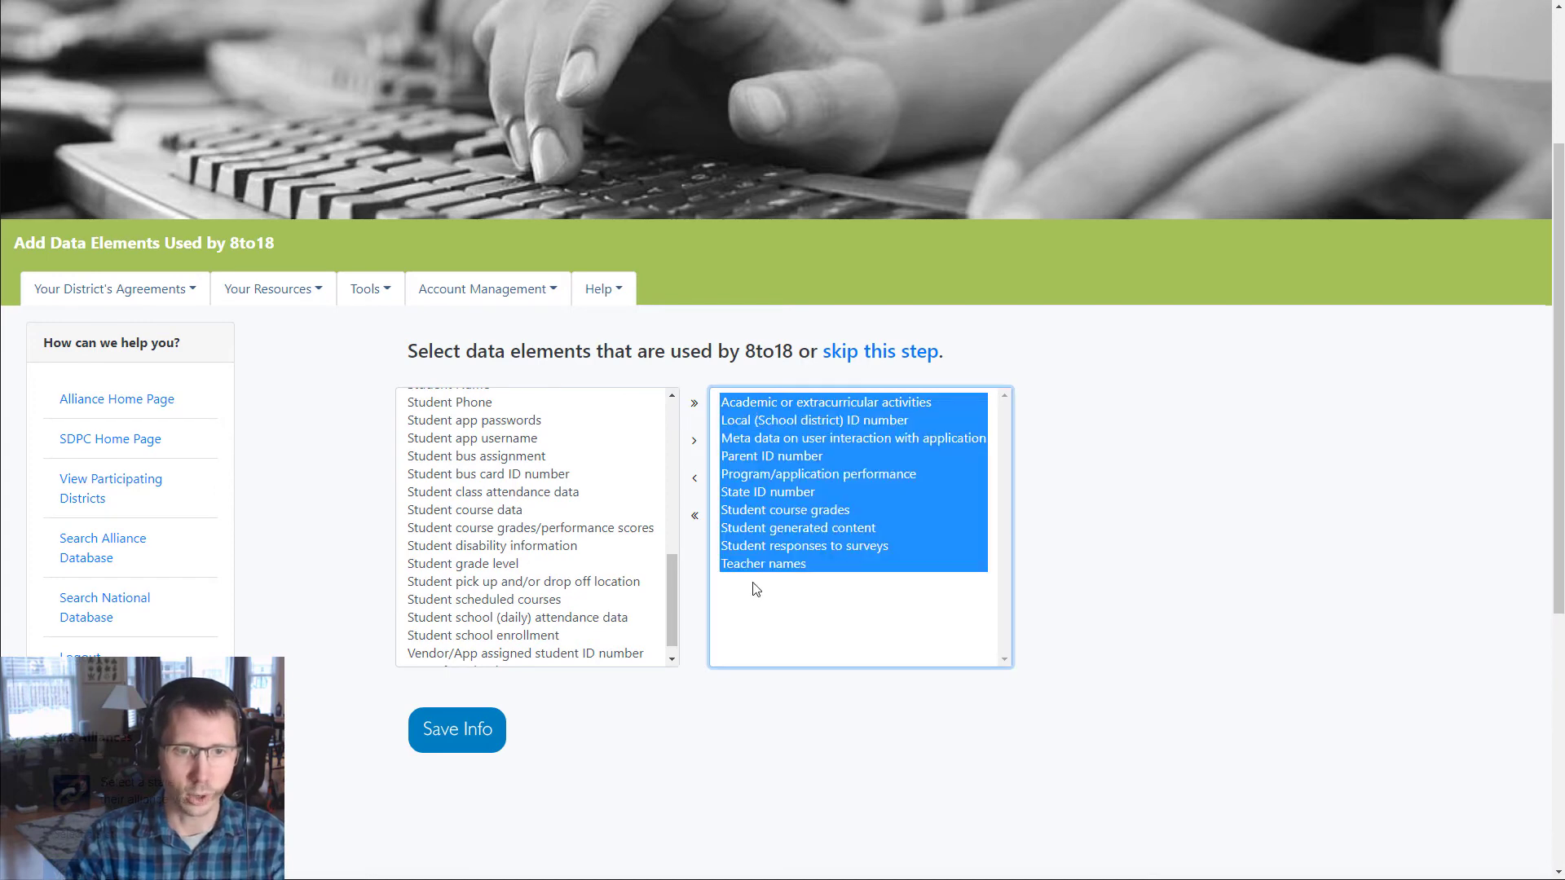
pyautogui.click(695, 479)
pyautogui.click(472, 728)
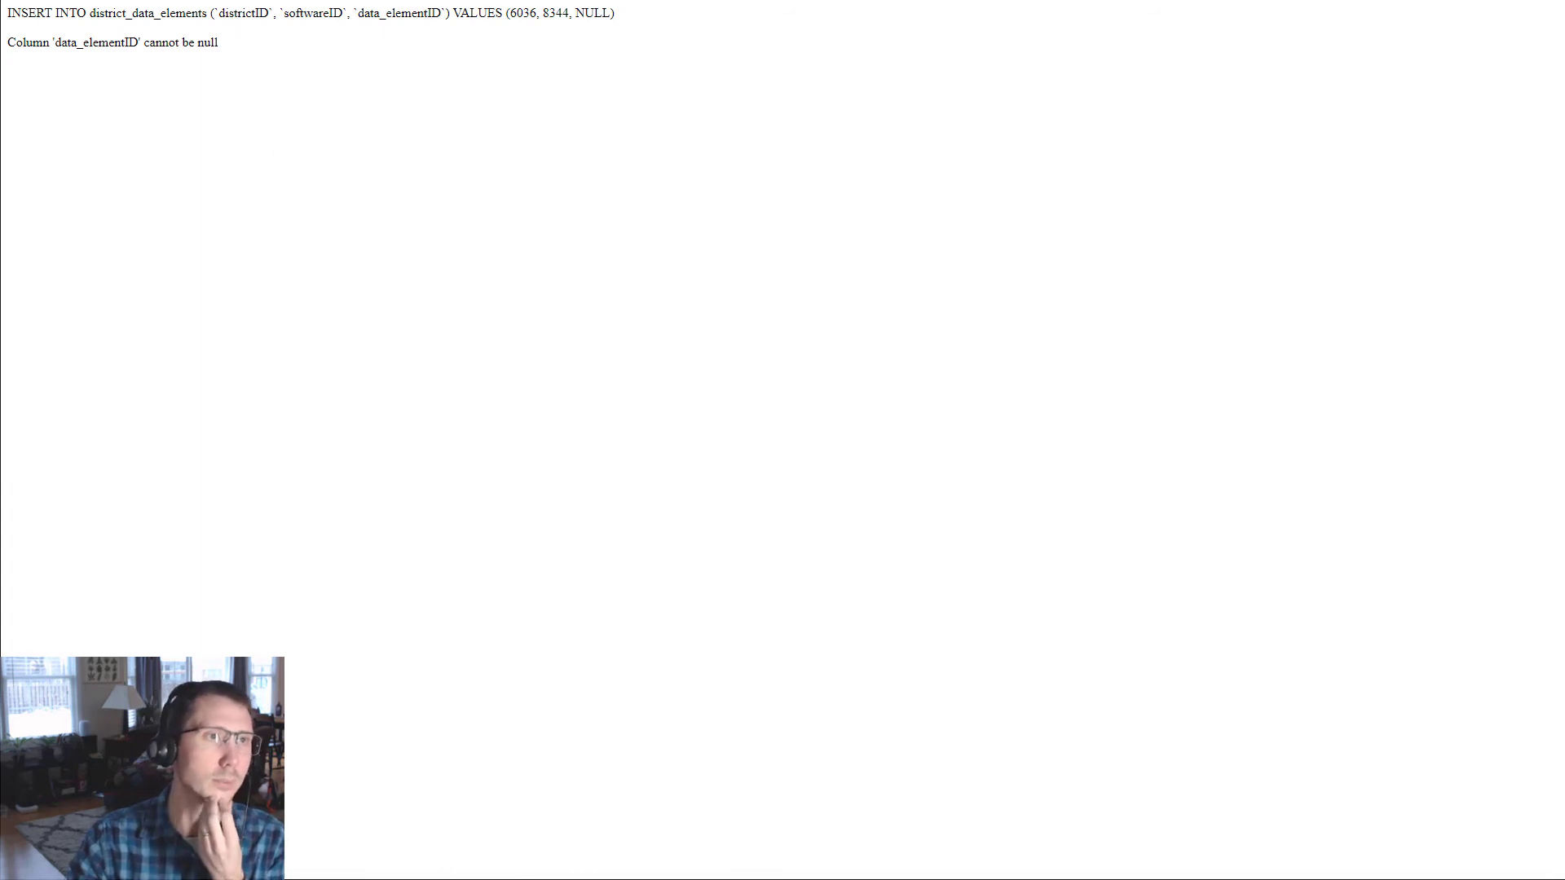
# Return to the district's resource management list and open the instructions for the customized resource listing.
pyautogui.hotkey('alt', 'Left')
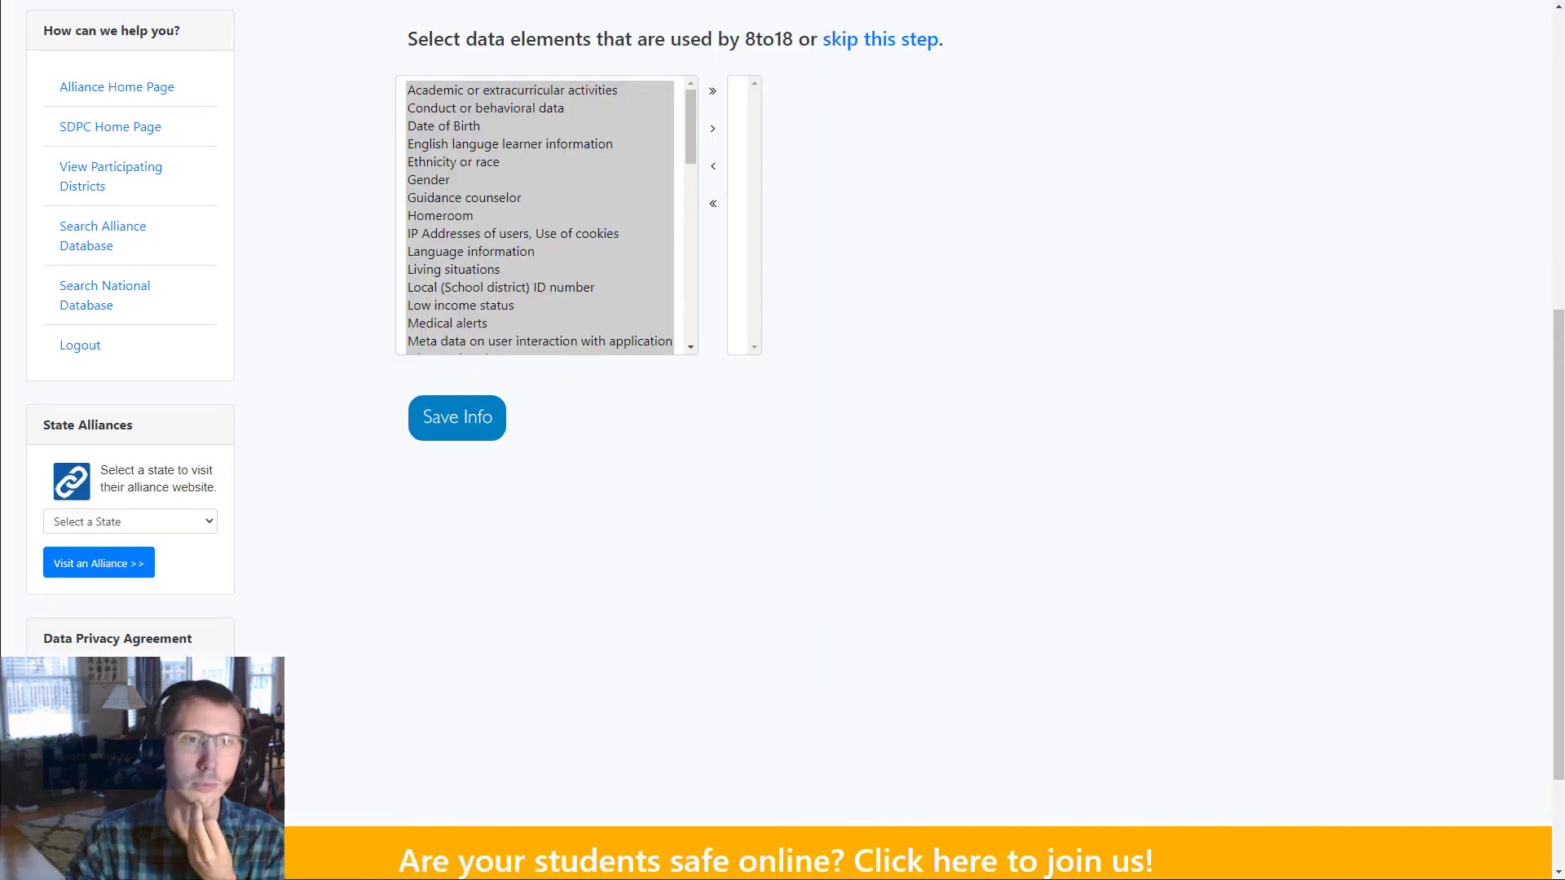
pyautogui.hotkey('alt', 'Left')
pyautogui.scroll(3, 352, 325)
pyautogui.scroll(2, 352, 326)
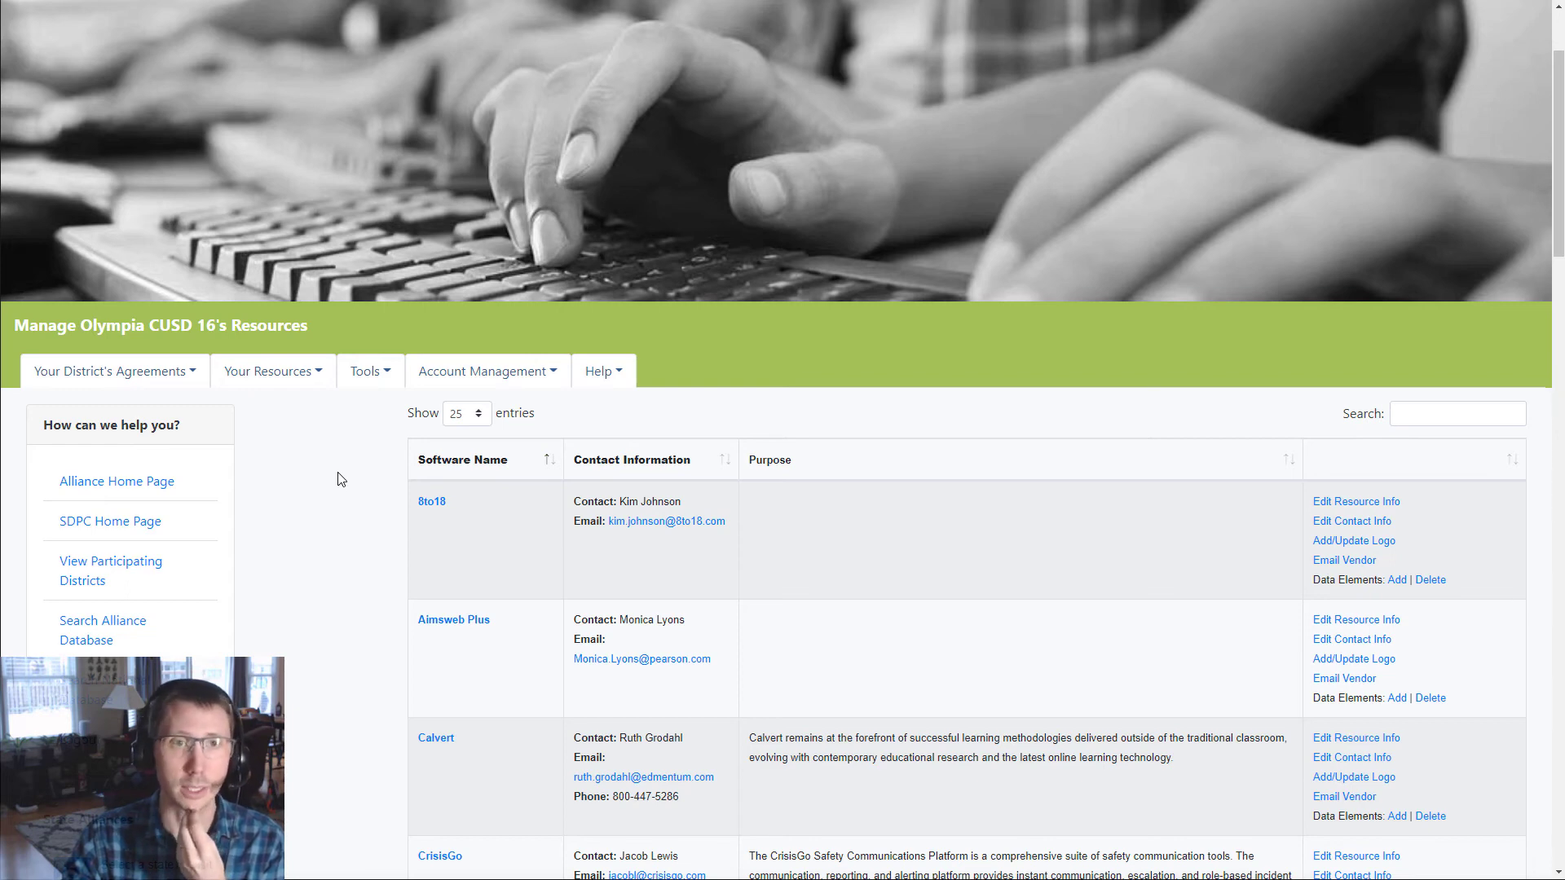
pyautogui.click(379, 380)
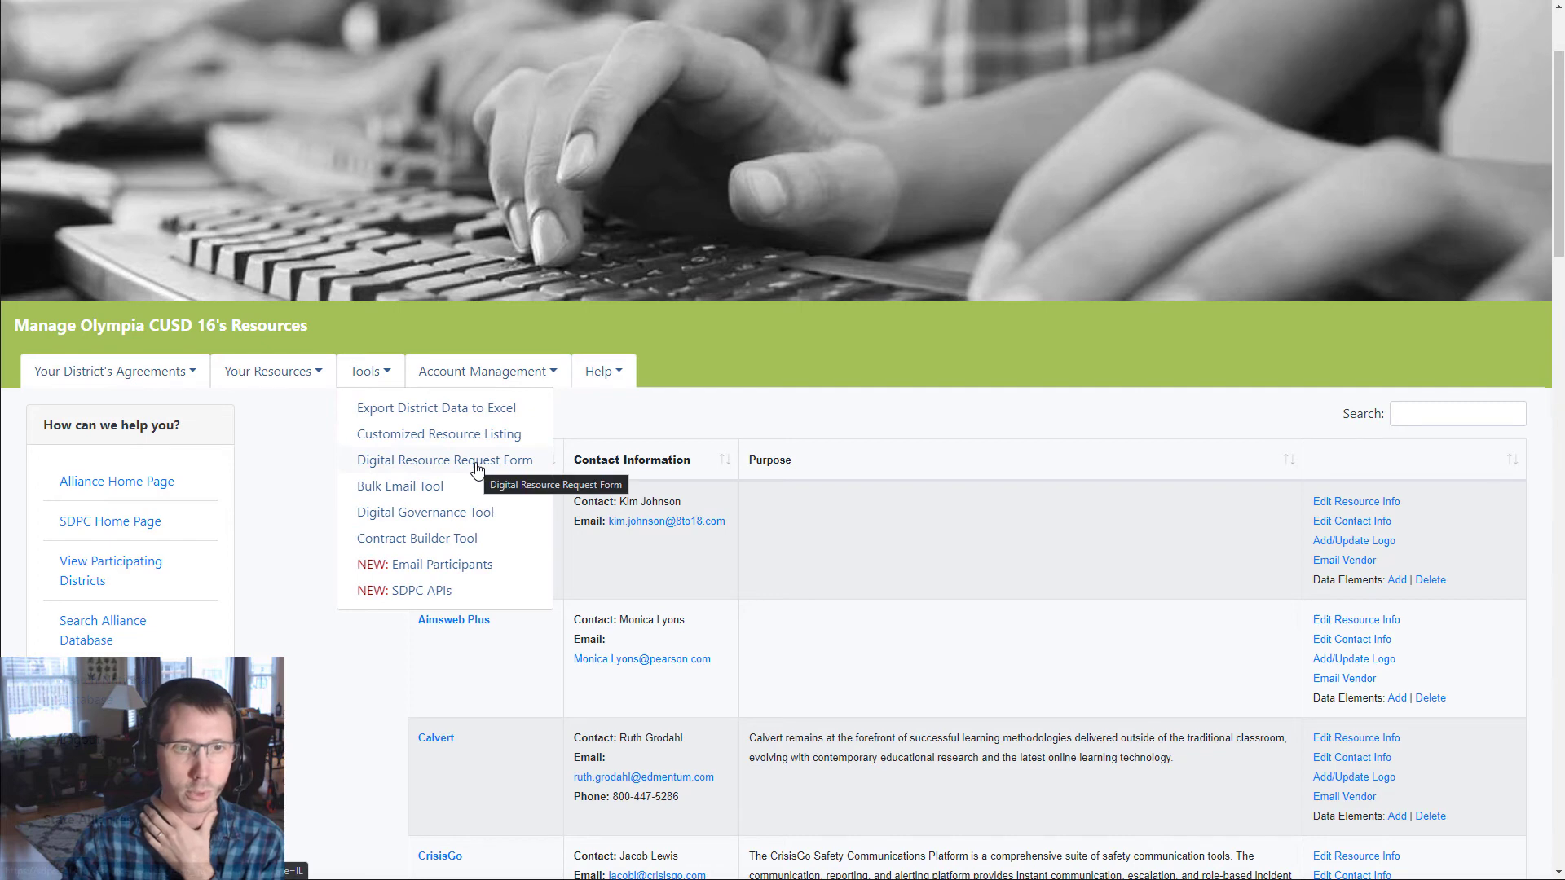
pyautogui.click(400, 443)
pyautogui.scroll(-2, 362, 632)
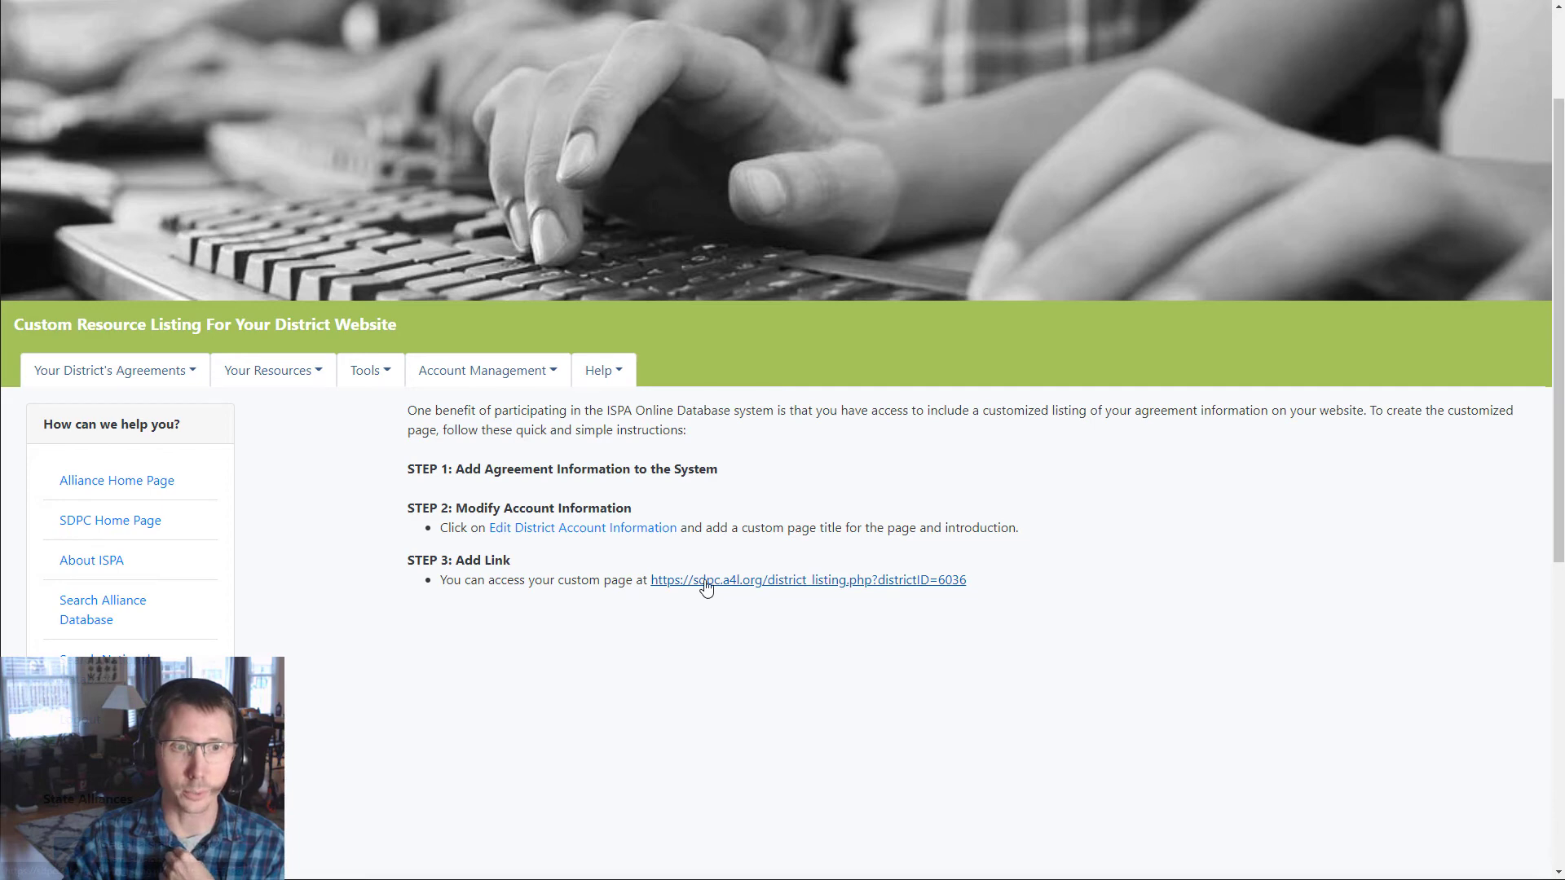
# Open the district account information, enlarge the Custom Page Description editor, and examine the vendor policy link option, custom page title and description.
pyautogui.click(538, 530)
pyautogui.scroll(-5, 349, 604)
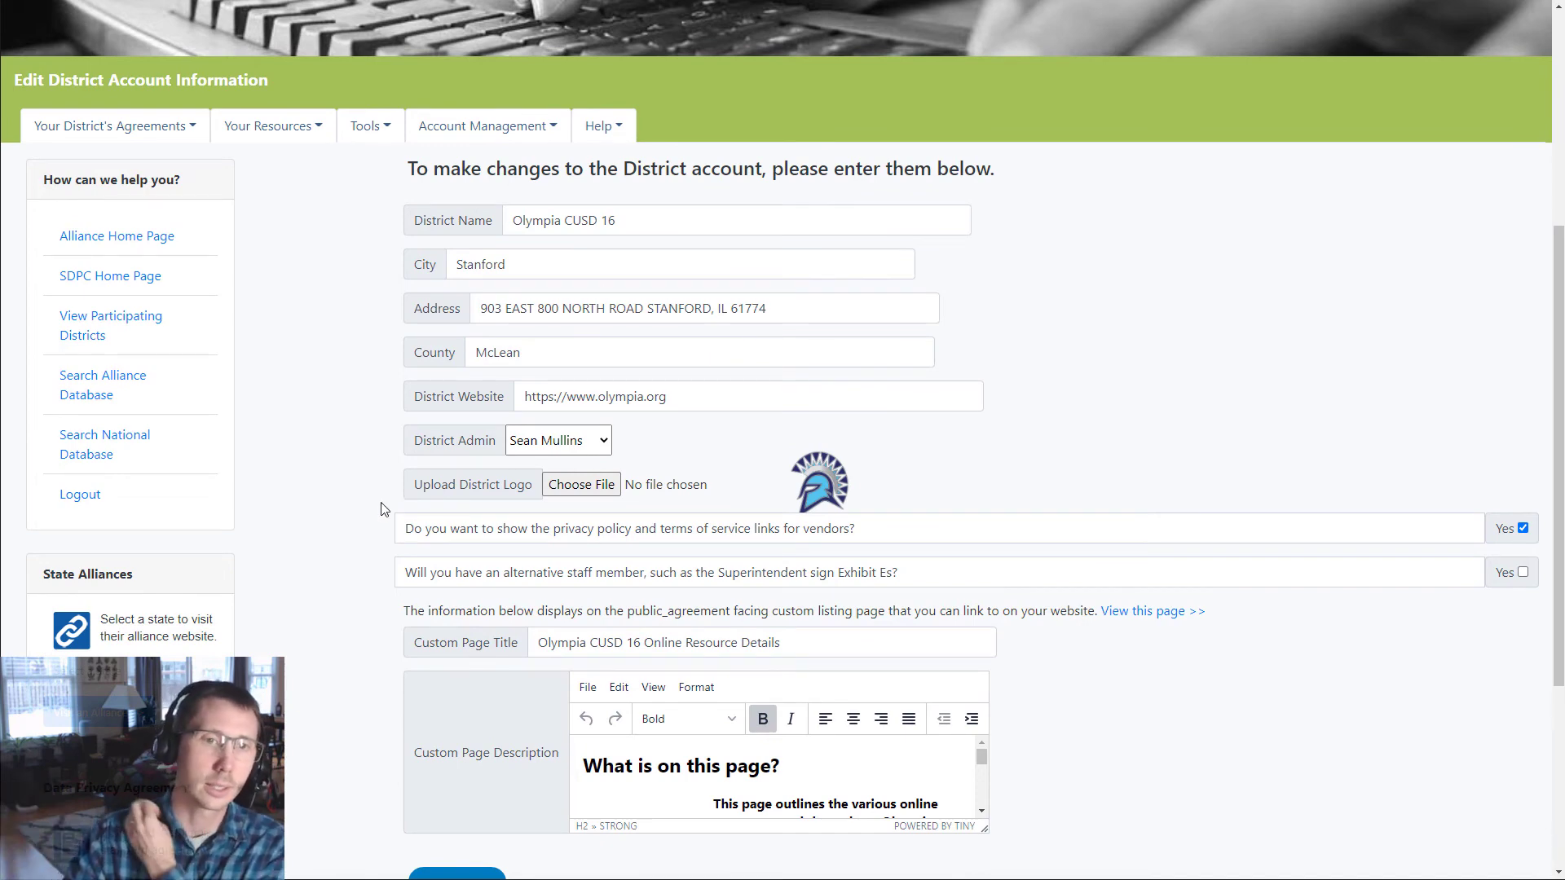
pyautogui.scroll(-1, 375, 489)
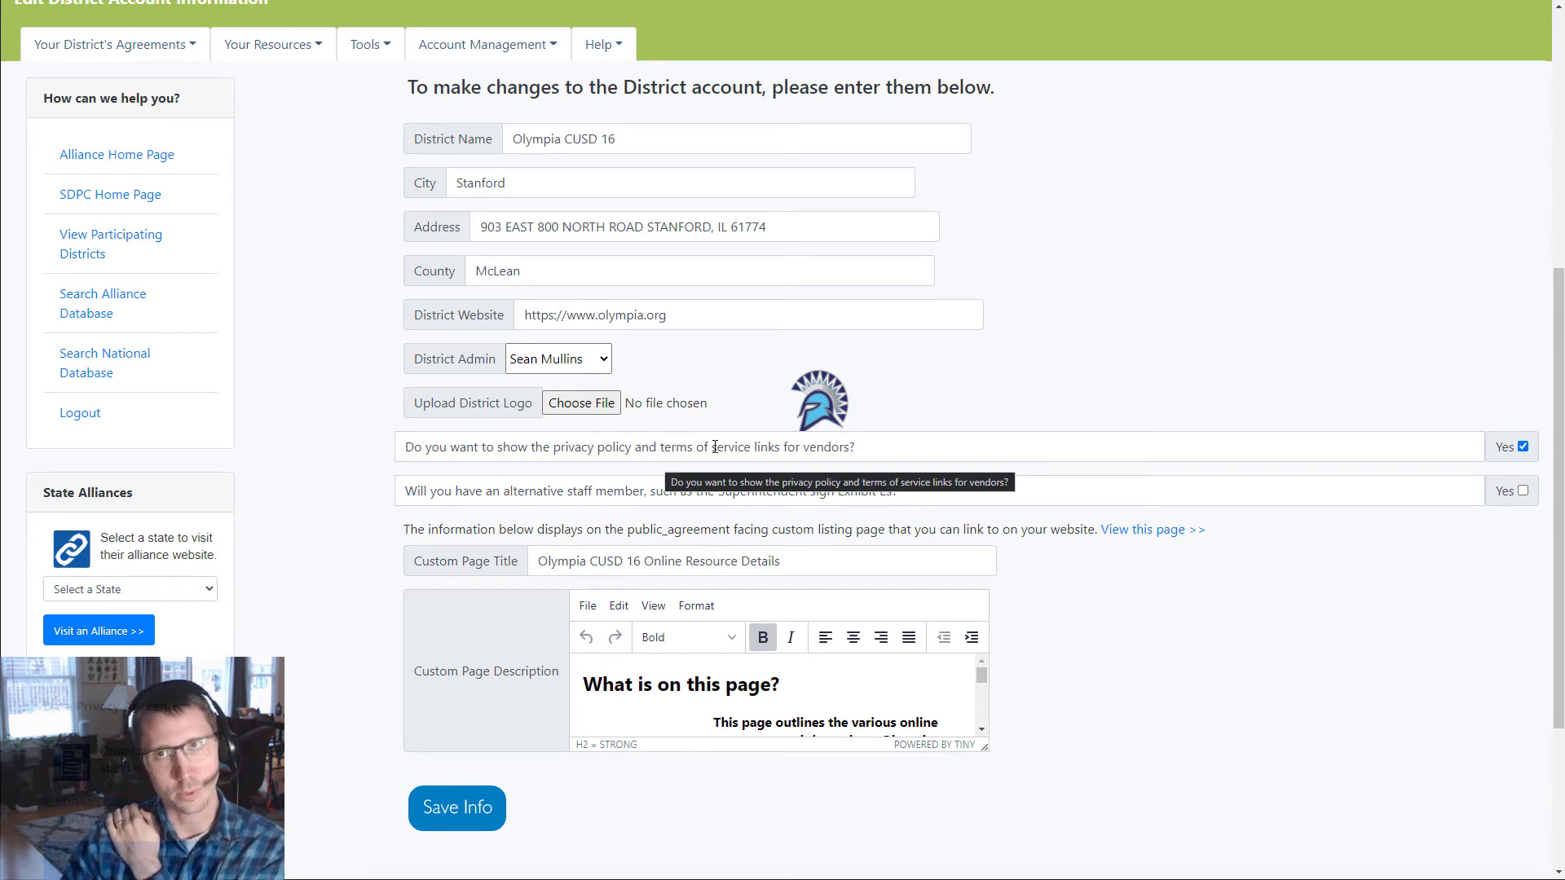
pyautogui.scroll(-2, 1212, 563)
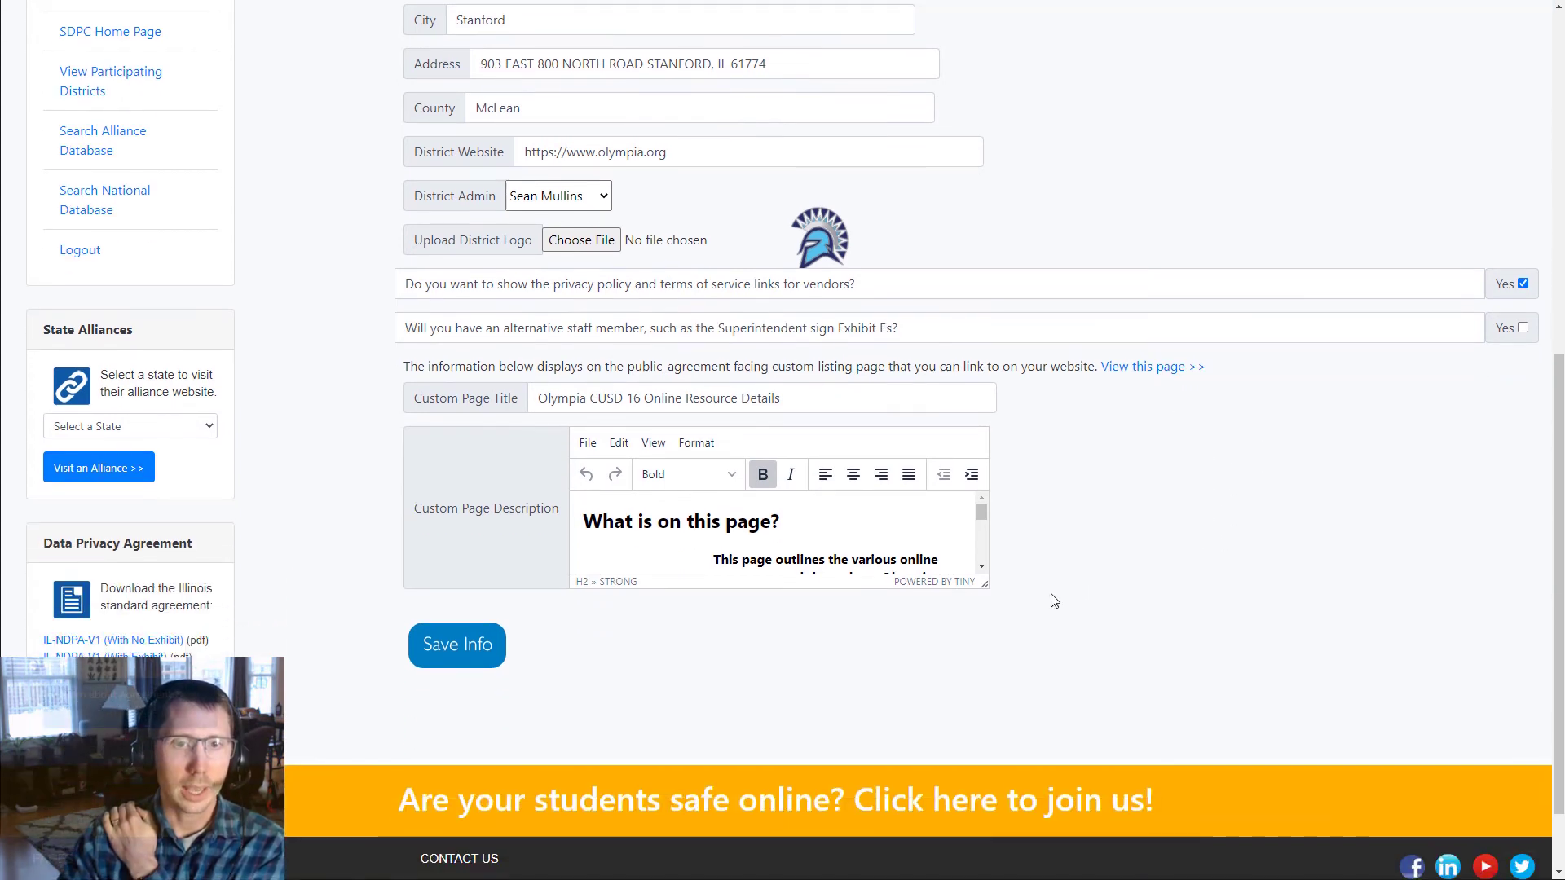
pyautogui.moveTo(985, 588); pyautogui.dragTo(1142, 794)
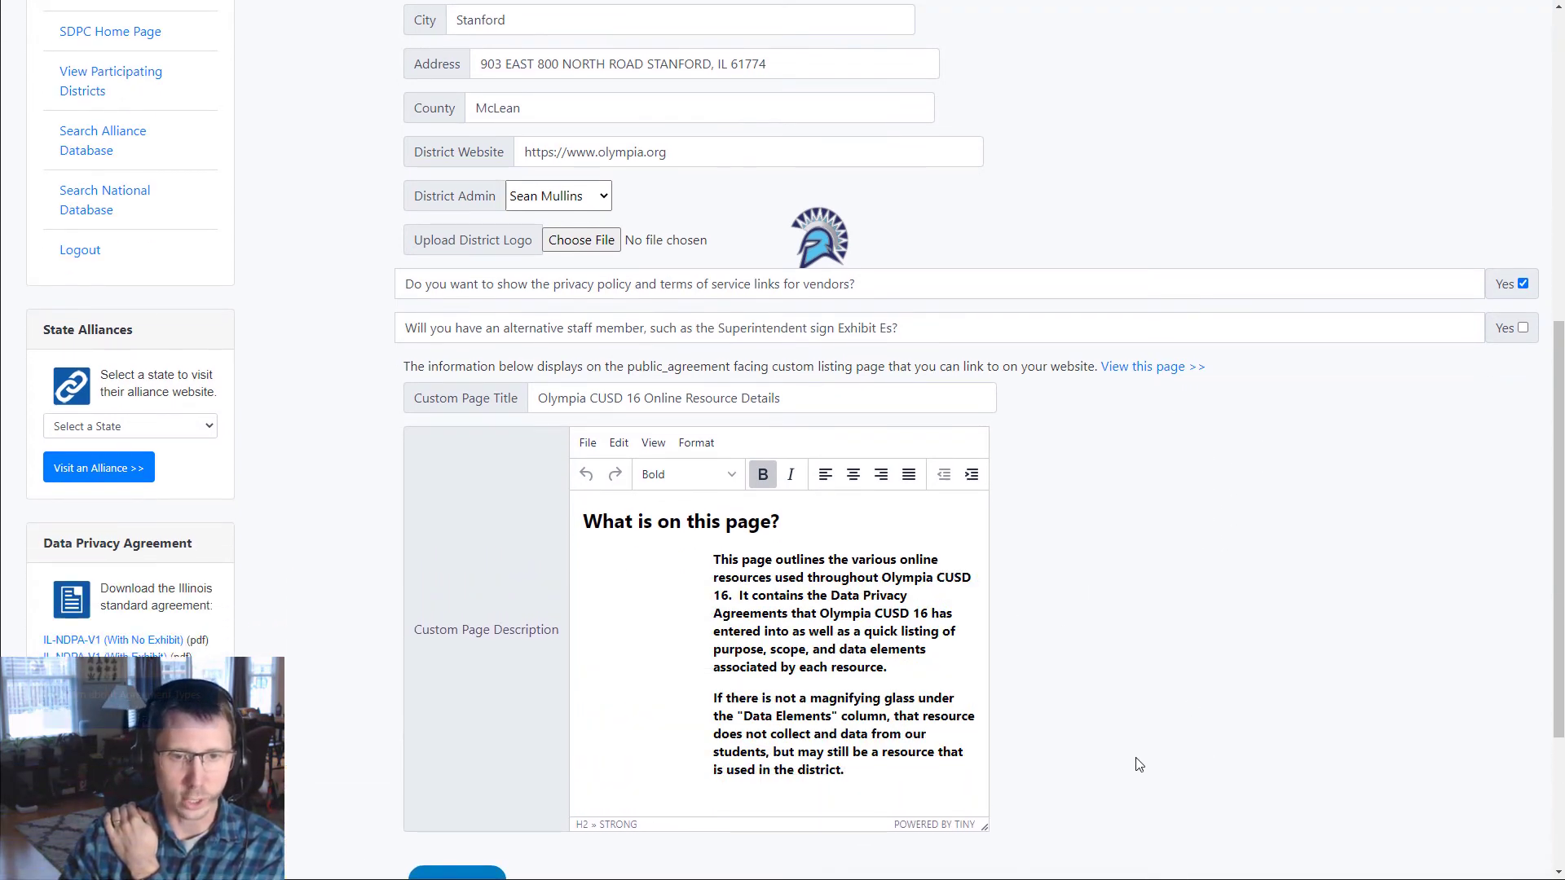
pyautogui.scroll(-1, 1133, 641)
pyautogui.scroll(-1, 1133, 641)
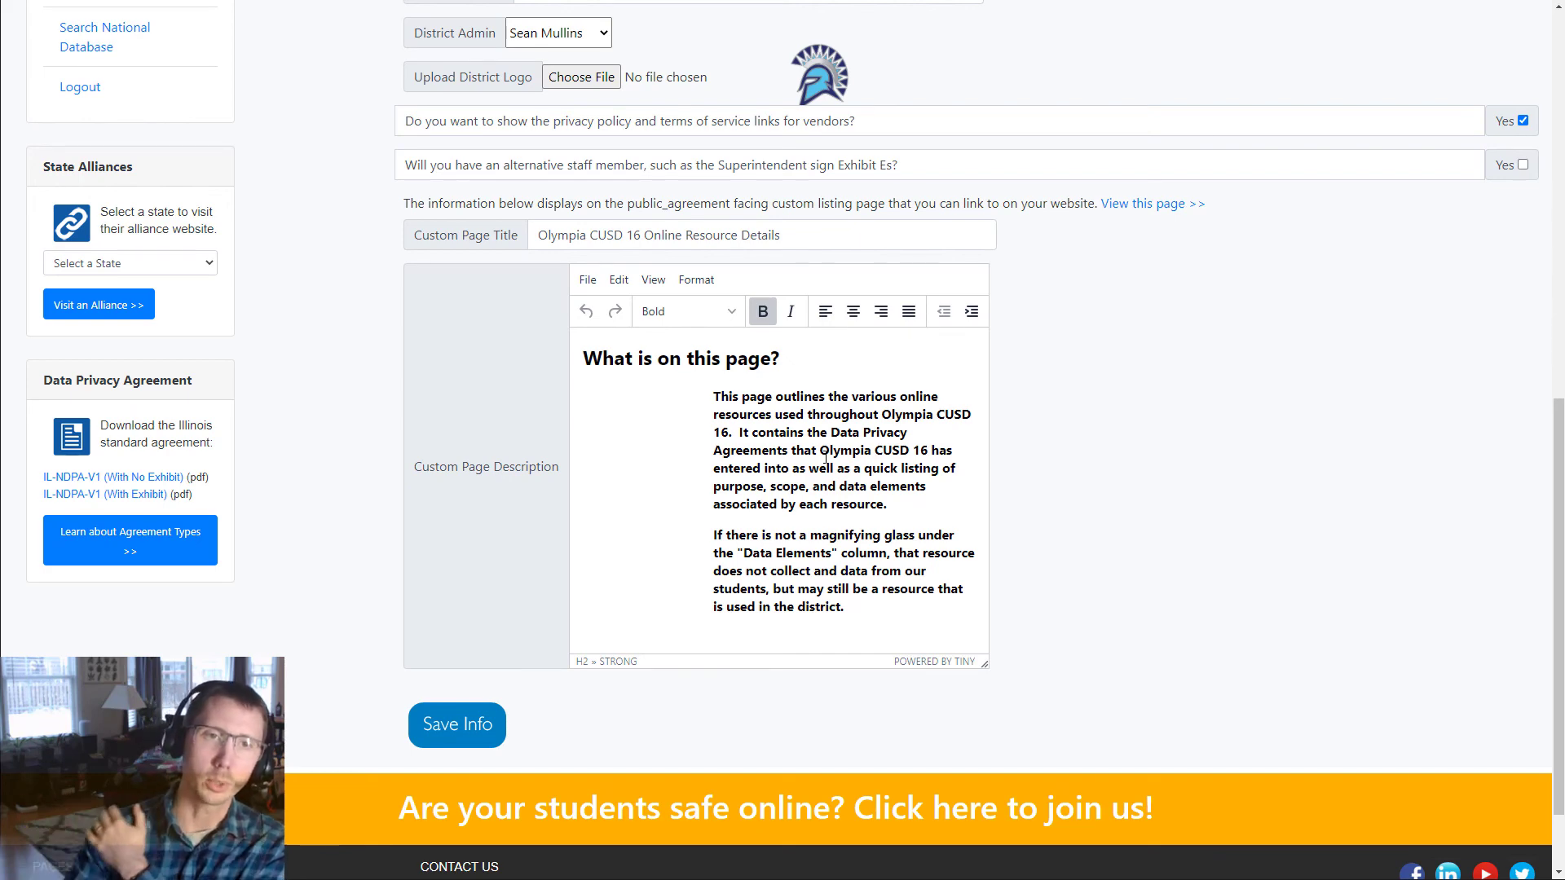
pyautogui.scroll(1, 1047, 473)
pyautogui.scroll(5, 1047, 474)
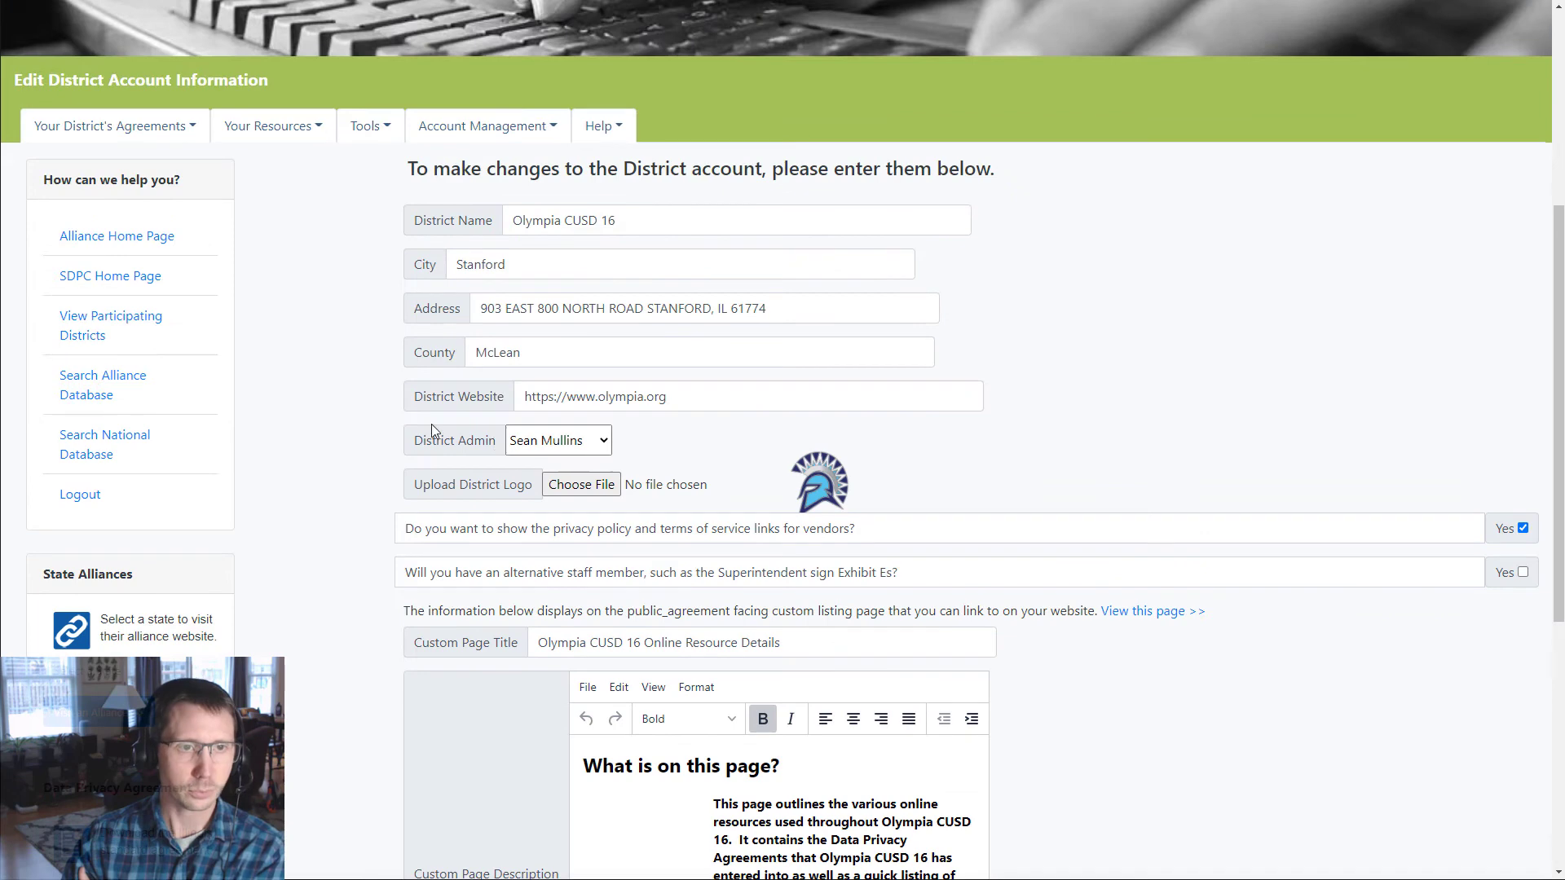
# Return to the customized resource listing instructions, open the district's public listing page, and examine Calvert's purpose text.
pyautogui.click(384, 130)
pyautogui.click(403, 186)
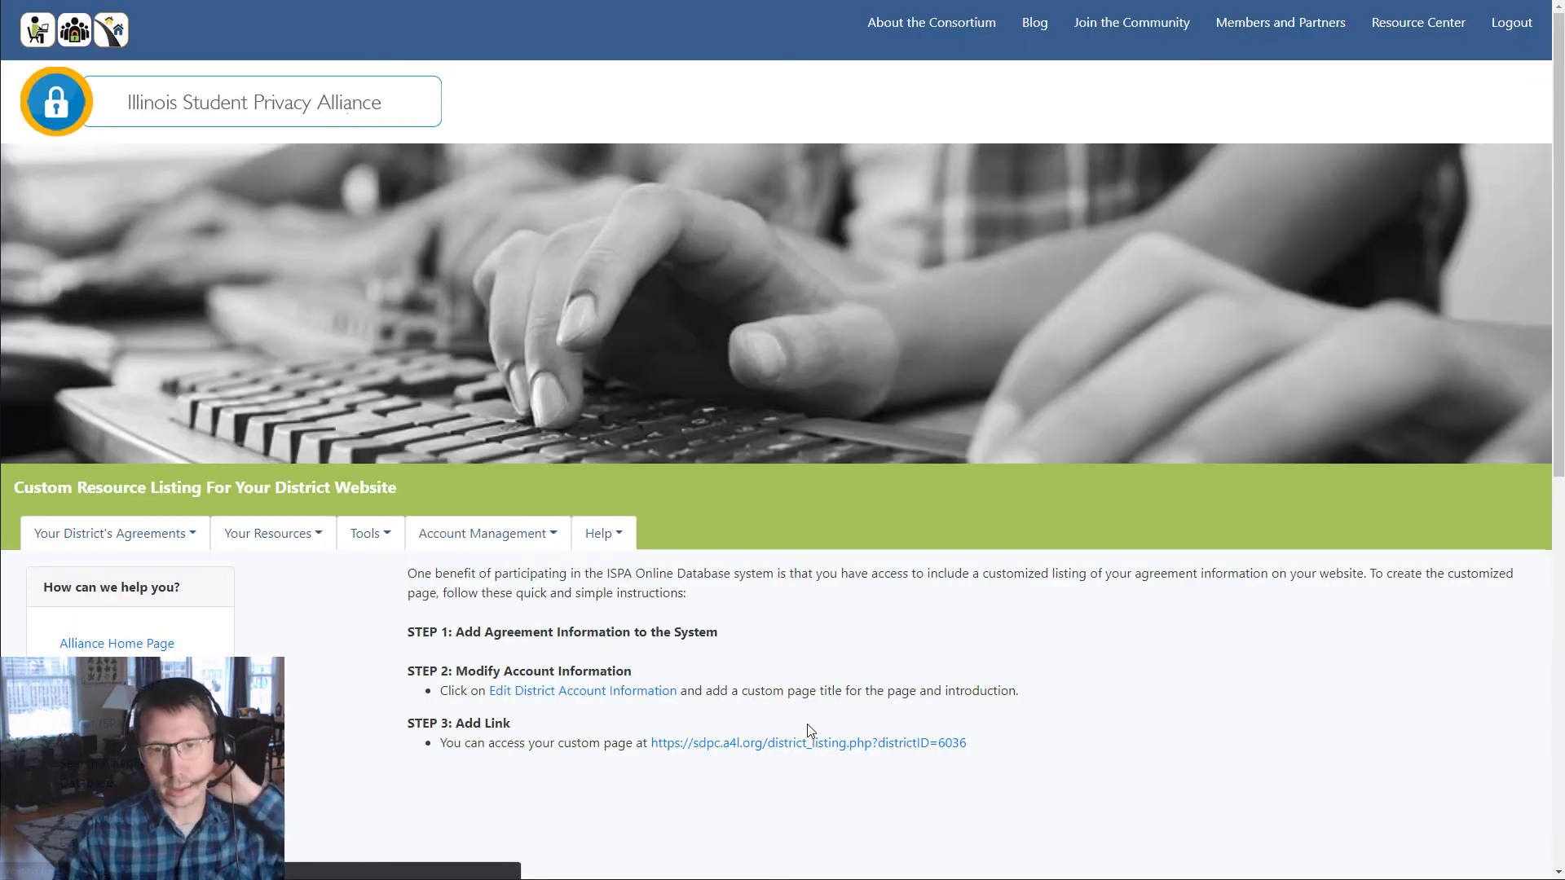
pyautogui.click(811, 738)
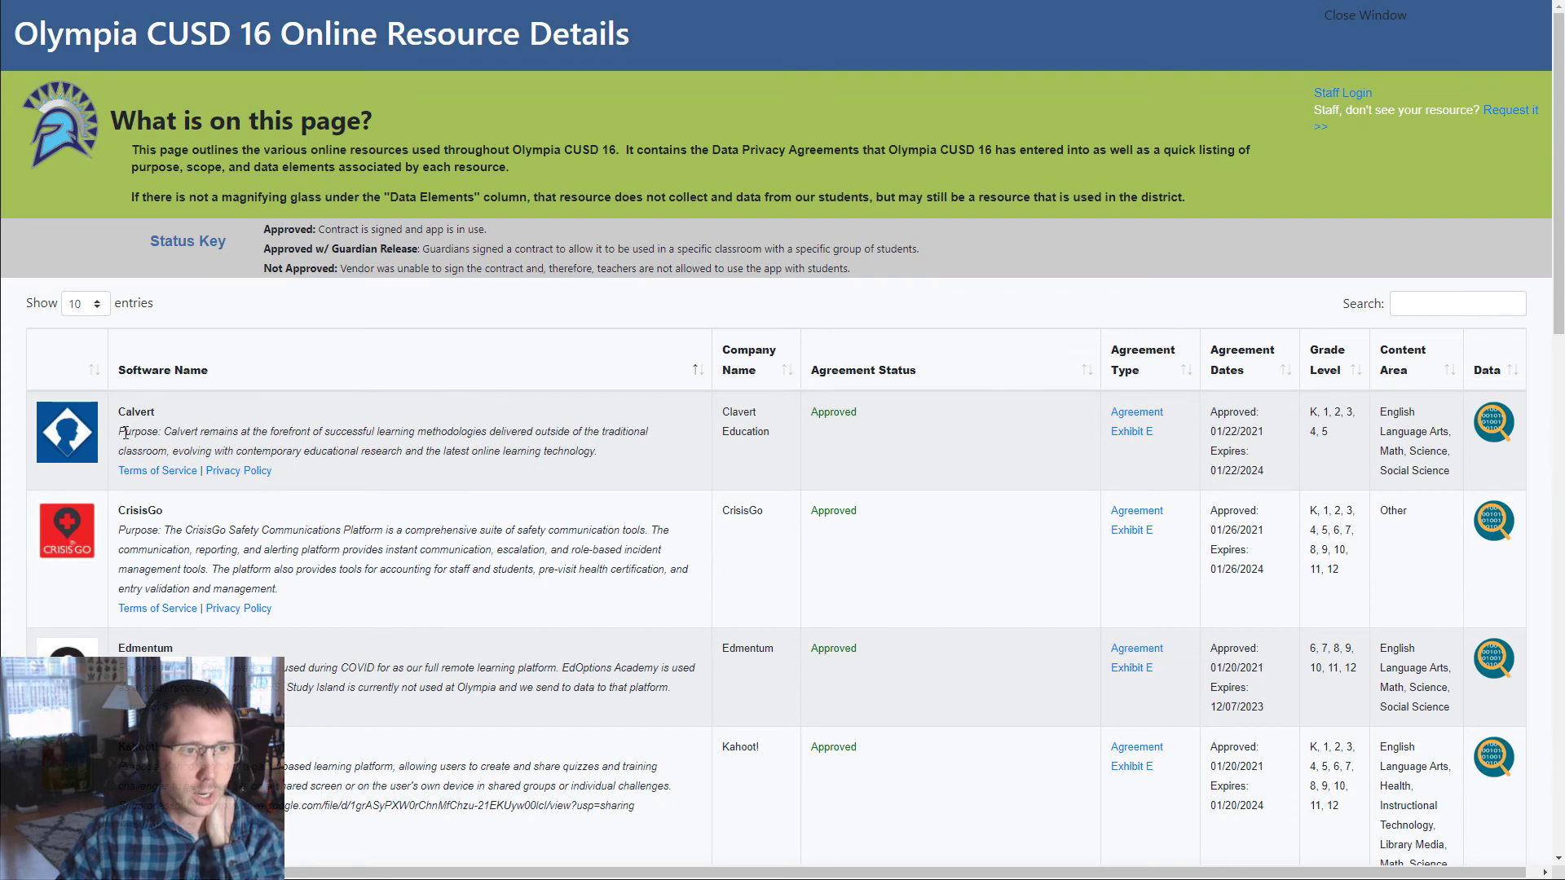
pyautogui.moveTo(119, 431); pyautogui.dragTo(618, 456)
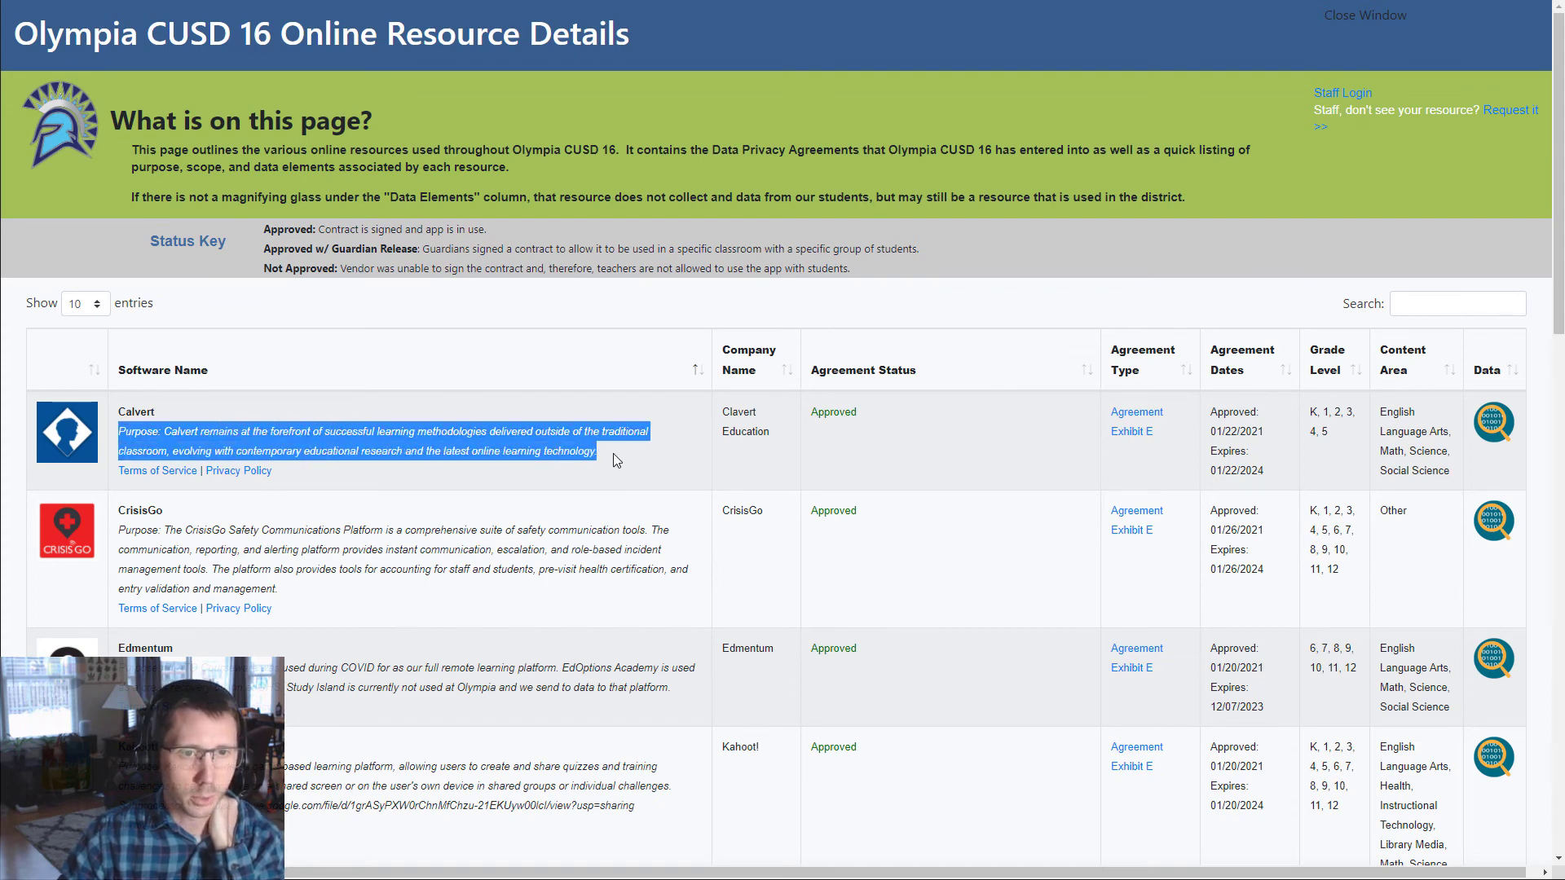
pyautogui.click(611, 453)
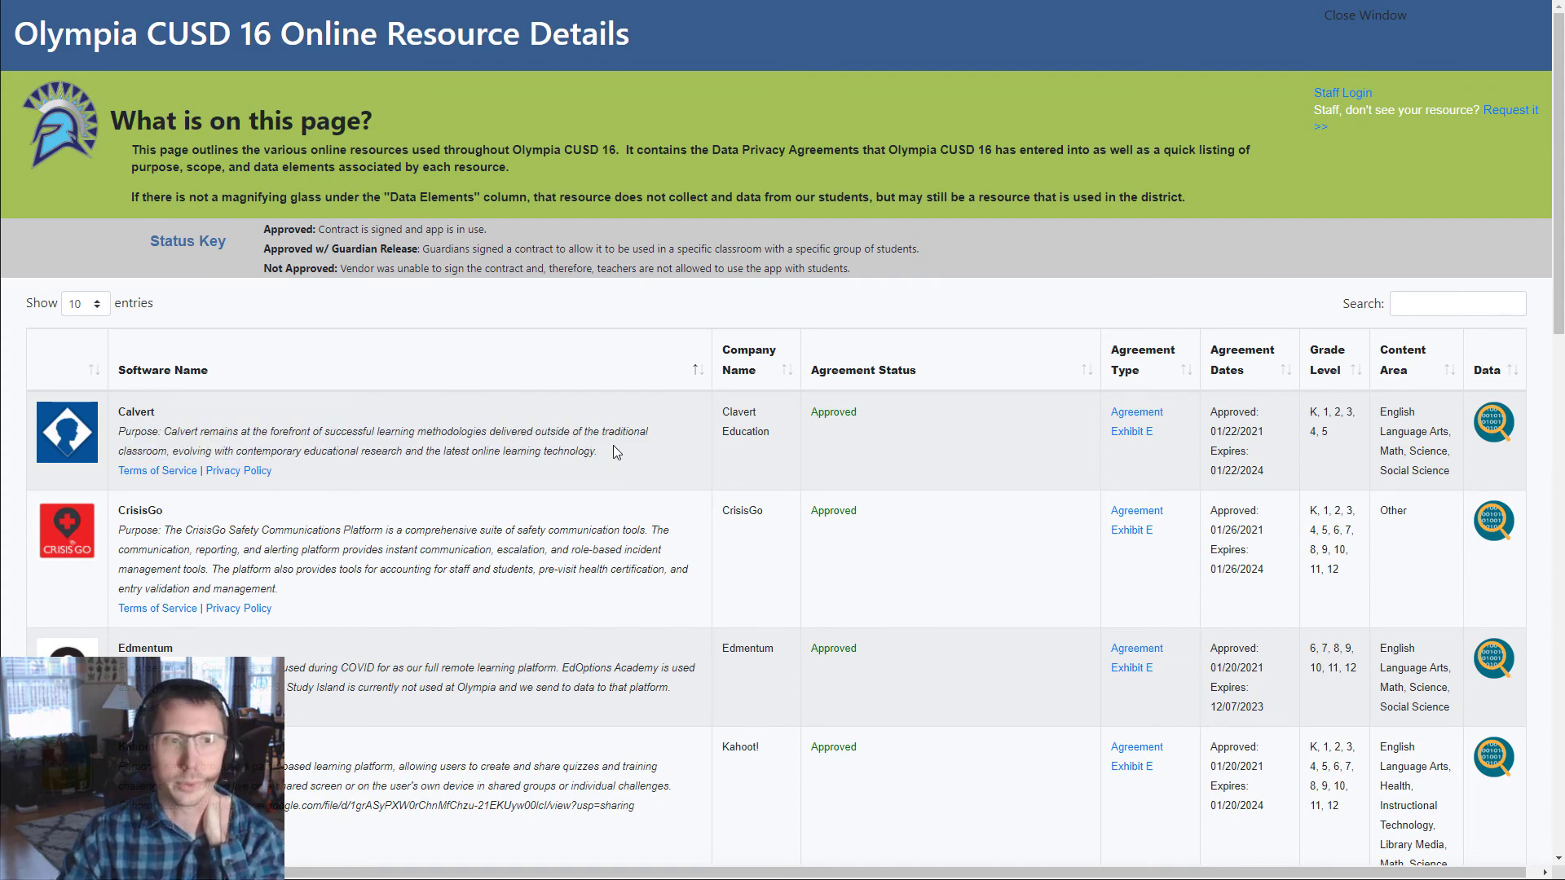
# Copy Kahoot!'s subprocessor list link from its purpose text, open it in a new tab to view the document, and close that tab.
pyautogui.scroll(-3, 408, 474)
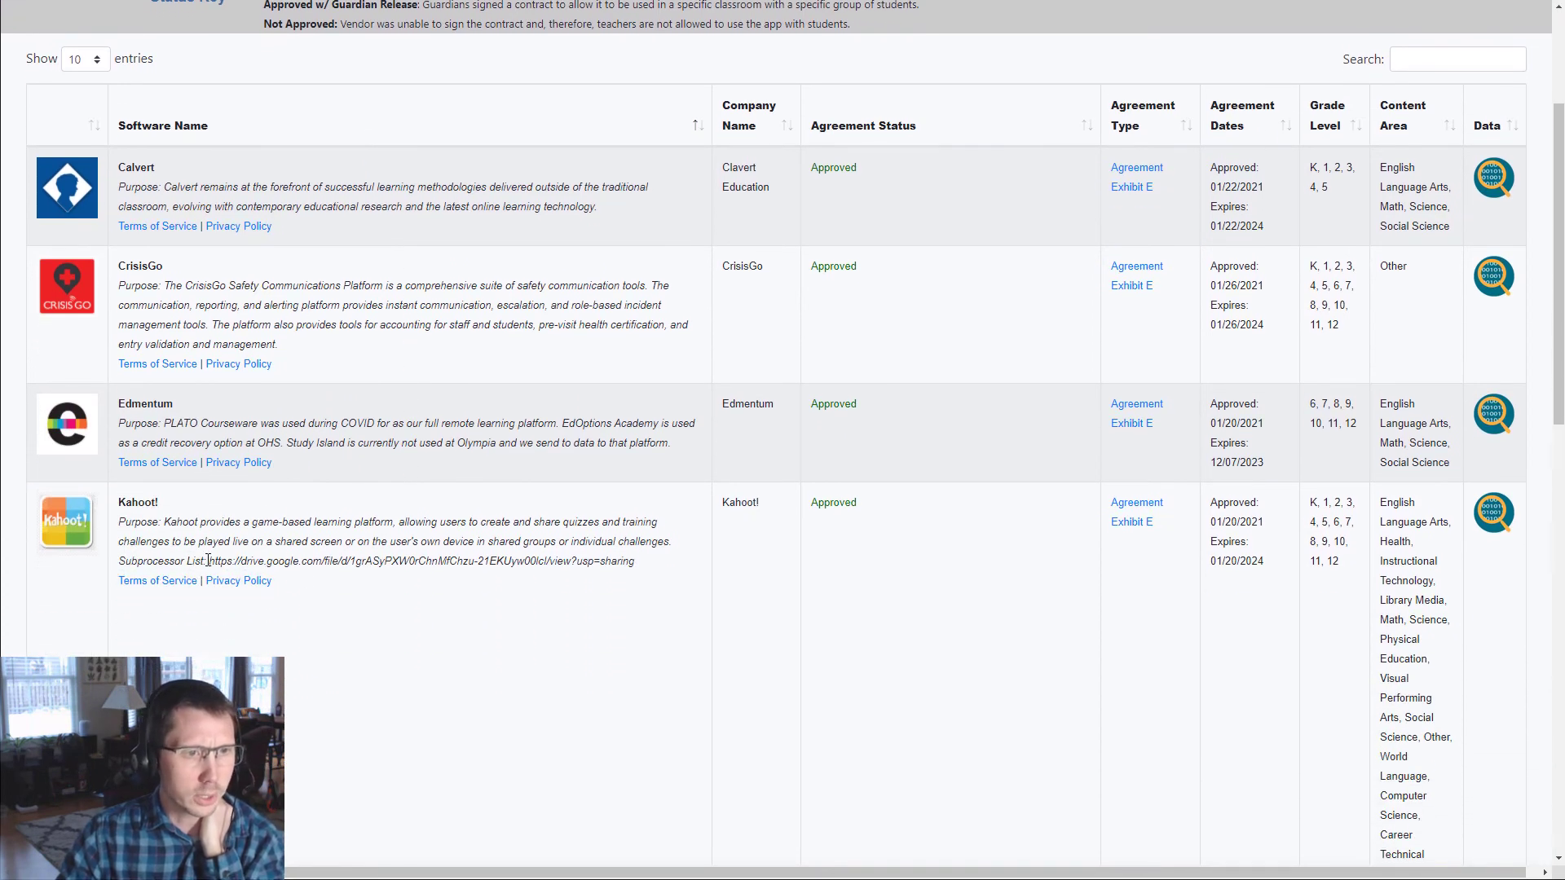
pyautogui.moveTo(122, 561); pyautogui.dragTo(223, 558)
pyautogui.click(617, 563)
pyautogui.hotkey('ctrl', 'c')
pyautogui.click(481, 411)
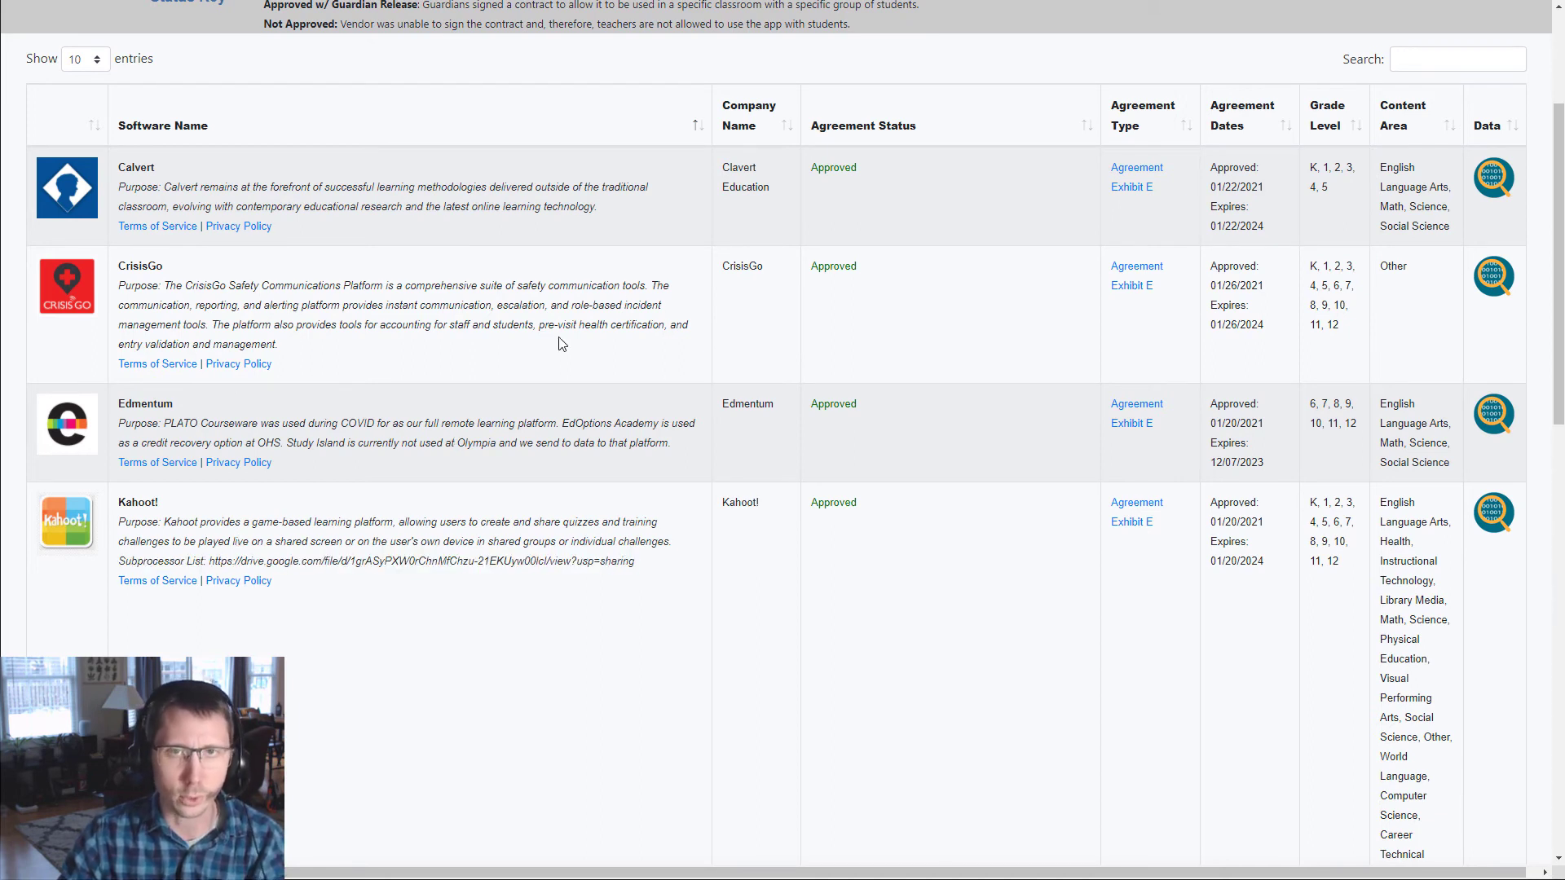
pyautogui.hotkey('ctrl', 't')
pyautogui.hotkey('ctrl', 'v')
pyautogui.press('Return')
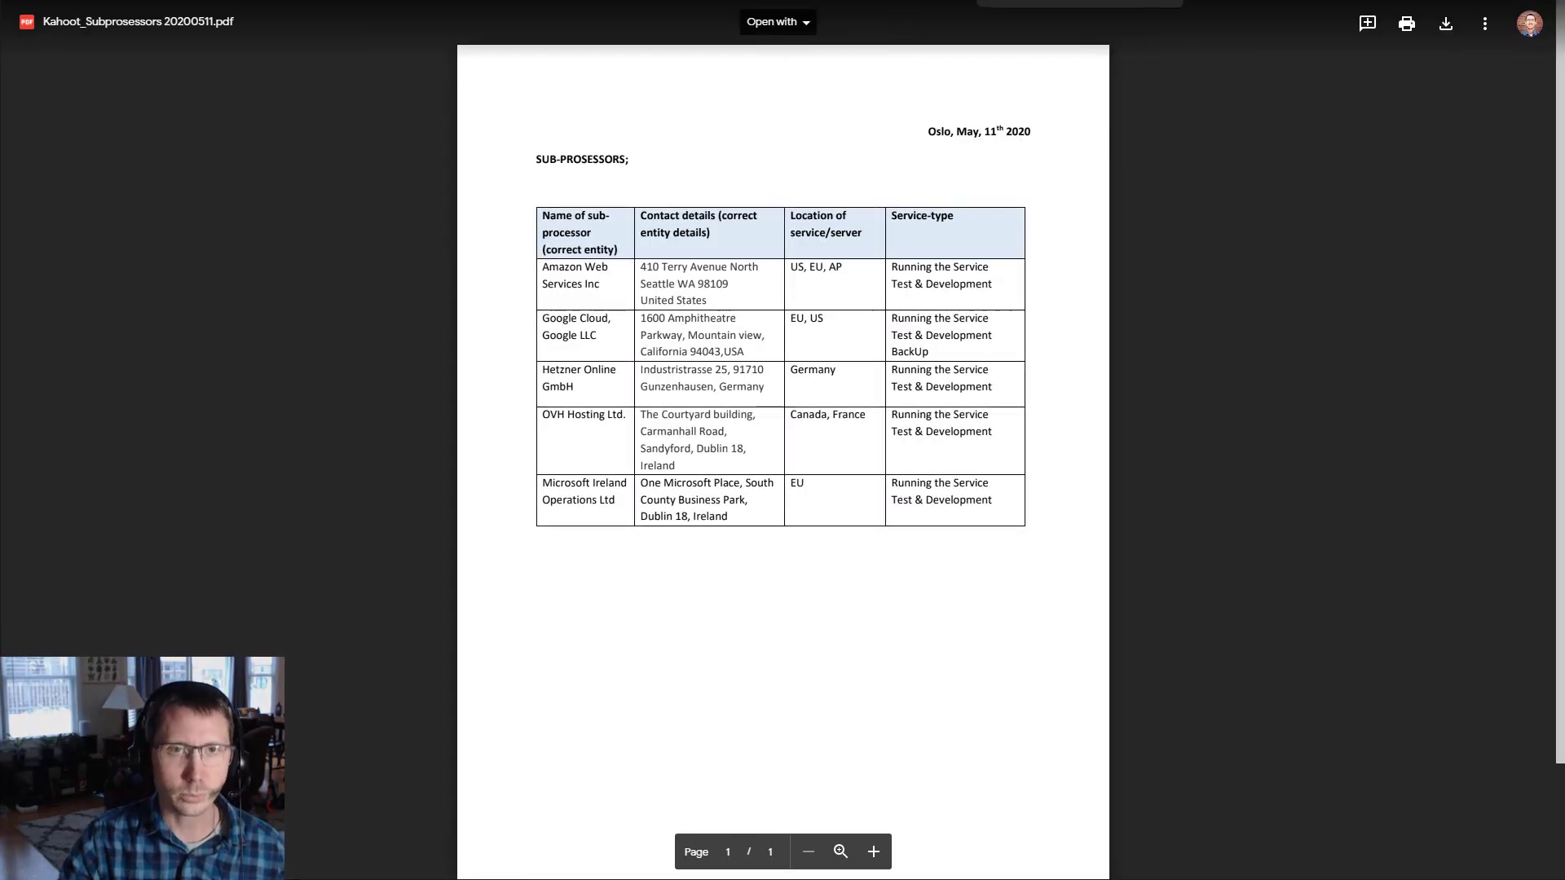
pyautogui.hotkey('ctrl', 'w')
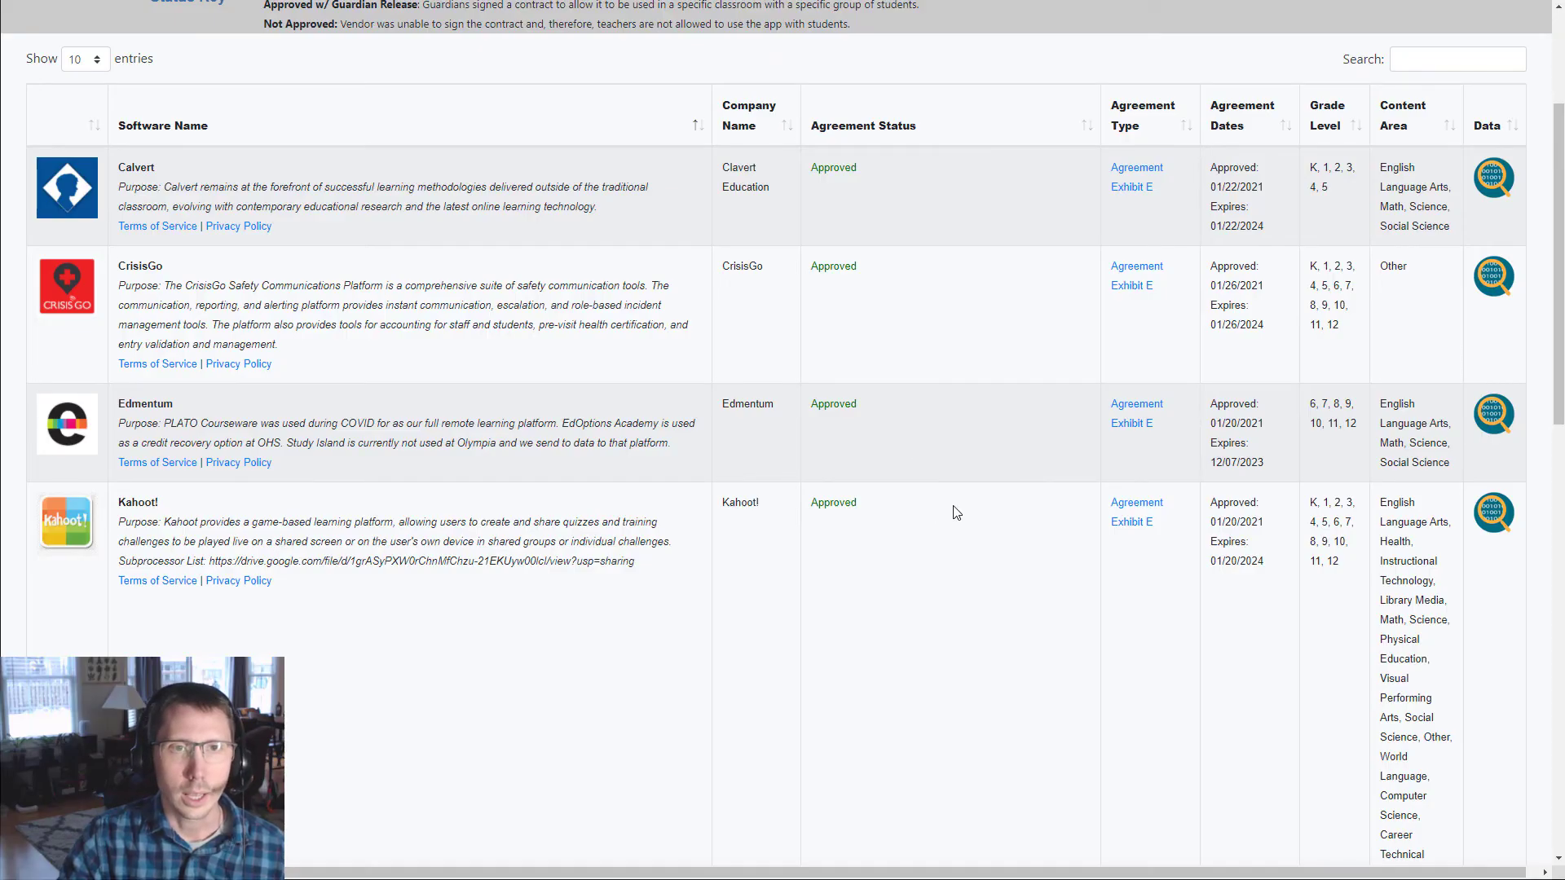
# Look through the public listing, and view Learning A-Z's Agreement and Exhibit E, closing each document after viewing.
pyautogui.scroll(1, 947, 512)
pyautogui.scroll(-20, 886, 518)
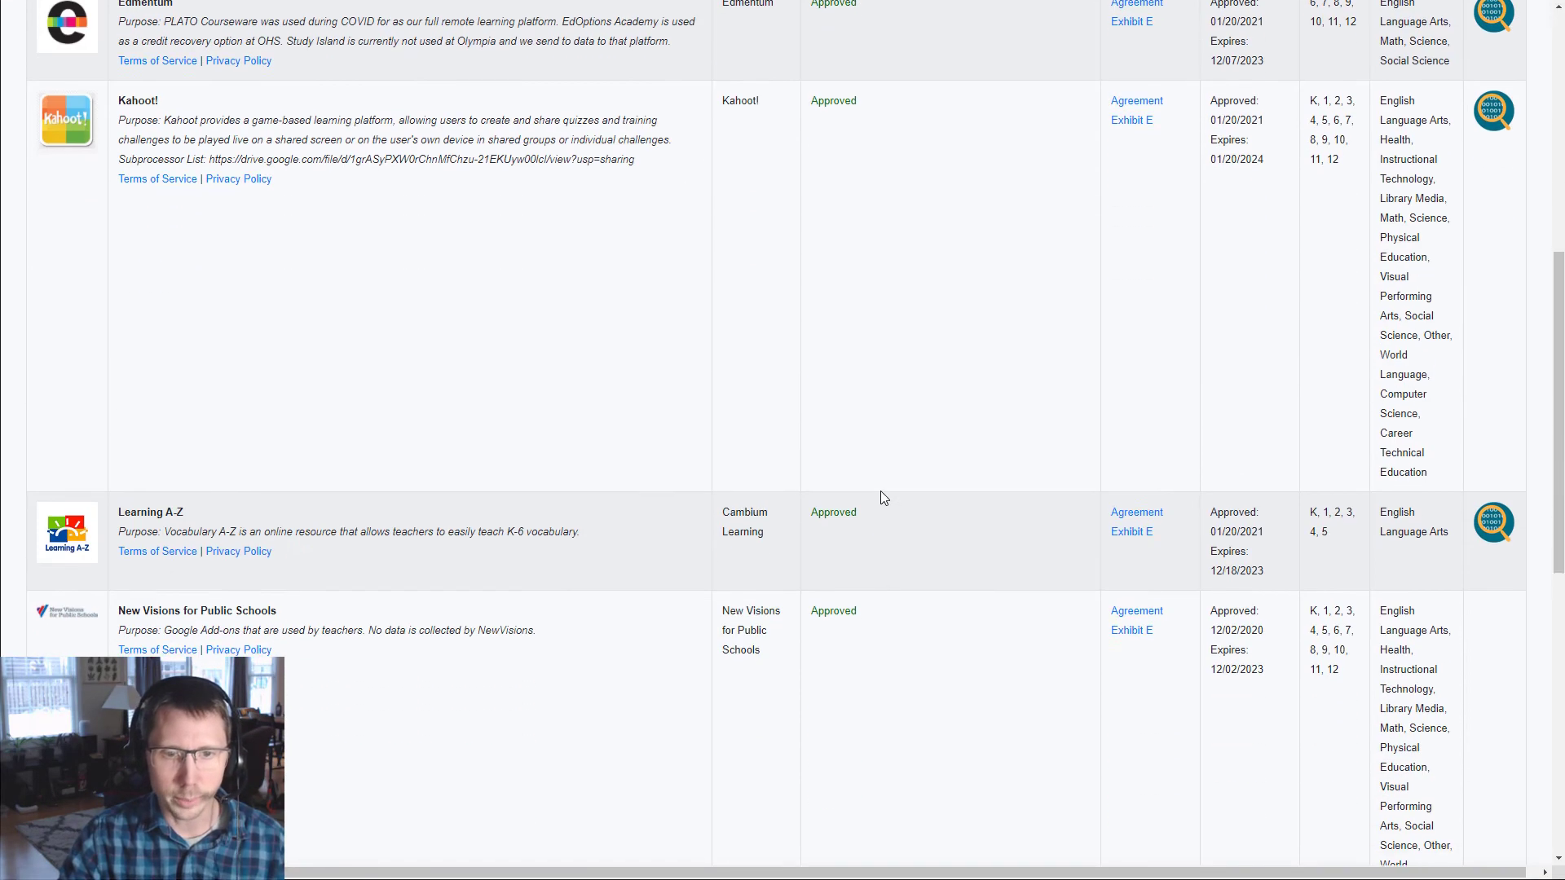
pyautogui.scroll(6, 890, 486)
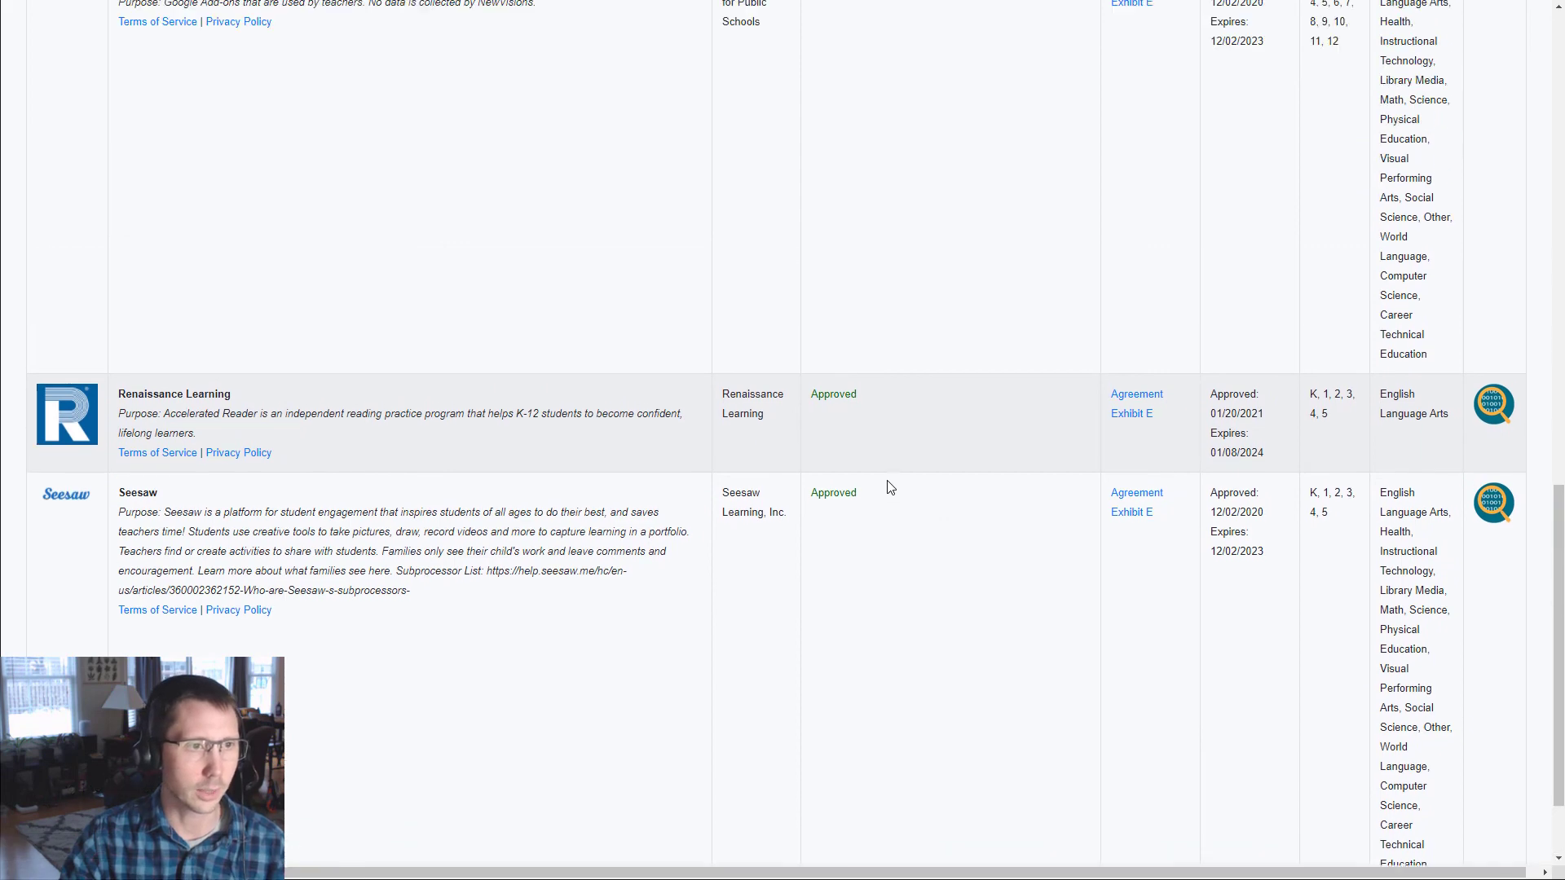
pyautogui.scroll(9, 890, 486)
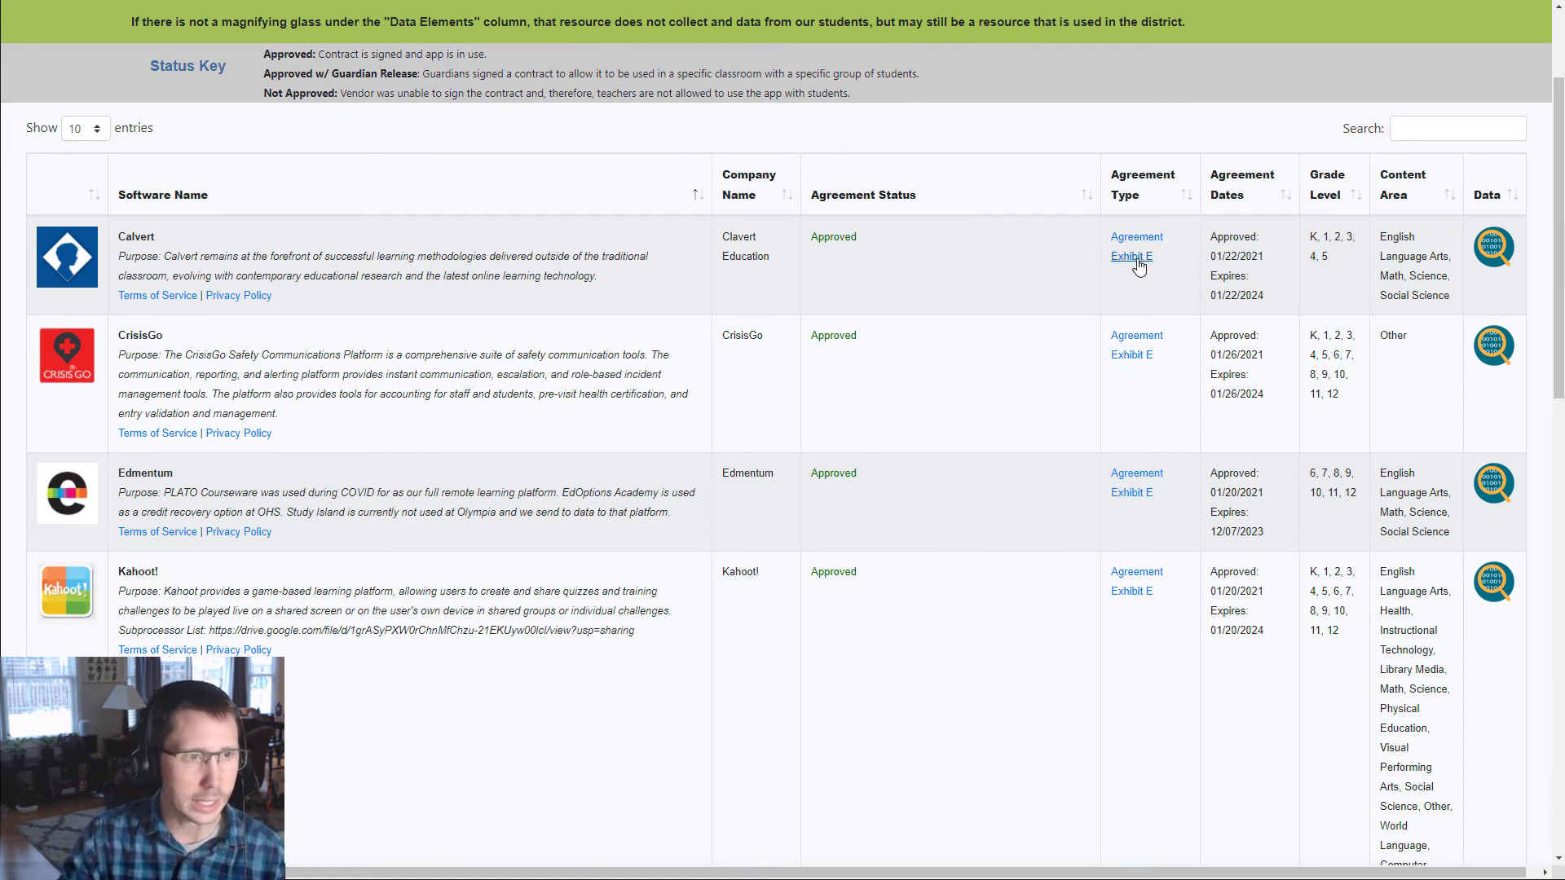
pyautogui.scroll(-1, 975, 378)
pyautogui.scroll(-5, 976, 377)
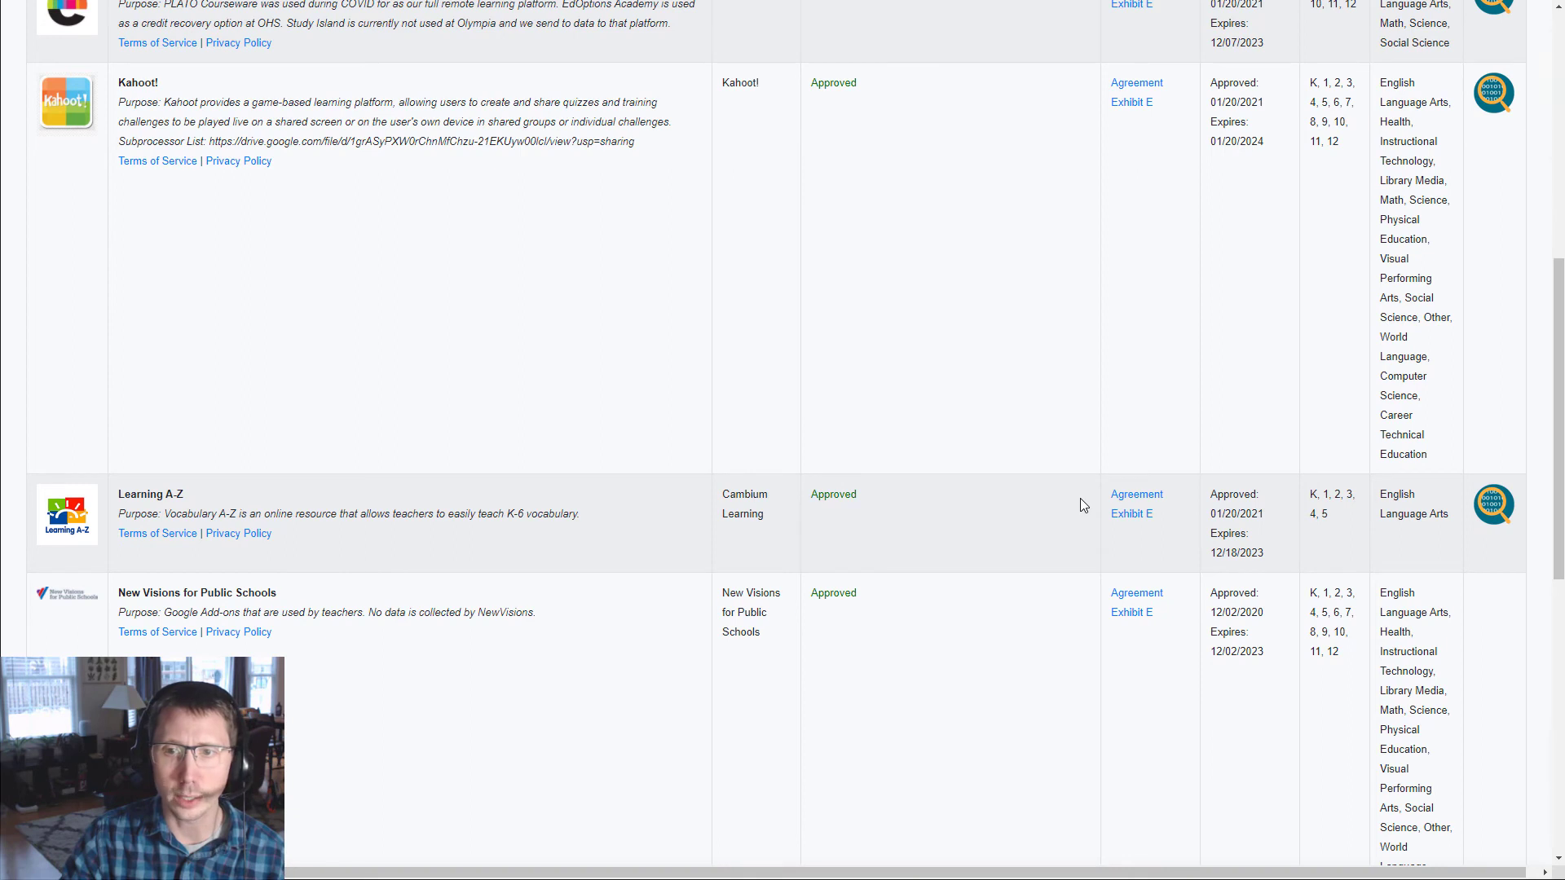
pyautogui.click(1142, 499)
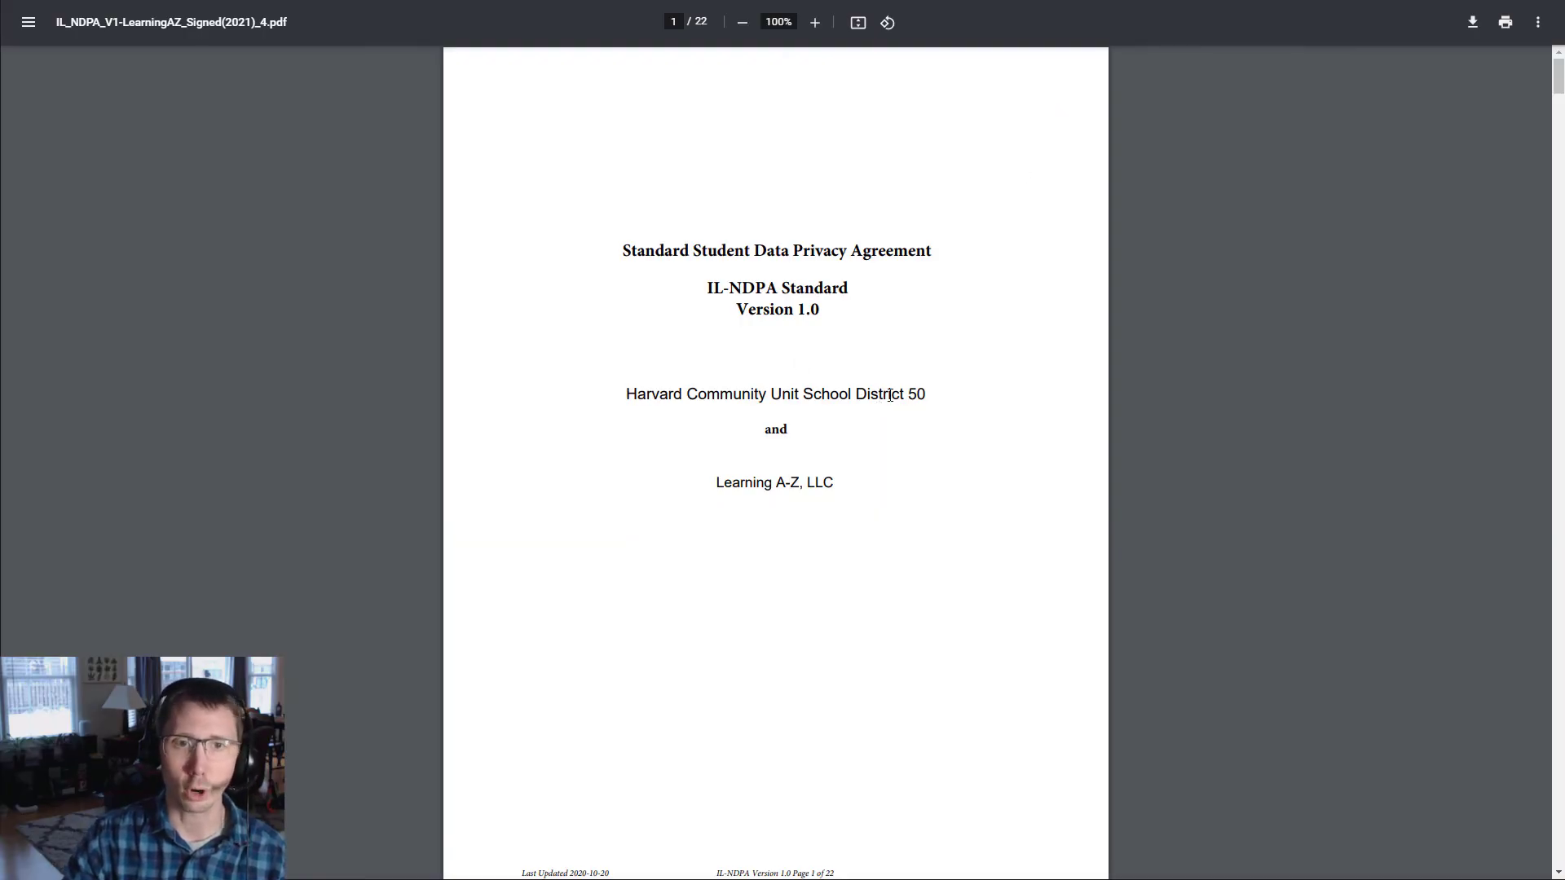
pyautogui.hotkey('ctrl', 'w')
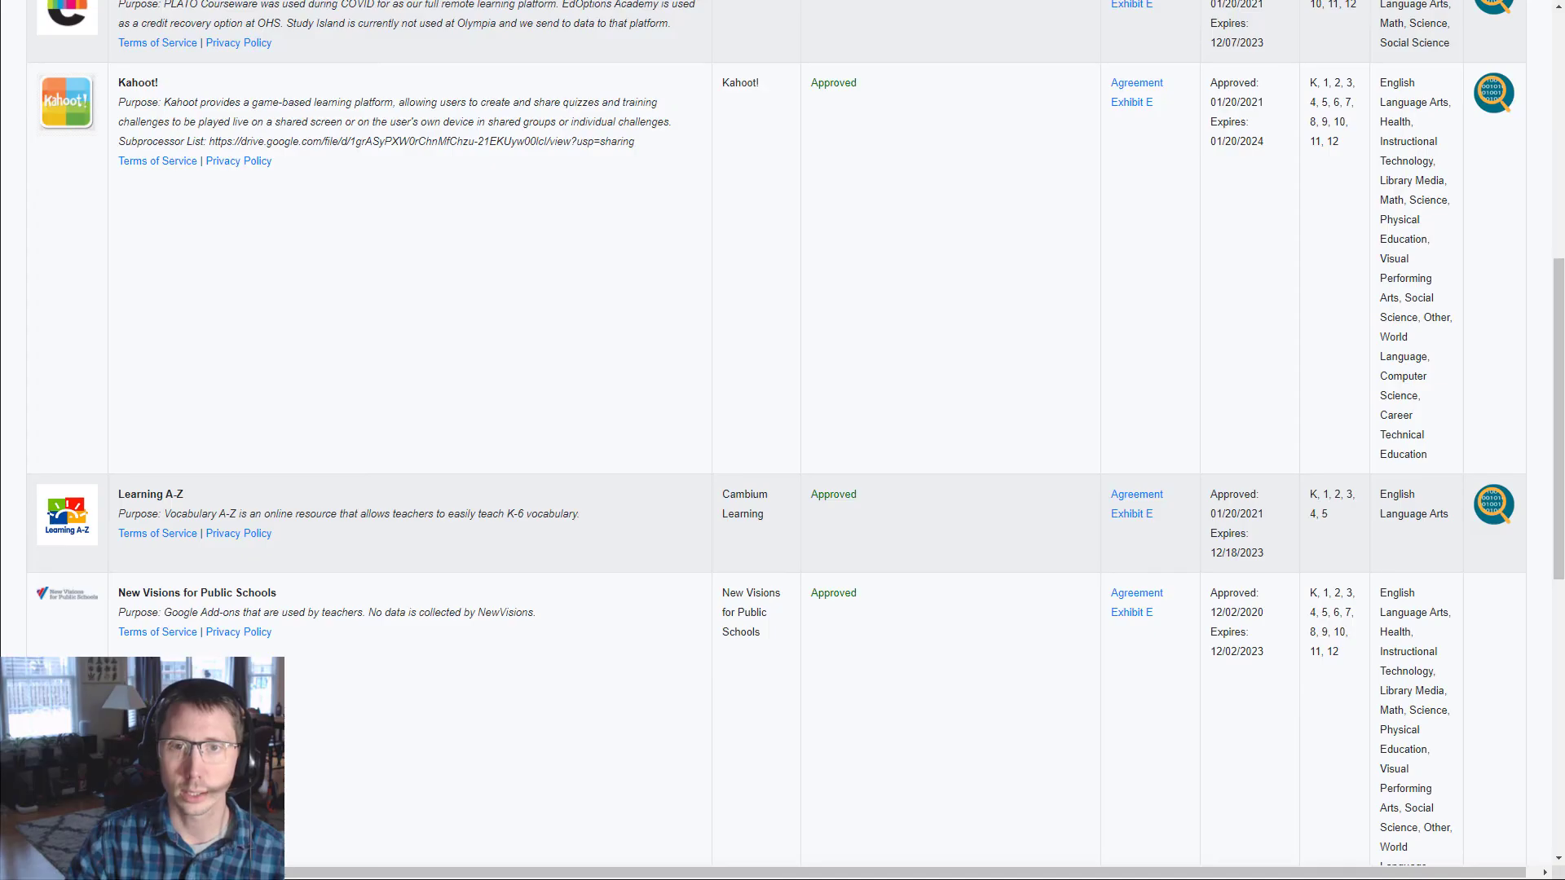
pyautogui.click(1126, 515)
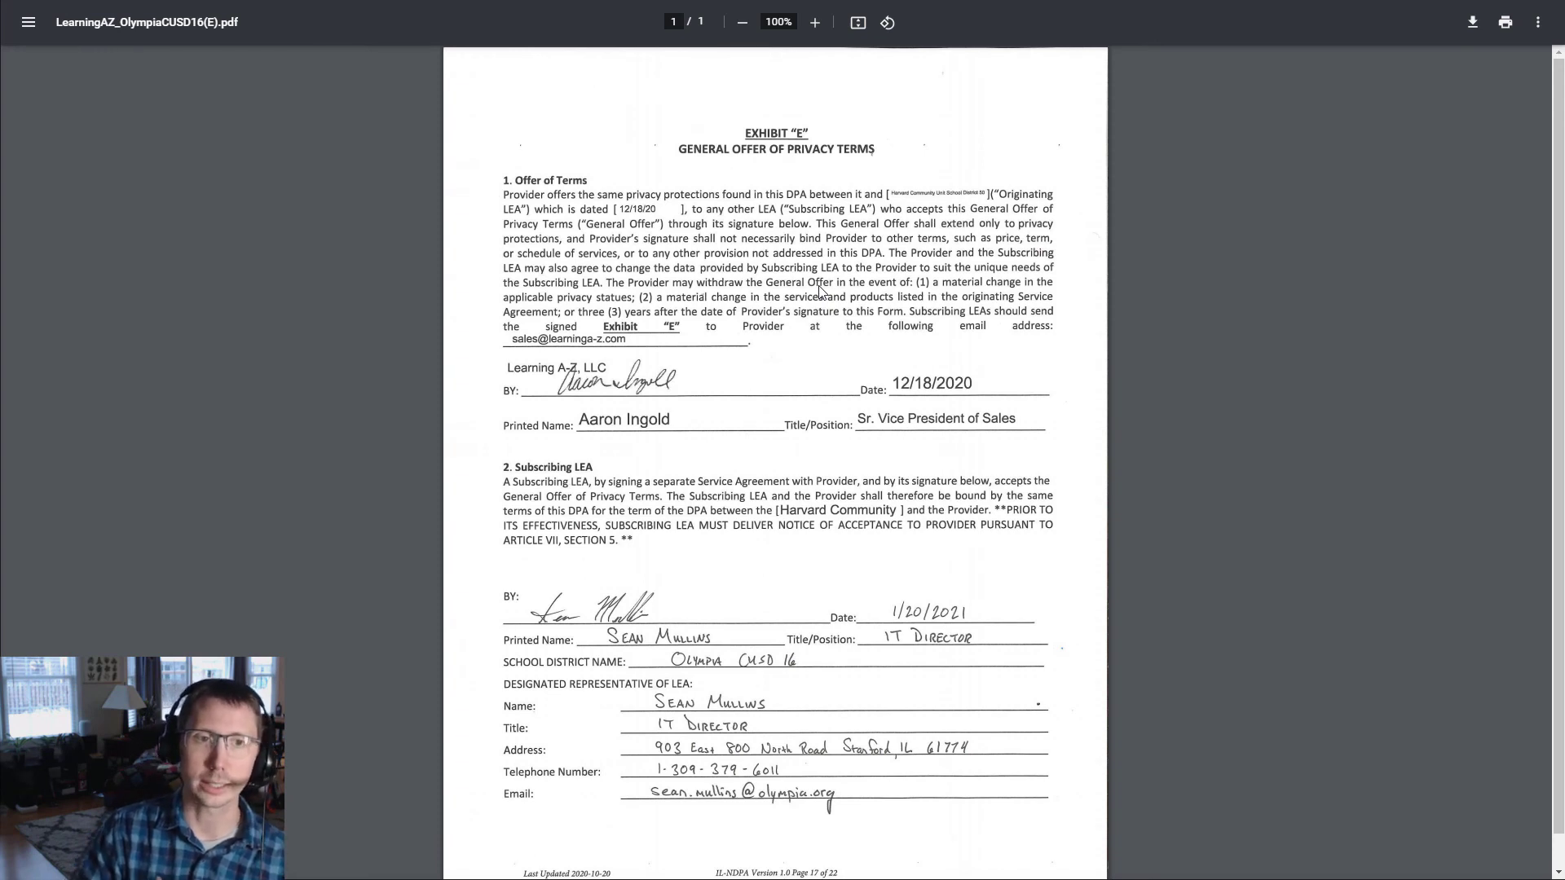
pyautogui.hotkey('ctrl', 'w')
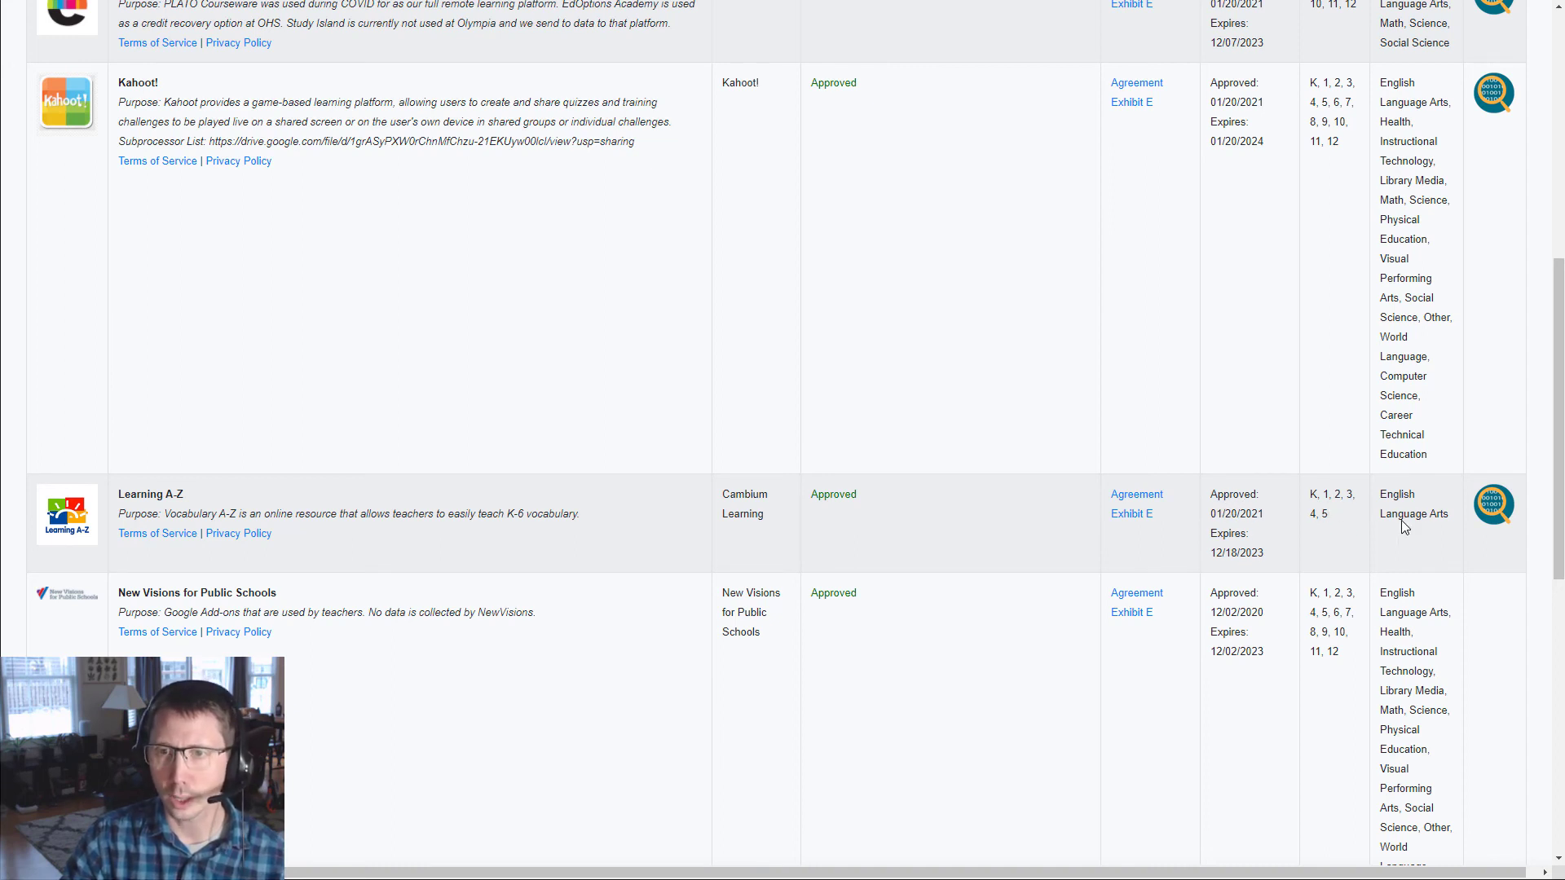
# Examine the grade levels, content area and list of data elements shown for Learning A-Z.
pyautogui.moveTo(1447, 520); pyautogui.dragTo(1309, 501)
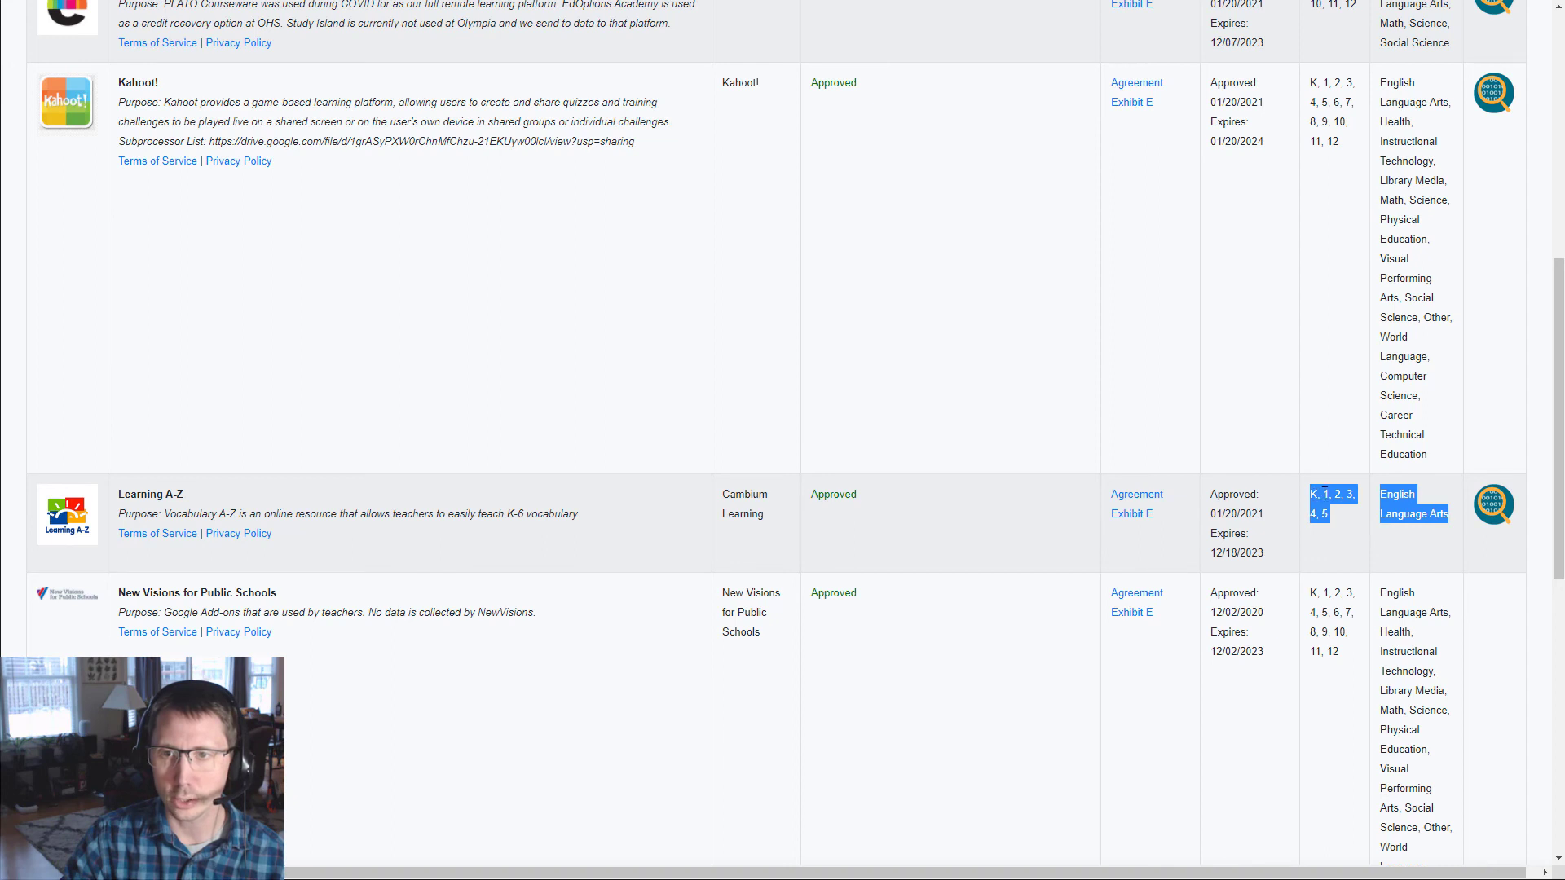
pyautogui.click(1357, 511)
pyautogui.moveTo(1493, 500)
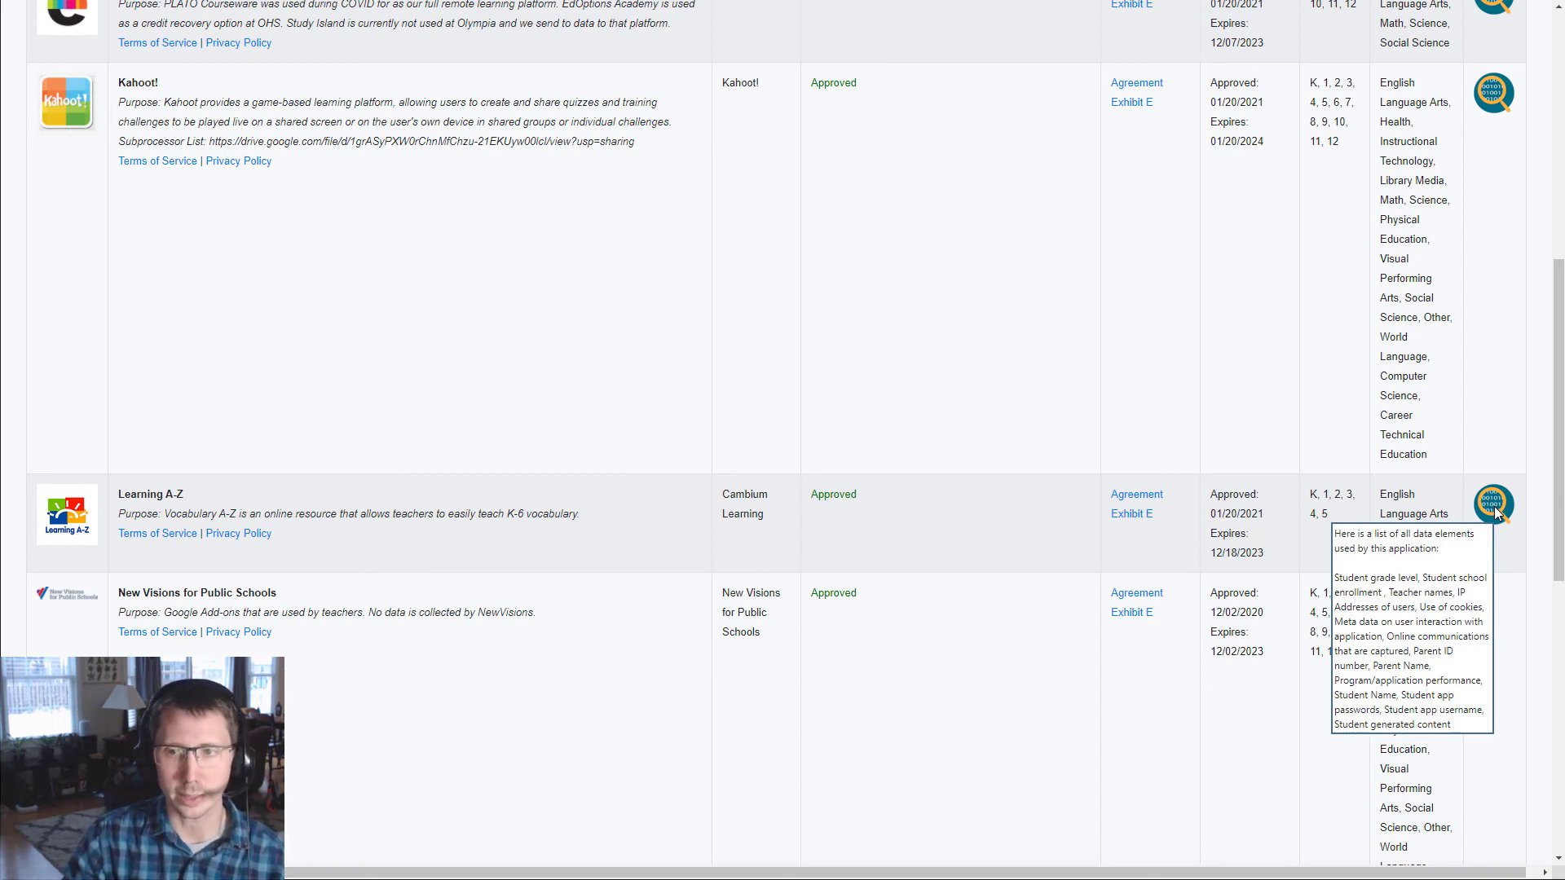
# Search the district's public resource listing for "calver".
pyautogui.scroll(8, 1494, 506)
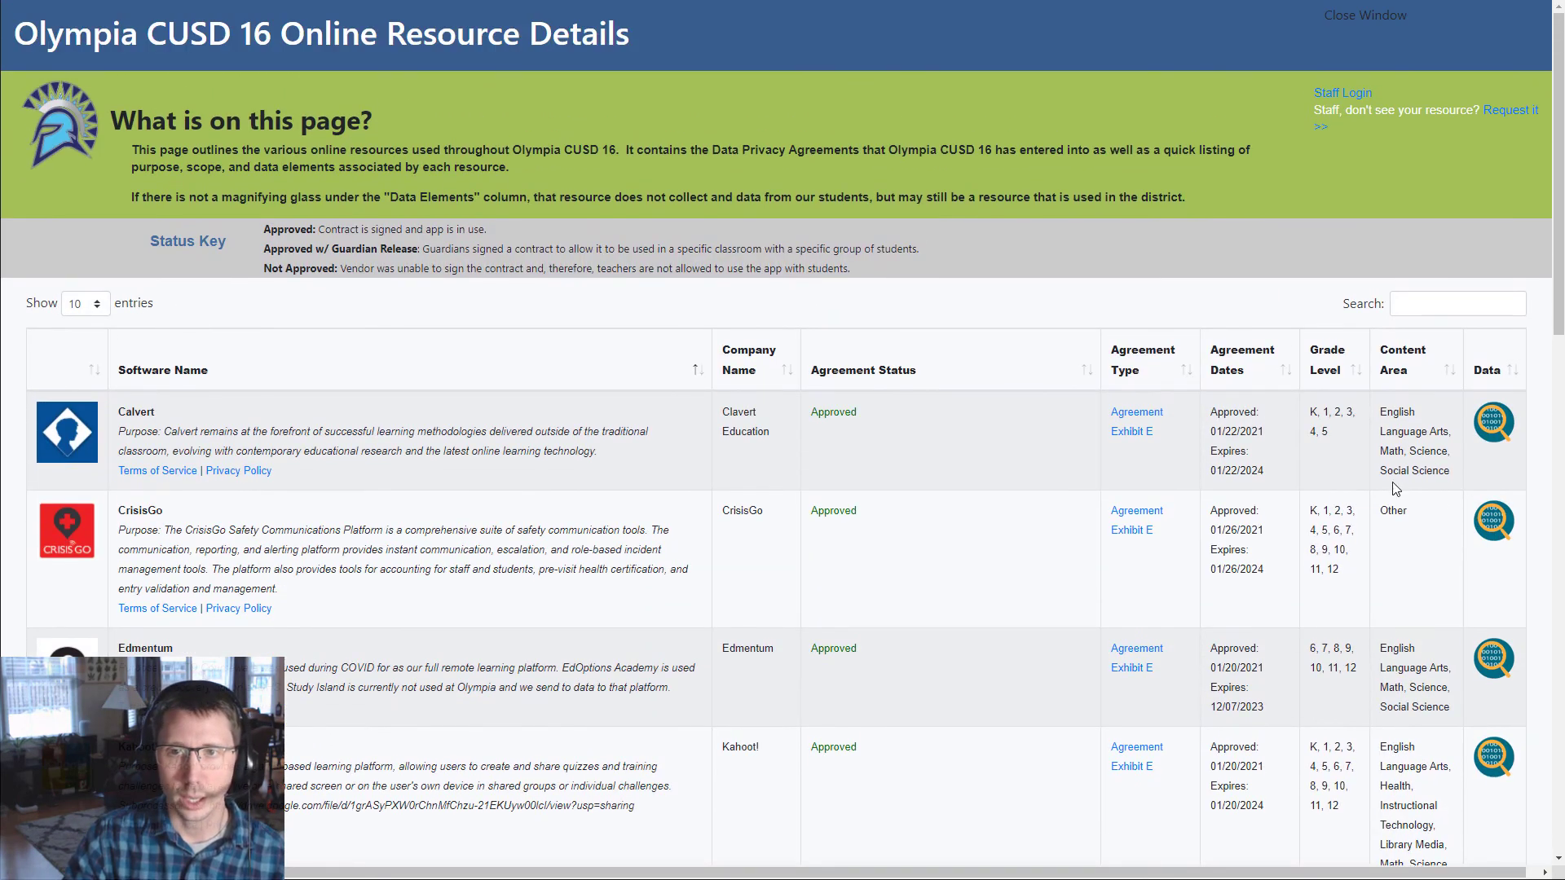
pyautogui.click(1420, 305)
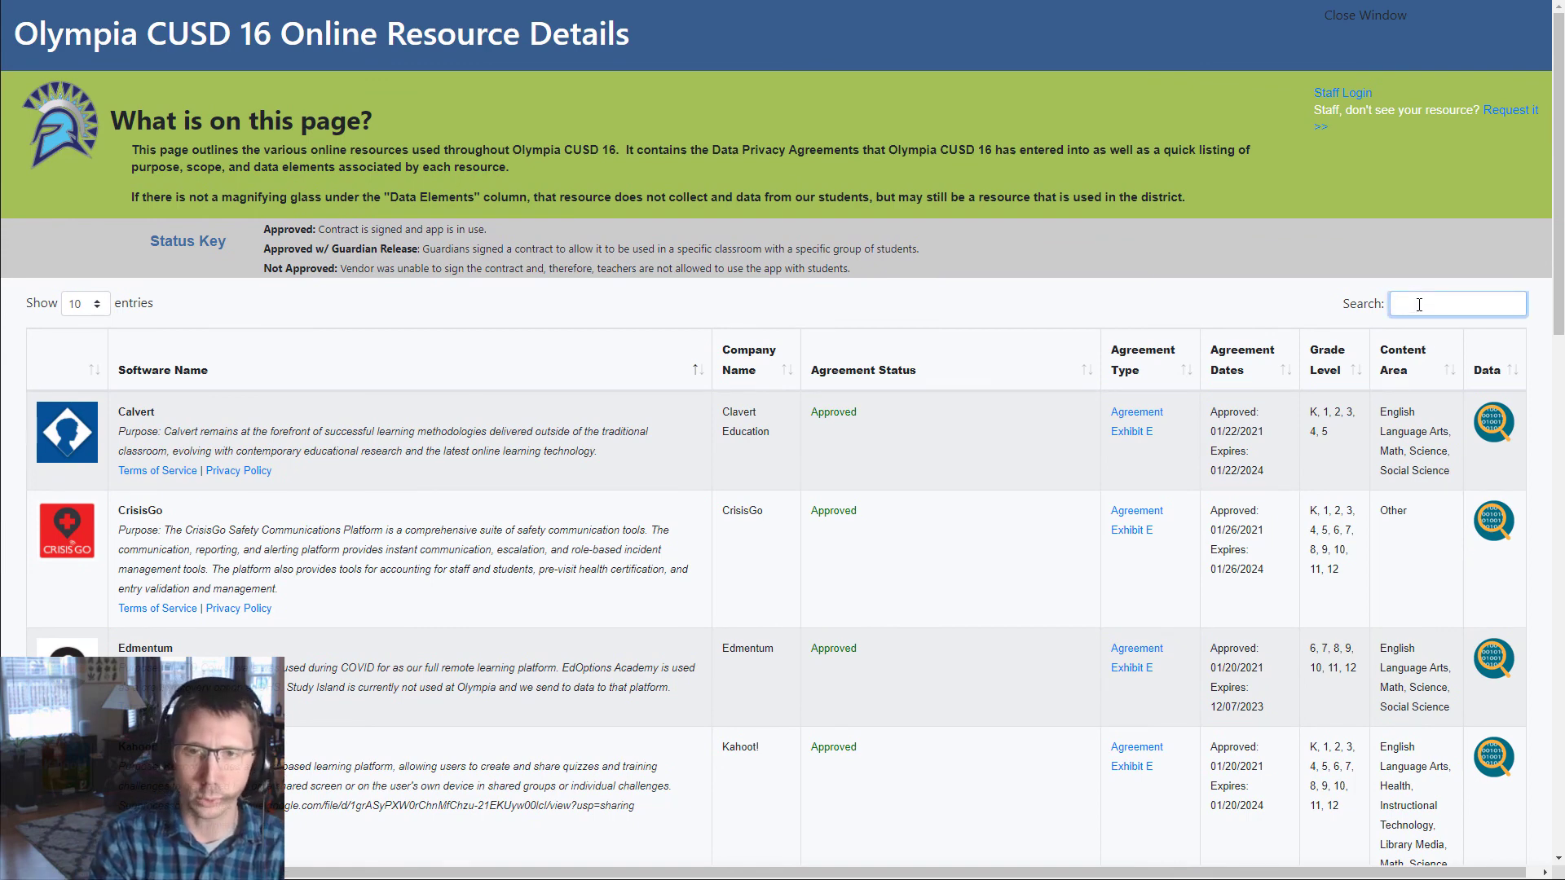
pyautogui.write('calver')
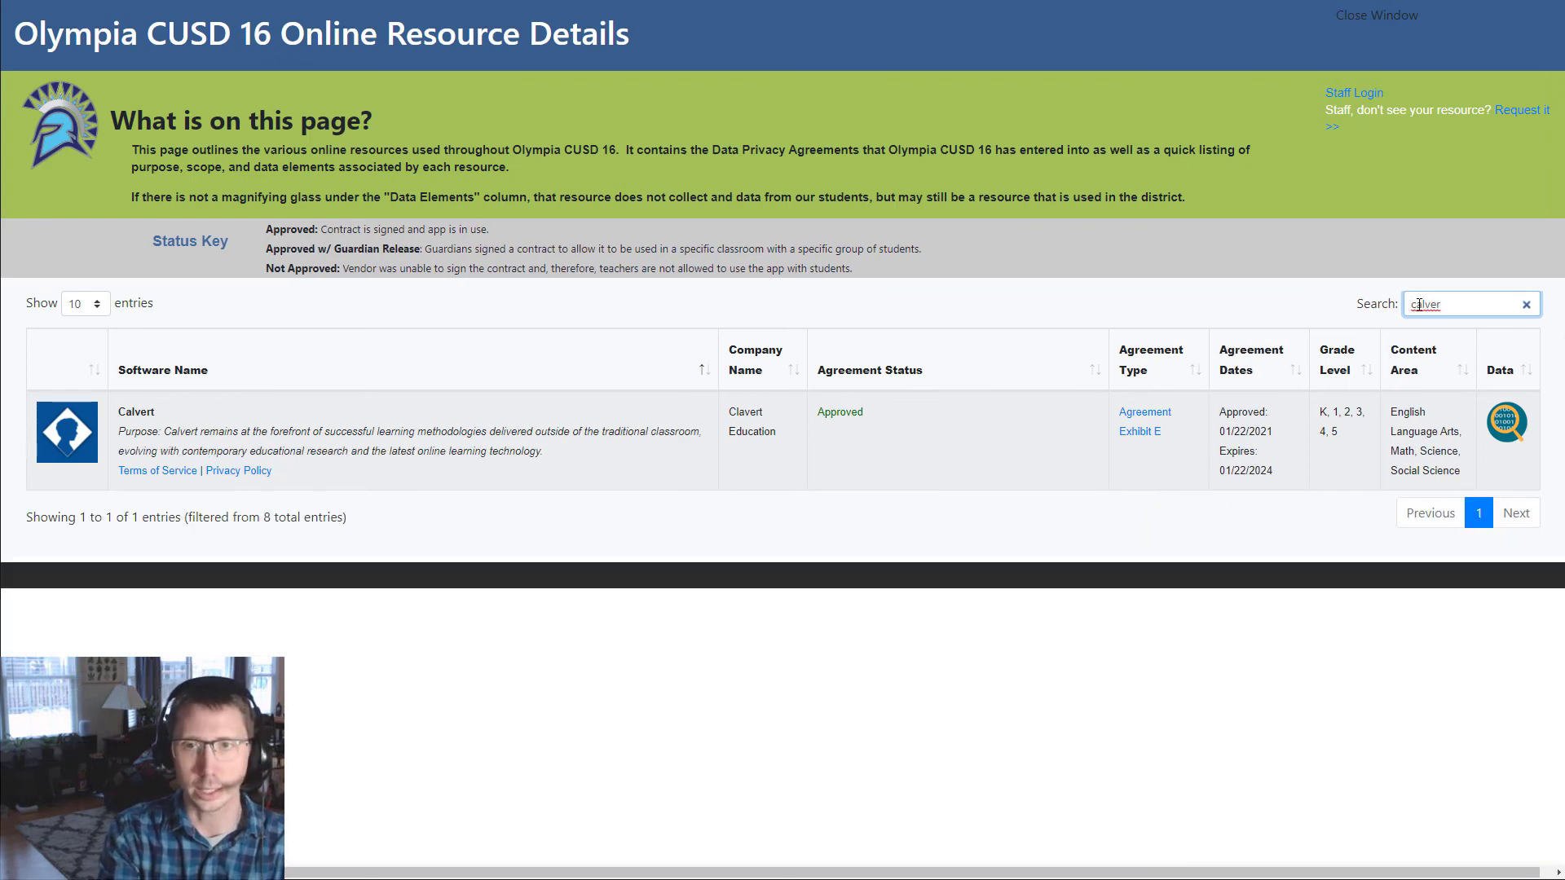
# Replace the search term in the district's public resource listing with "math" and look through the matching resources.
pyautogui.hotkey('ctrl', 'a')
pyautogui.press('BackSpace')
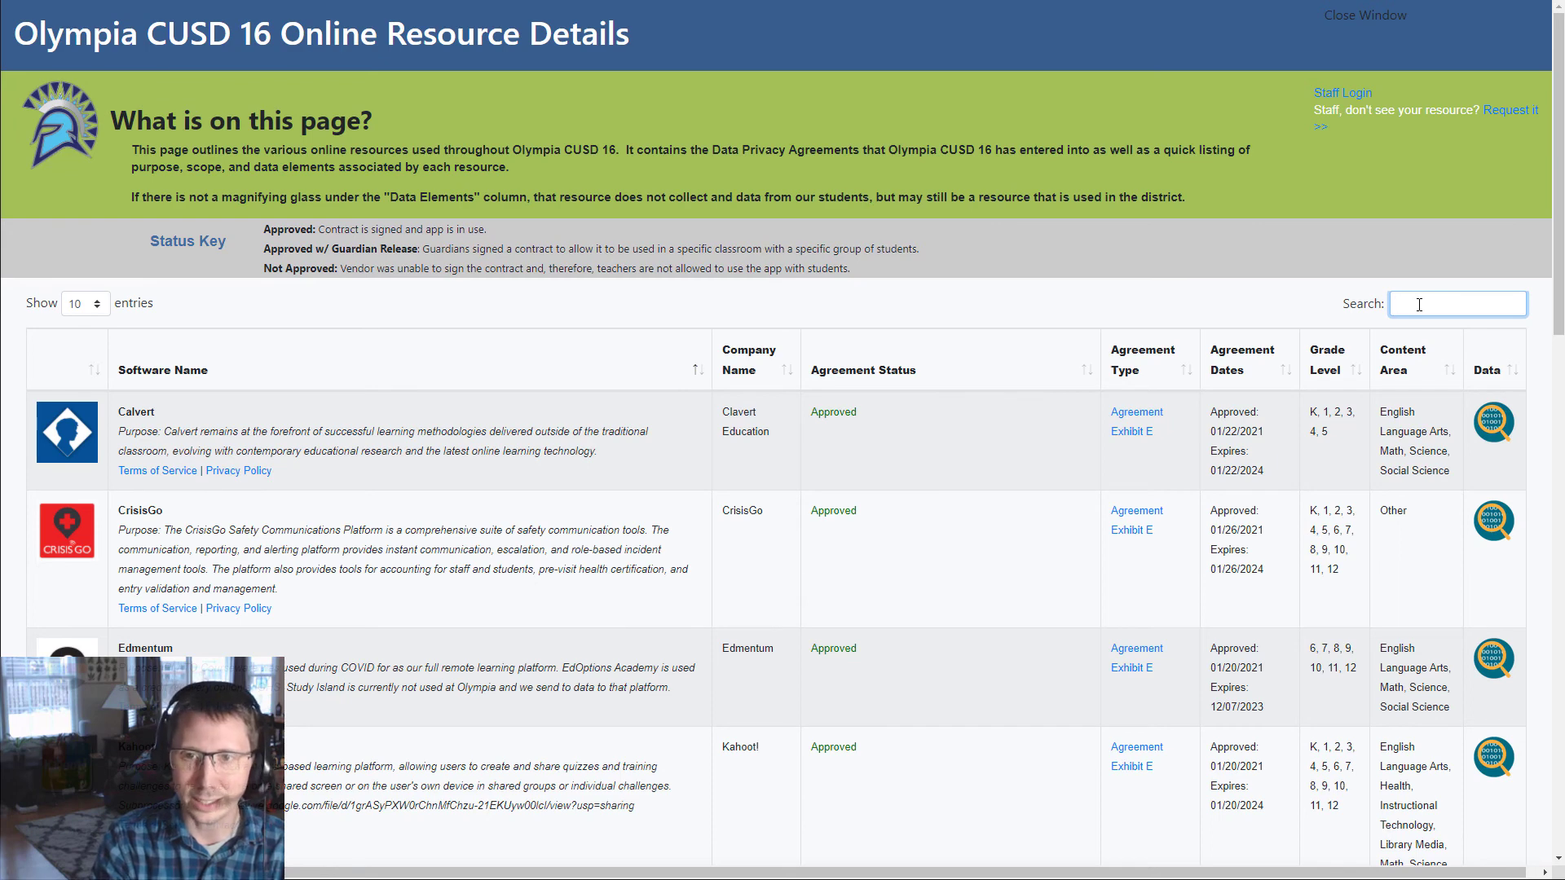
pyautogui.write('math')
pyautogui.scroll(-3, 1431, 617)
pyautogui.scroll(3, 1432, 616)
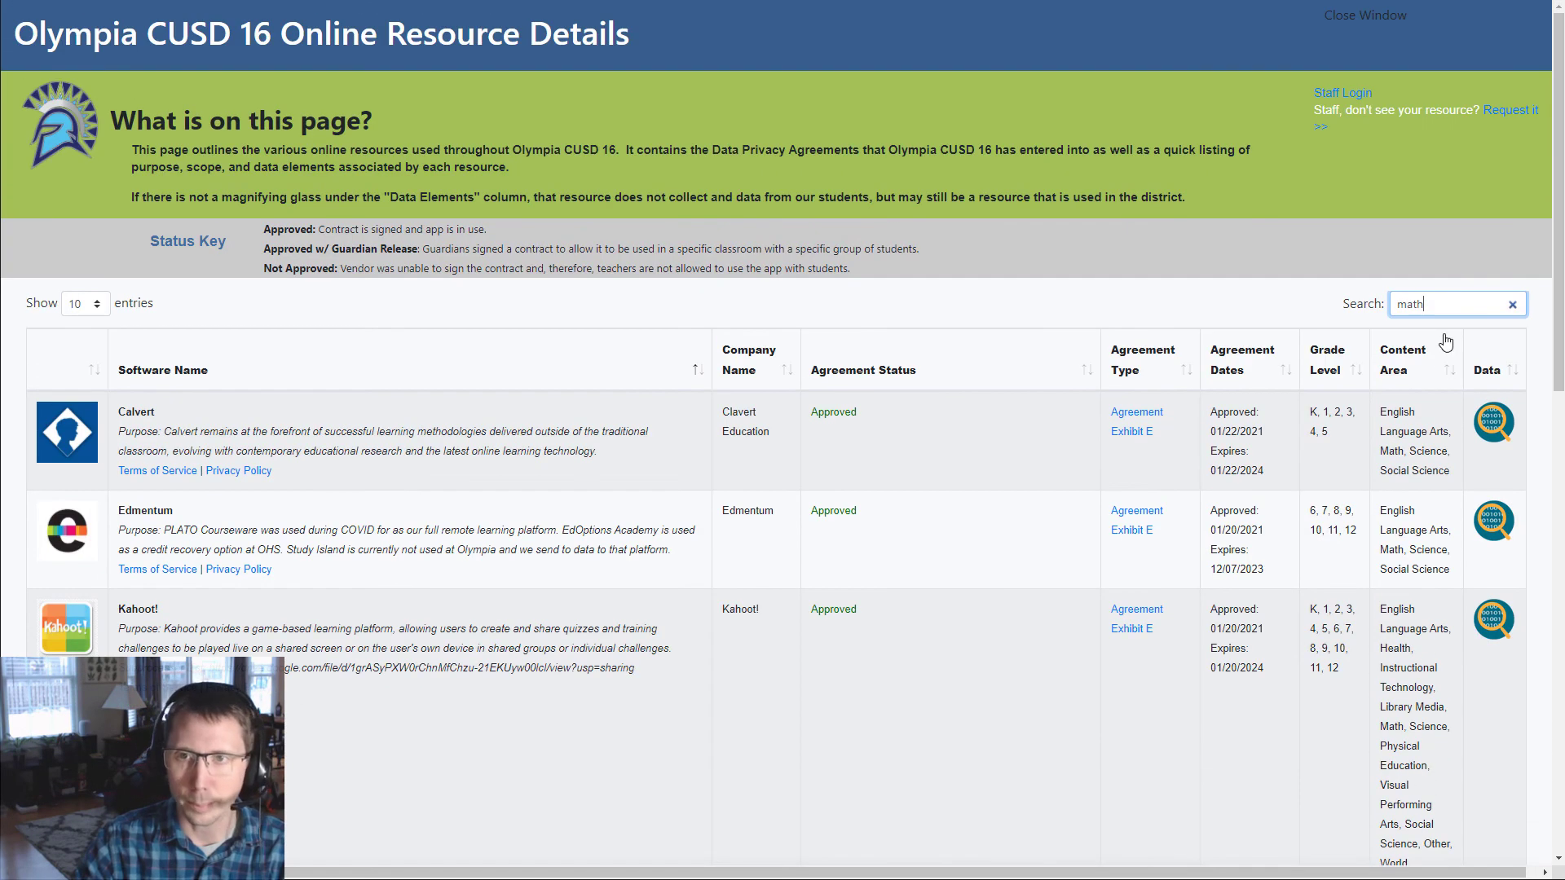
# Search the listing for "Date of Birth", view the data elements of the Renaissance Learning resource, and clear the search.
pyautogui.press('BackSpace')
pyautogui.press('BackSpace')
pyautogui.press('BackSpace')
pyautogui.press('BackSpace')
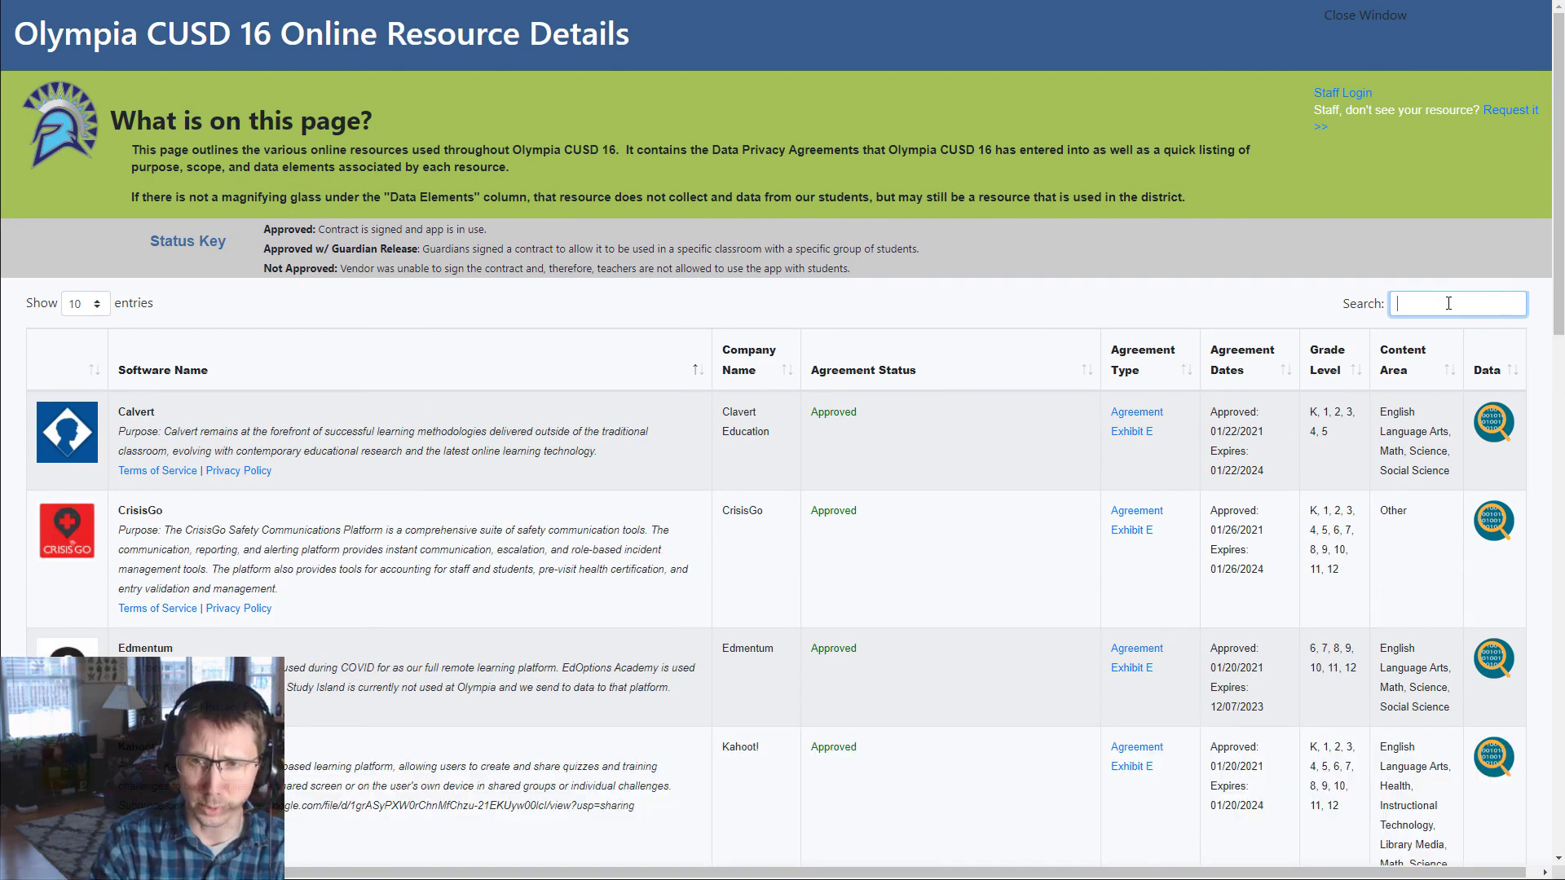
pyautogui.write('Date of Birth')
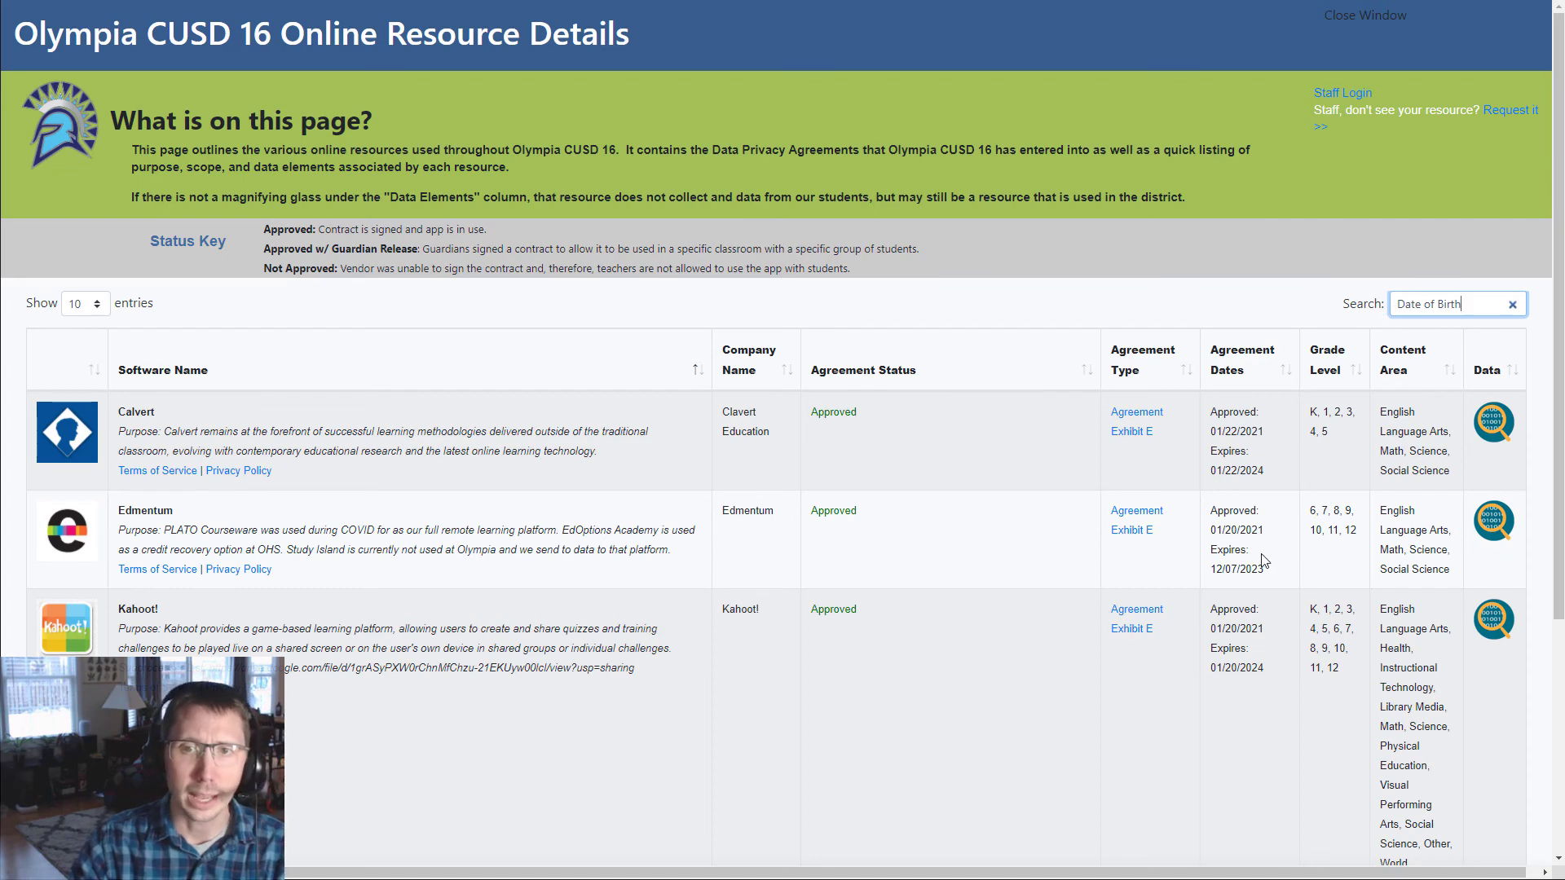
pyautogui.scroll(-3, 1386, 547)
pyautogui.scroll(-1, 530, 514)
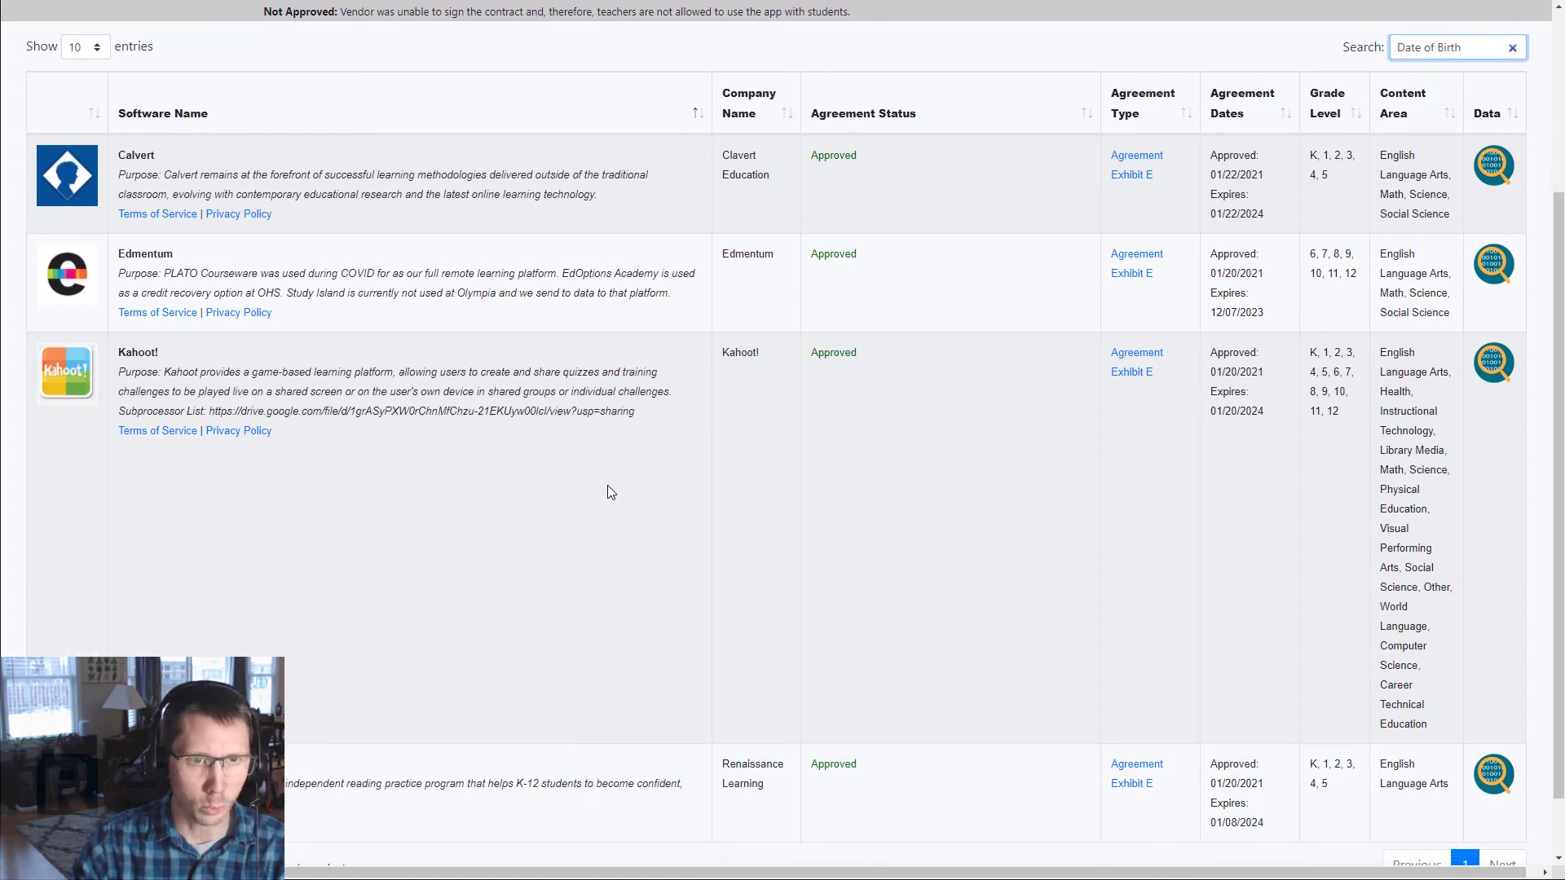
pyautogui.moveTo(1504, 703)
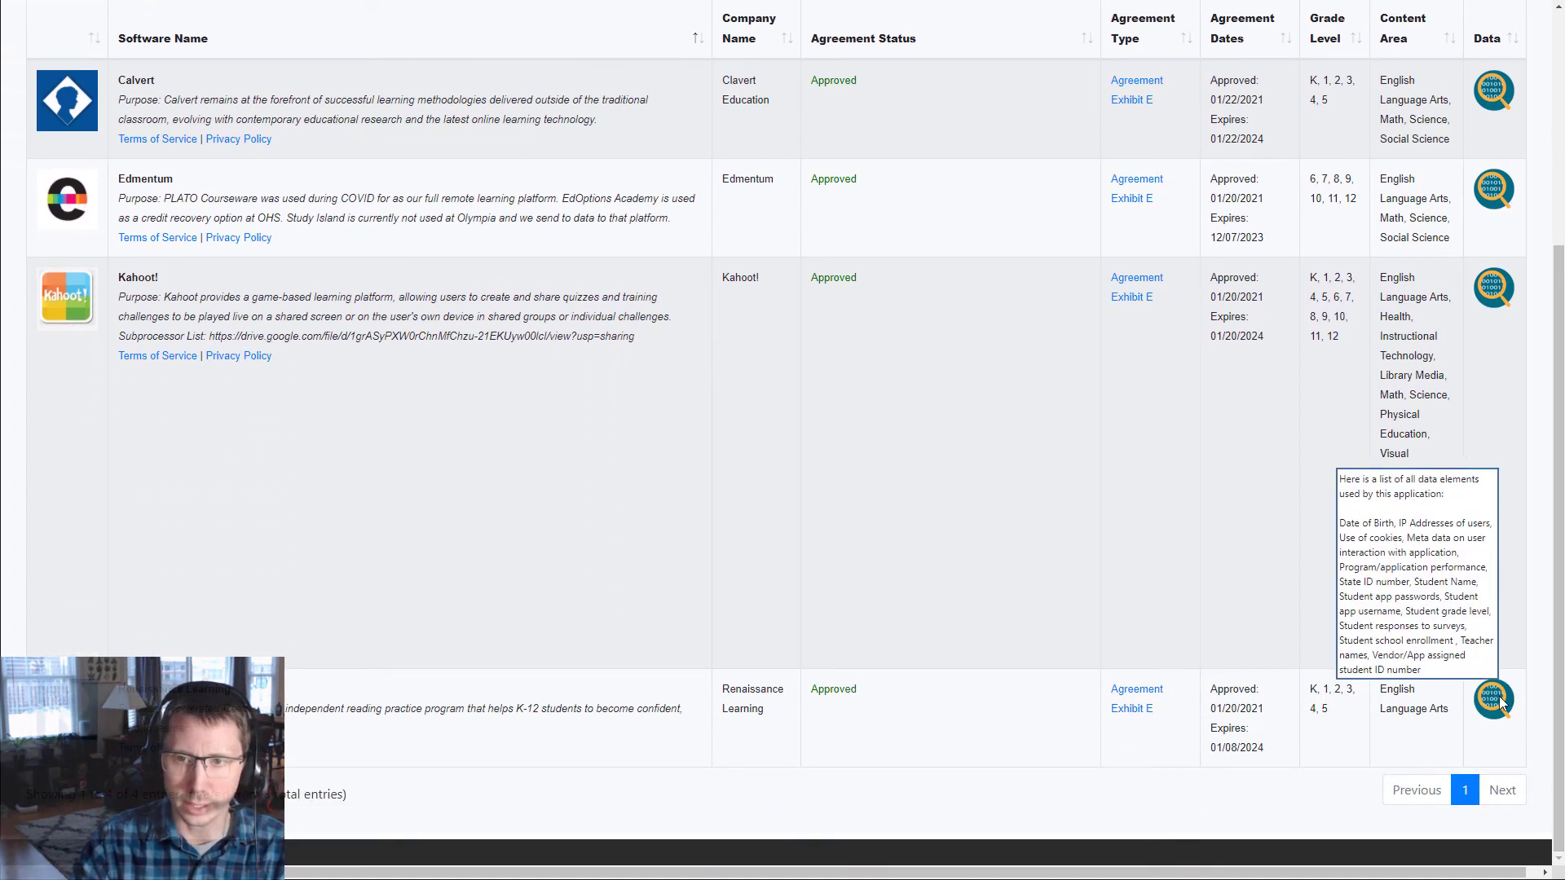
pyautogui.scroll(4, 1455, 587)
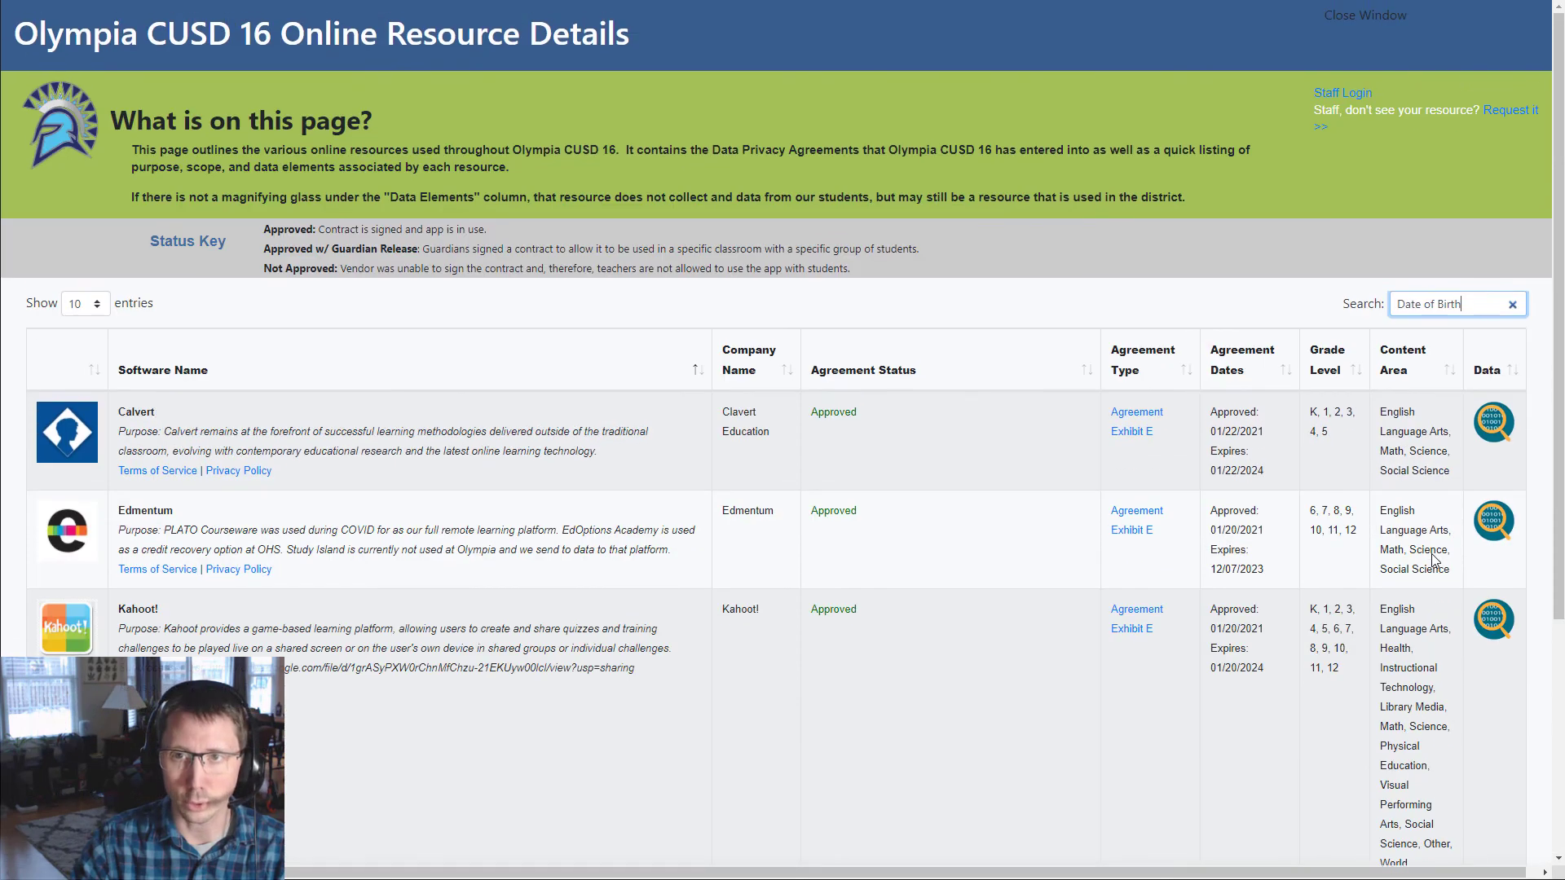
pyautogui.click(1513, 306)
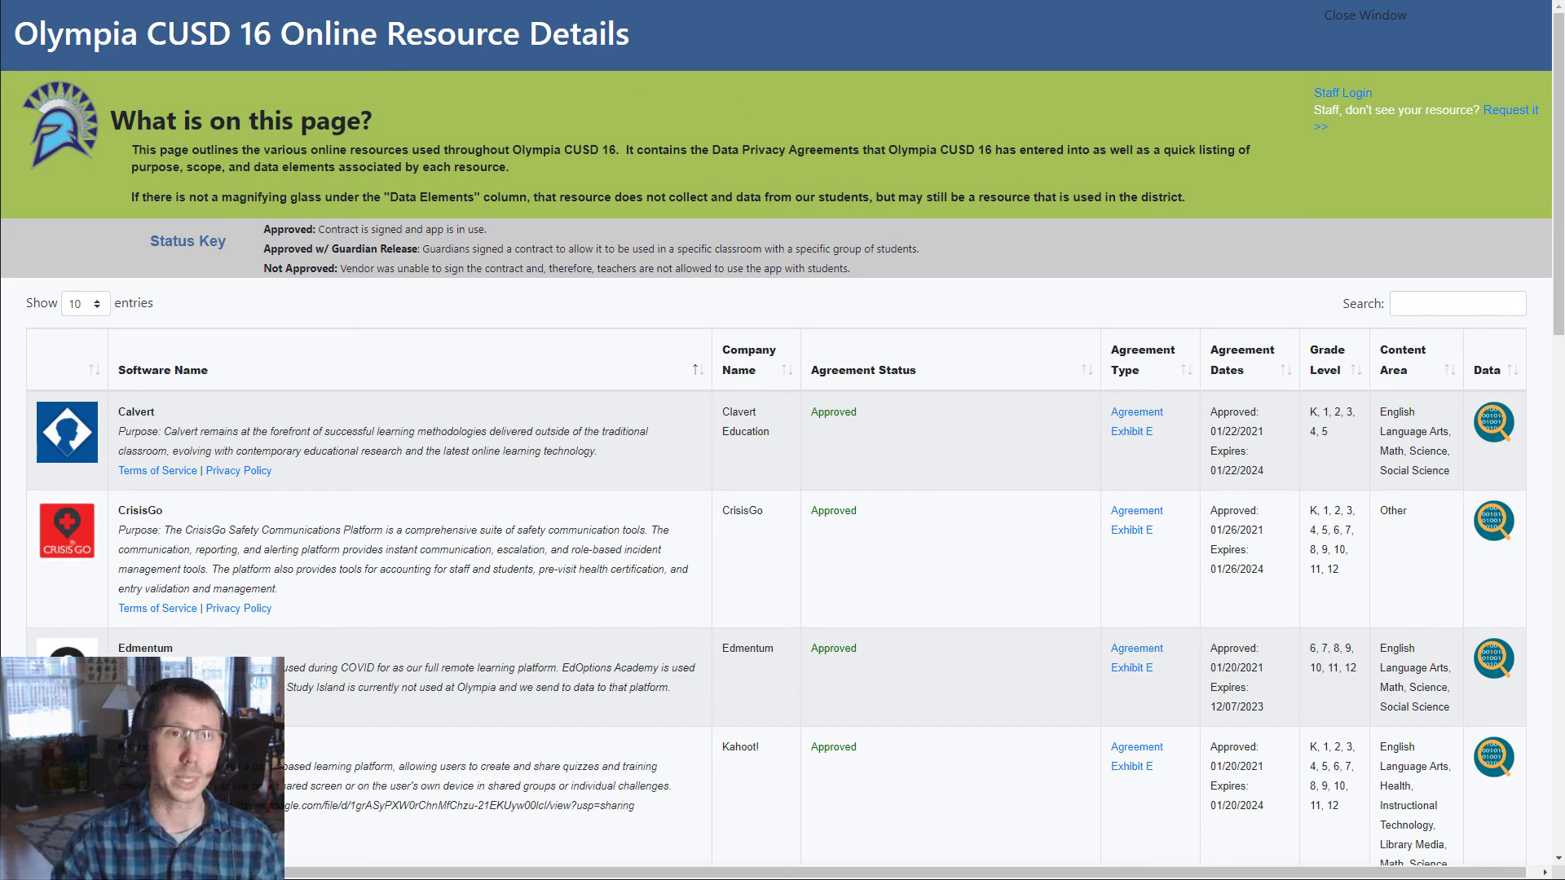
# Close the public listing and open the instructions page for the Digital Resource Request Form.
pyautogui.hotkey('ctrl', 'w')
pyautogui.scroll(-2, 456, 399)
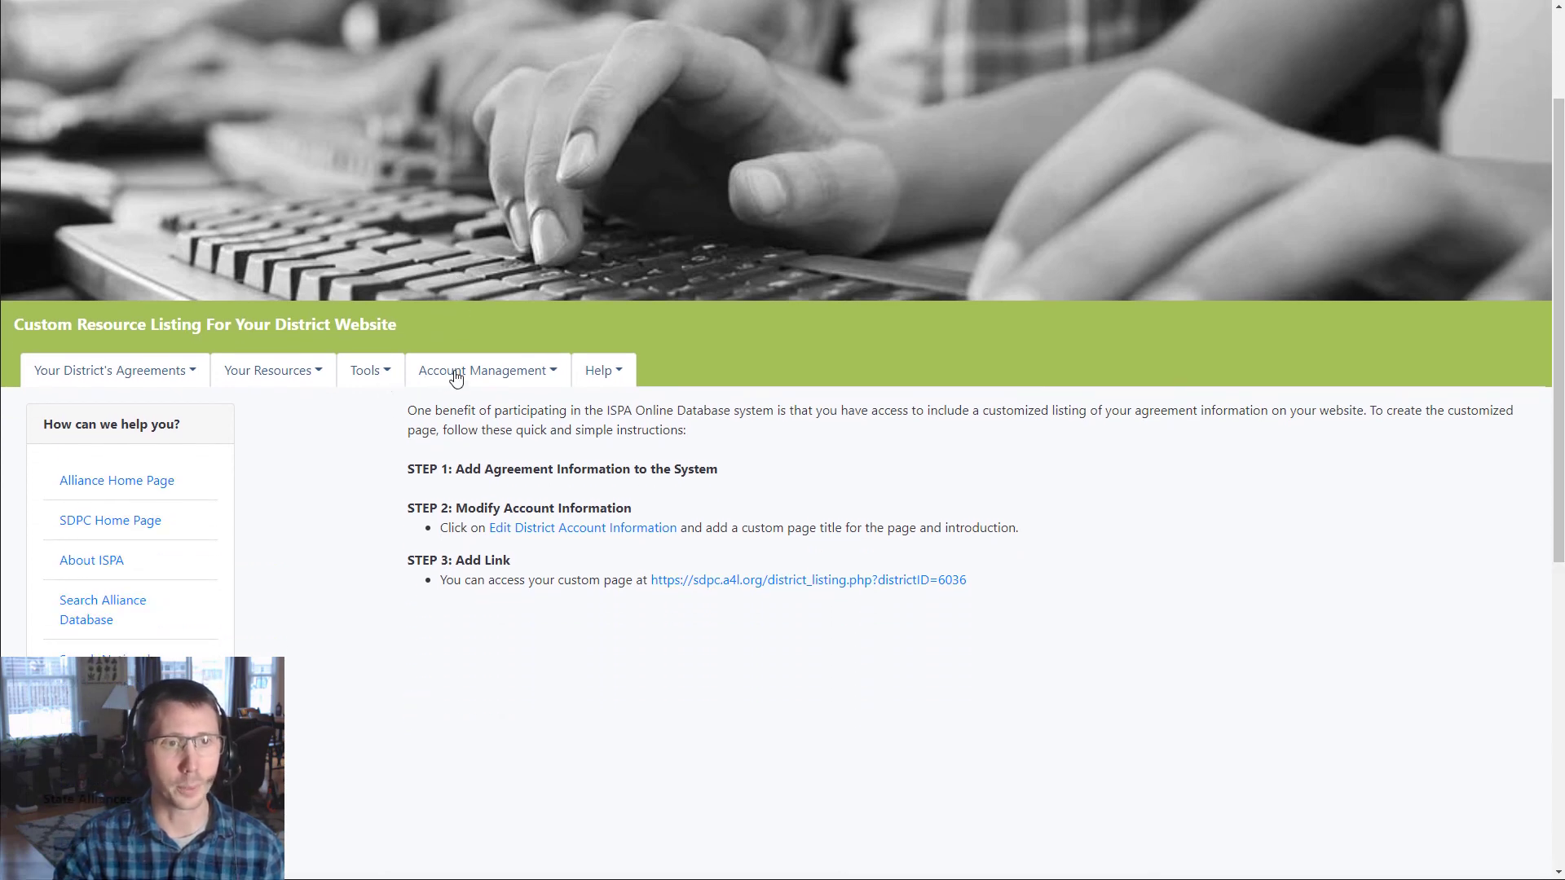
pyautogui.click(386, 374)
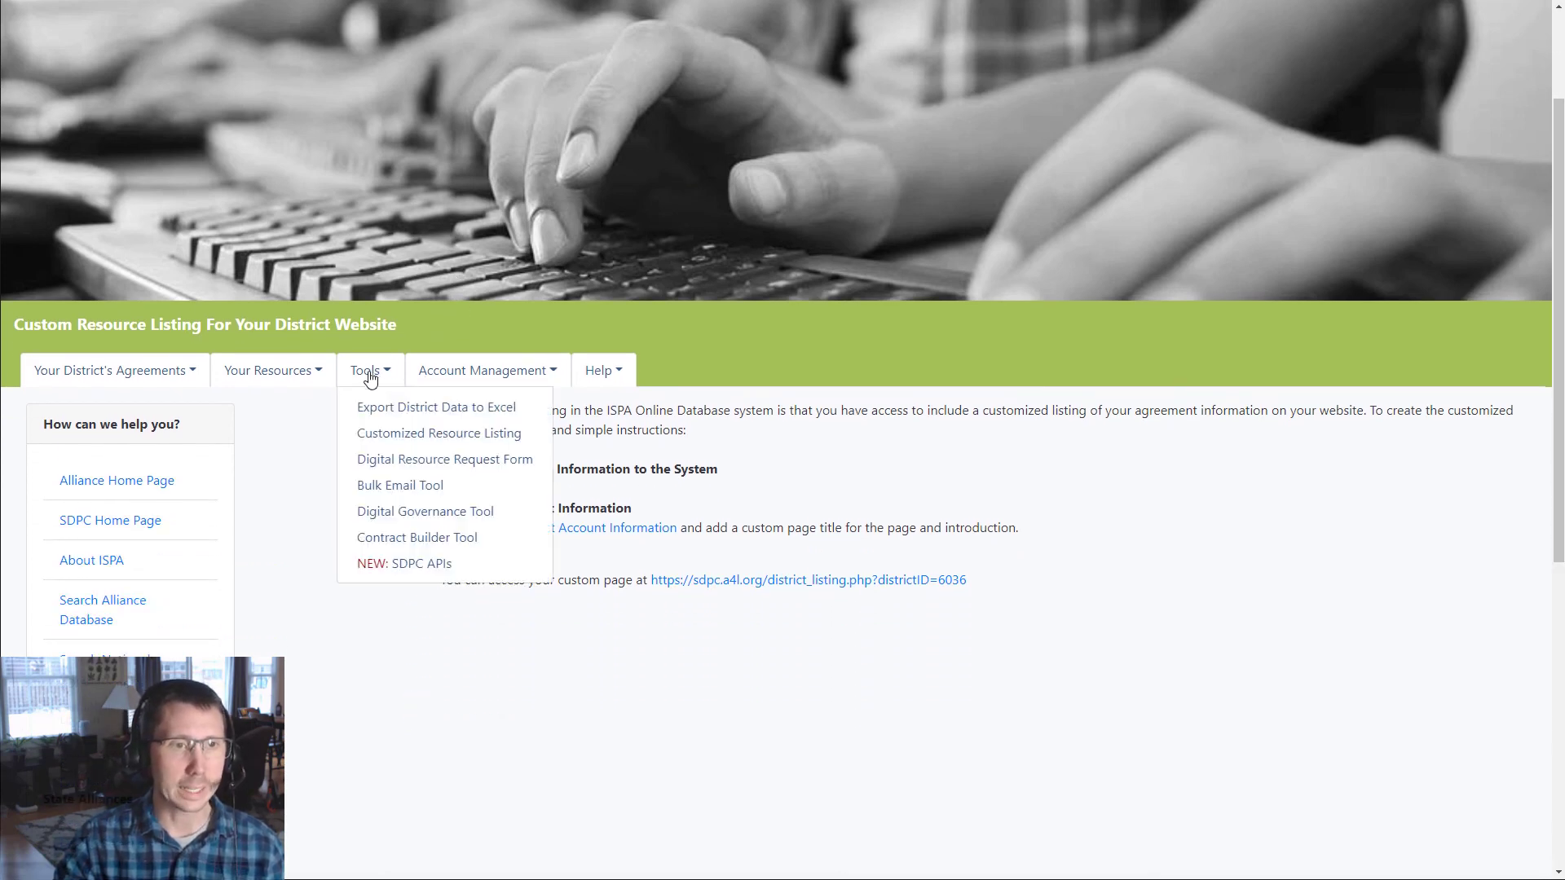
pyautogui.click(405, 469)
pyautogui.scroll(-2, 388, 583)
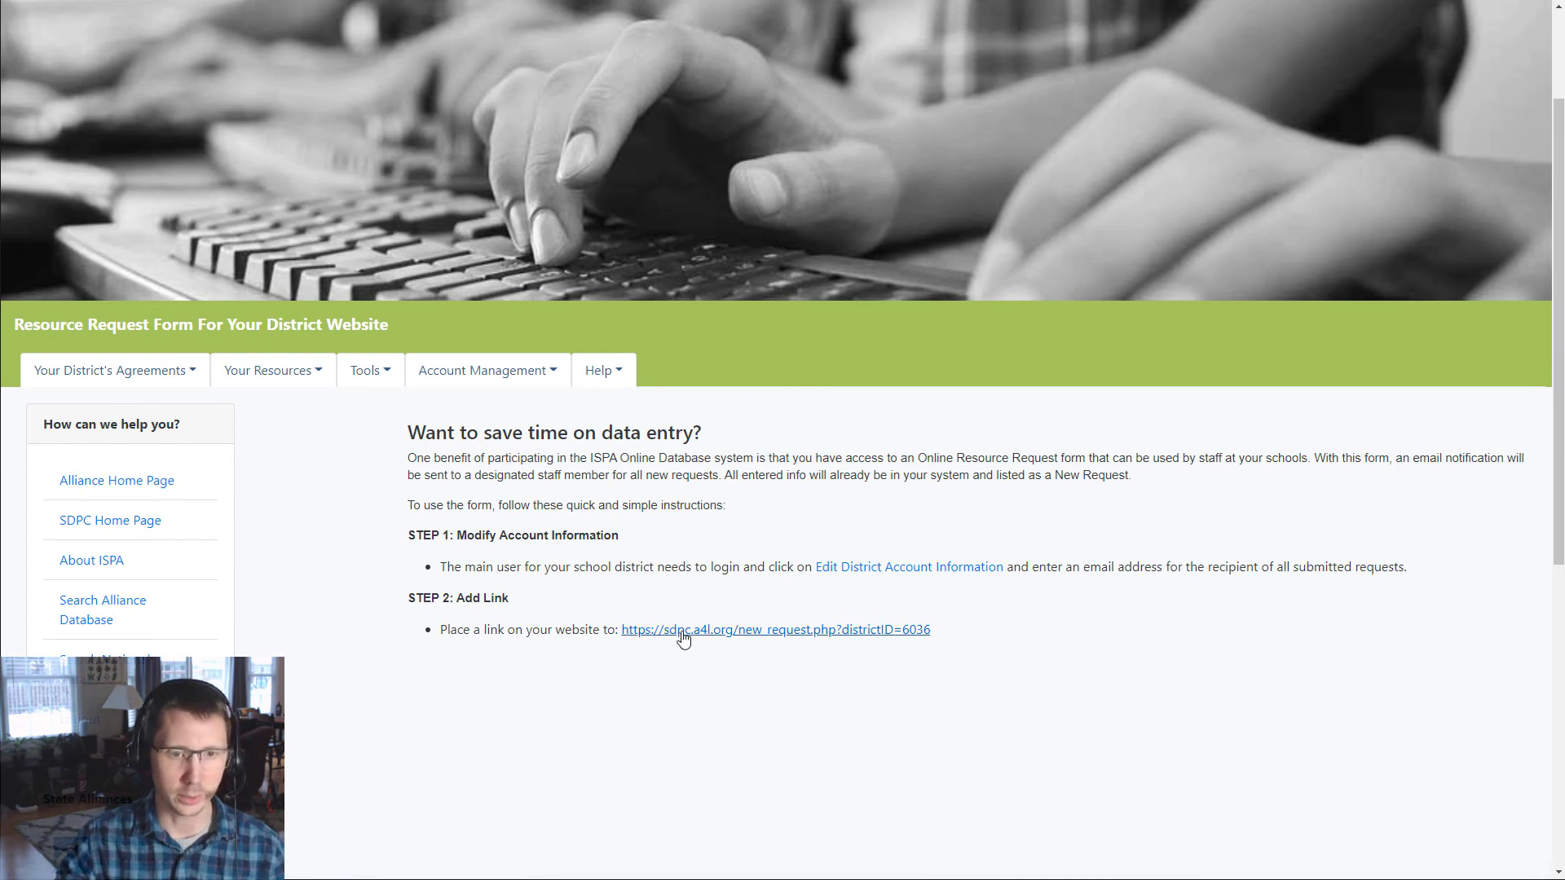
# Go to the district's public resource listing and open the staff resource request form from its "Request it" link.
pyautogui.click(753, 630)
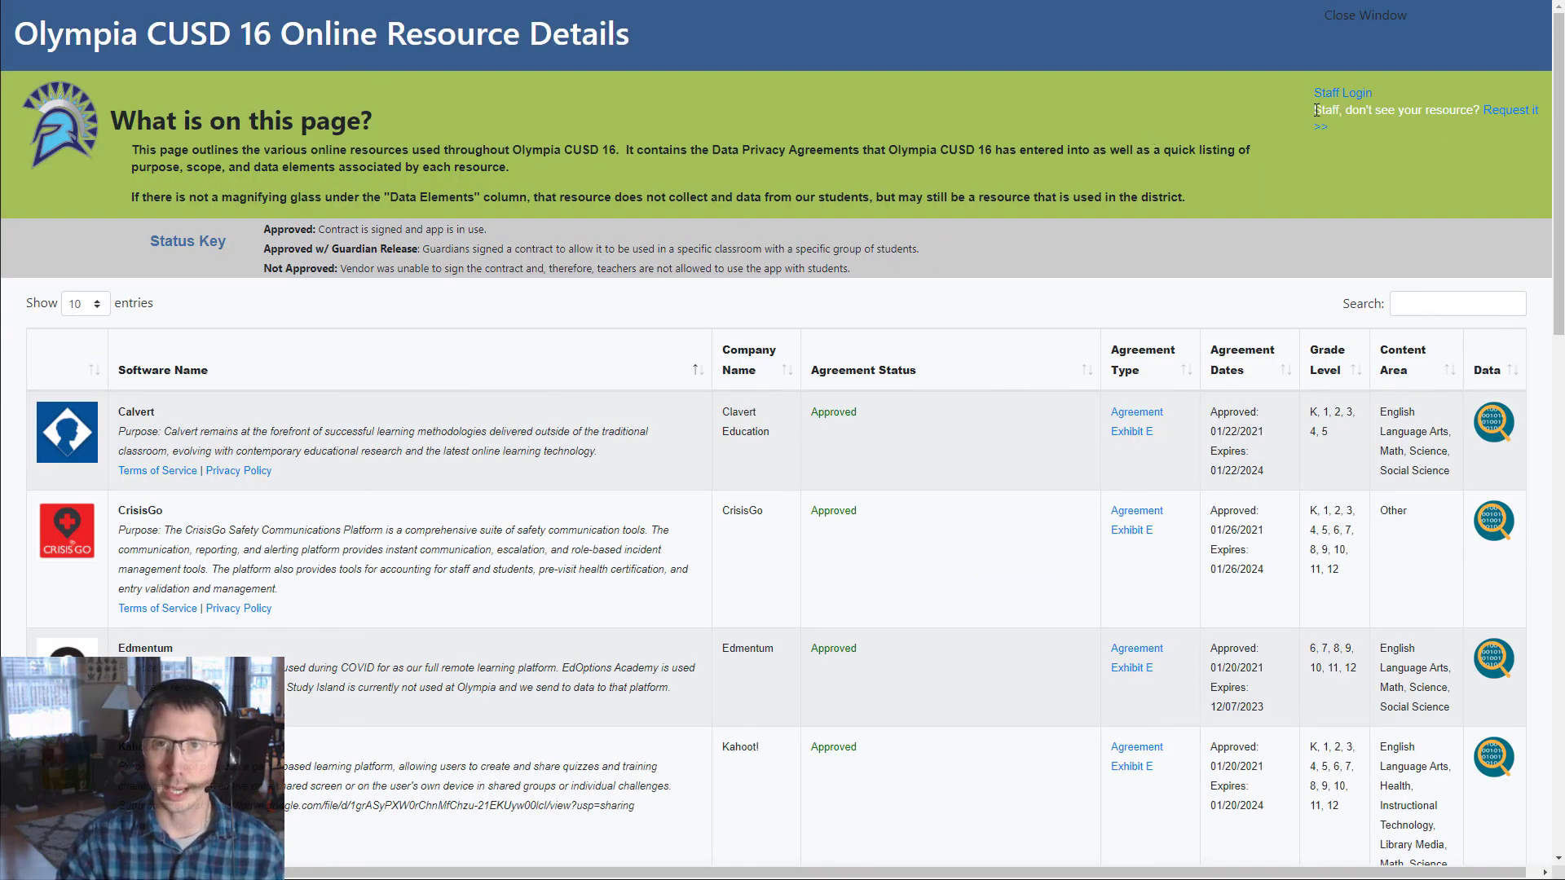
pyautogui.moveTo(1315, 106); pyautogui.dragTo(1478, 110)
pyautogui.click(1451, 109)
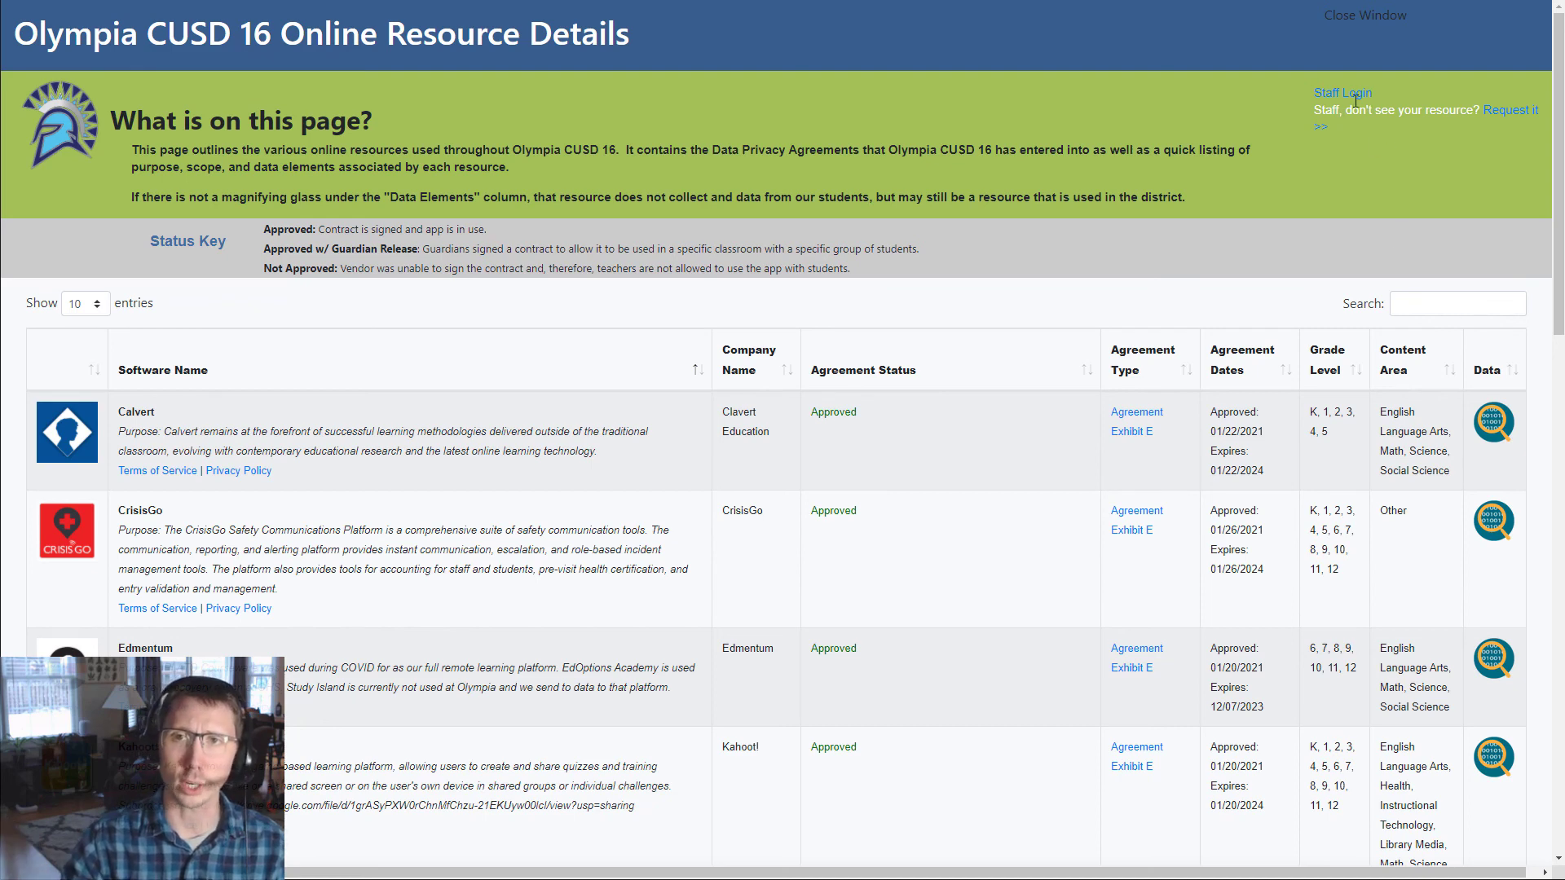
pyautogui.click(1506, 118)
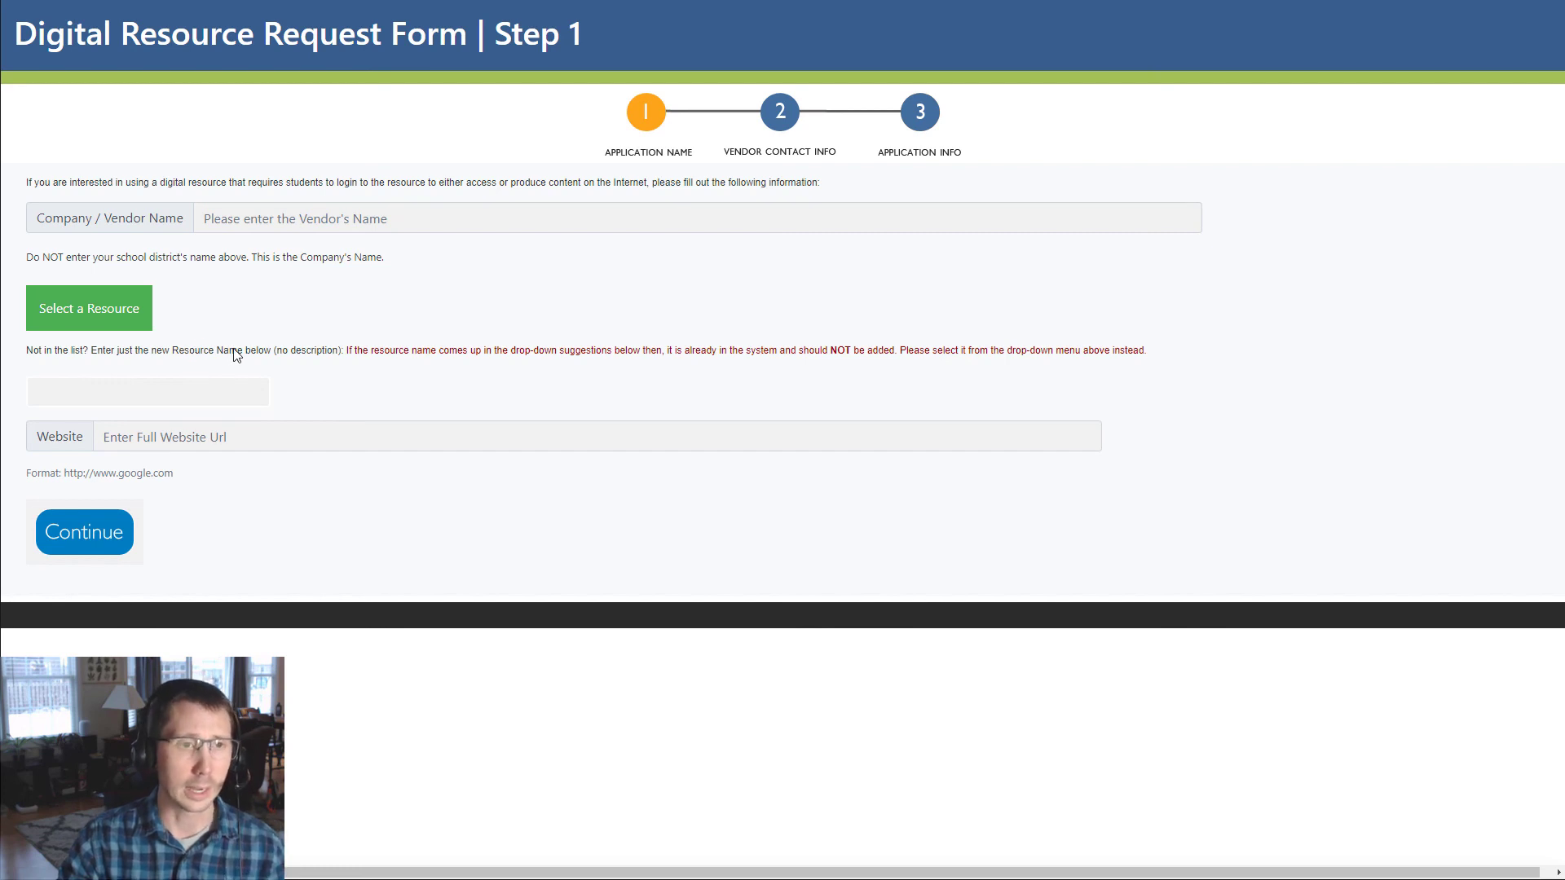
# Enter "cris" as the new resource name to check for existing suggestions, and clear the entry.
pyautogui.click(153, 392)
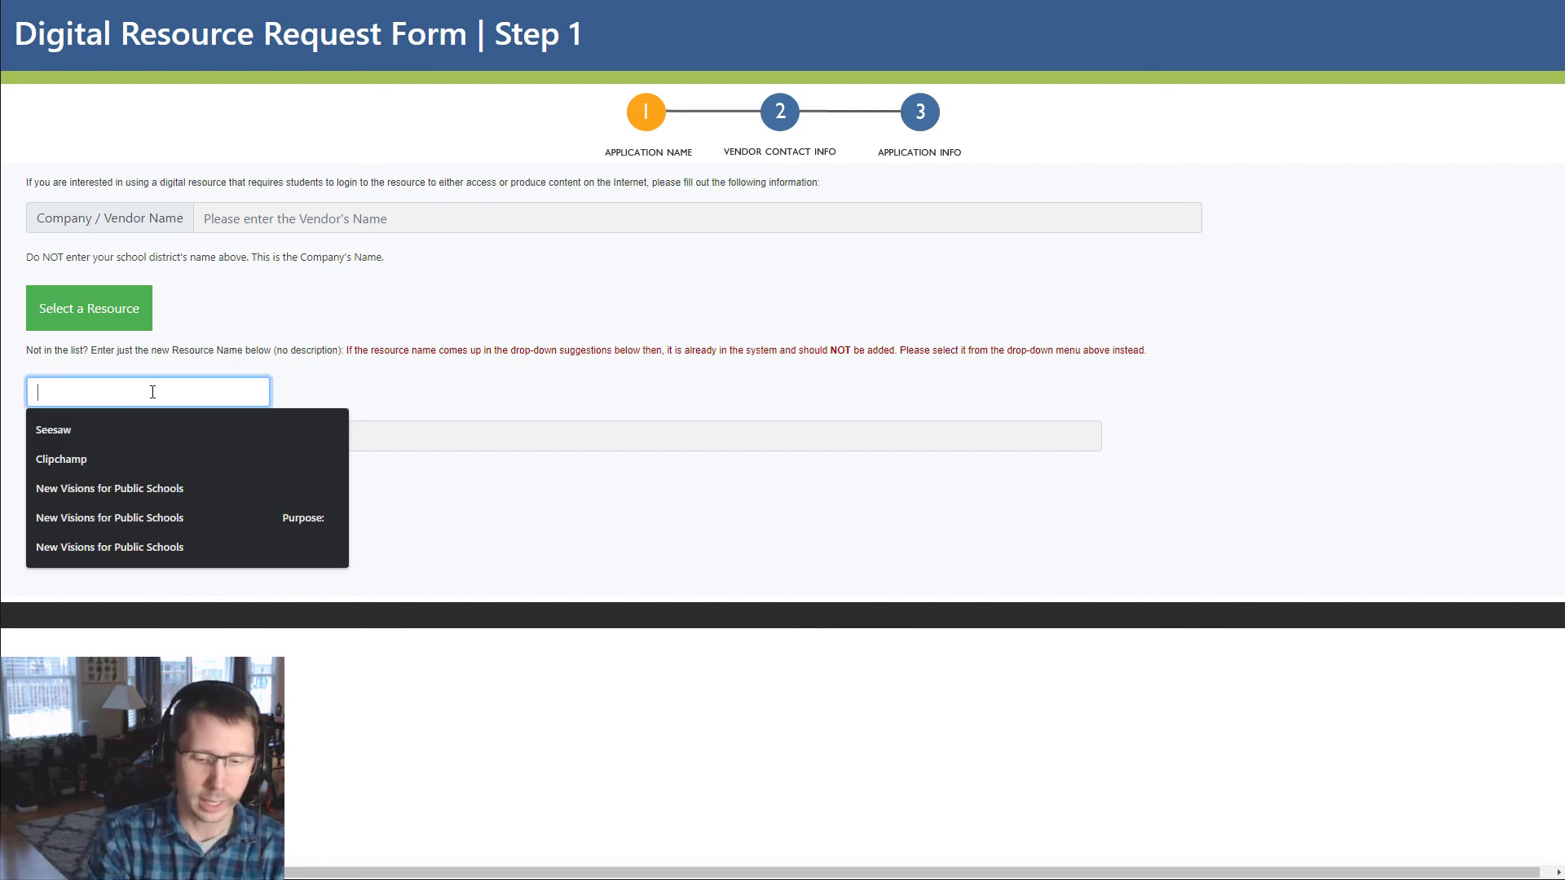
pyautogui.write('cris')
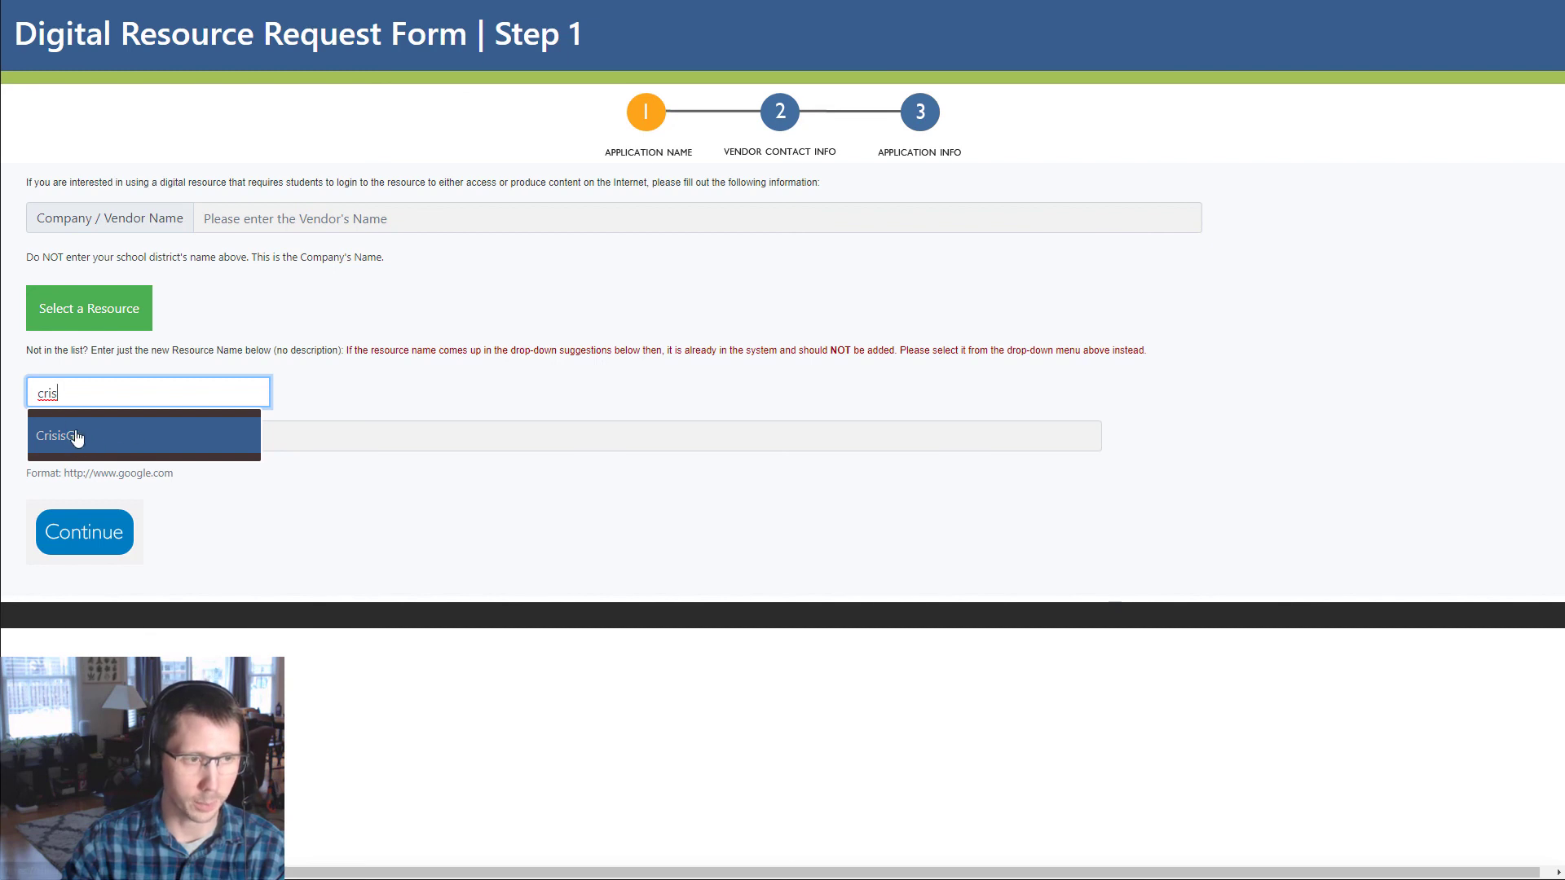
pyautogui.press('BackSpace')
pyautogui.press('BackSpace')
pyautogui.press('BackSpace')
pyautogui.press('BackSpace')
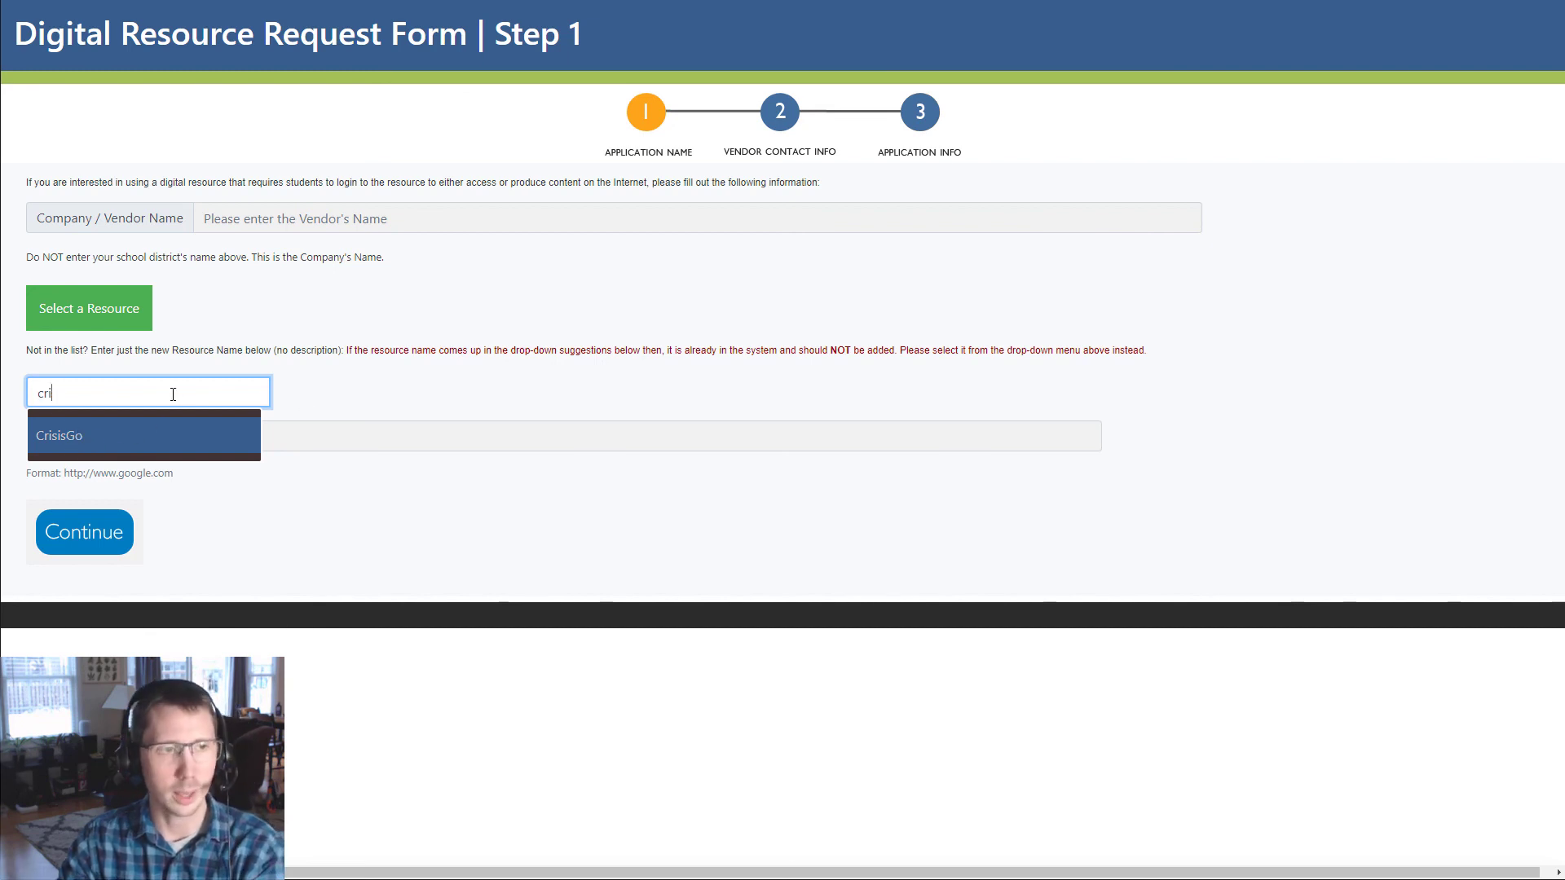
pyautogui.click(239, 333)
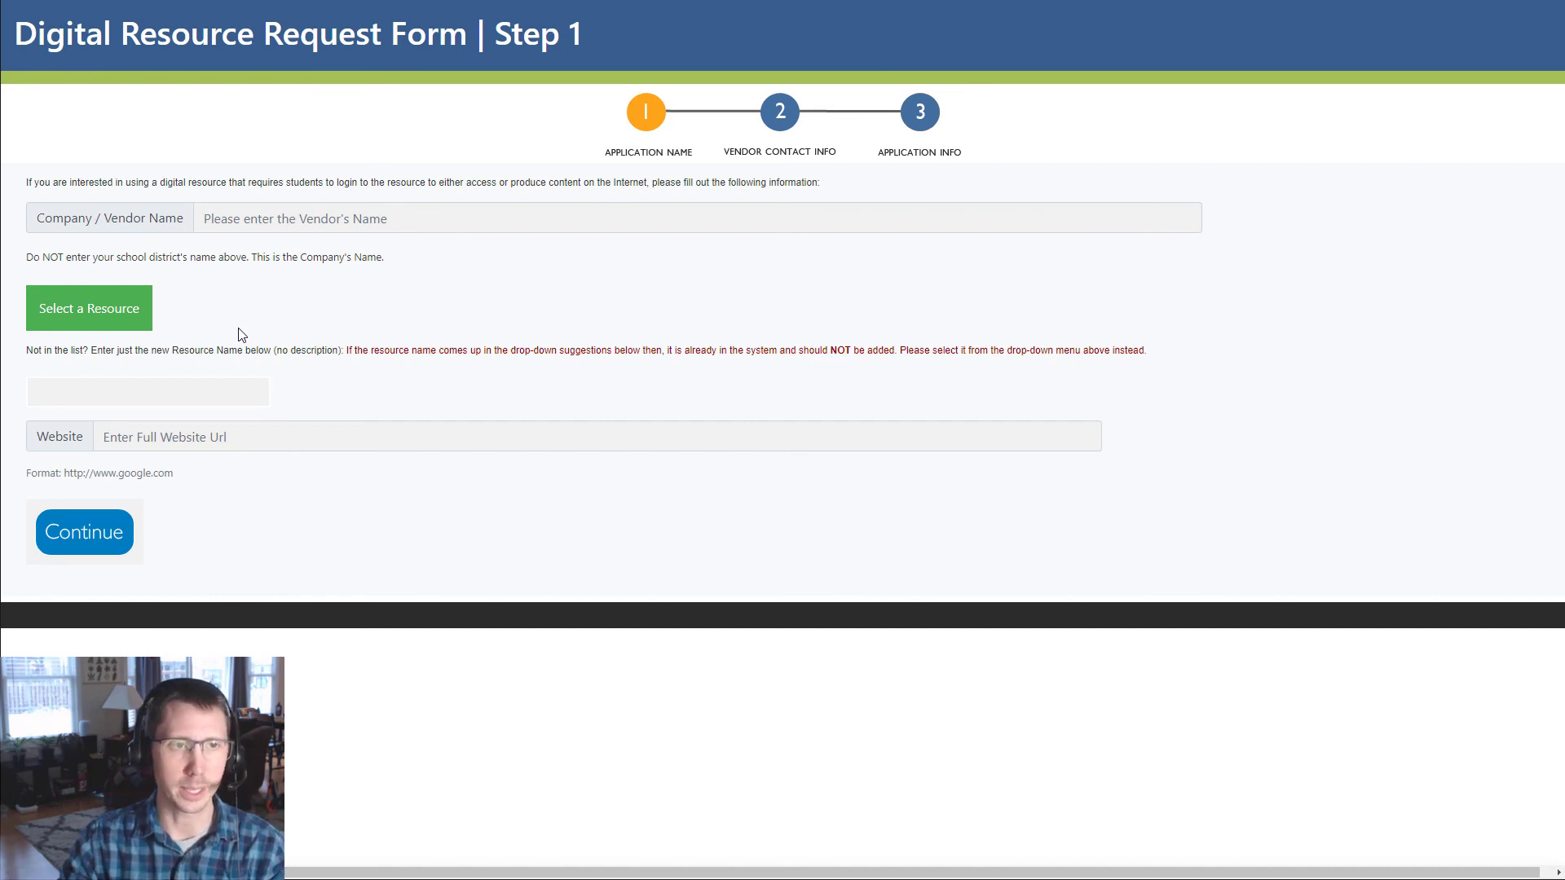
# Try to request Aimsweb Plus by choosing it from the form's list of existing resources.
pyautogui.click(94, 315)
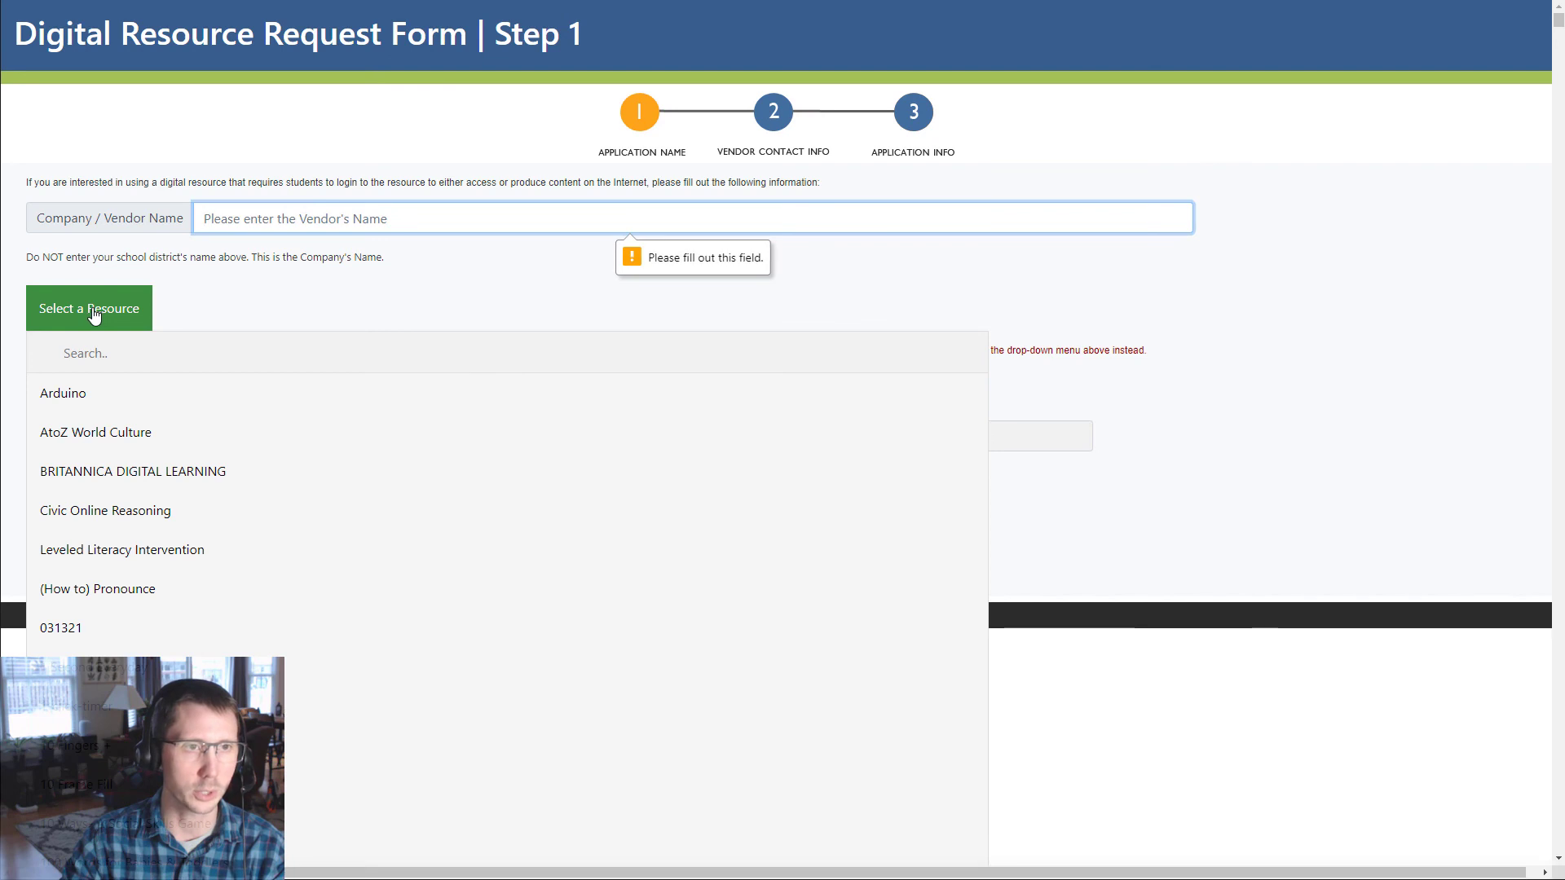
pyautogui.write('c')
pyautogui.press('BackSpace')
pyautogui.scroll(-4, 166, 452)
pyautogui.scroll(-20, 170, 466)
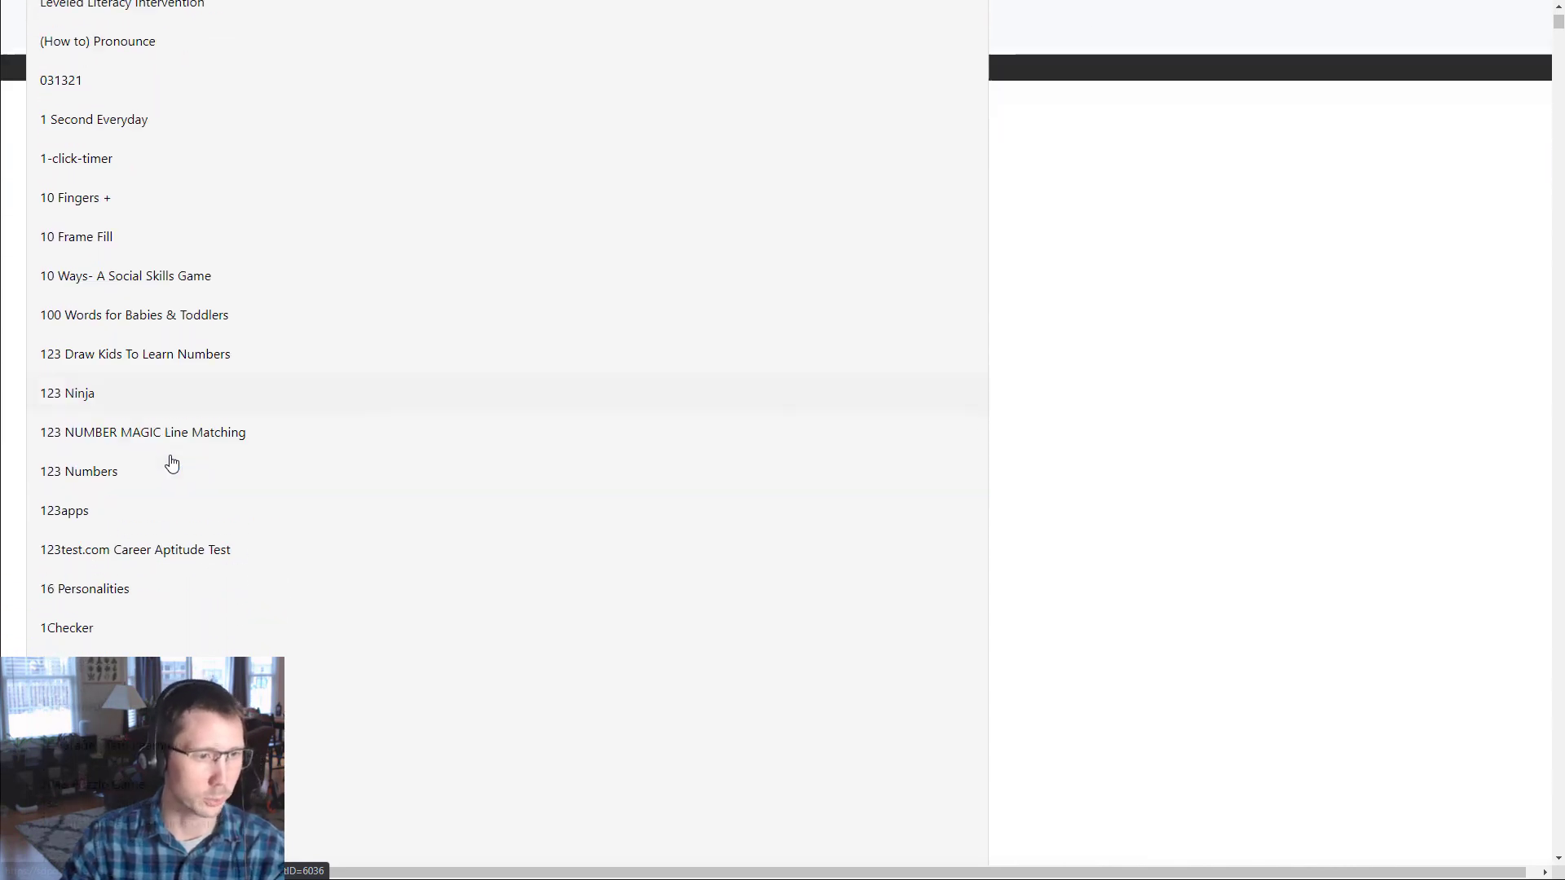
pyautogui.scroll(-20, 177, 446)
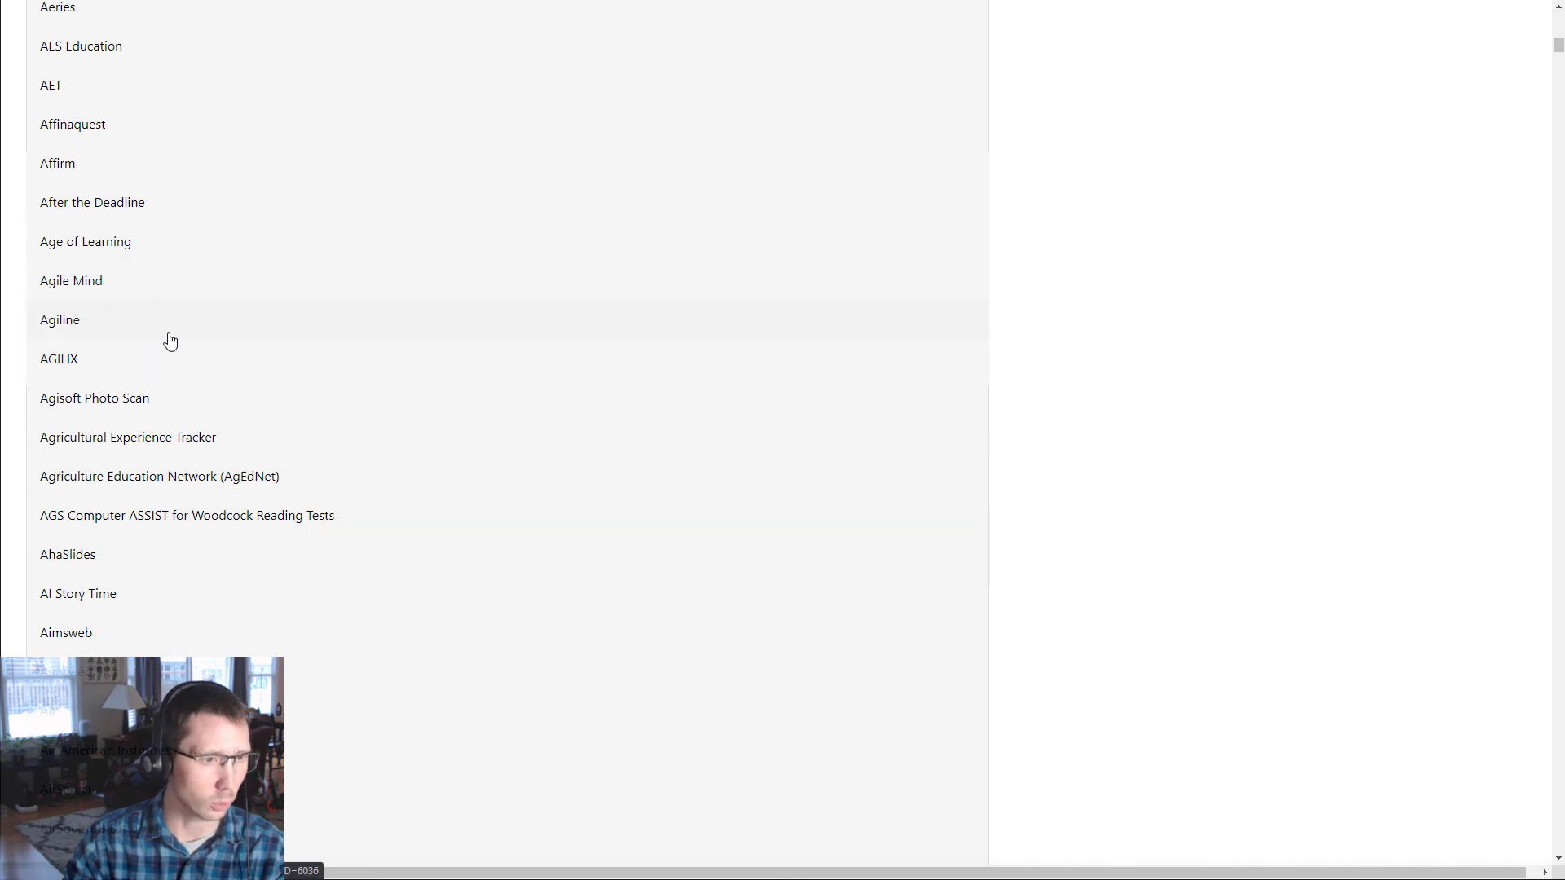
pyautogui.click(57, 674)
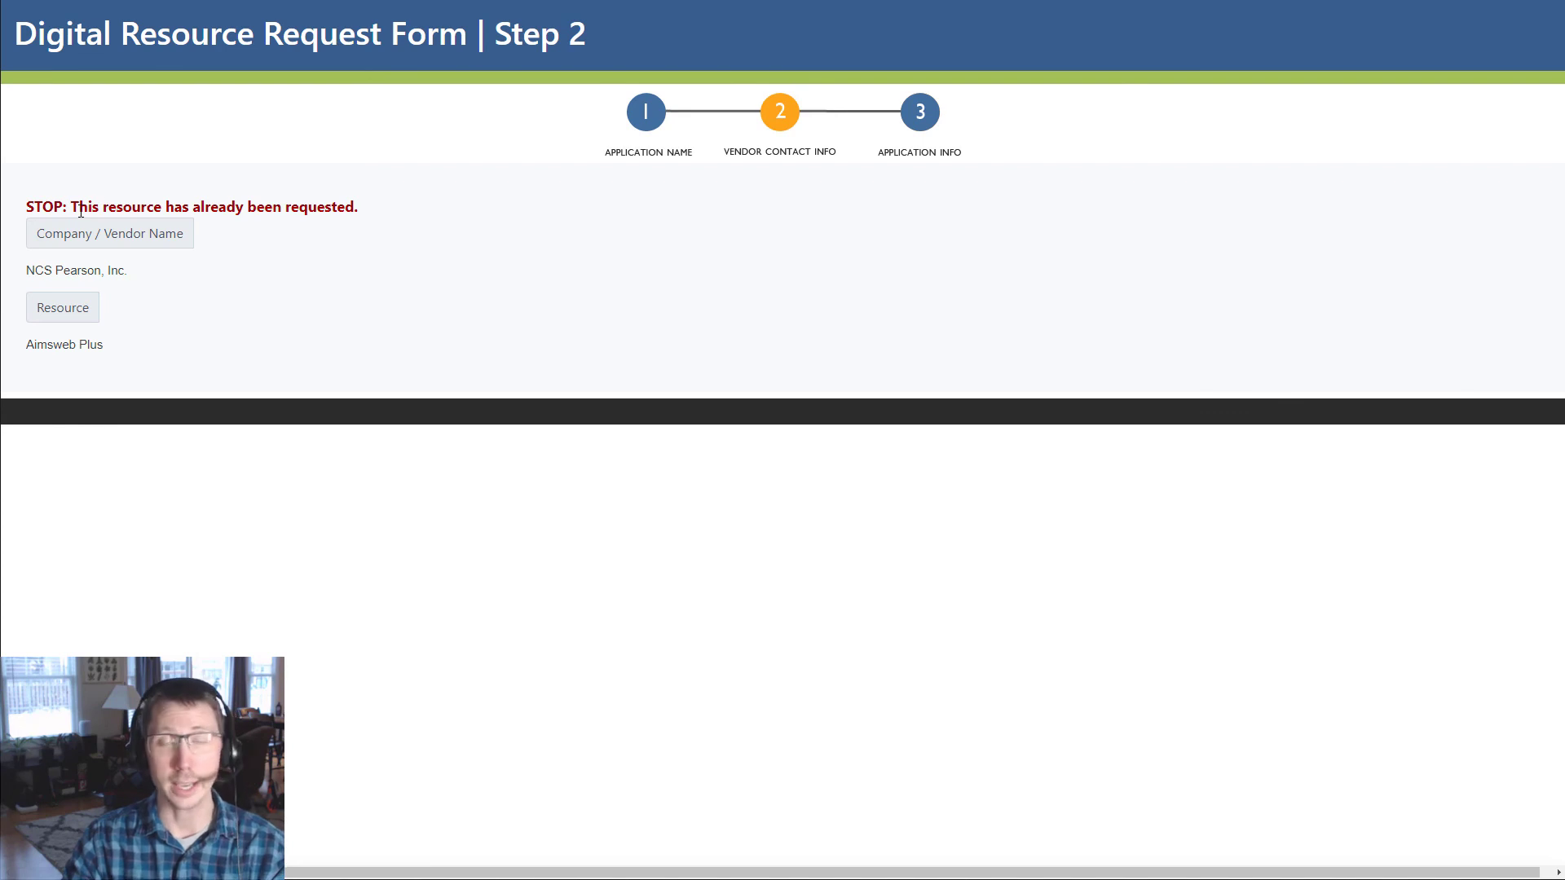
pyautogui.moveTo(35, 209); pyautogui.dragTo(364, 215)
pyautogui.click(364, 215)
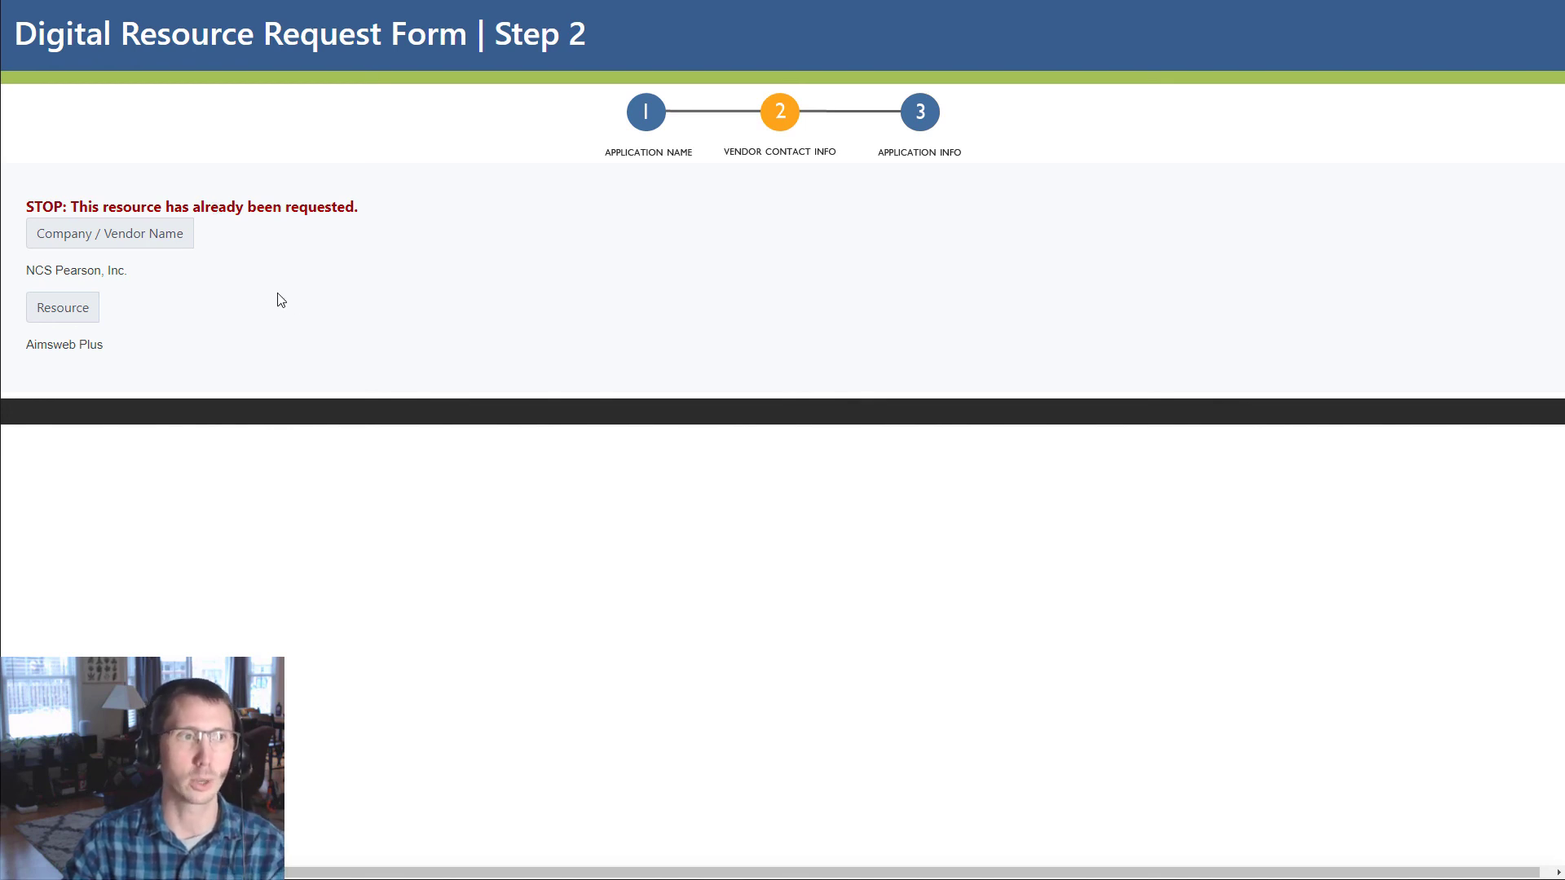
# Return to the first step of the request form and choose Arduino as the requested resource.
pyautogui.hotkey('alt', 'Left')
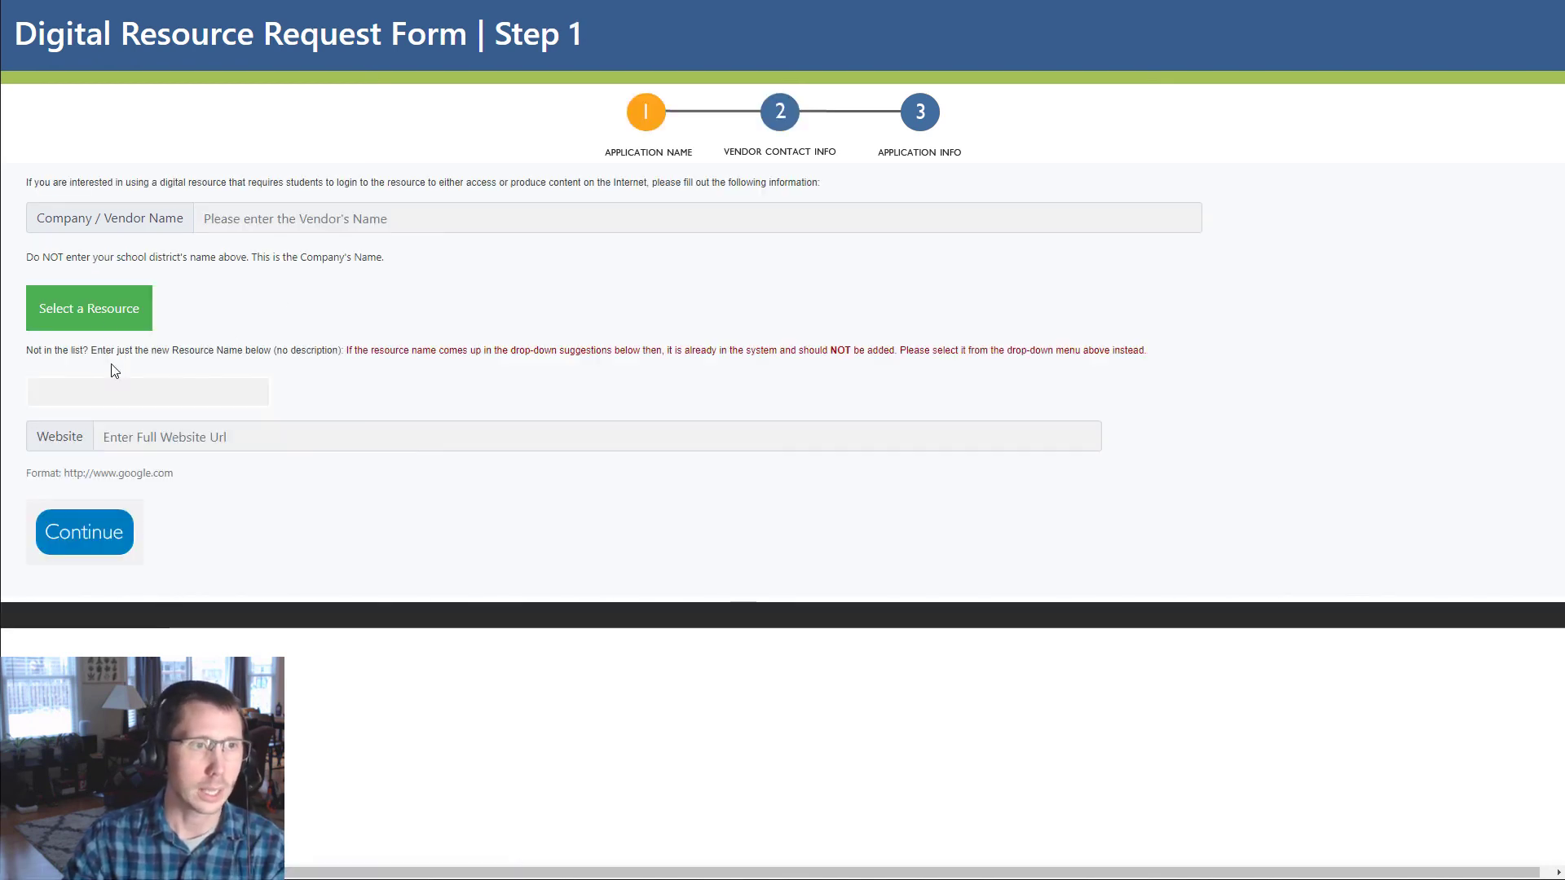
pyautogui.click(92, 308)
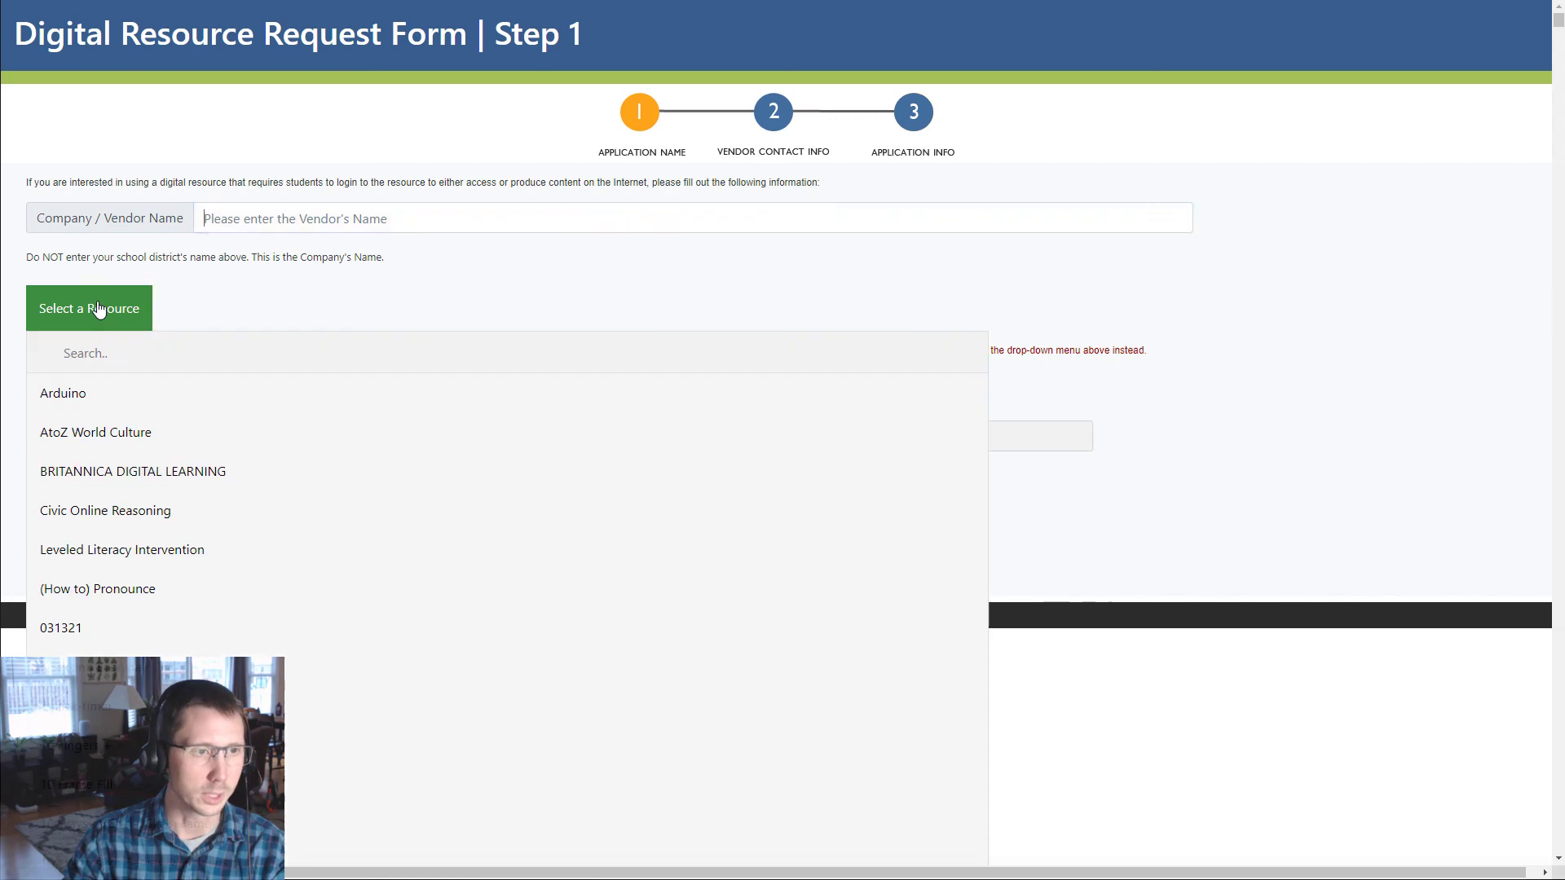
pyautogui.click(168, 404)
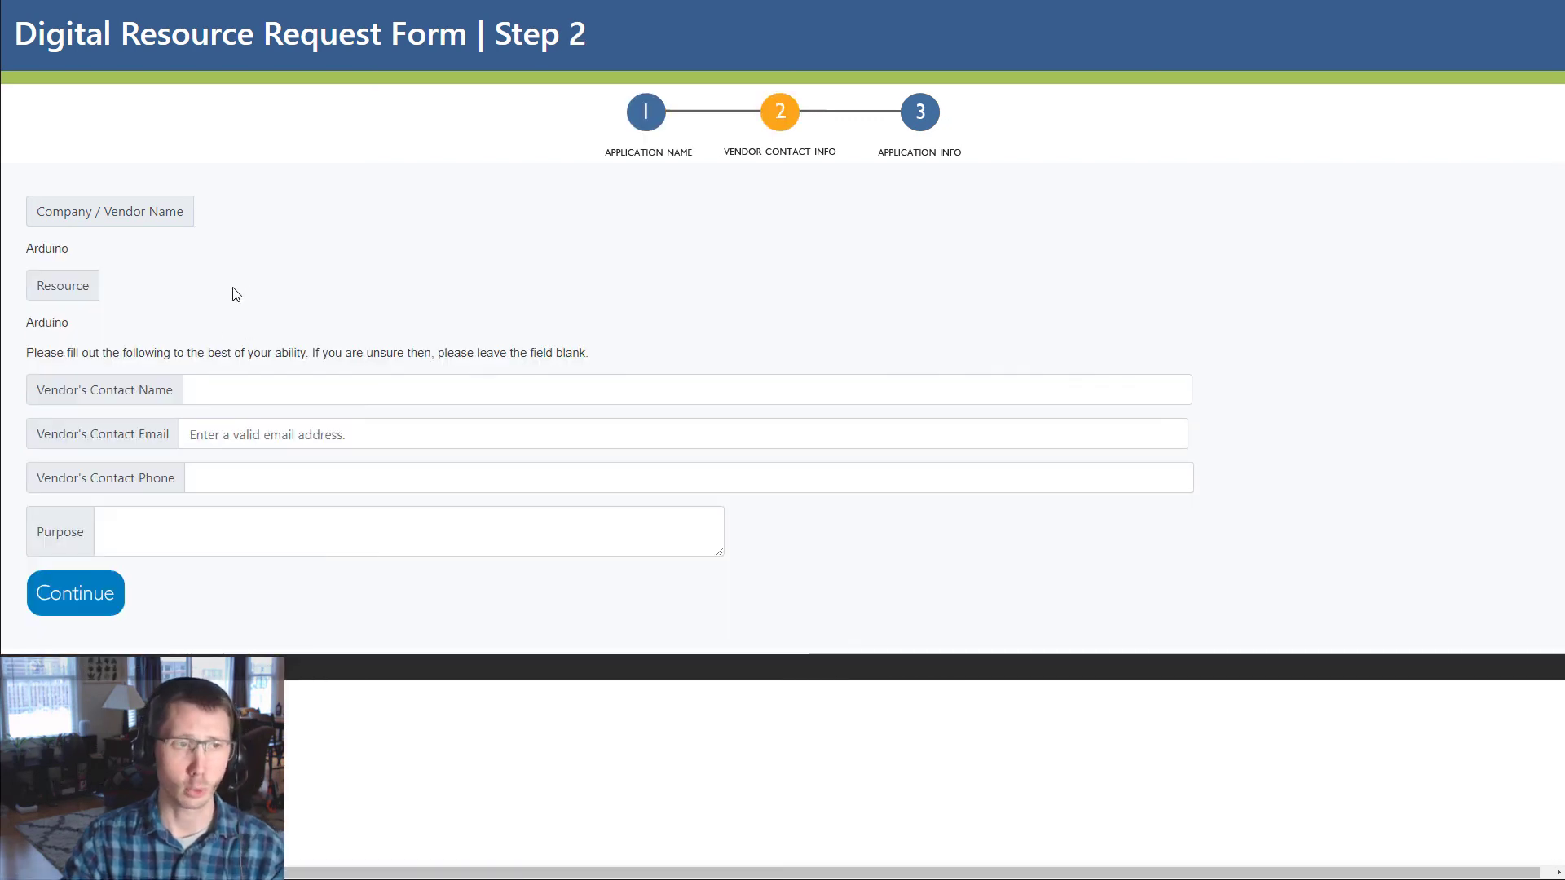